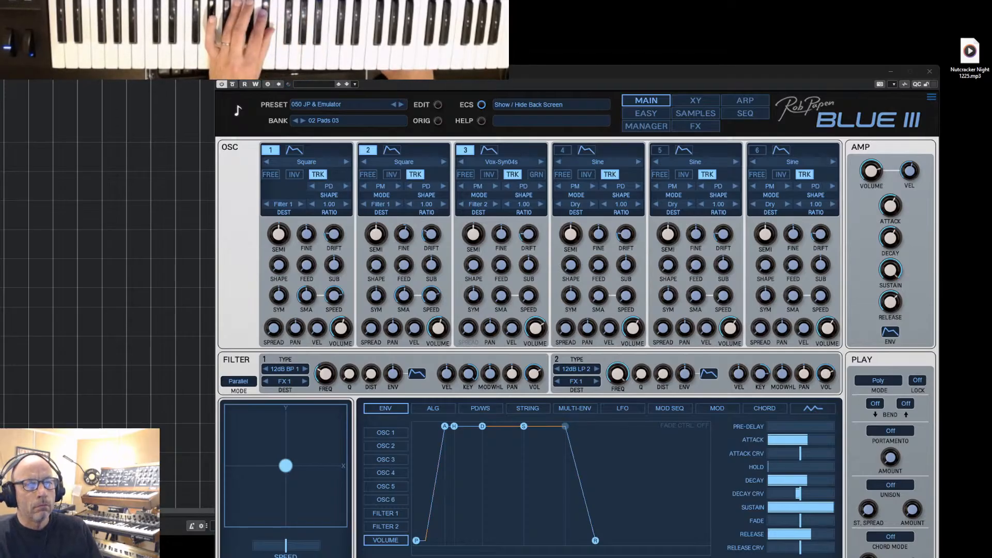
Lengthen the pad sound's volume envelope release and set its volume envelope attack to 1.30 sec
drag(887, 304, 893, 297)
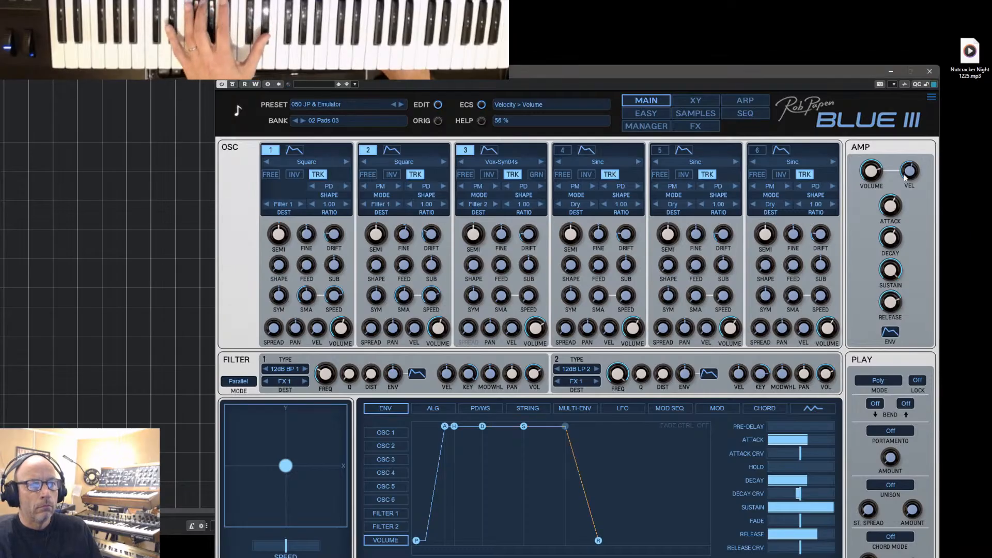
drag(902, 206, 903, 199)
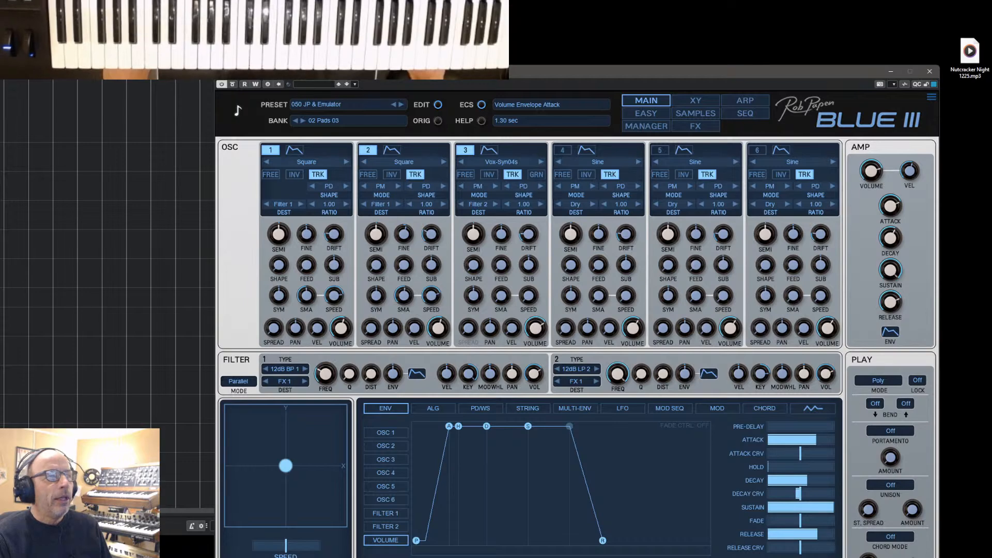
Close the Blue III synth window and reposition the Punch 2 drum instrument window beside the arrangement
drag(607, 71, 653, 50)
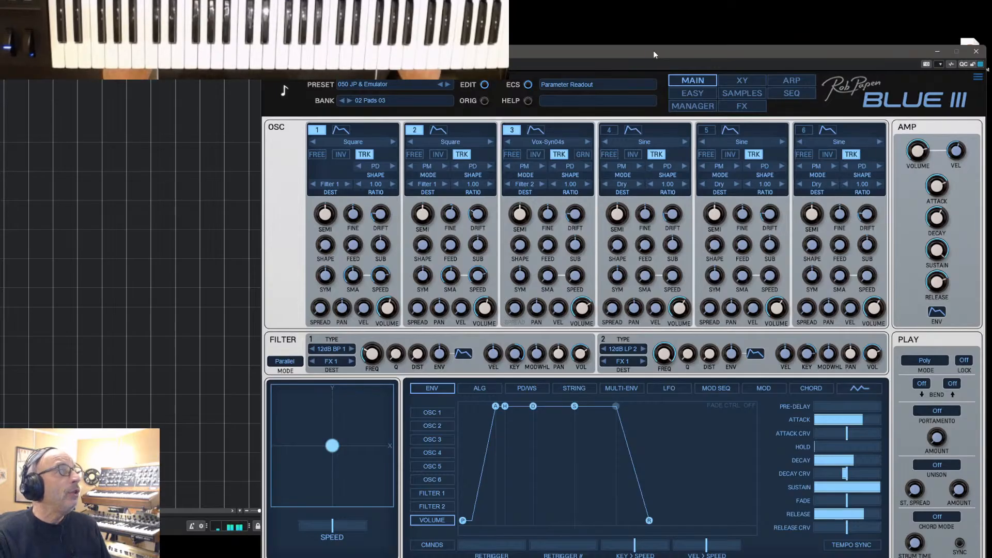
click(976, 51)
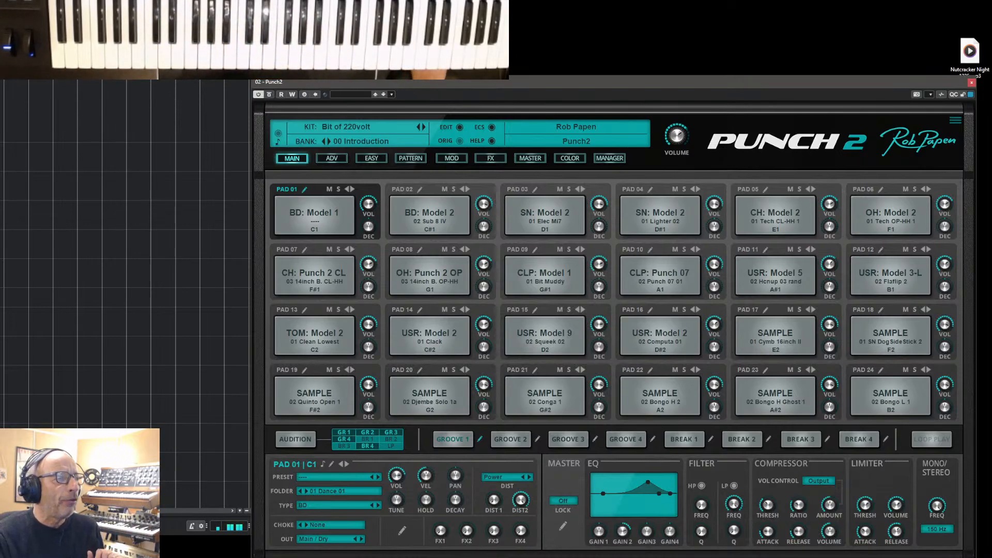
drag(289, 65, 234, 64)
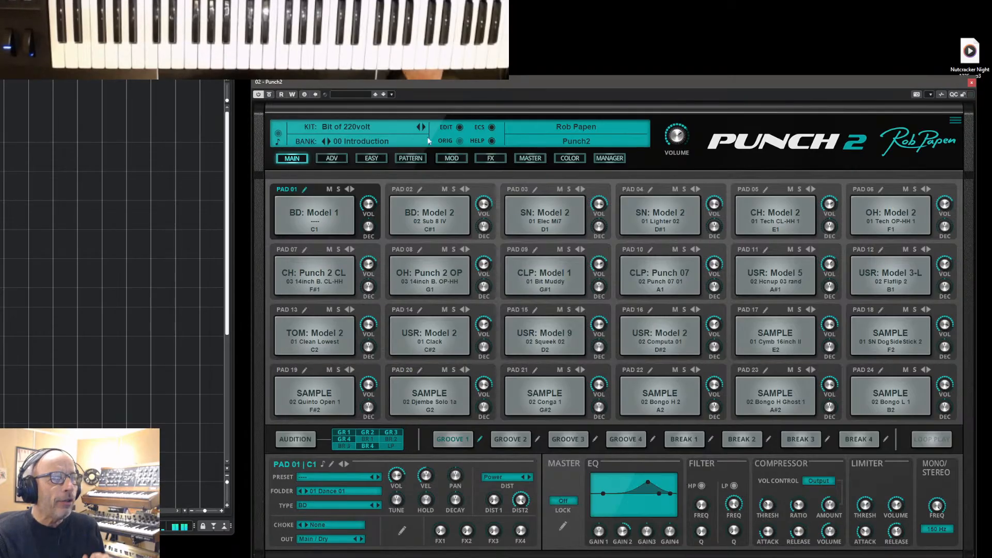
drag(542, 83, 553, 84)
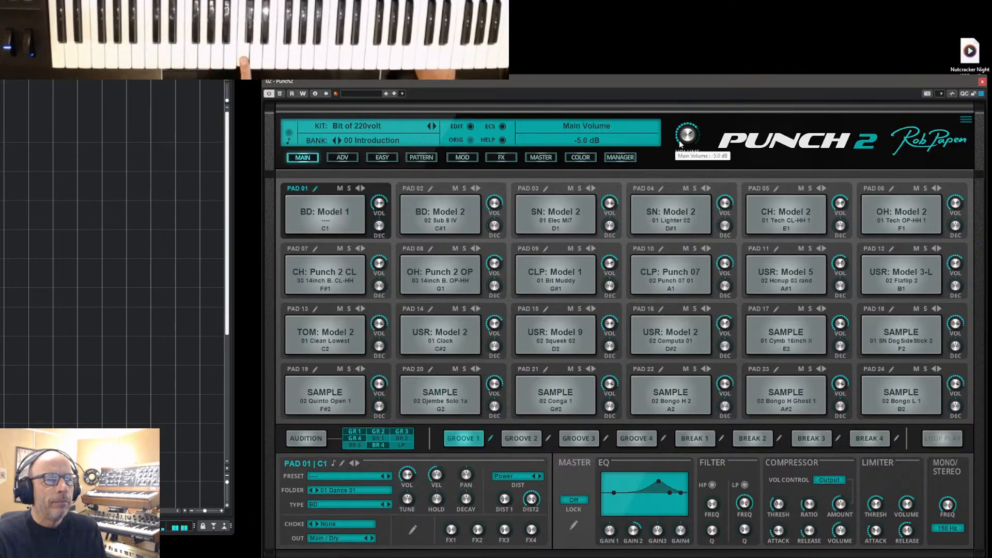
Open the Pad 01 bass drum for advanced editing, setting its amp hold to 20.05 ms and its frequency decay to 185 ms
click(316, 189)
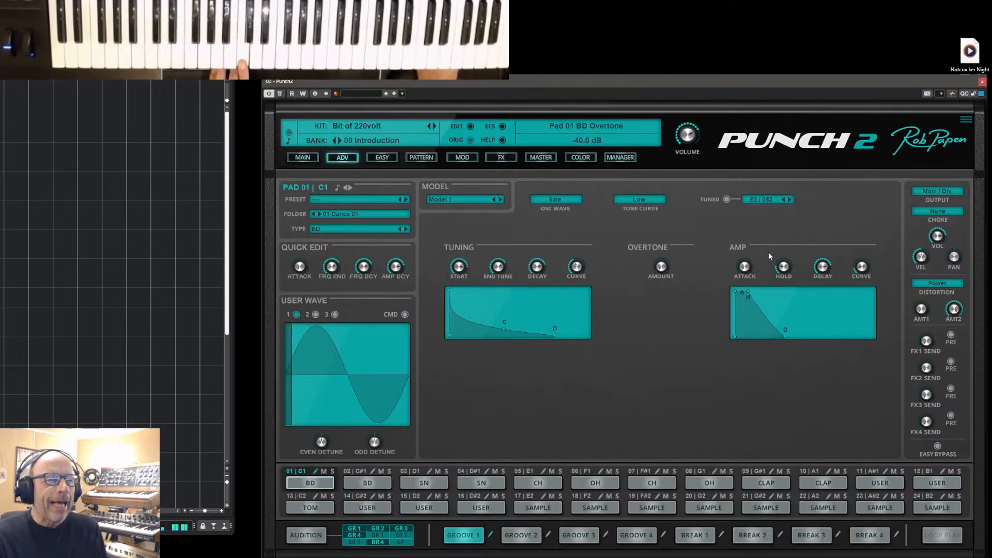
mouse_move(783, 263)
mouse_down()
mouse_move(788, 243)
mouse_move(788, 268)
mouse_up()
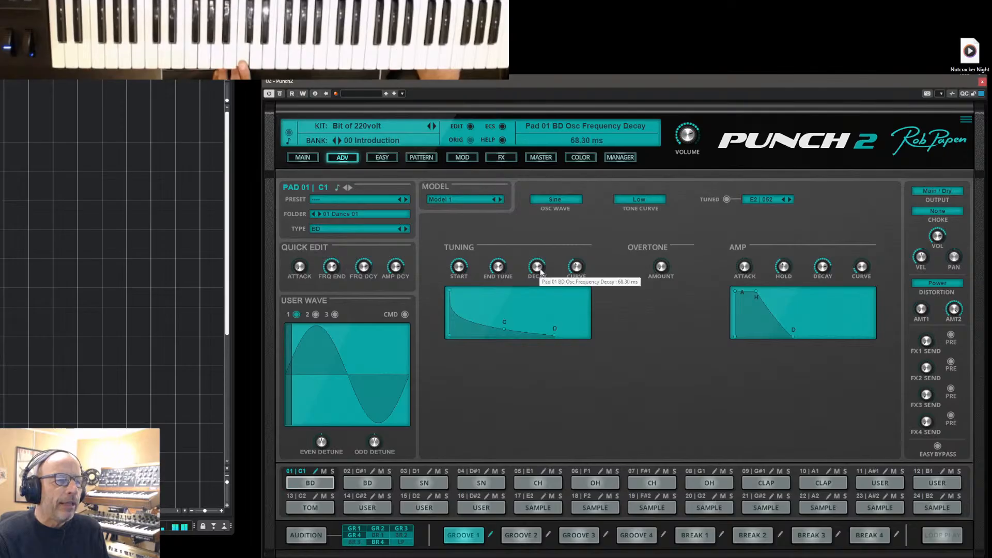
drag(537, 273, 577, 265)
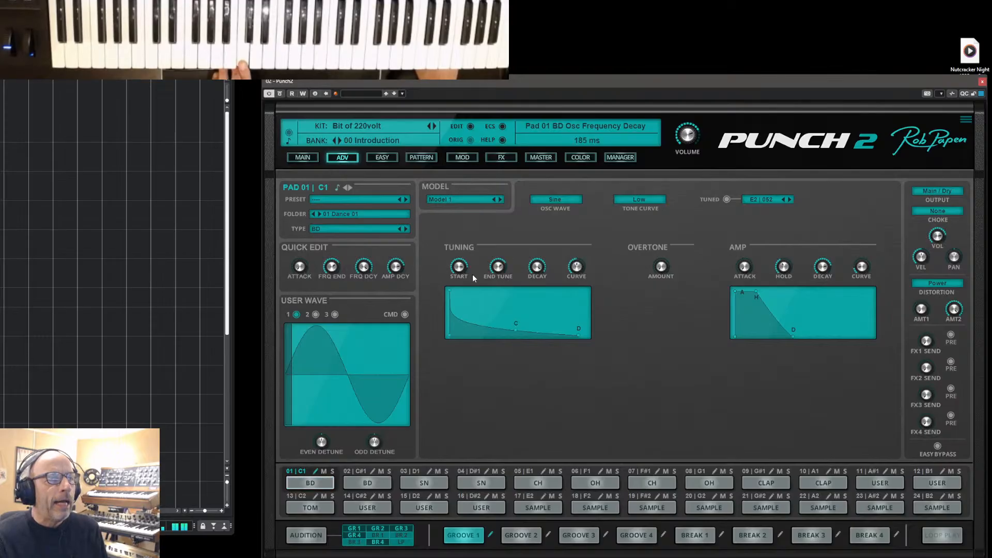
Try the High tone curve mode on the Pad 01 bass drum and return it to Low
click(638, 200)
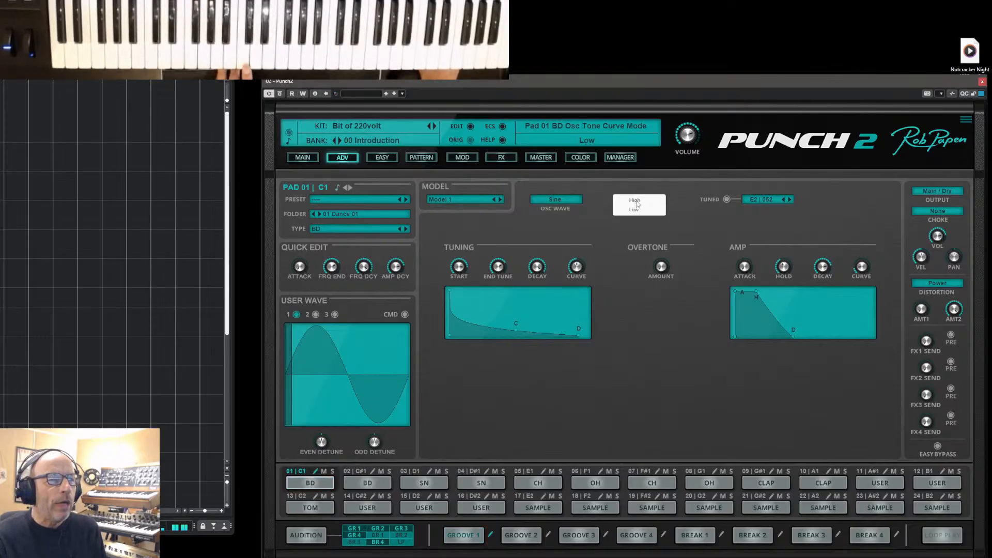
click(635, 201)
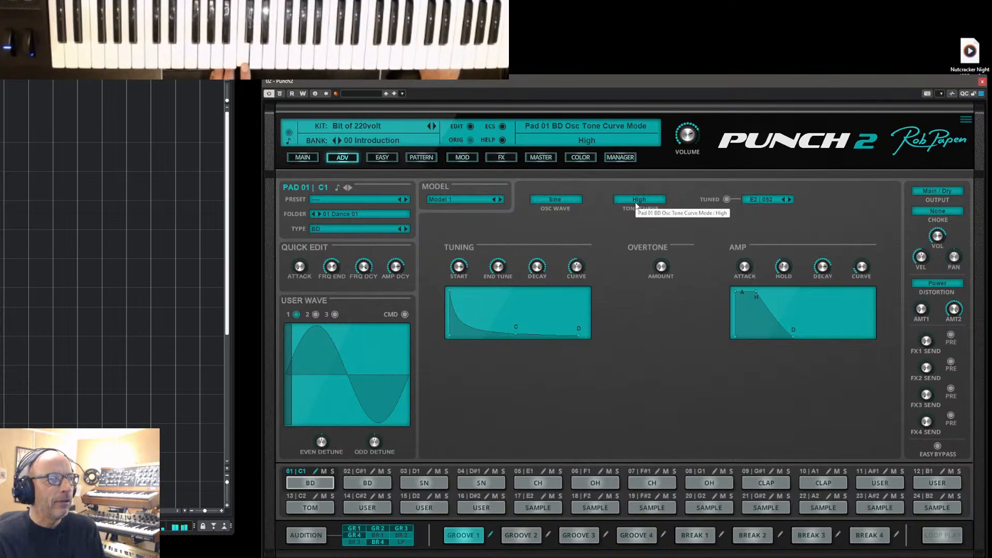
click(636, 206)
click(636, 210)
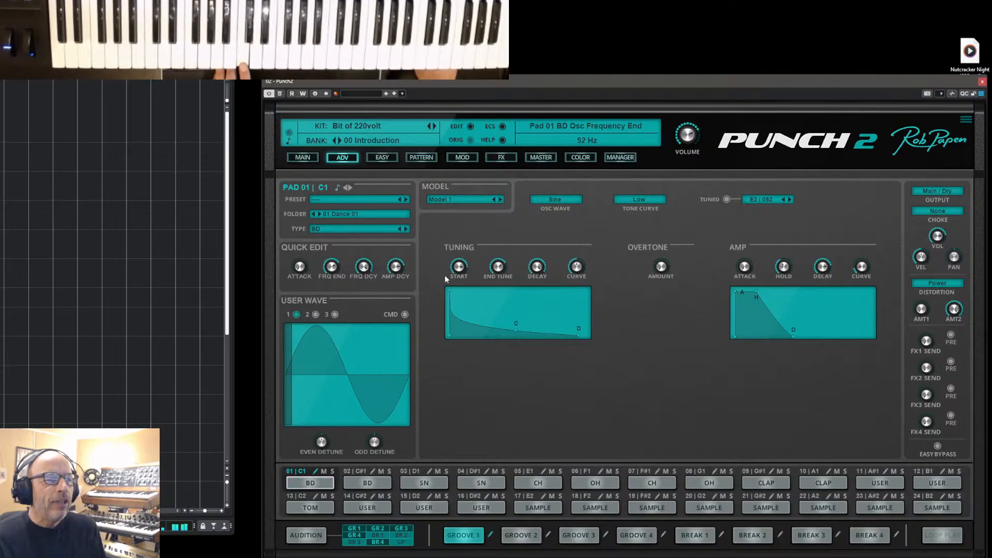
Try the bass drum with its oscillator start frequency at 1.4 kHz and its overtone amount raised to -14.4 dB
drag(461, 283, 462, 290)
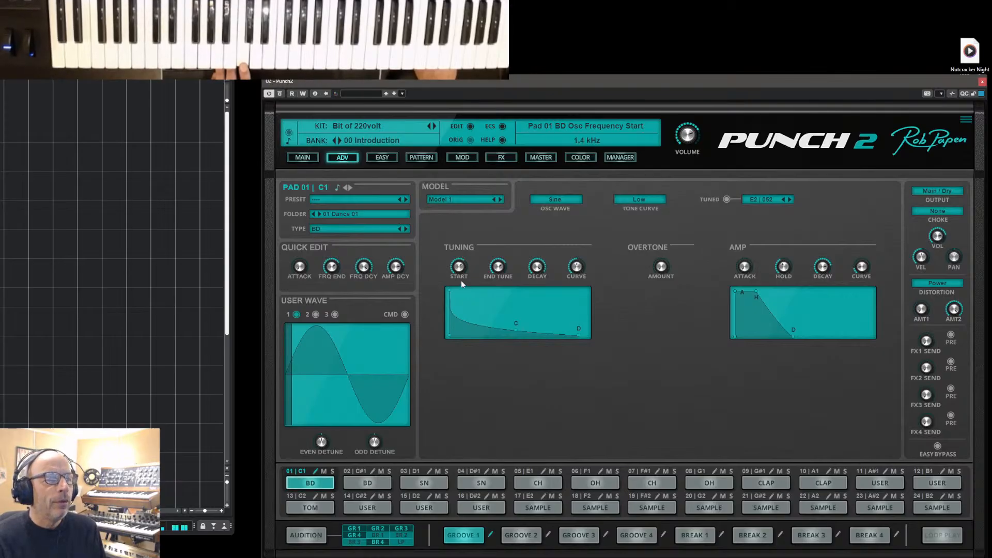
drag(462, 280, 460, 249)
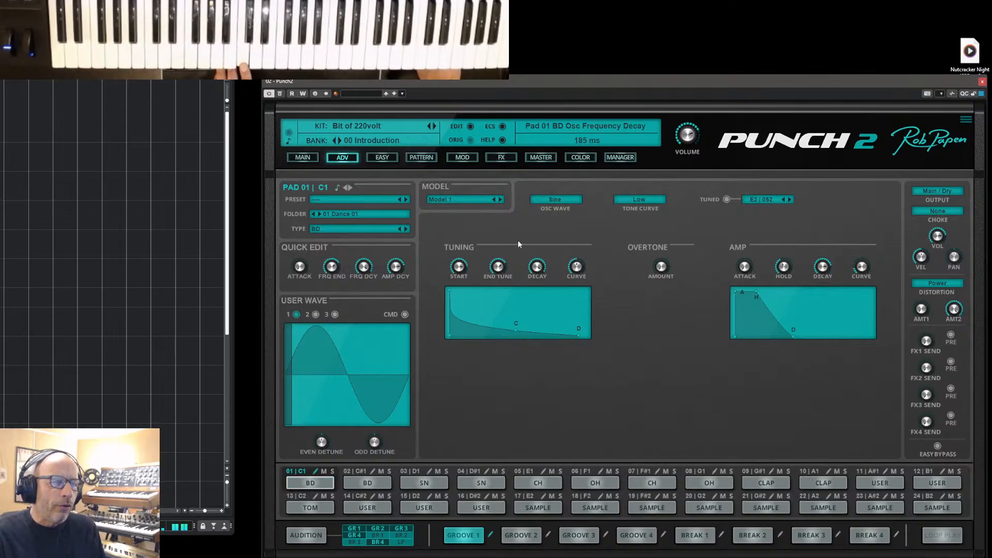
drag(668, 289, 668, 247)
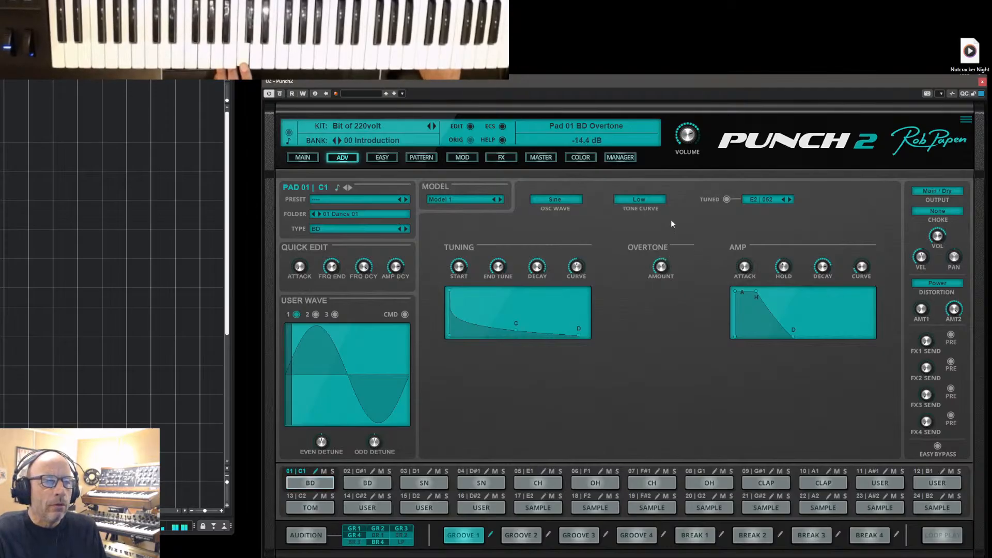
drag(672, 222, 660, 323)
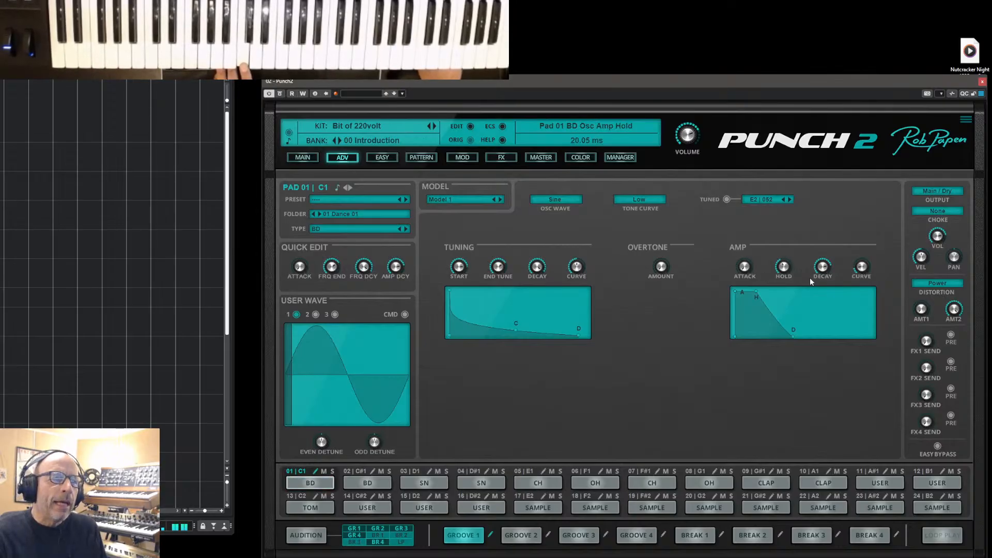
Lengthen the bass drum's amp hold, enable its Tuned option and lower the tuned note to A1
drag(784, 266, 827, 262)
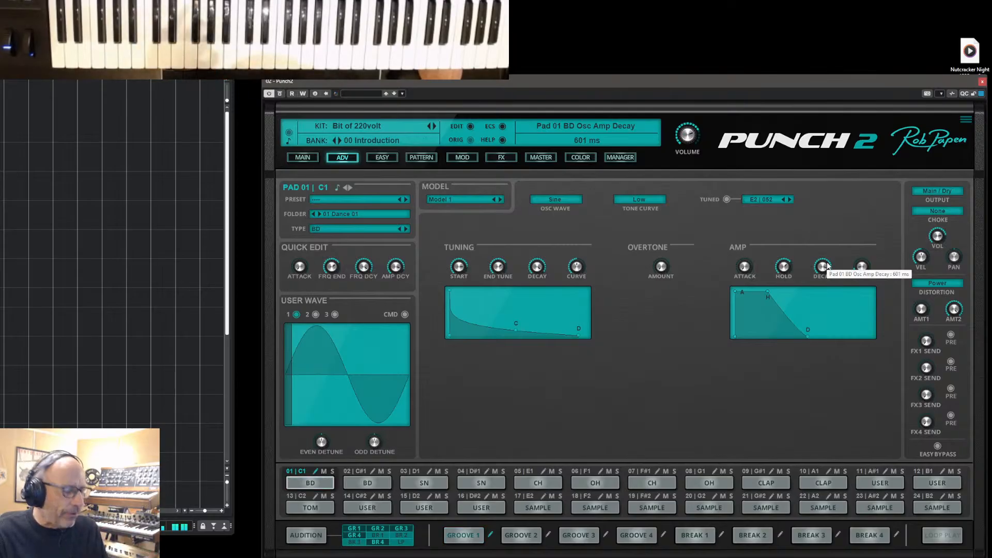
click(727, 200)
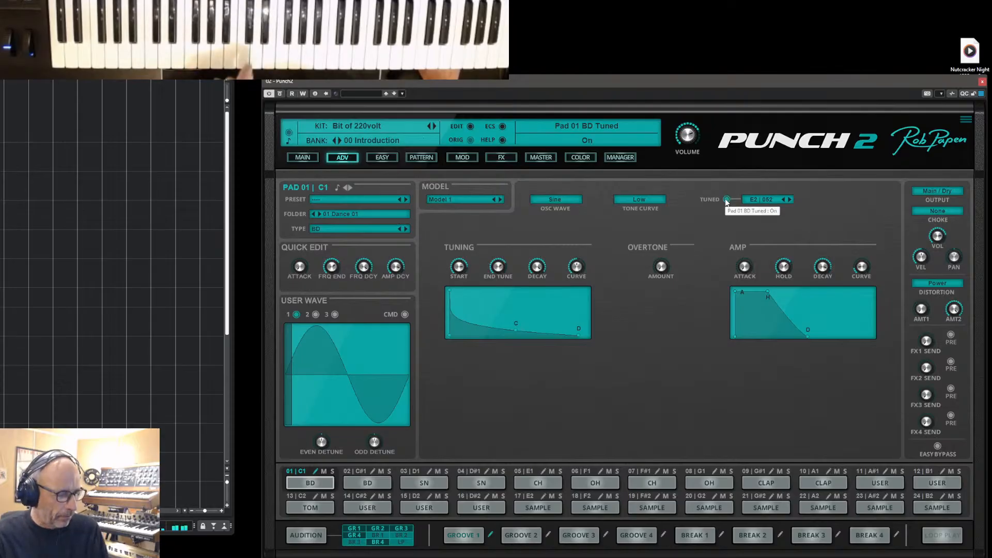
click(782, 200)
click(782, 200)
click(783, 200)
click(783, 200)
click(782, 200)
click(783, 200)
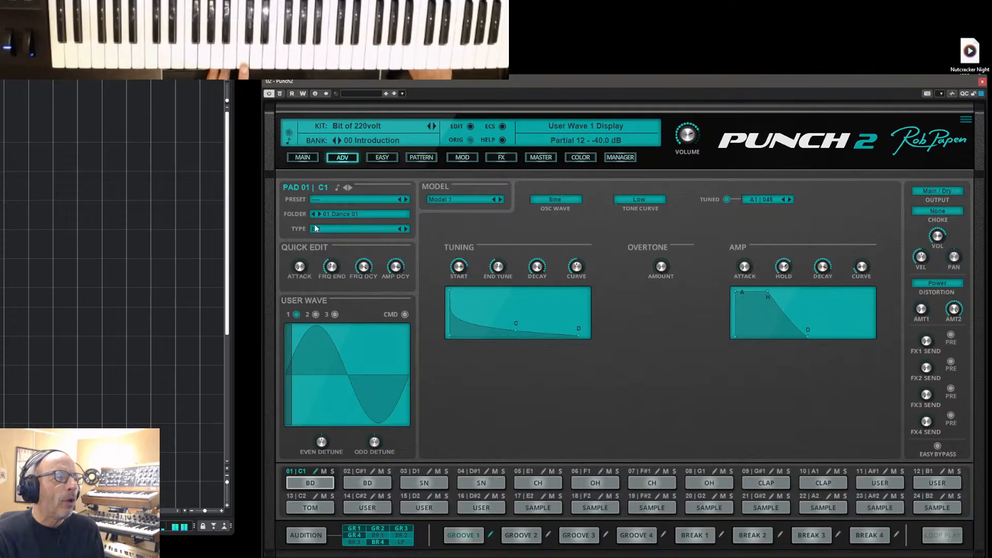
Load the A Nice one A bass drum preset from the 01 Dance 01 folder on Pad 01
click(339, 215)
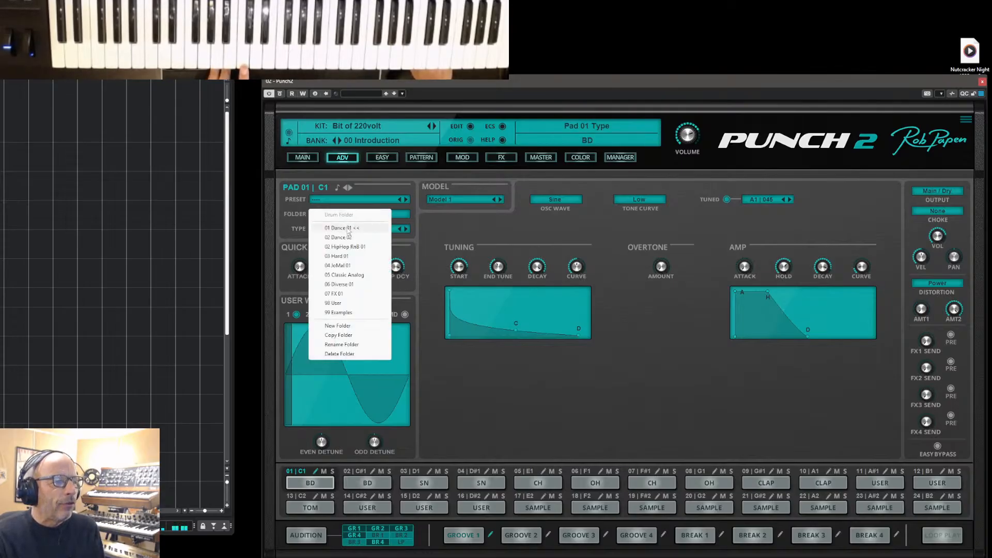
click(348, 229)
click(341, 202)
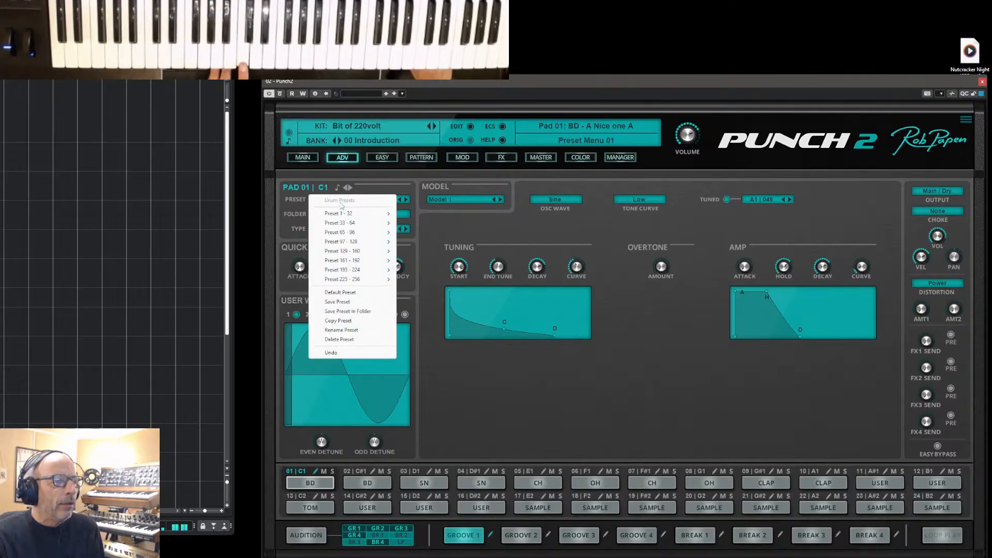
mouse_move(349, 214)
click(419, 225)
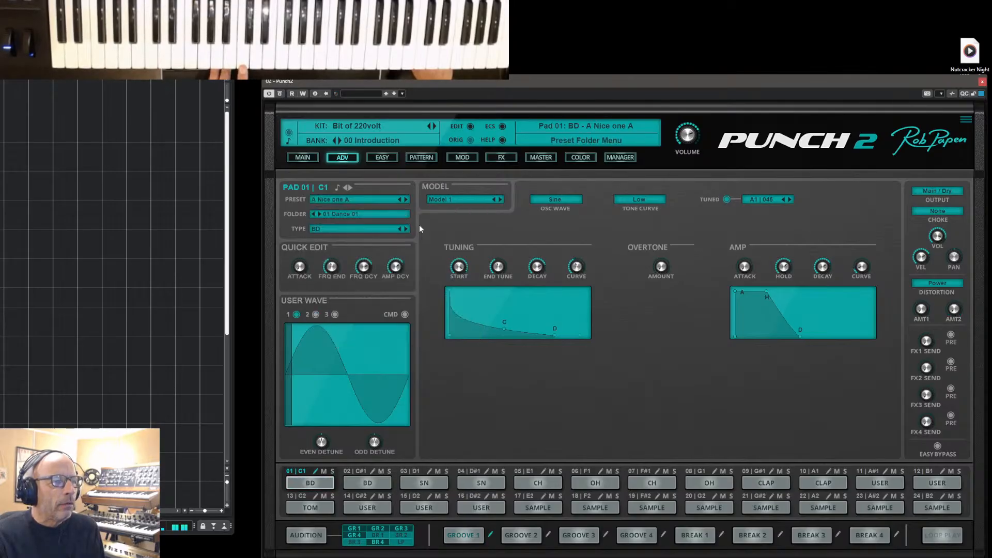
Step through the bass drum presets to DarkShort Edgy and lengthen its amp hold
click(400, 200)
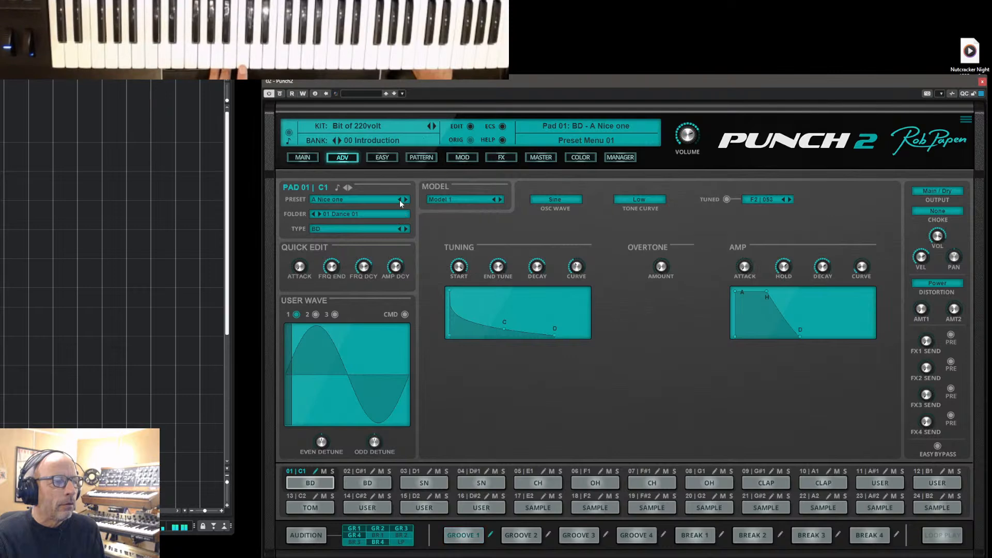
click(406, 199)
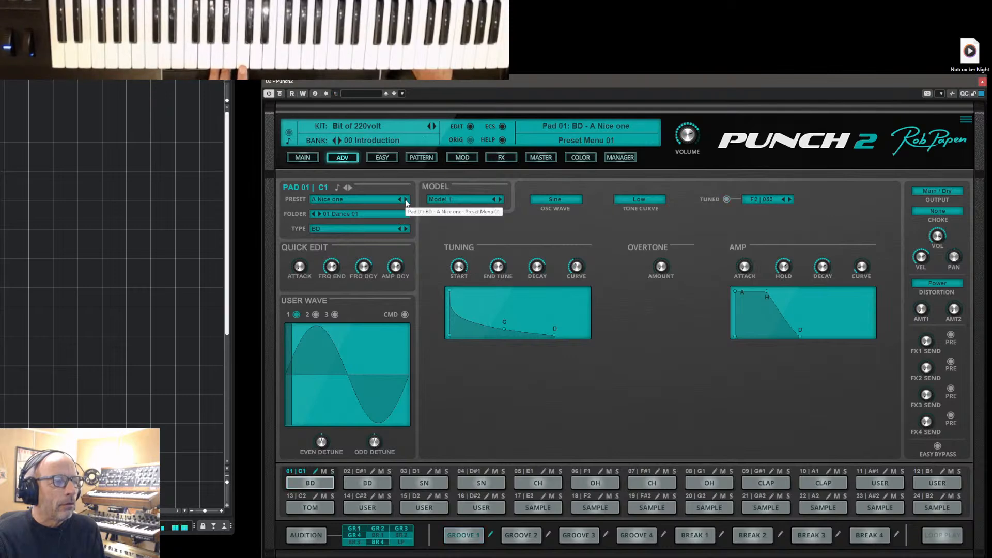
click(405, 199)
click(406, 199)
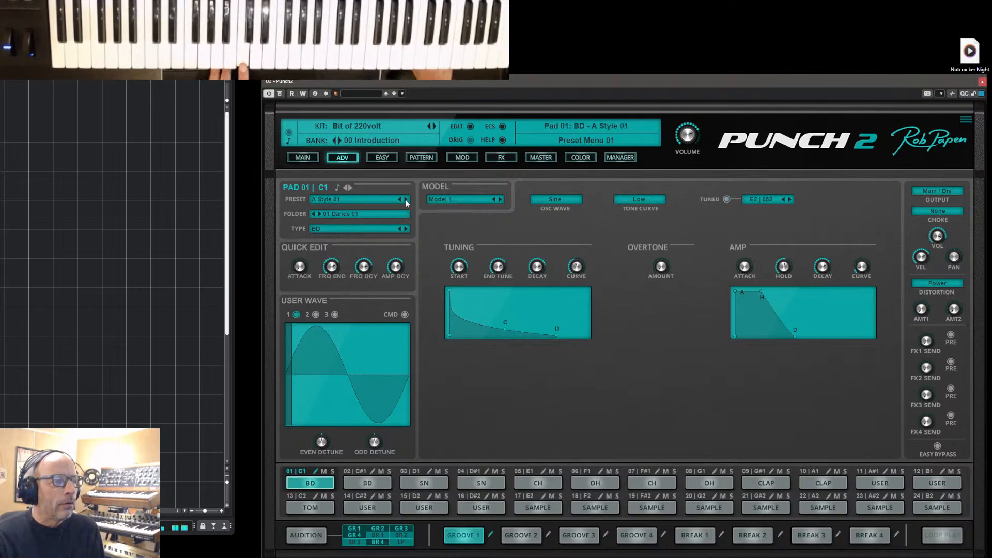
click(406, 200)
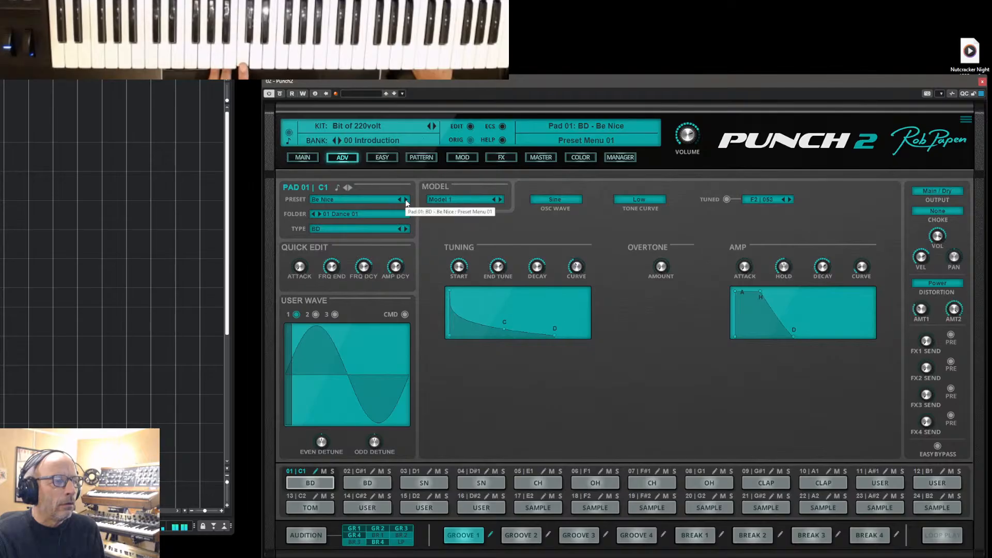
click(405, 199)
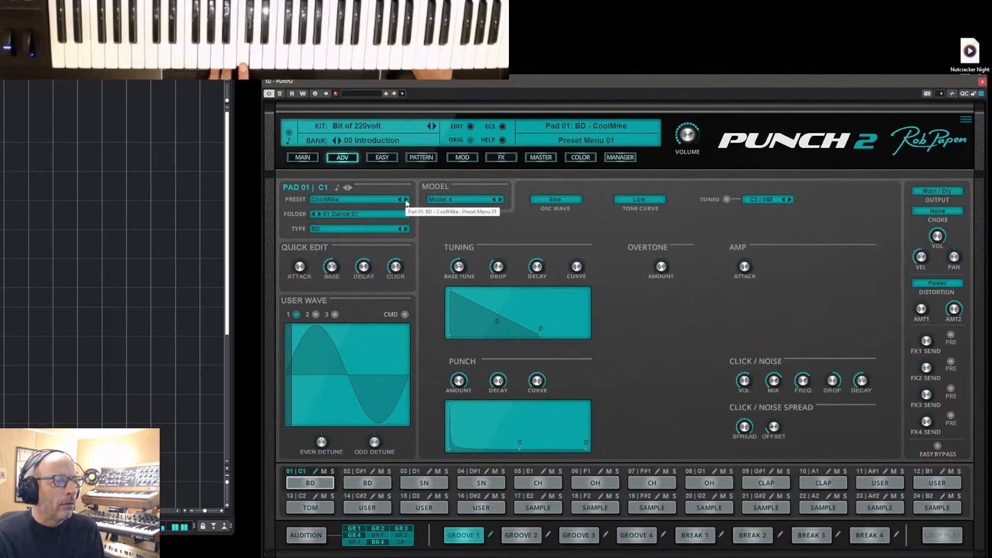
click(405, 200)
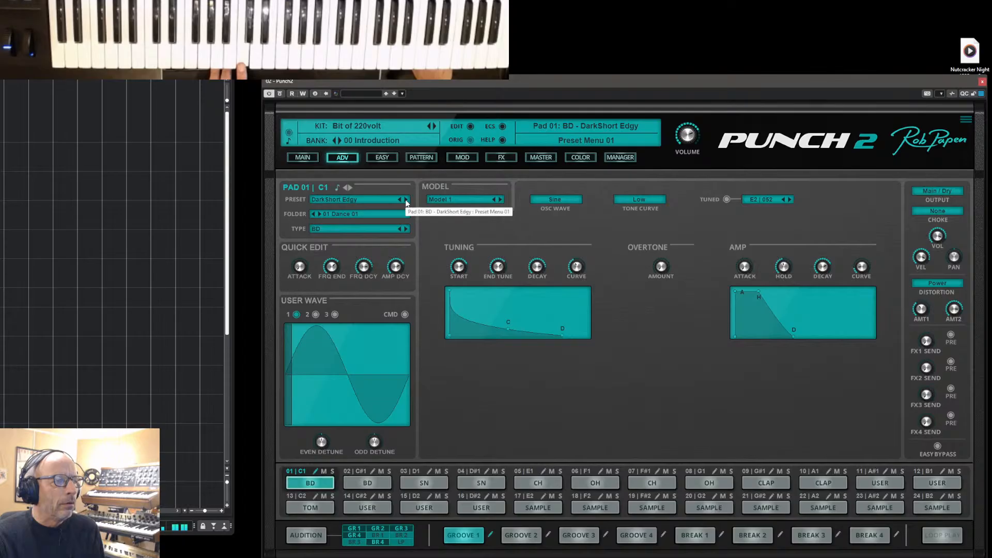
drag(783, 269, 783, 263)
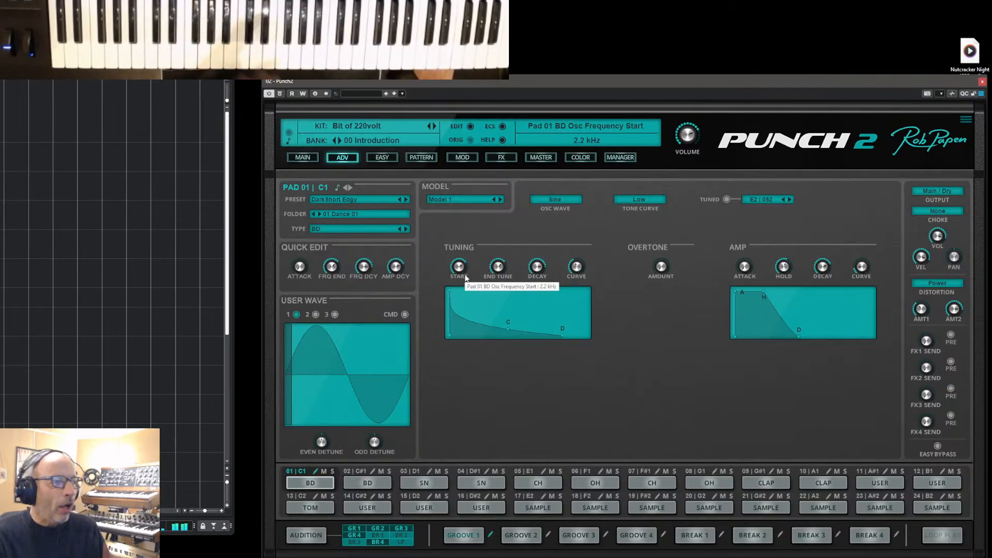
Open the Pad 05 closed hi-hat for advanced editing, adjust its modulator frequency and set its modulation amount to 63.5 %
click(304, 159)
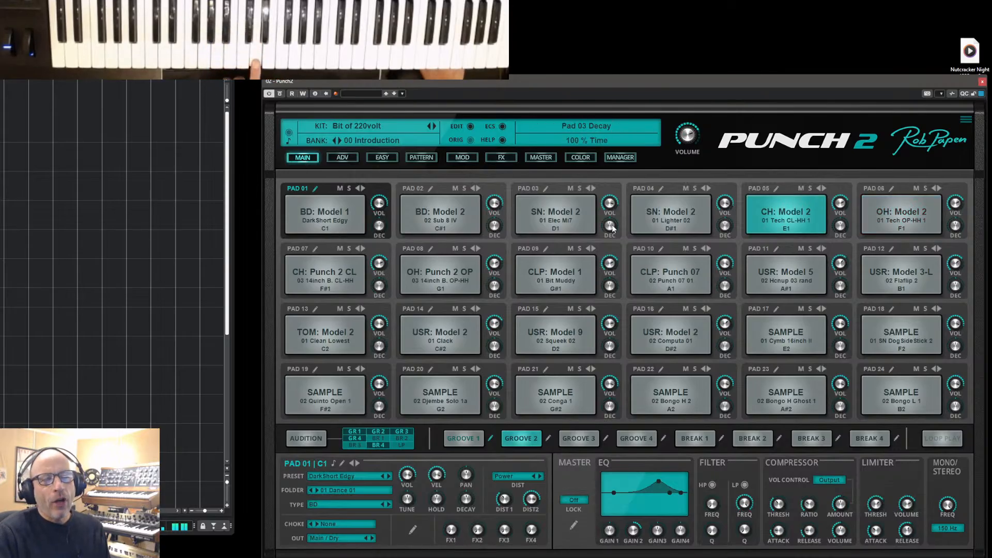
click(777, 189)
mouse_move(308, 258)
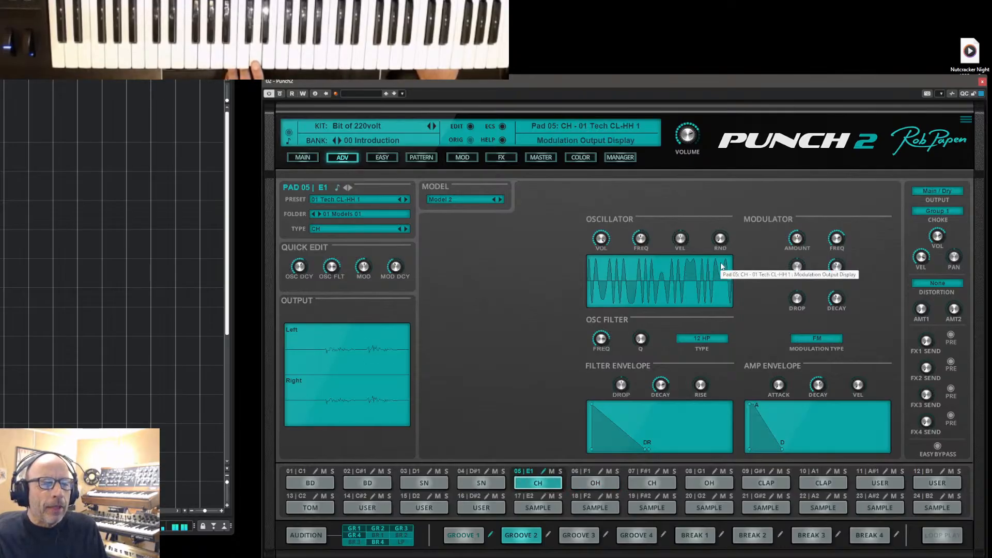
drag(836, 241, 854, 267)
mouse_move(806, 240)
mouse_down()
mouse_move(803, 222)
mouse_move(805, 243)
mouse_move(803, 226)
mouse_move(837, 243)
mouse_move(839, 261)
mouse_move(800, 238)
mouse_move(801, 246)
mouse_up()
click(797, 243)
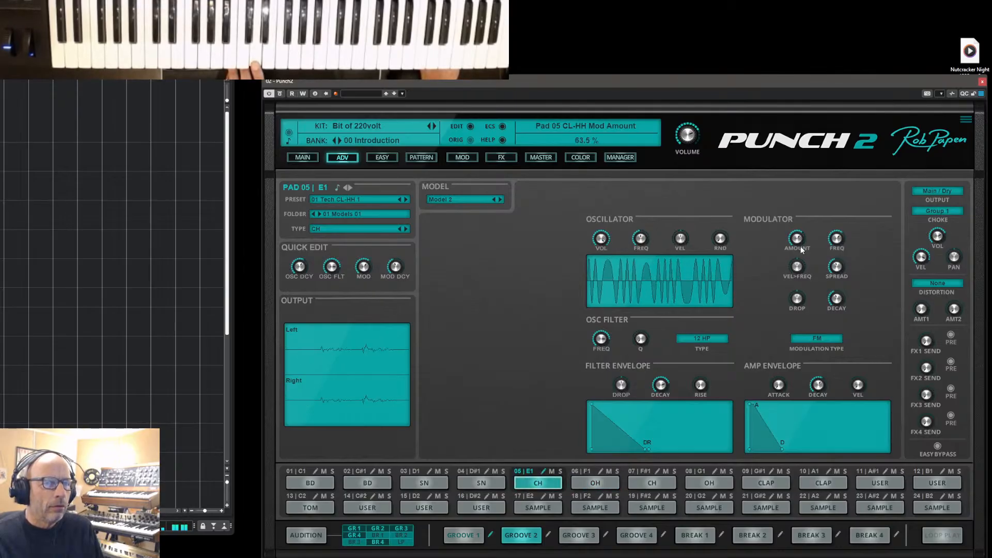
click(789, 266)
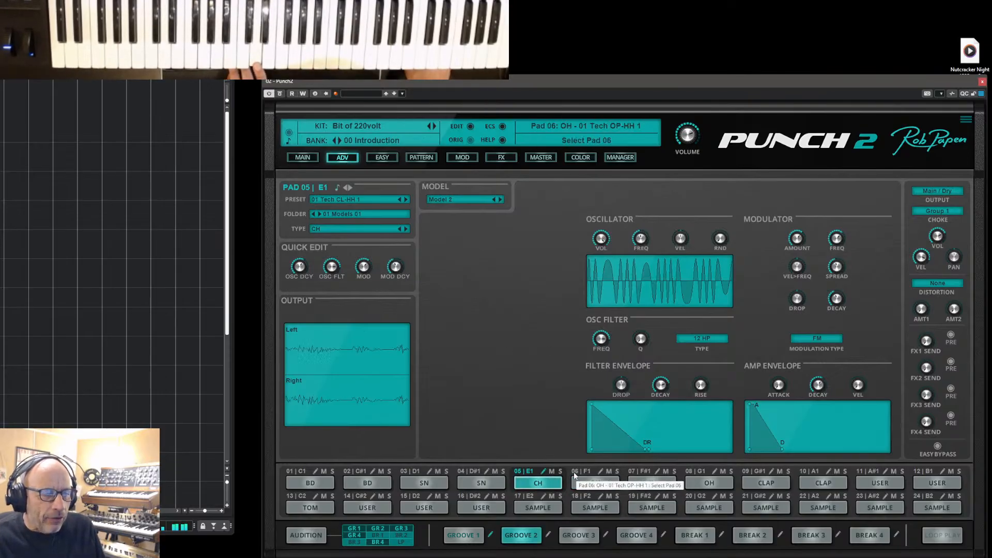
Switch to the Pad 06 open hi-hat and lengthen its amp envelope decay
click(349, 187)
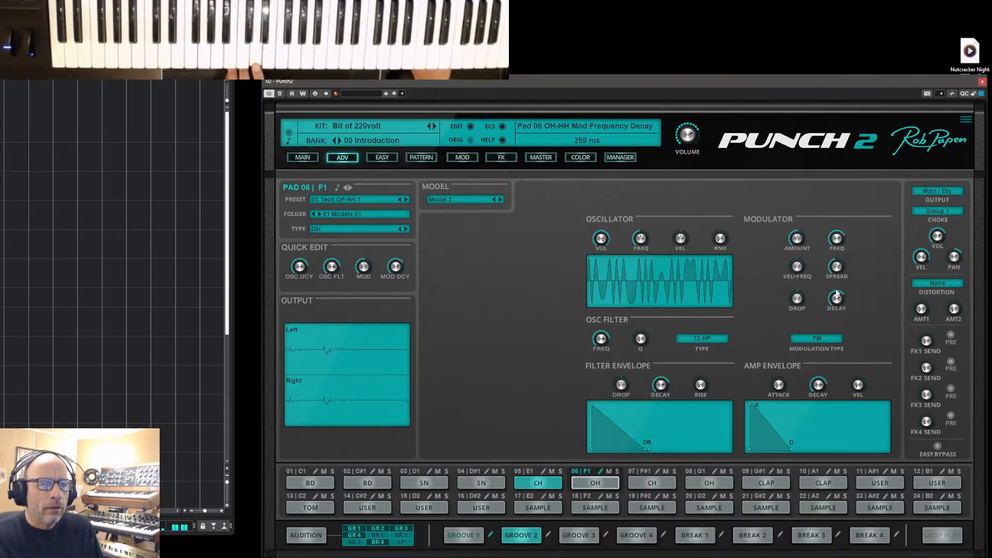
drag(819, 388, 820, 380)
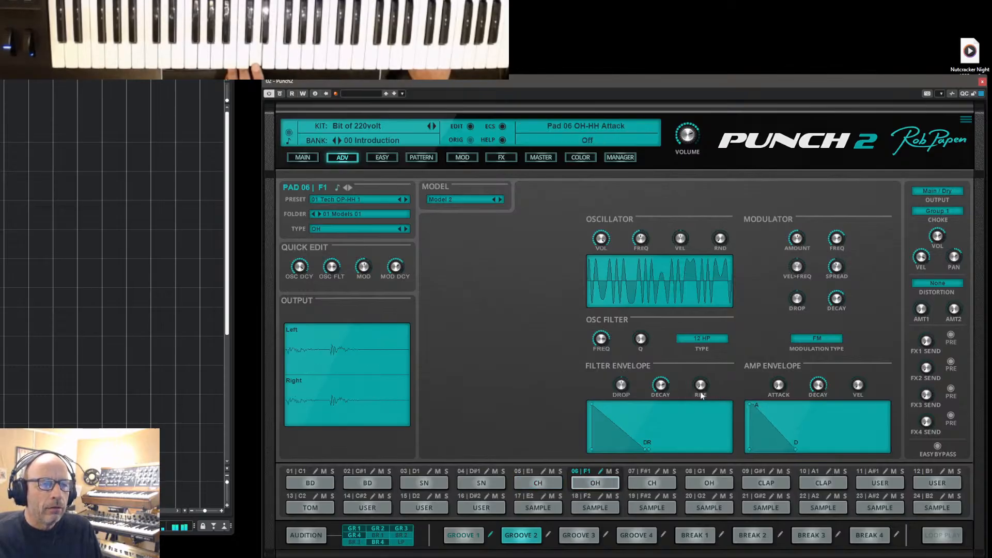
Lengthen the filter envelope decay of the Pad 06 open hi-hat
drag(667, 386, 706, 359)
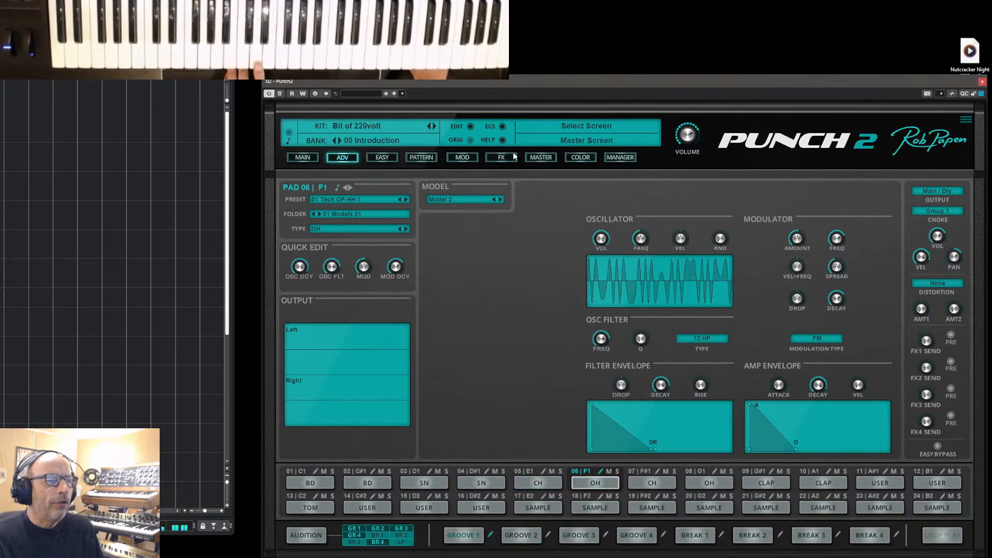
Remove the hits at steps 10, 11 and 12 from track 1 of the Groove 2 pattern
click(419, 158)
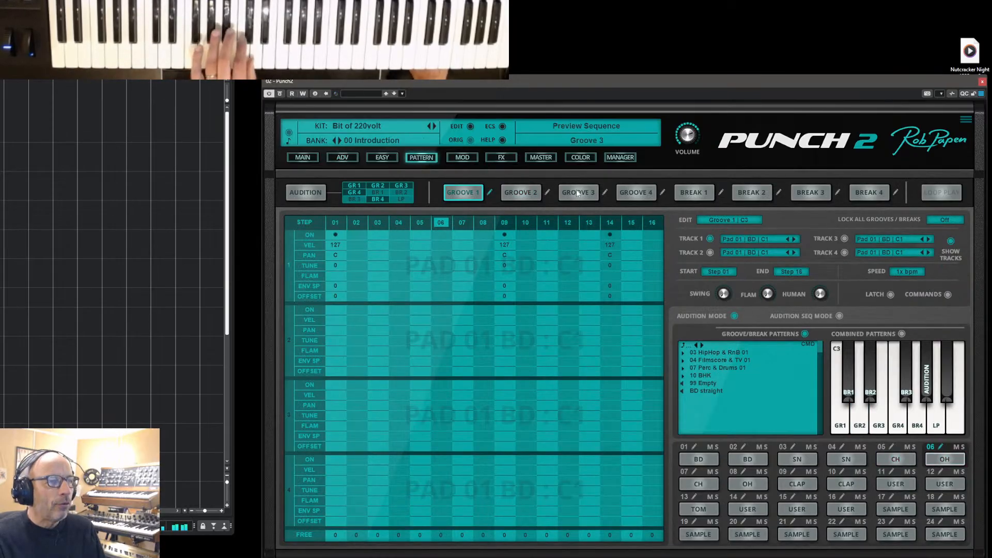
click(547, 192)
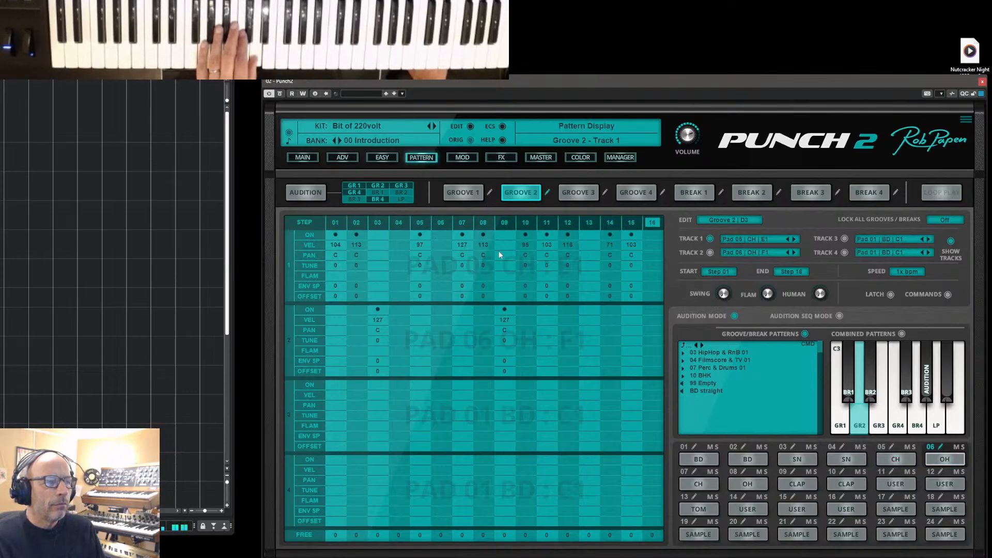
click(527, 234)
click(547, 236)
click(566, 233)
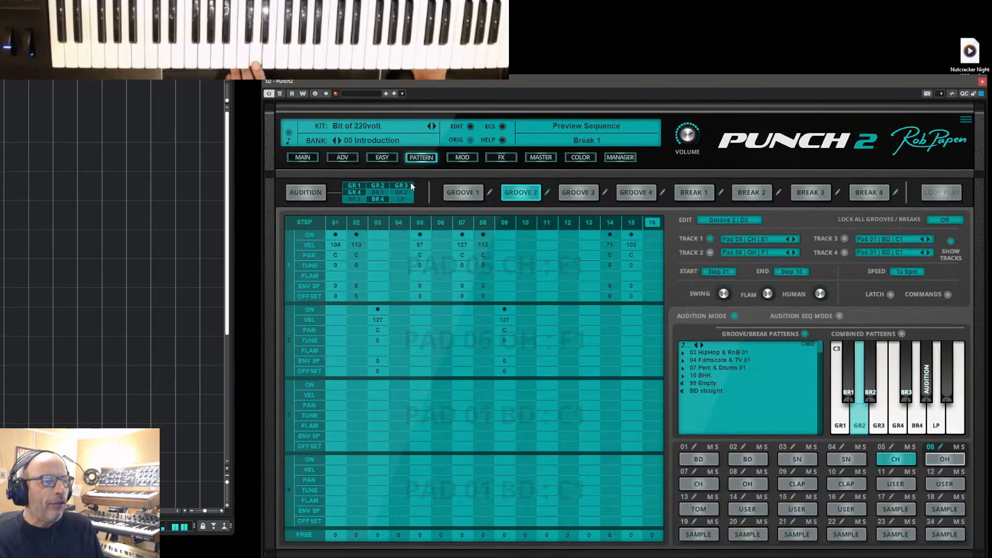
Copy the Pad 05 closed hi-hat to Pad 06 and lengthen the amp envelope decay of the copy
click(302, 158)
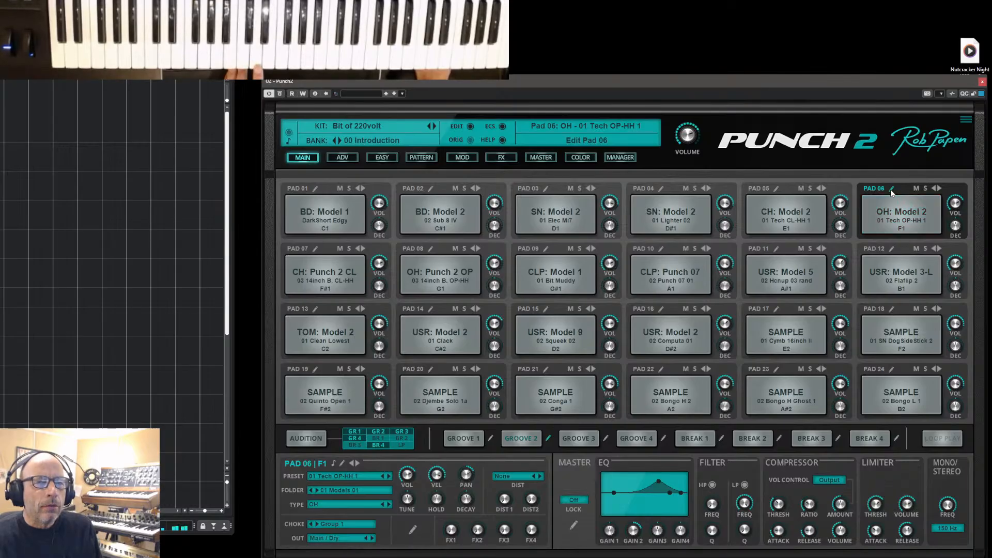
click(776, 190)
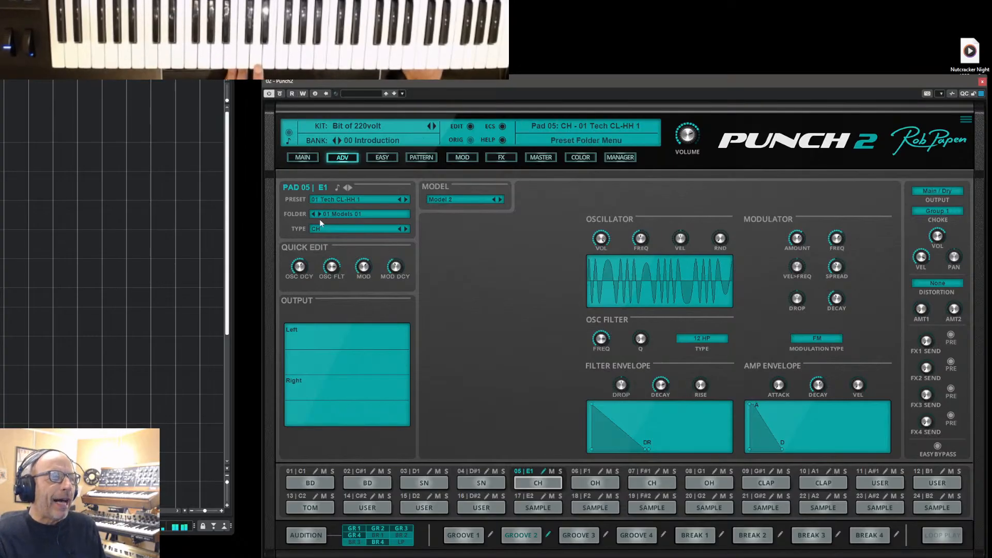
click(293, 189)
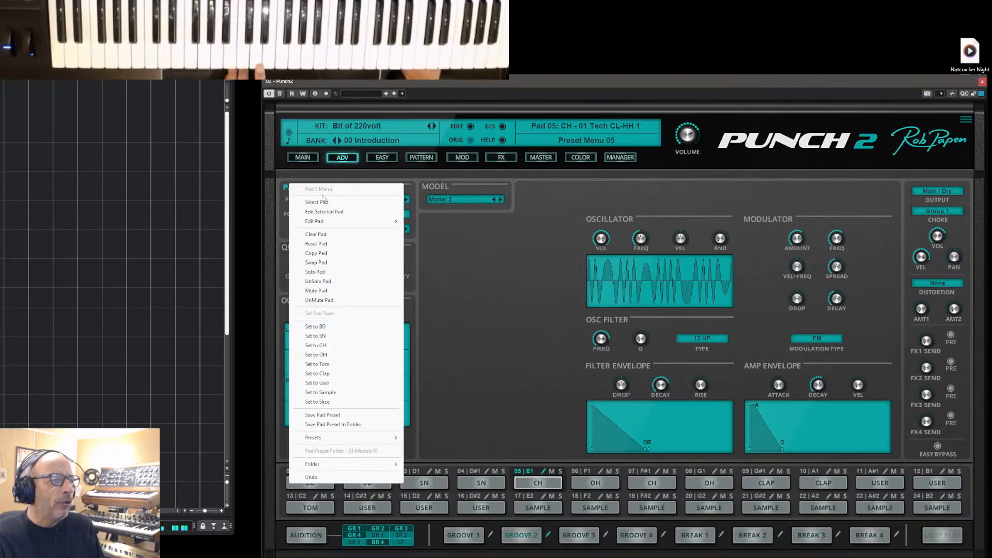
click(325, 253)
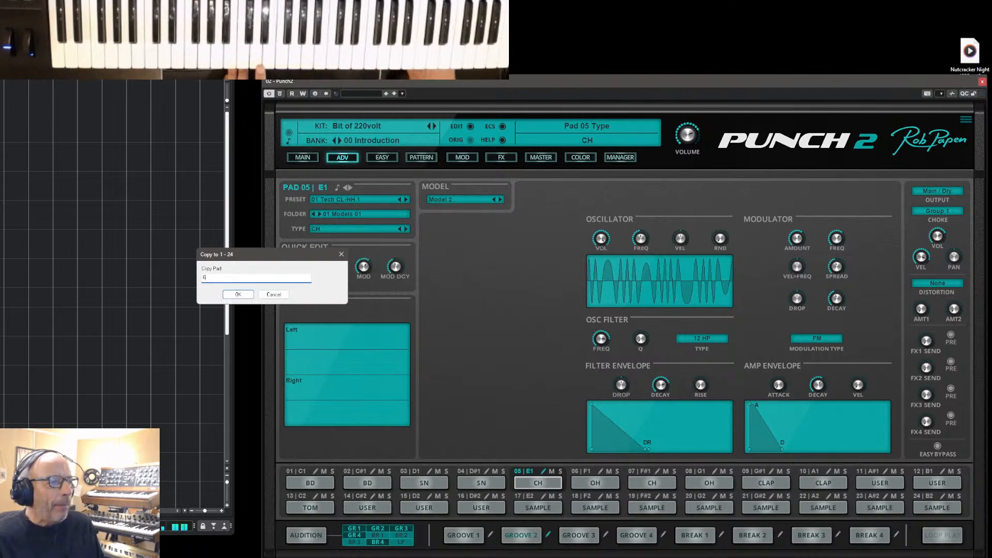
click(238, 294)
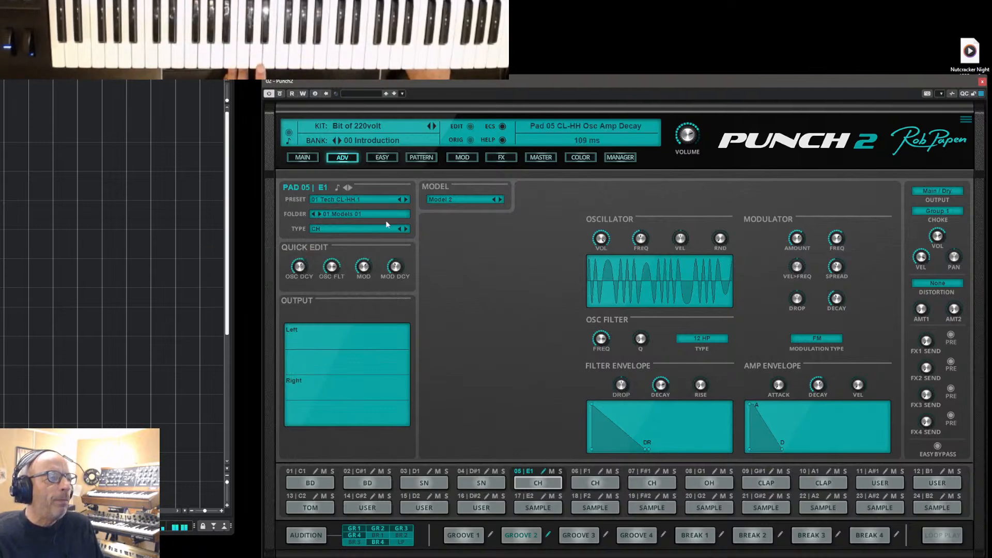
click(349, 188)
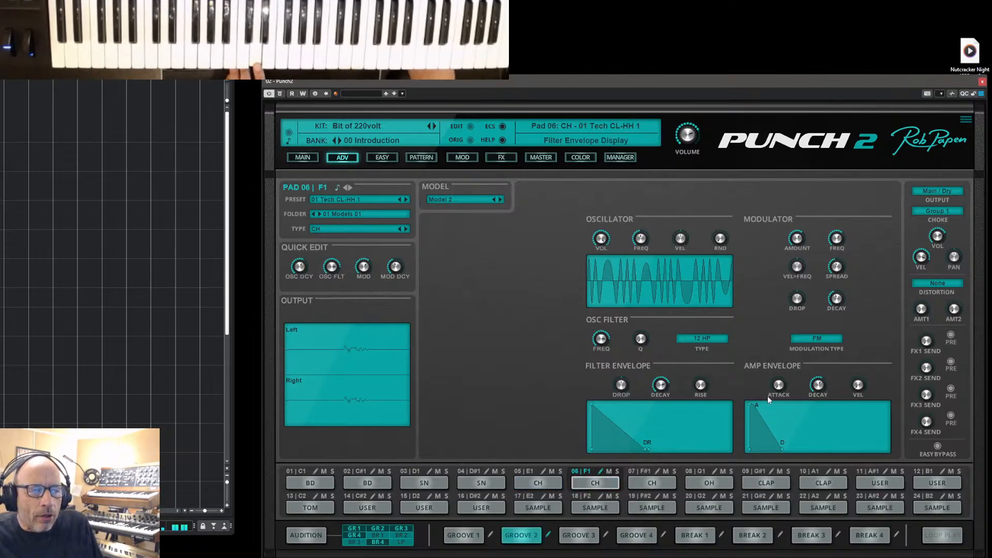
drag(819, 384, 823, 367)
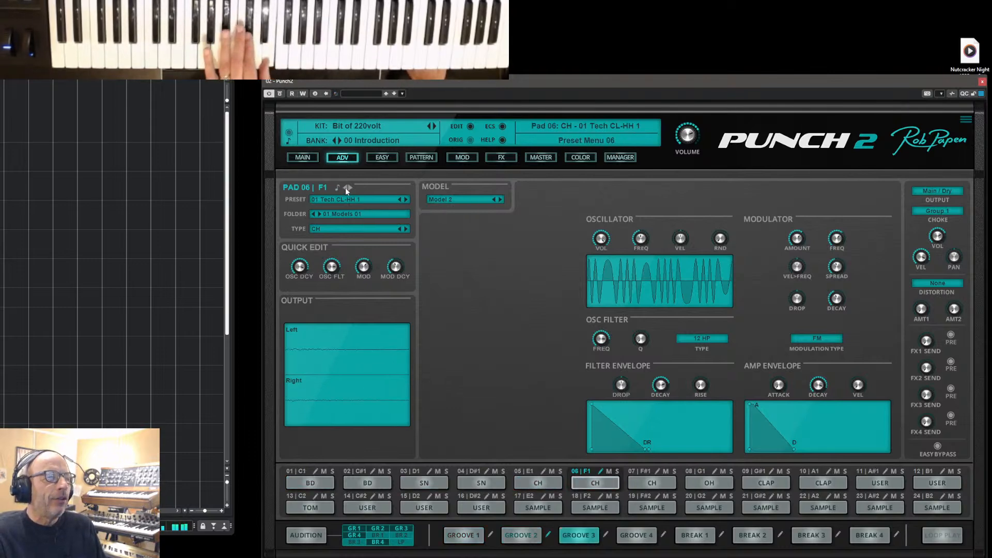
Open the Pad 03 snare for advanced editing and turn its FX 1 send all the way down
click(302, 157)
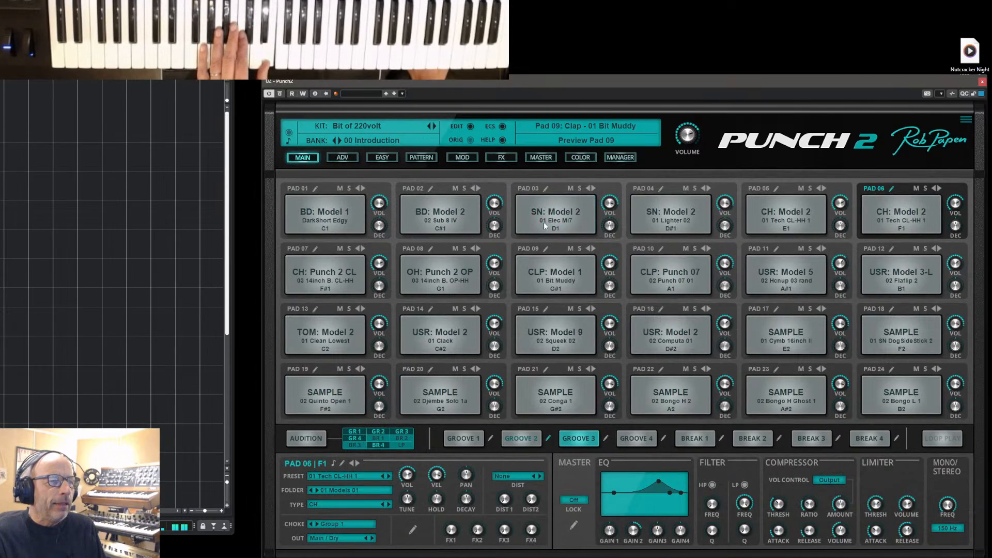
click(545, 189)
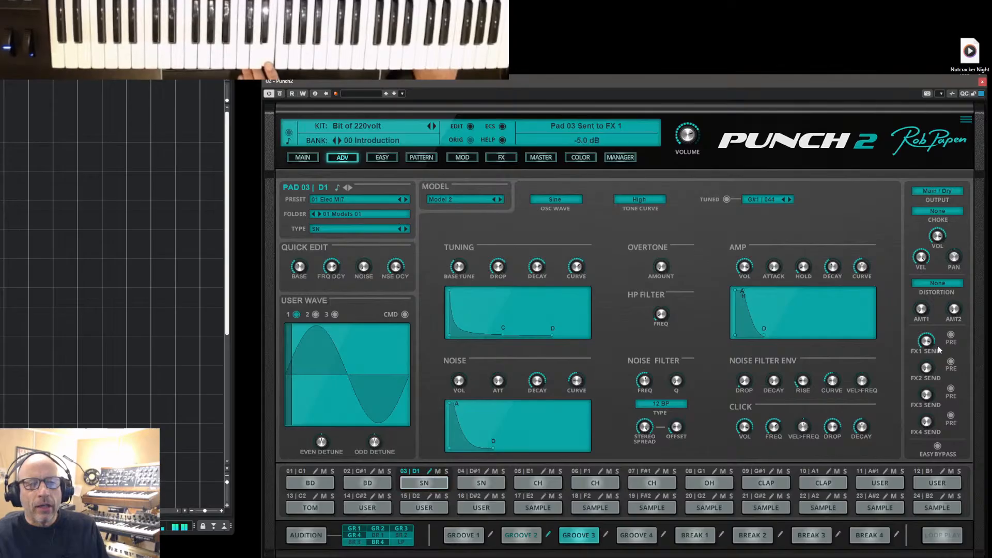
drag(927, 340, 931, 404)
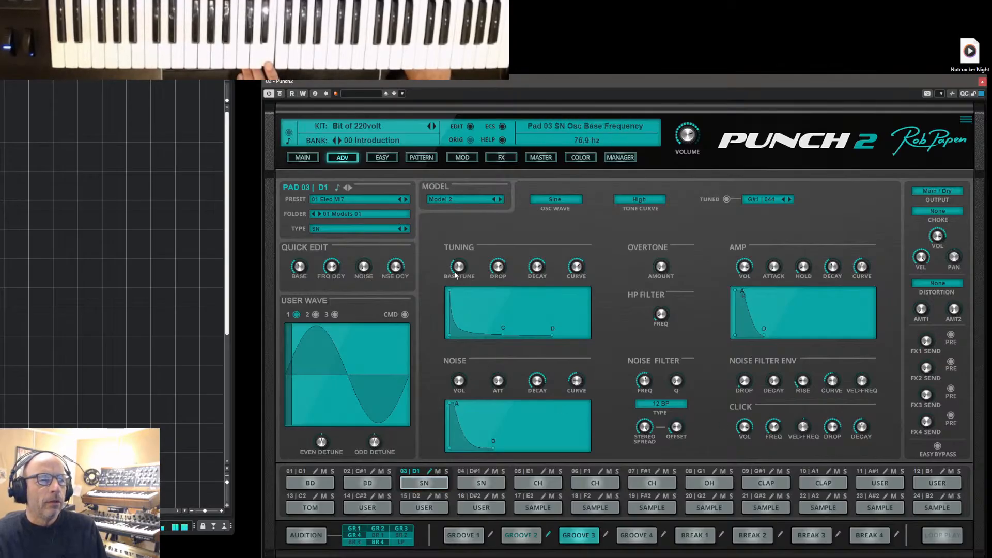
Raise the Pad 03 snare's noise volume and shape its noise filter and filter envelope, with the filter frequency at 686 Hz
drag(459, 380, 476, 315)
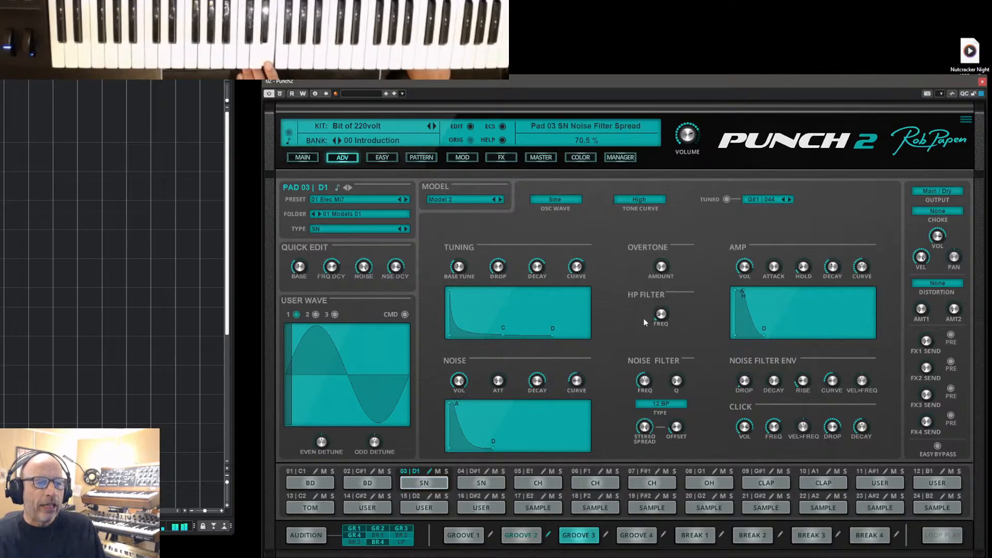
drag(679, 429, 678, 431)
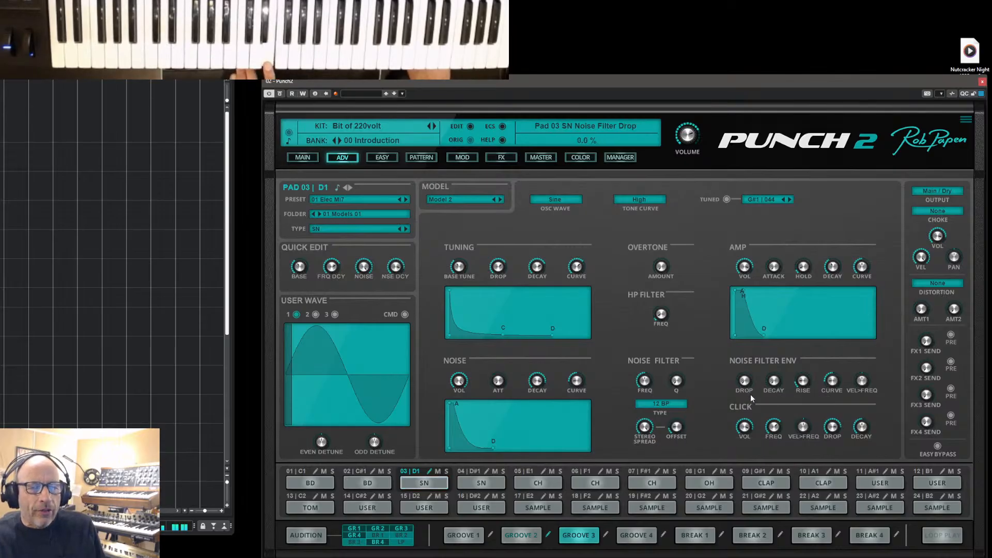
drag(744, 381, 776, 387)
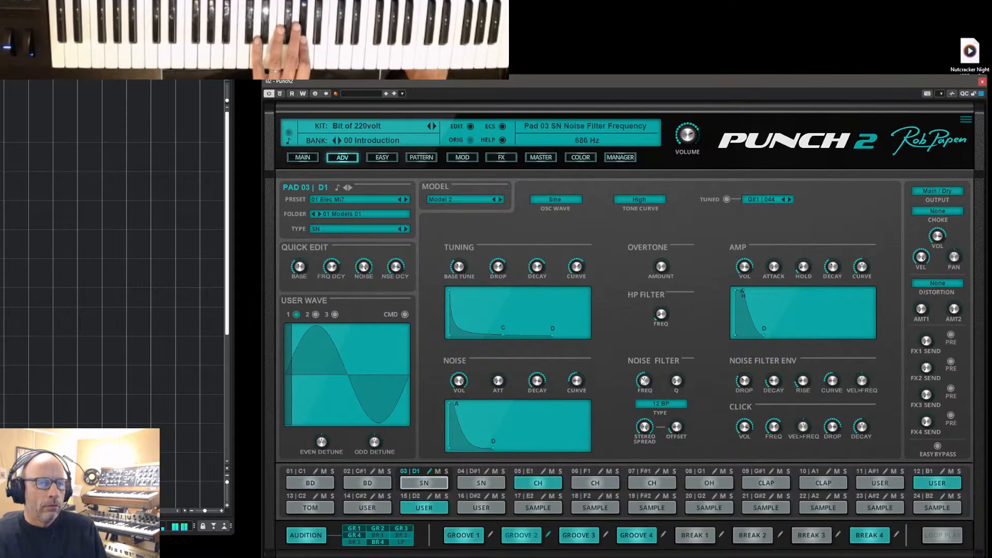
drag(642, 391, 644, 382)
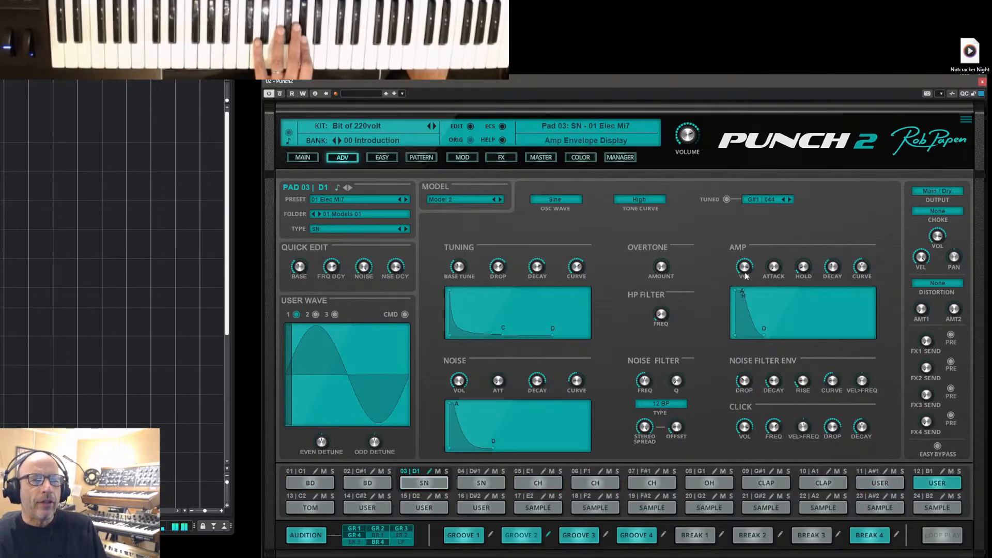
Rebalance the Pad 03 snare's envelopes with a shorter amp hold, a longer amp decay and a shorter noise decay
drag(803, 269, 803, 278)
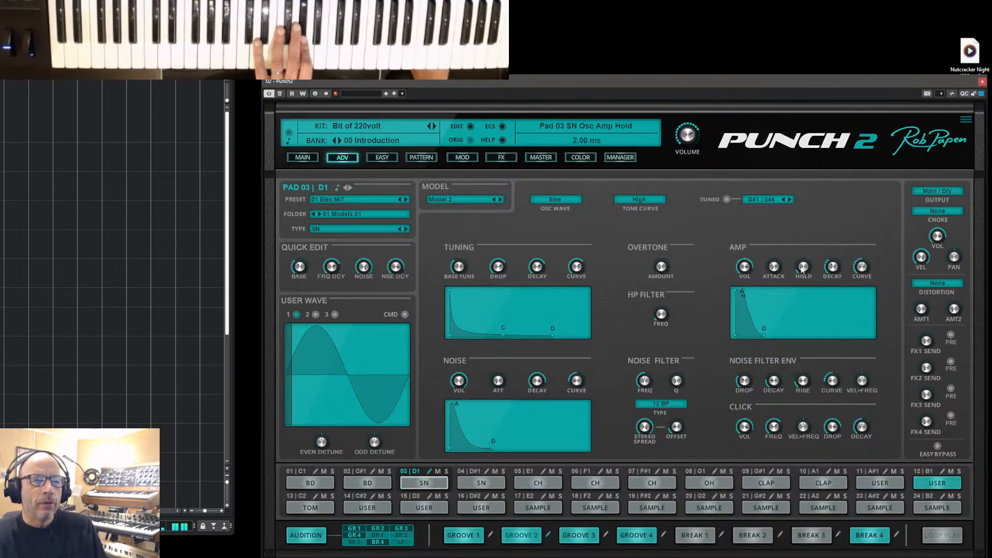
drag(831, 277, 832, 283)
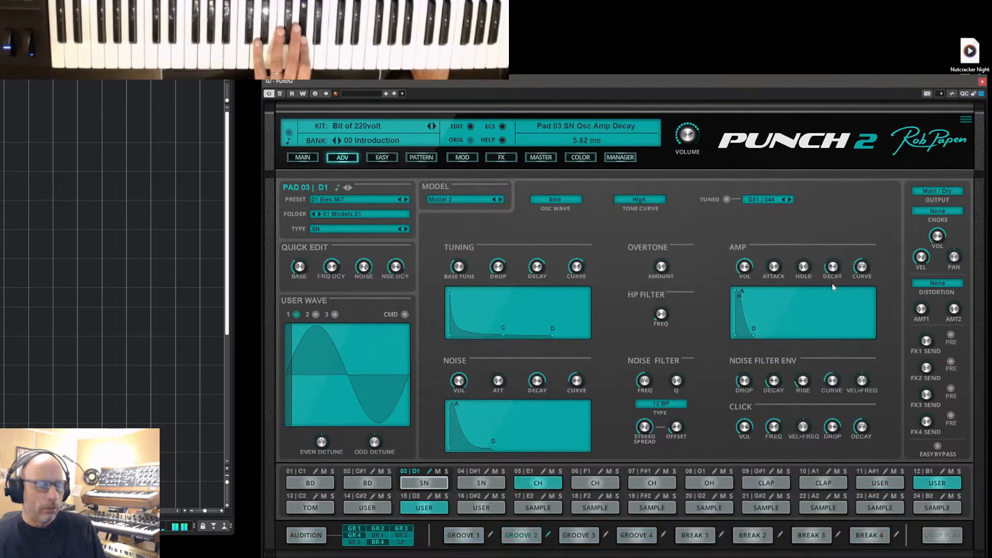
drag(831, 283, 838, 257)
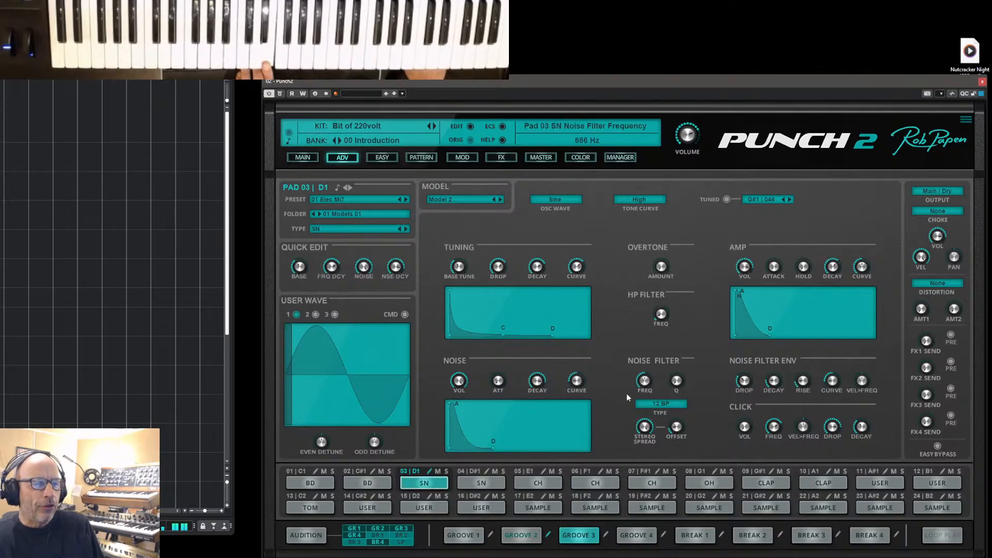
drag(535, 381, 541, 403)
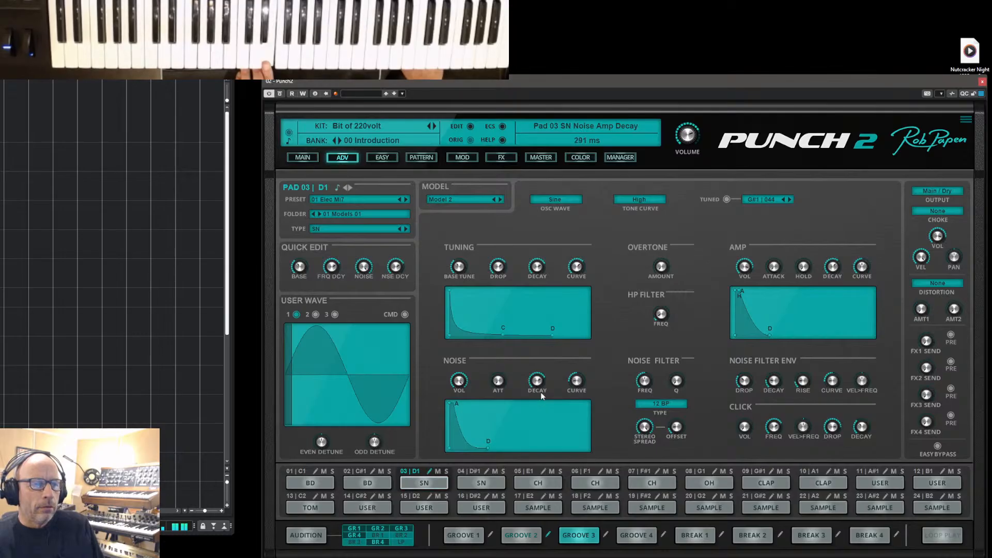
drag(831, 270, 833, 267)
mouse_move(646, 383)
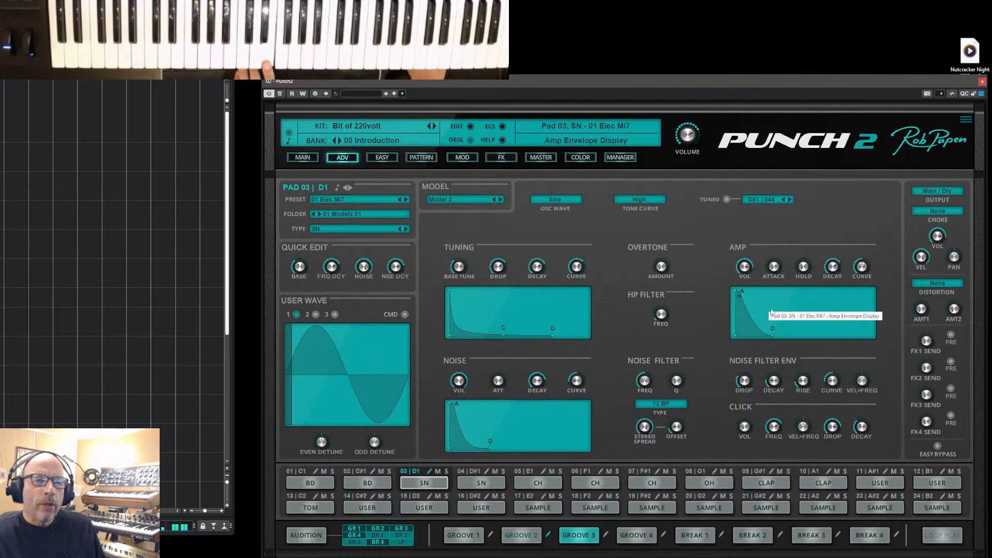
Apply FoldOver distortion to the Pad 03 snare, with its mix at 68.0 % and its first amount adjusted
click(937, 283)
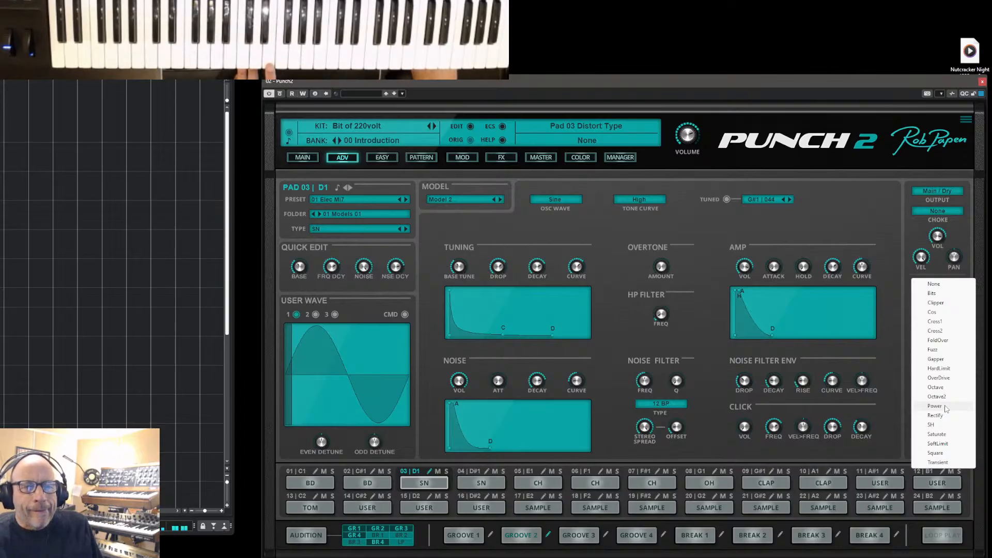
click(935, 340)
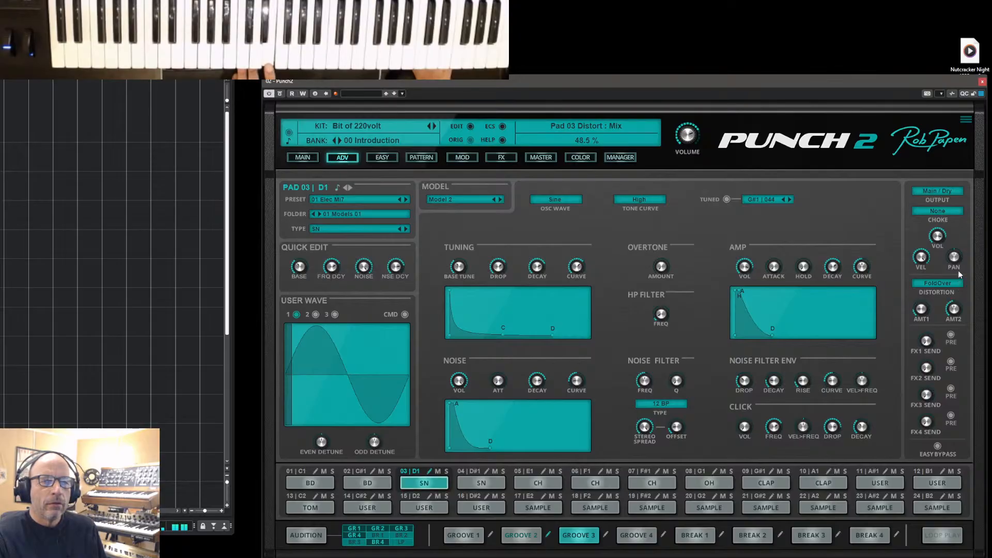
drag(953, 310, 955, 302)
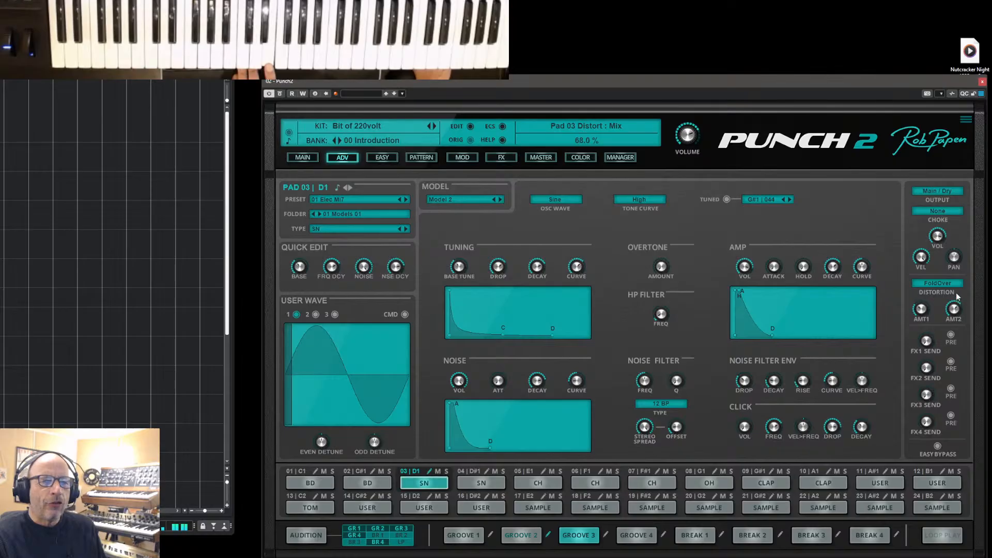
drag(921, 310, 922, 305)
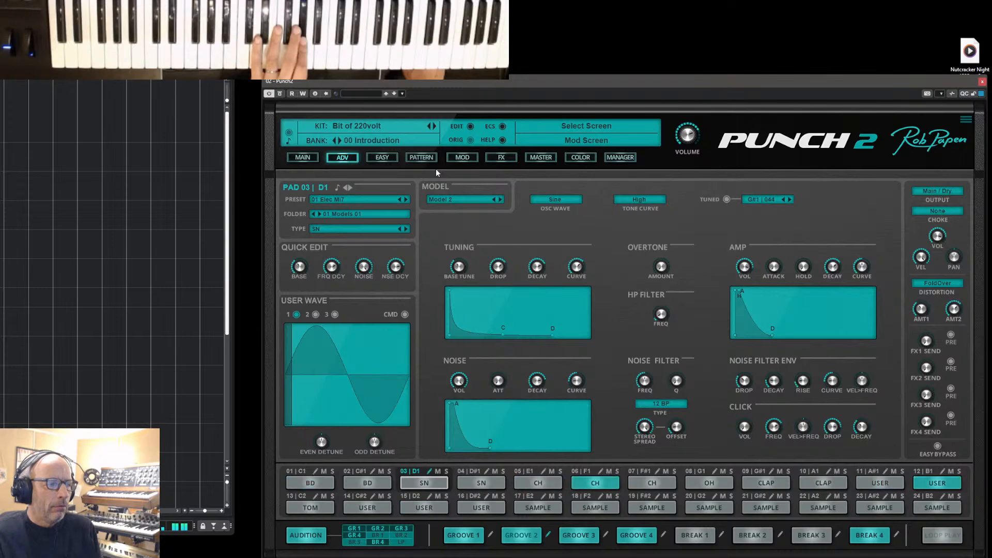
Open the Pad 11 user sound for advanced editing and mute Pad 12
click(310, 161)
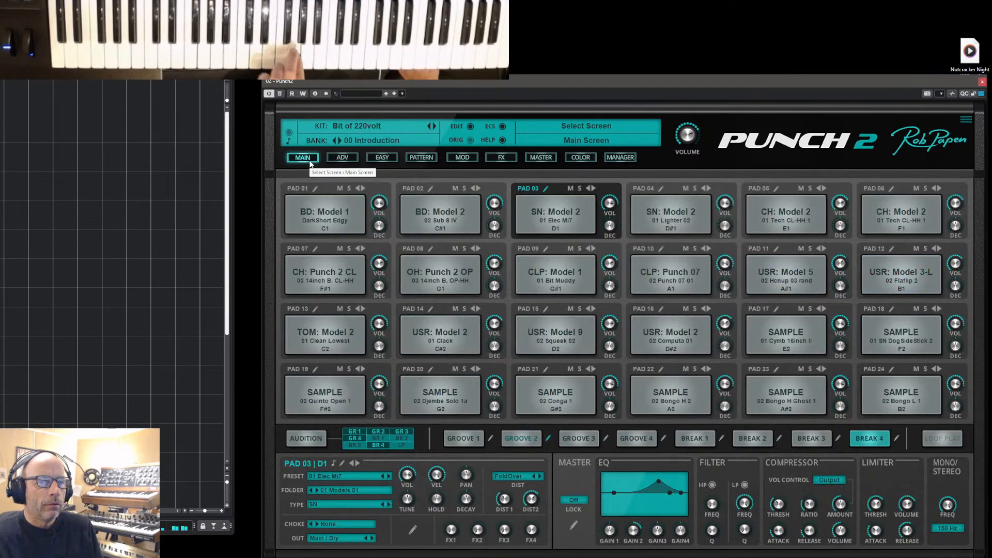
click(776, 249)
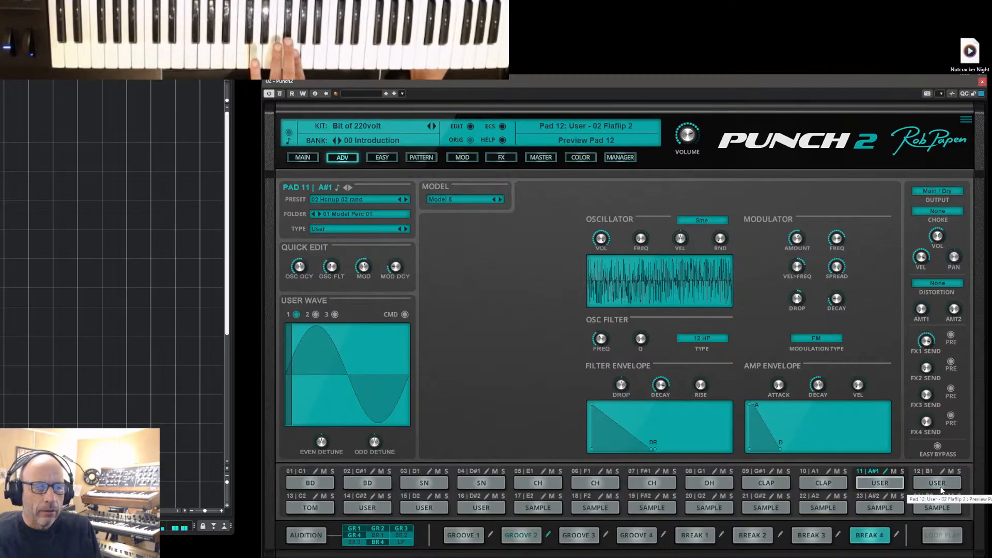
click(950, 471)
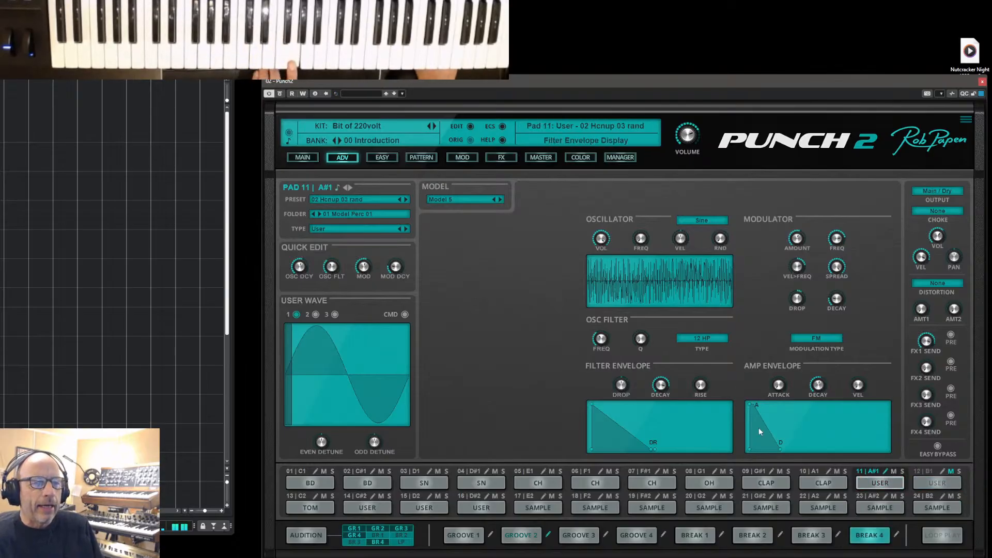
Reshape the Pad 11 sound with less modulation, an 844 Hz oscillator filter, a raised oscillator frequency and an adjusted amp decay
drag(820, 384, 823, 370)
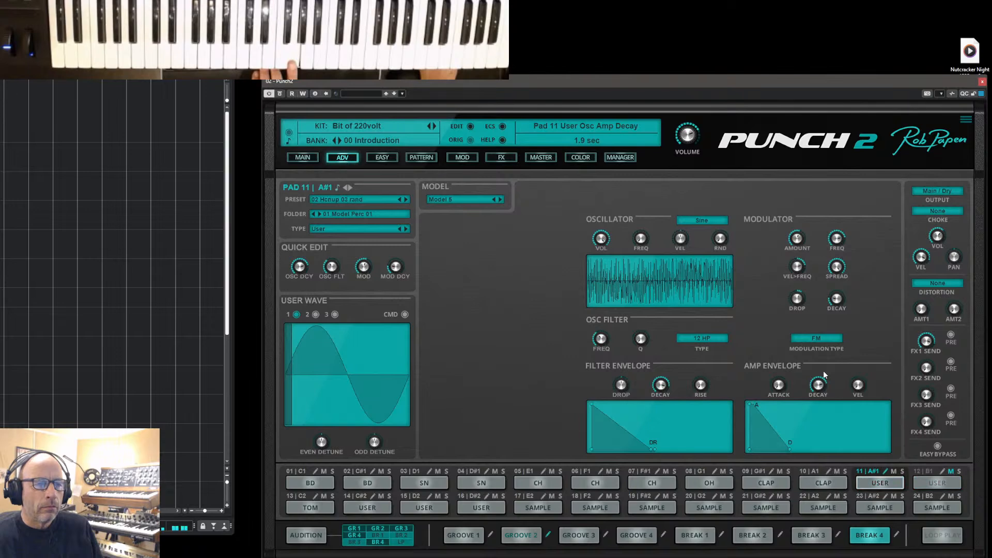
drag(796, 239, 794, 261)
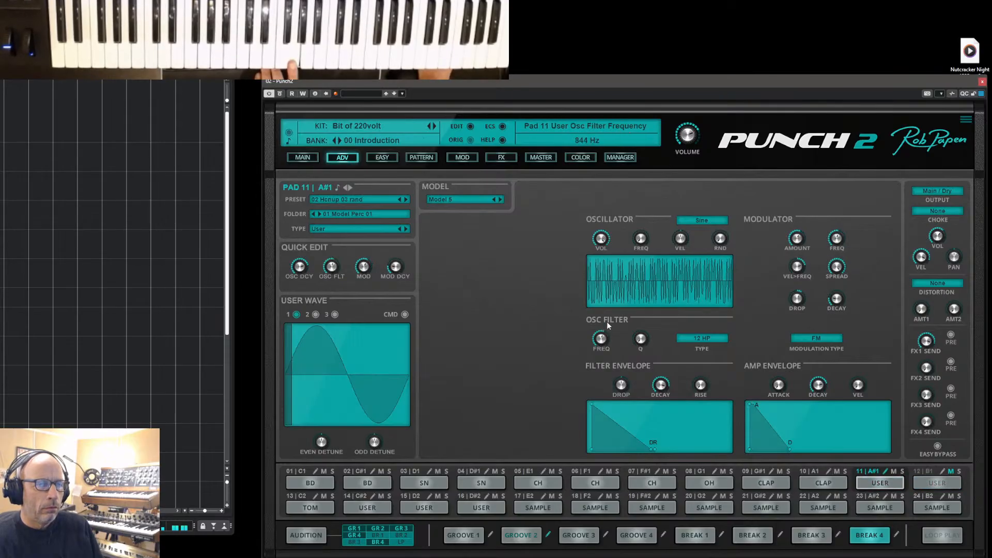
drag(606, 346, 607, 323)
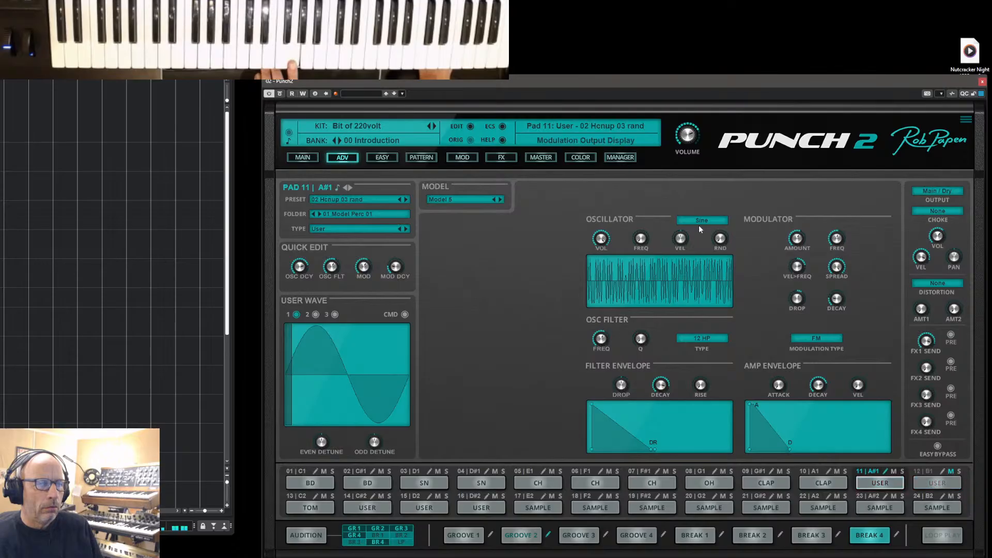
drag(647, 241, 648, 225)
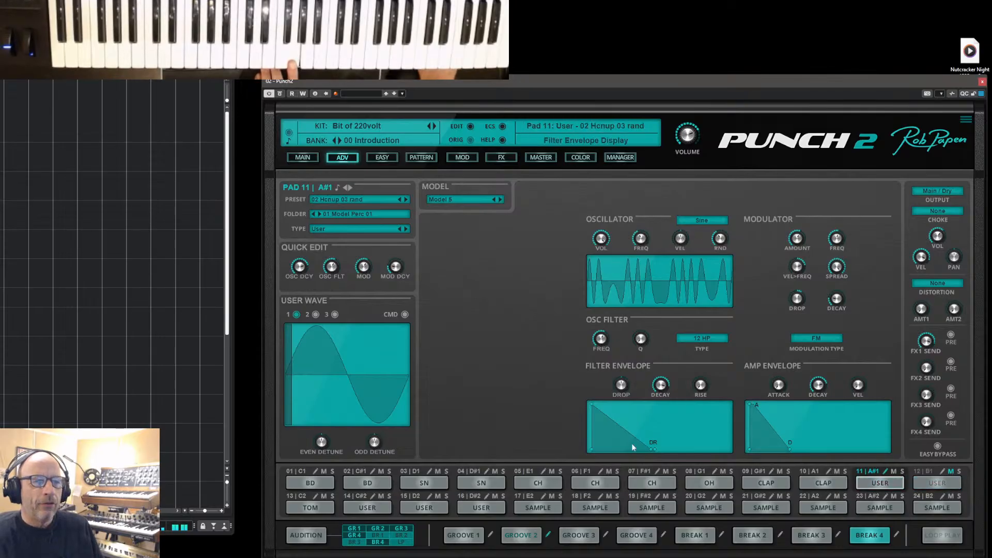
drag(818, 384, 818, 401)
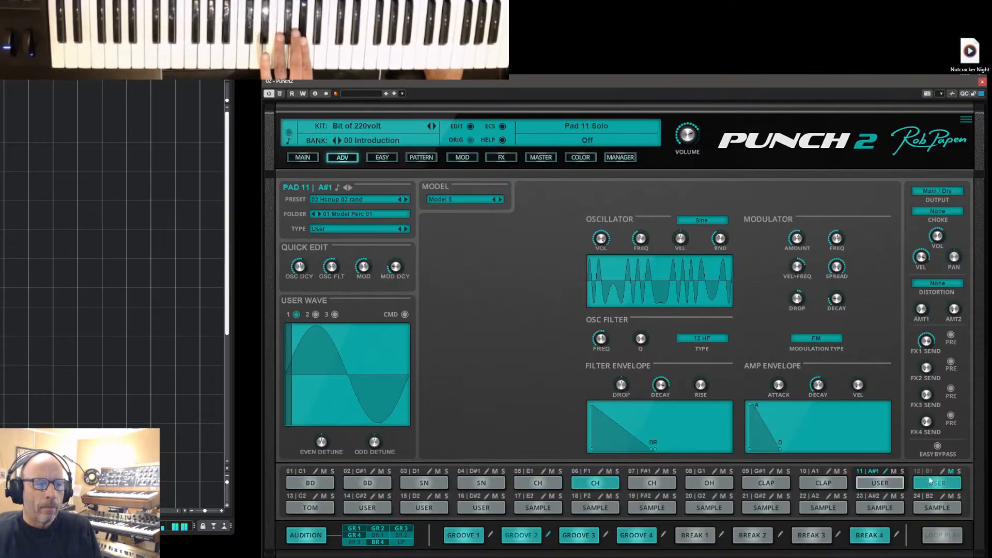
Unmute and solo Pad 12, with its user sound open for advanced editing
click(949, 472)
click(953, 482)
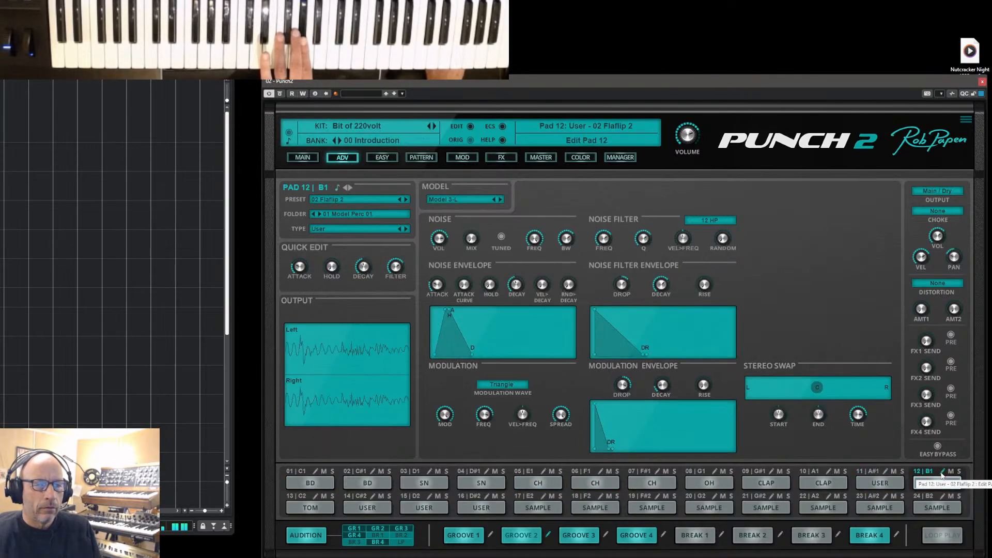
click(959, 472)
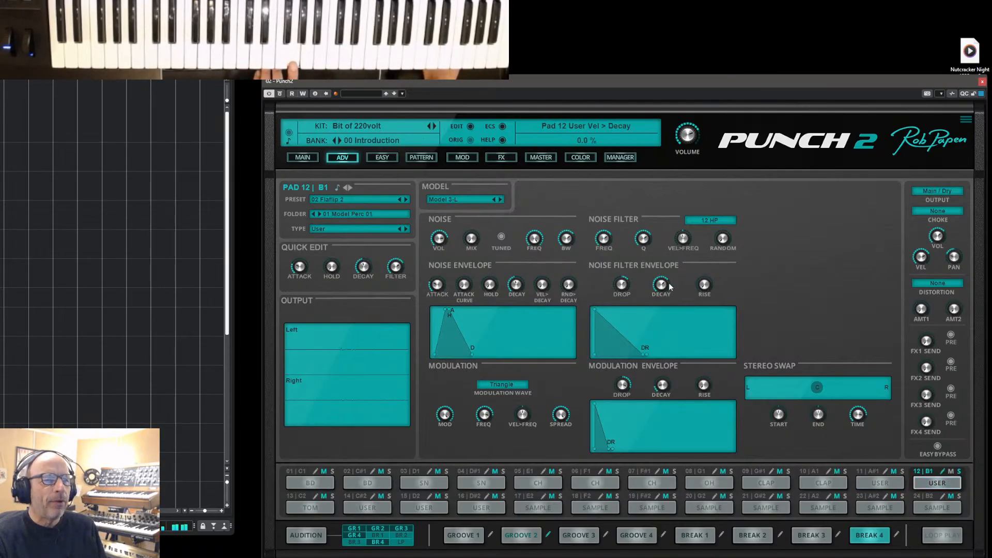
Reshape the Pad 12 user sound with a 61.8 ms noise attack, an adjusted noise decay and the modulation amount turned fully down
mouse_move(666, 284)
mouse_down()
mouse_move(666, 320)
mouse_move(668, 299)
mouse_up()
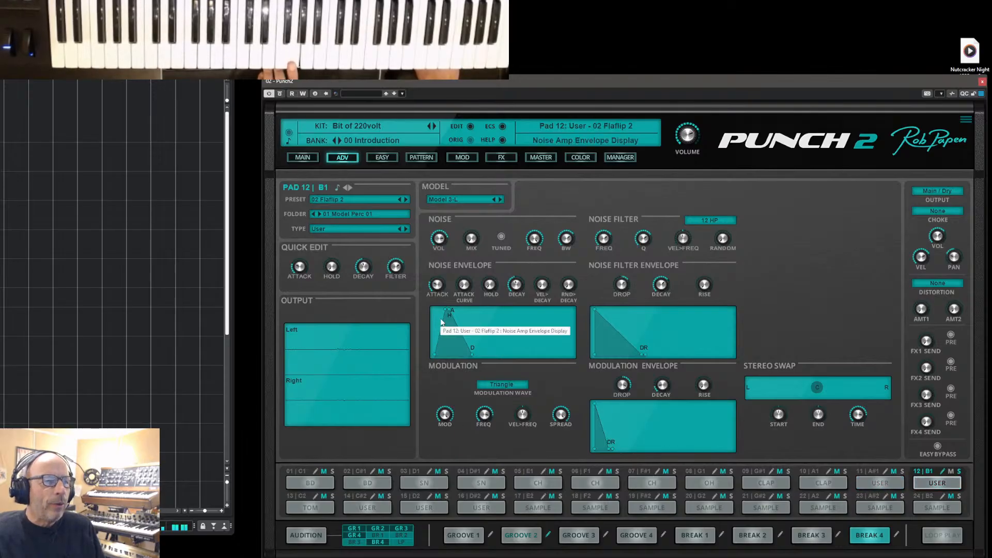
drag(519, 294, 521, 281)
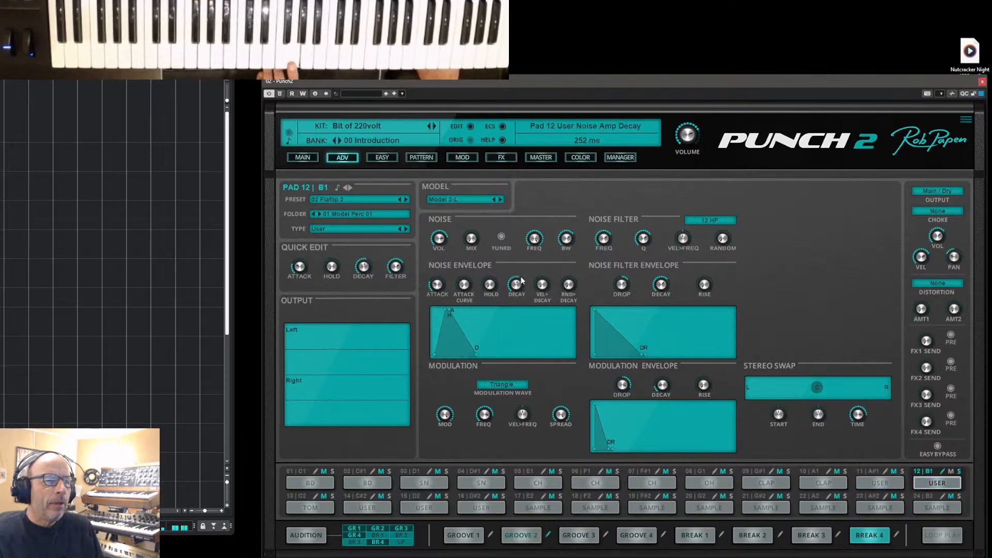
drag(438, 286, 439, 275)
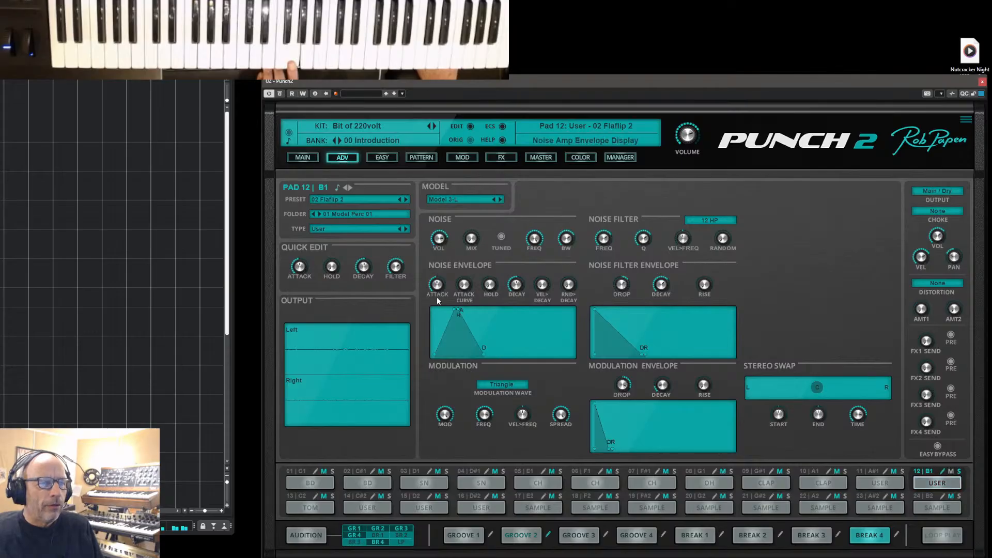
drag(444, 414, 457, 531)
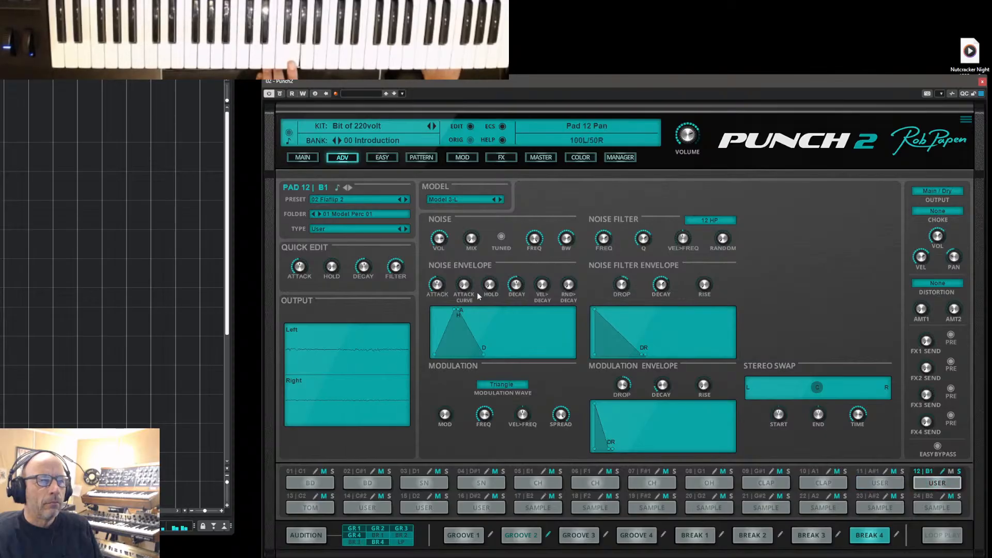
drag(440, 290, 439, 295)
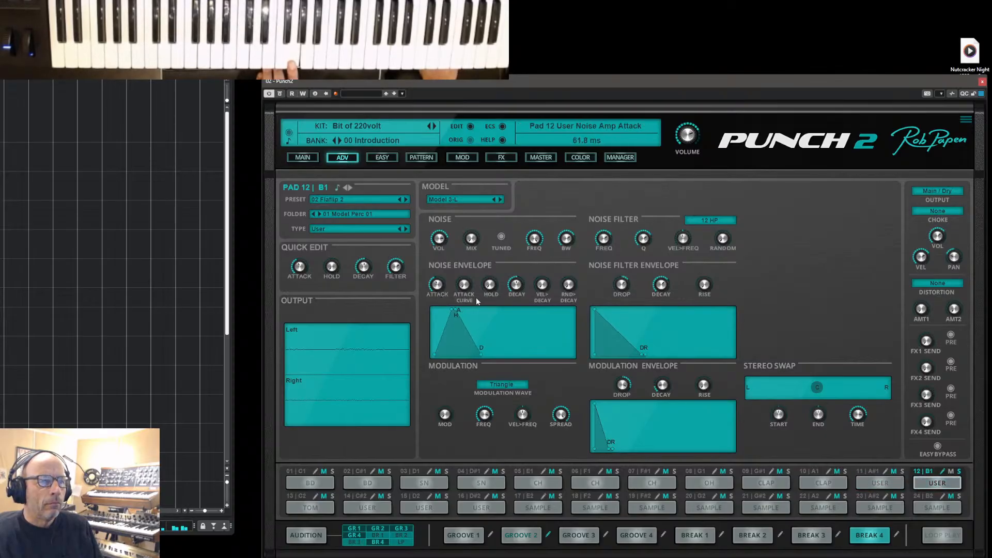
drag(516, 287, 517, 293)
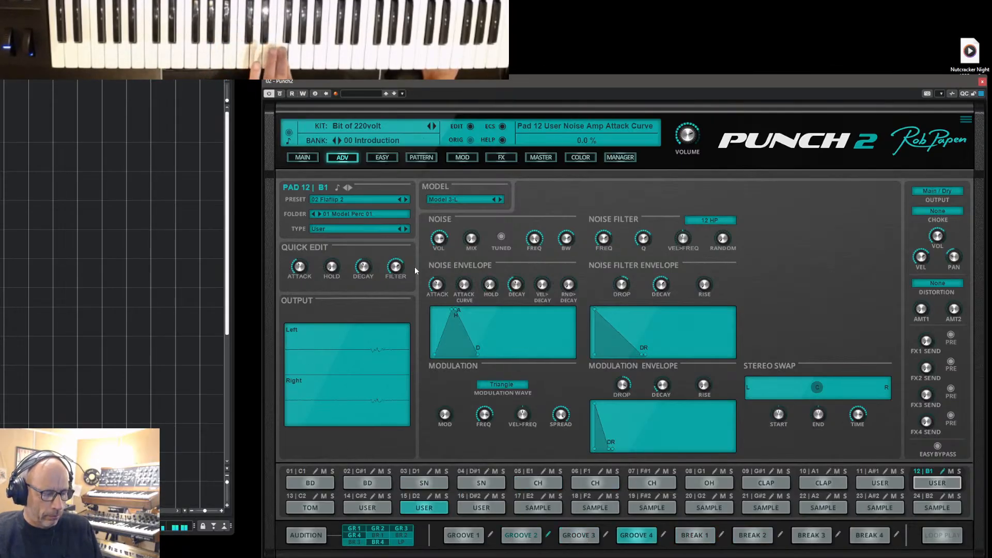
Open the Pad 15 user sound for advanced editing and set its oscillator decay time to 105 ms
click(303, 157)
click(550, 326)
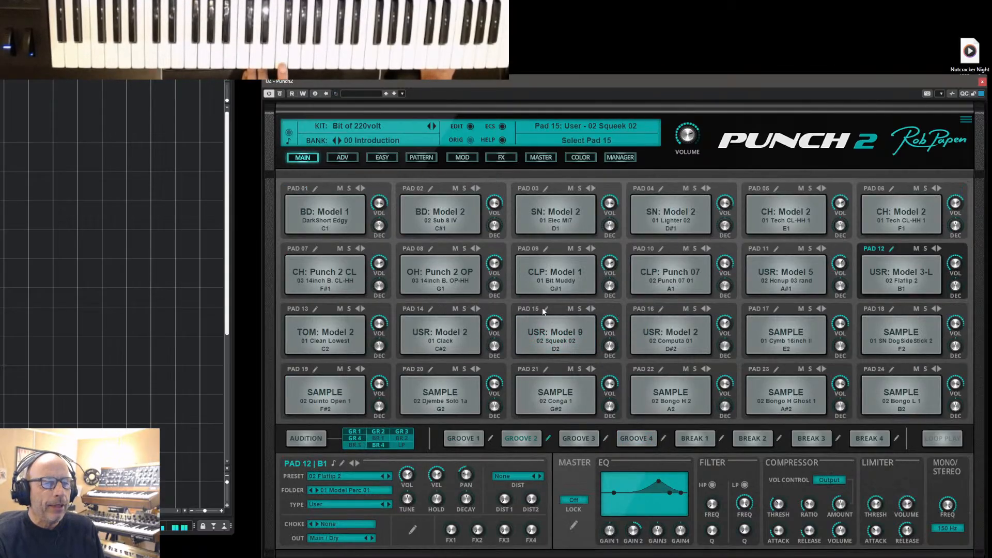
click(548, 311)
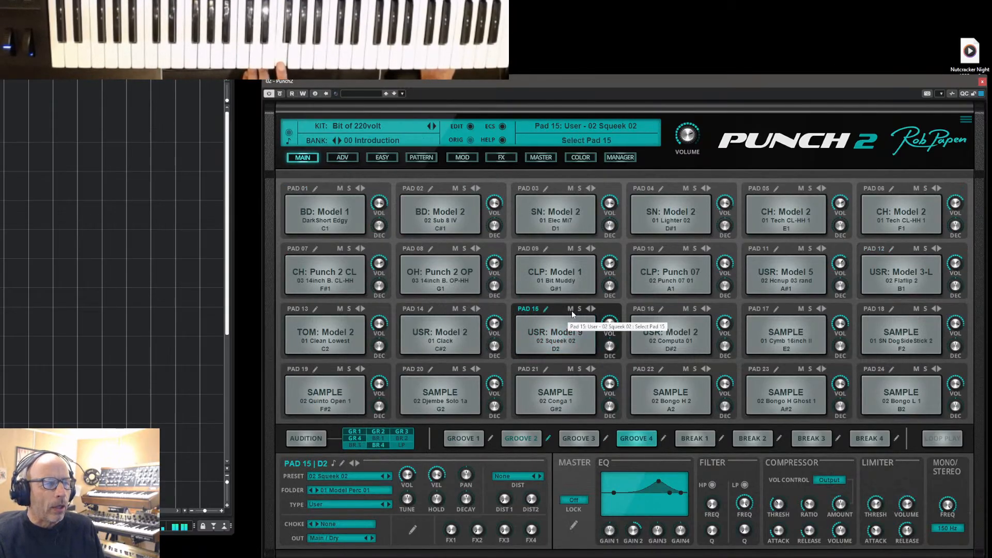
click(546, 311)
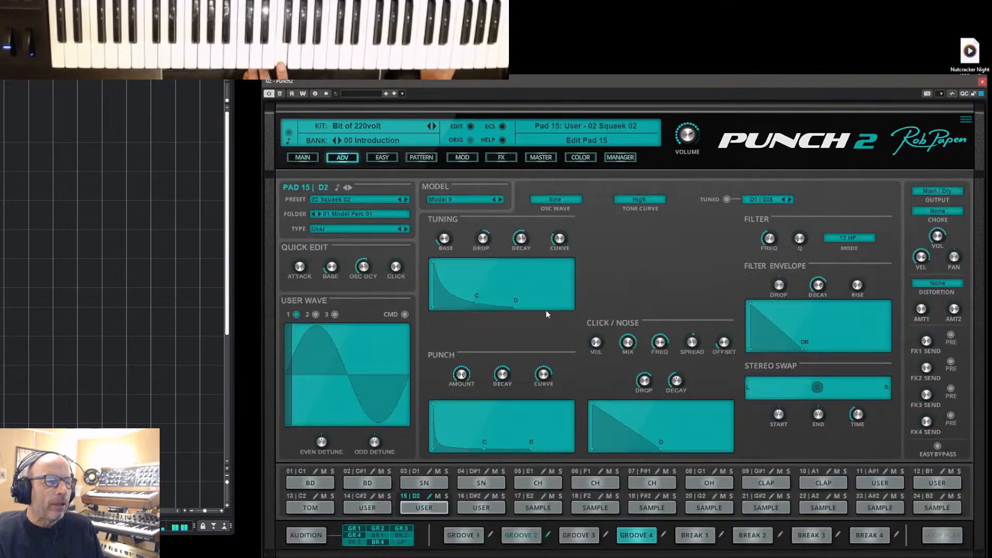
drag(522, 240, 524, 236)
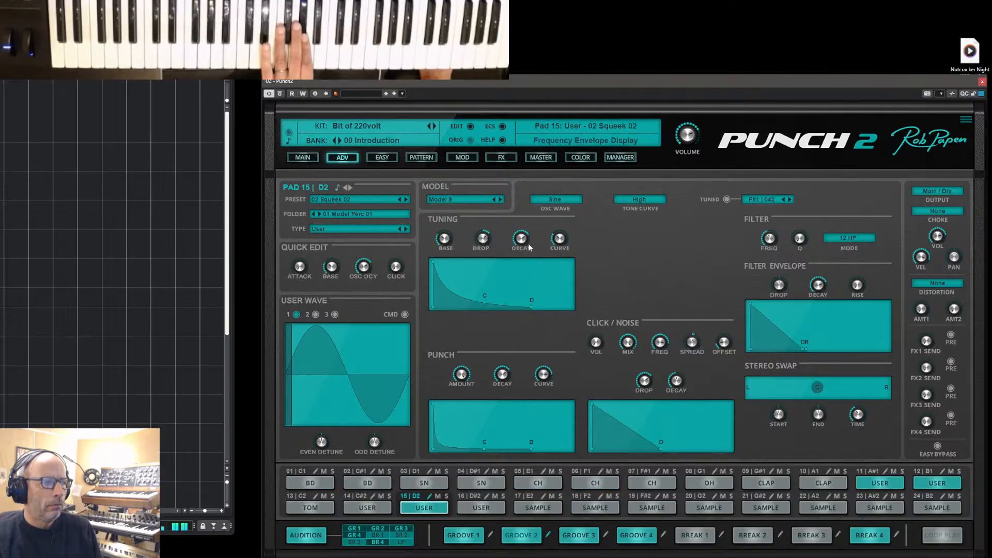
drag(521, 251, 523, 262)
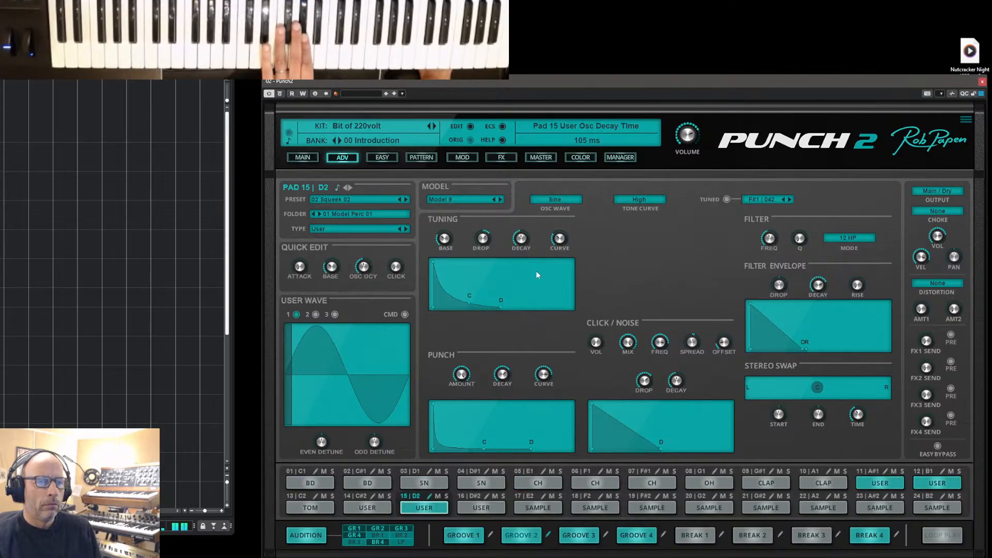
Save the edited kit as "Another AnaDrum" in the 00 Rob Live bank folder
click(345, 129)
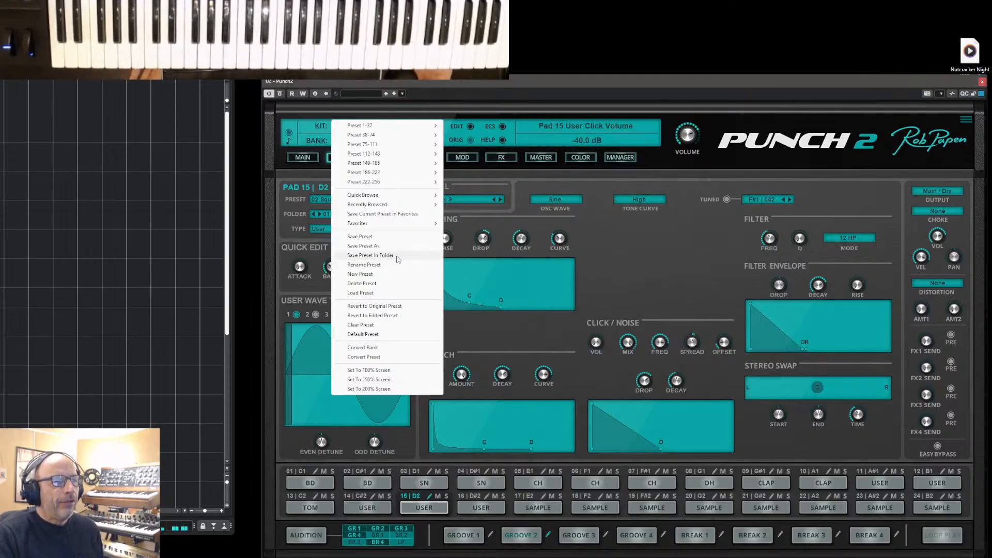
click(398, 259)
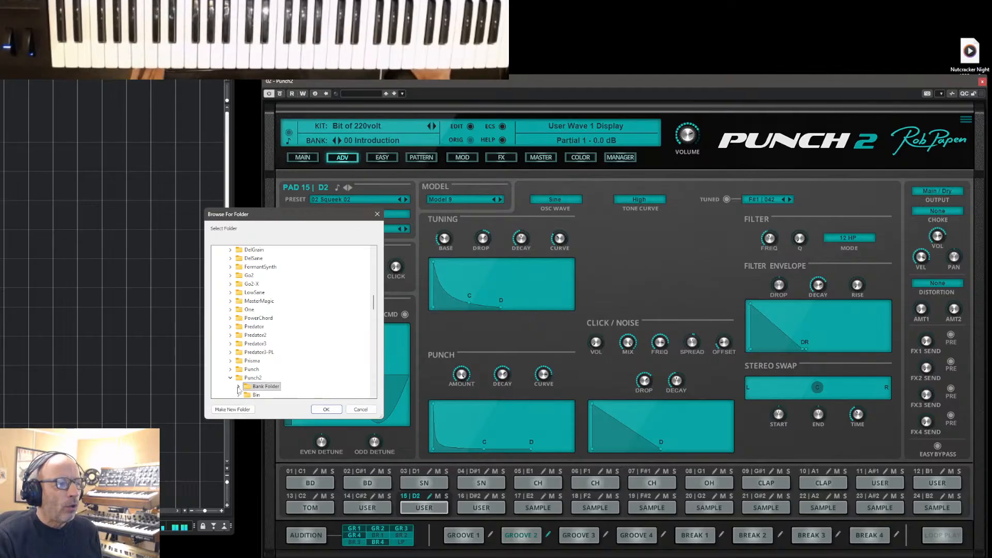
click(238, 387)
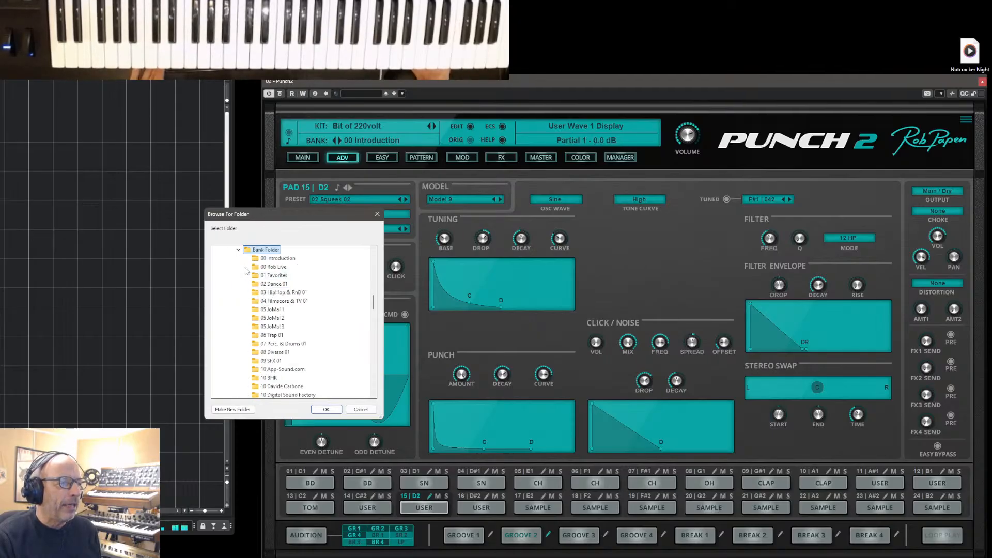
click(326, 409)
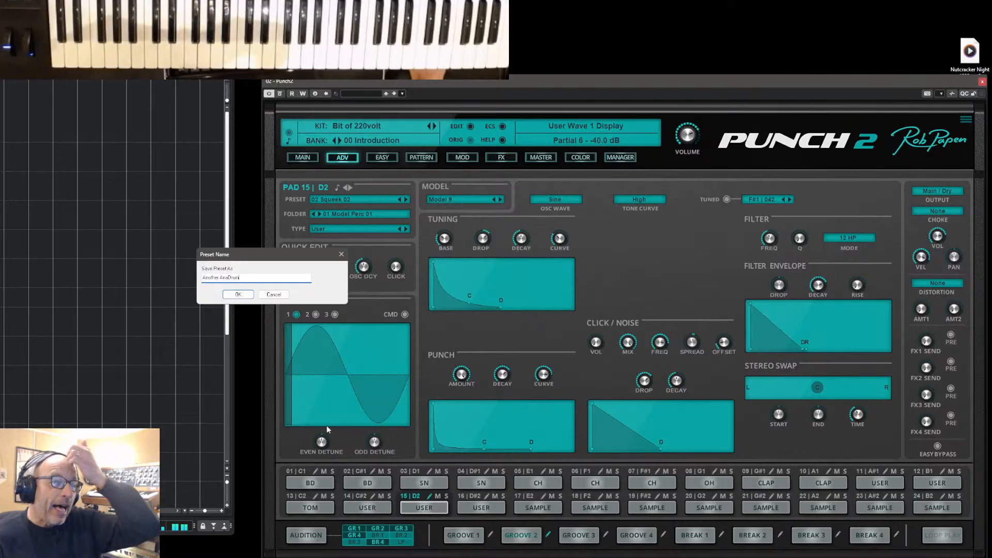
click(237, 295)
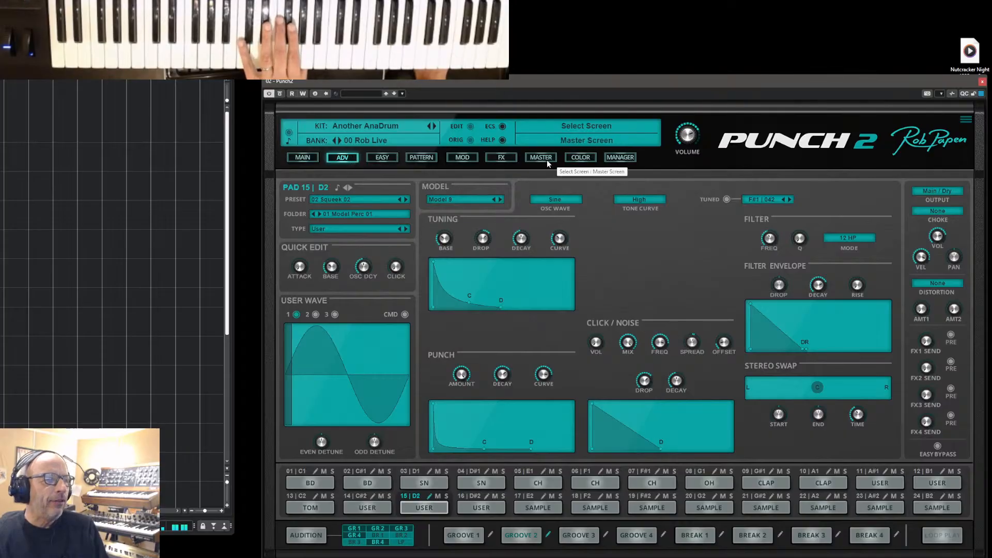
Examine the four tracks of the Break 3 pattern and the kit's pad overview
click(421, 157)
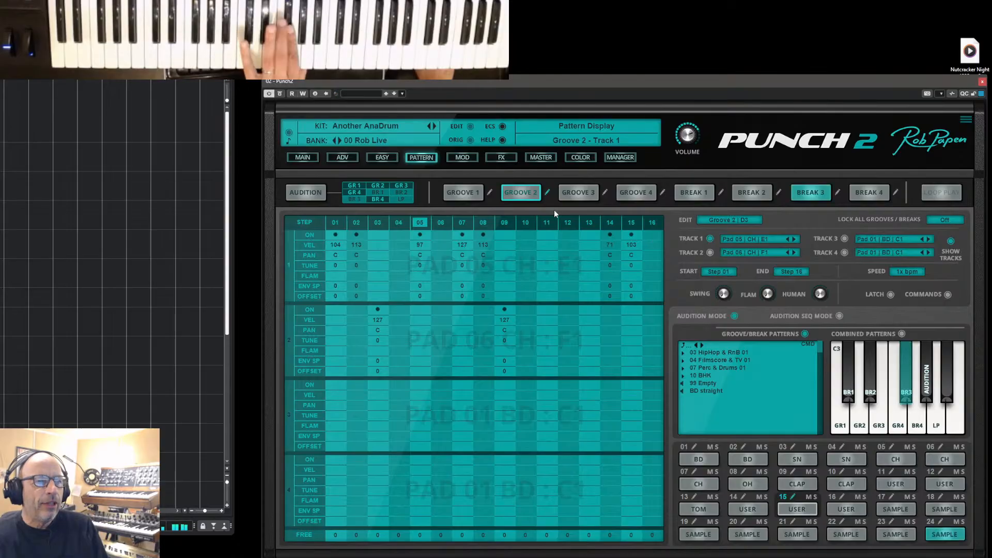
click(814, 192)
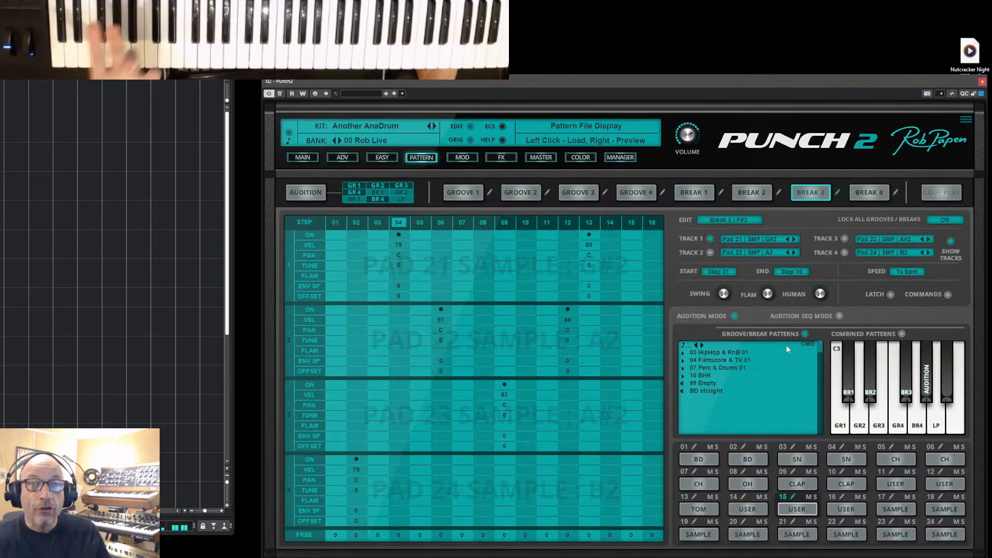
click(301, 160)
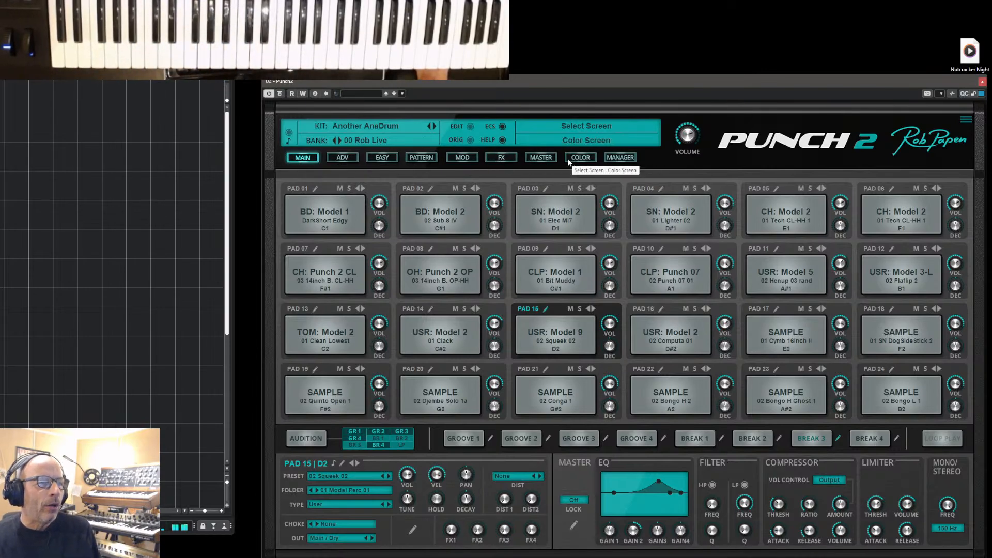
click(413, 158)
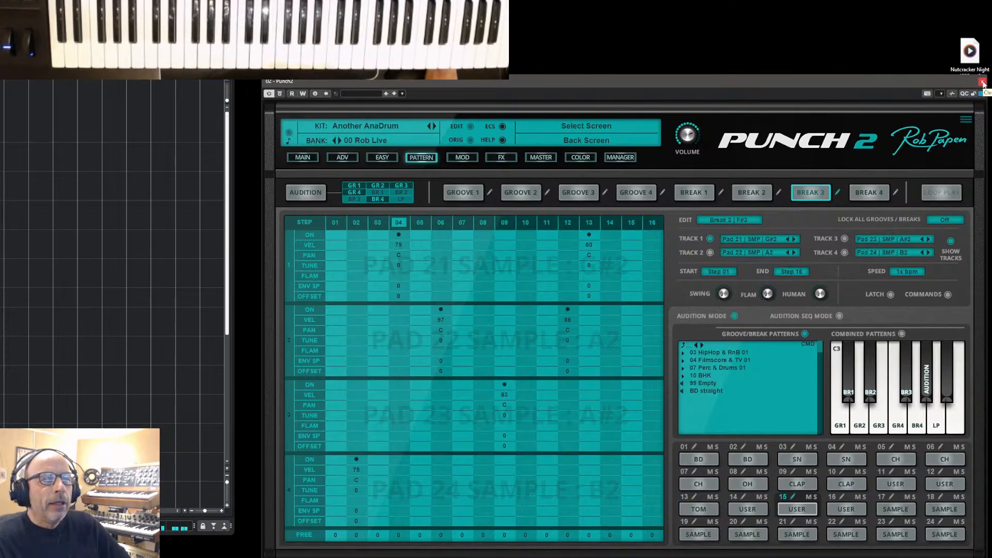
click(300, 162)
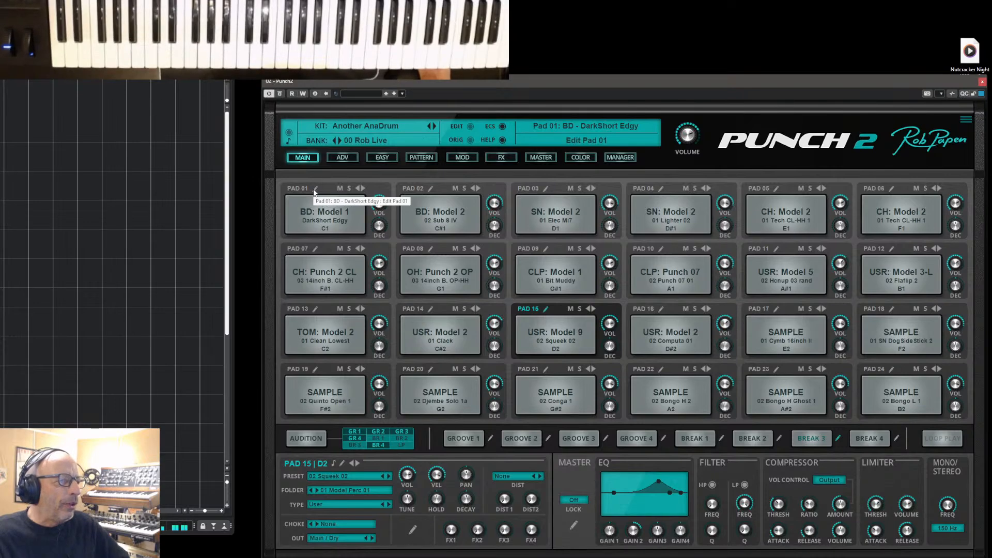
Set the Pad 01 bass drum's oscillator to User Wave 1 and draw additional partials into that waveform
click(314, 189)
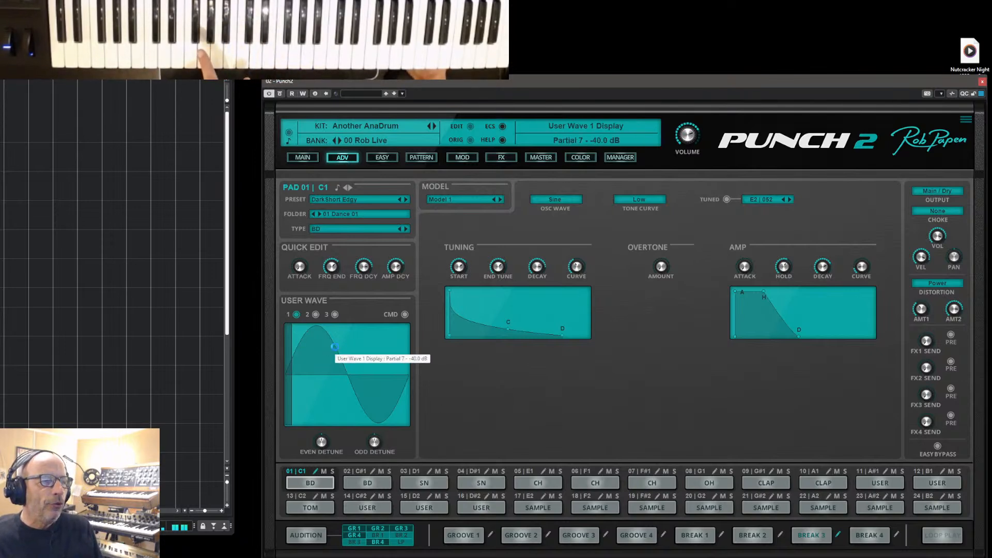
click(555, 200)
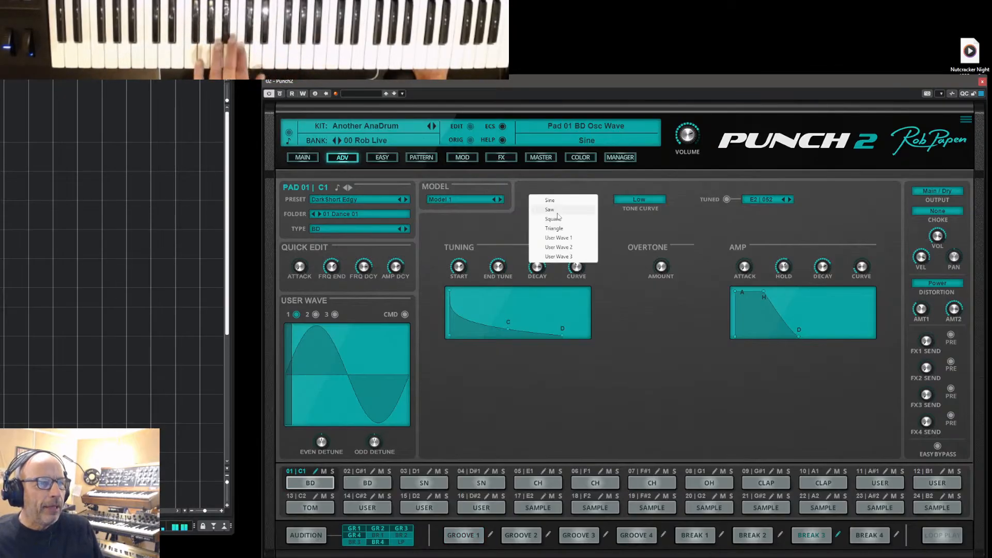
click(558, 222)
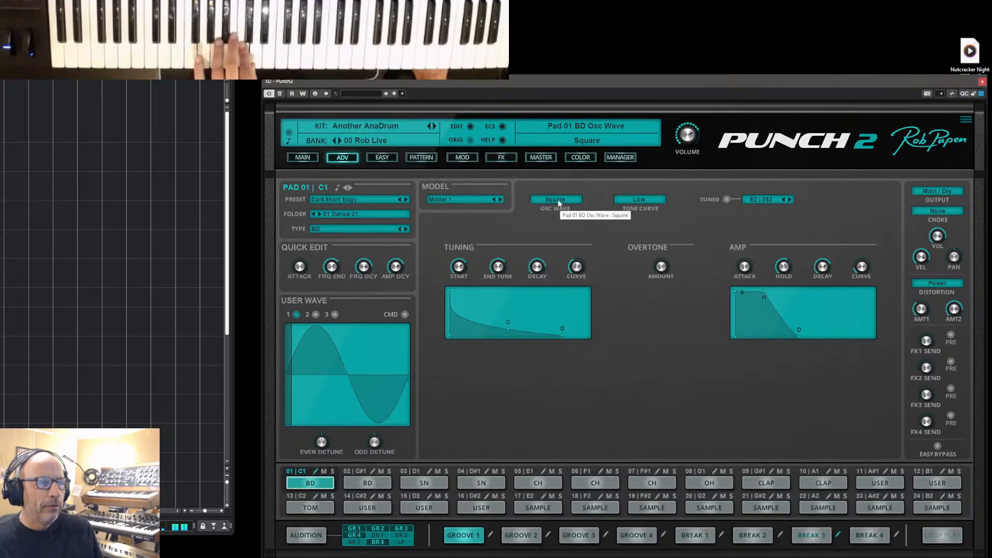
click(559, 202)
click(553, 238)
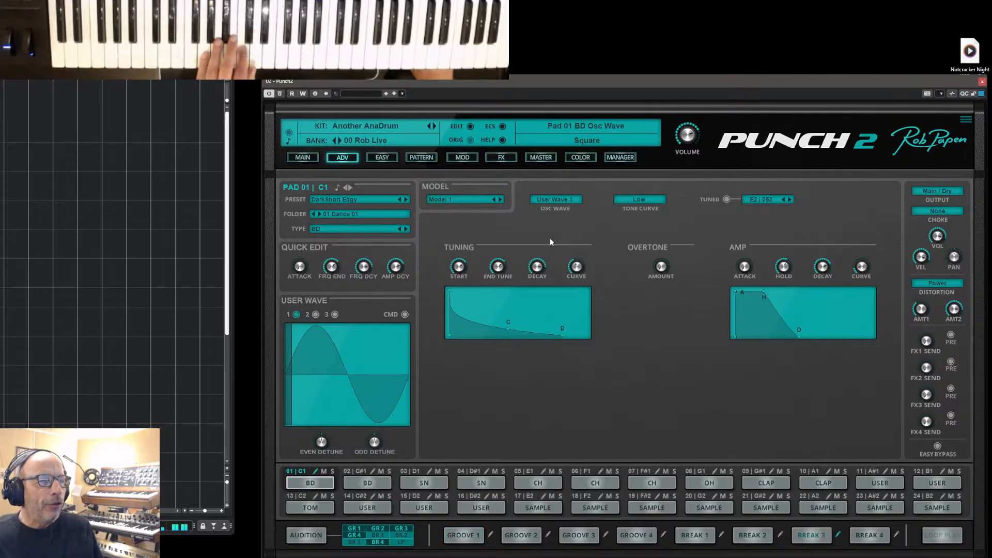
mouse_move(310, 377)
mouse_down()
mouse_move(317, 363)
mouse_move(342, 368)
mouse_move(356, 407)
mouse_move(368, 394)
mouse_move(376, 405)
mouse_up()
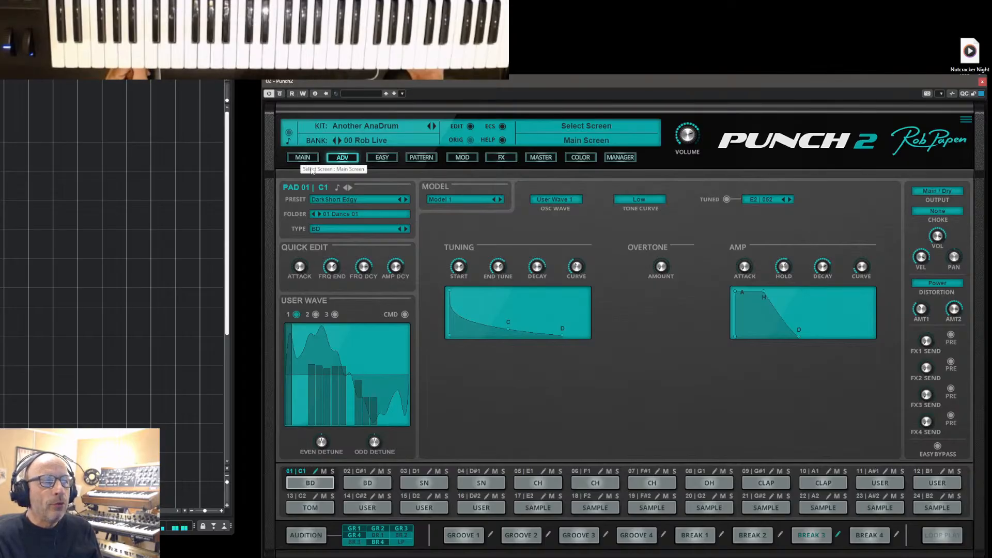
Select the Pad 02 bass drum and set its distortion amount to 10.0 %
click(308, 160)
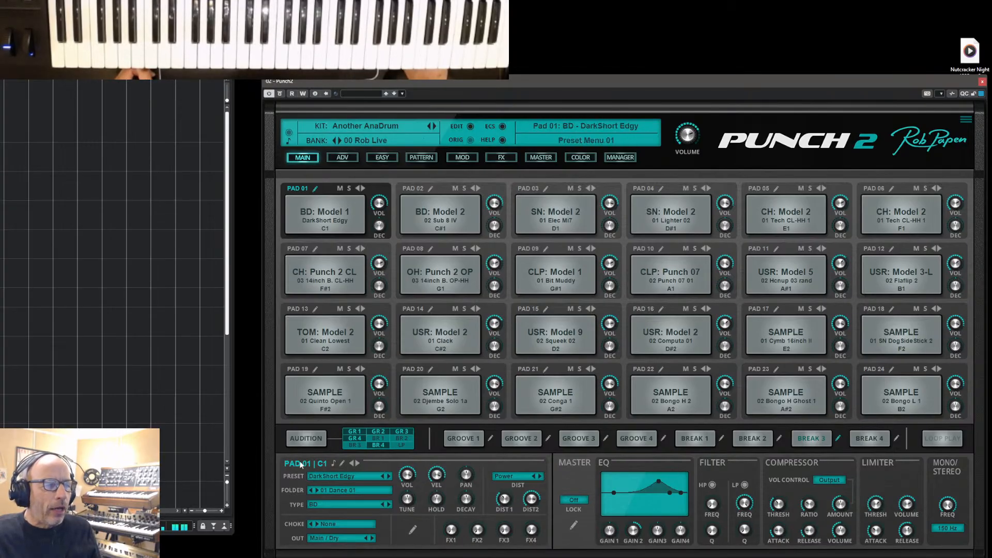
click(425, 194)
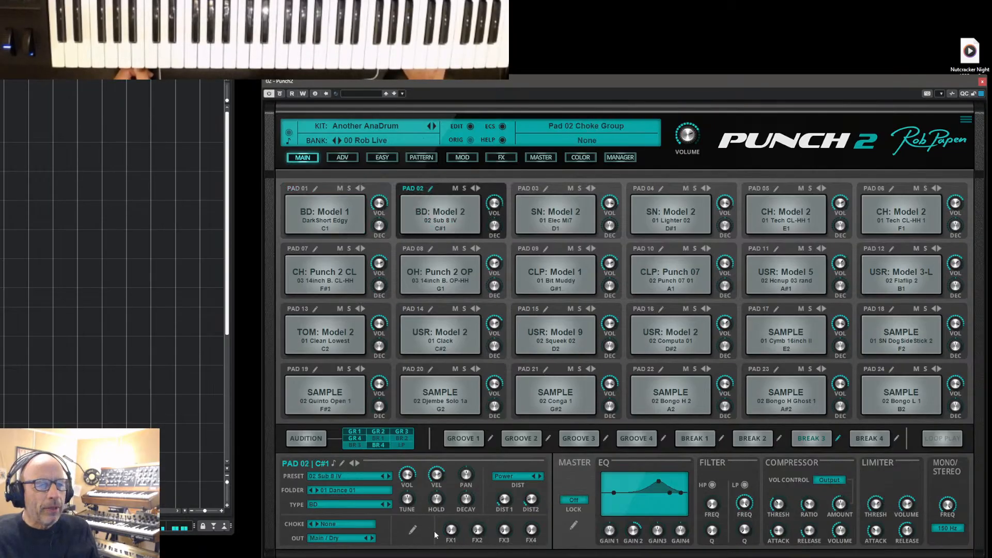
click(430, 189)
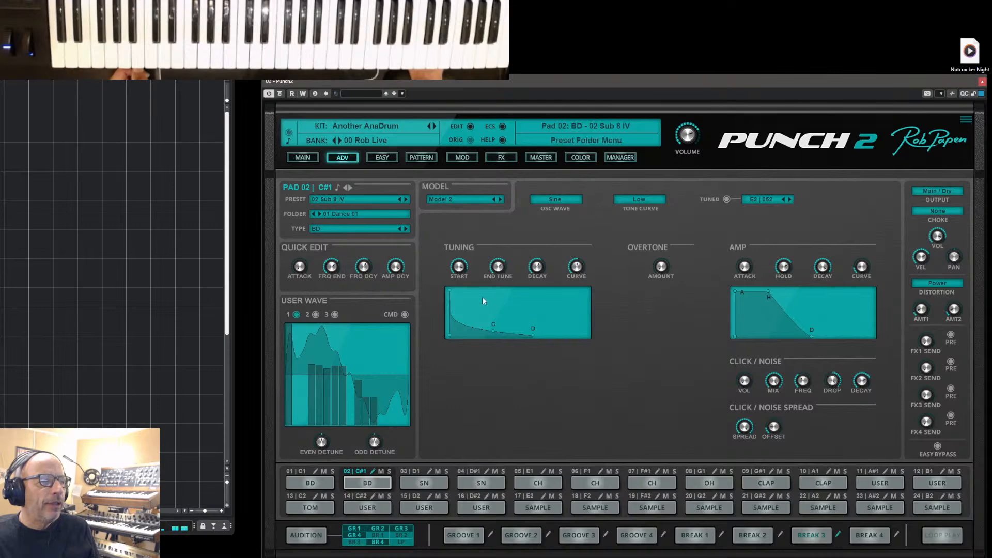
click(302, 158)
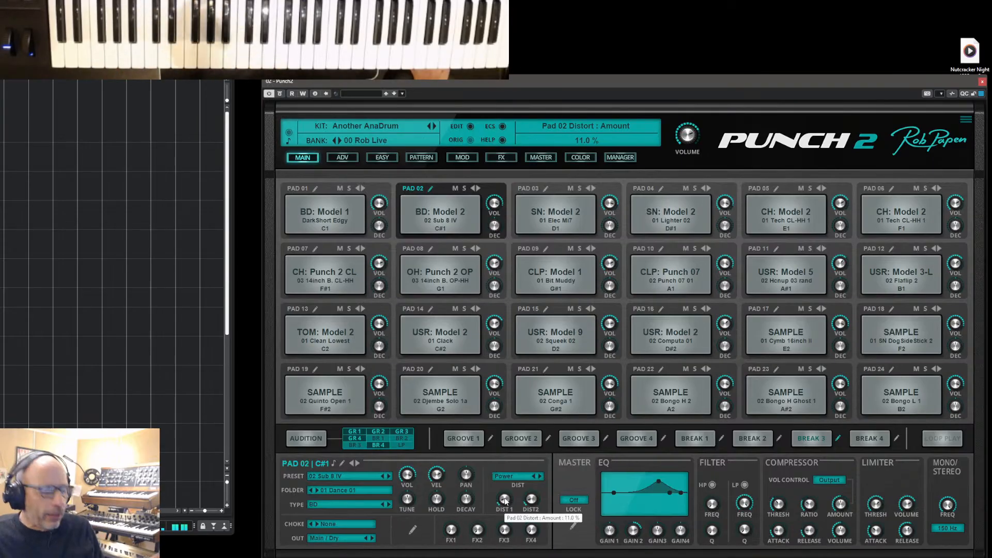
scroll(505, 500, down, 1)
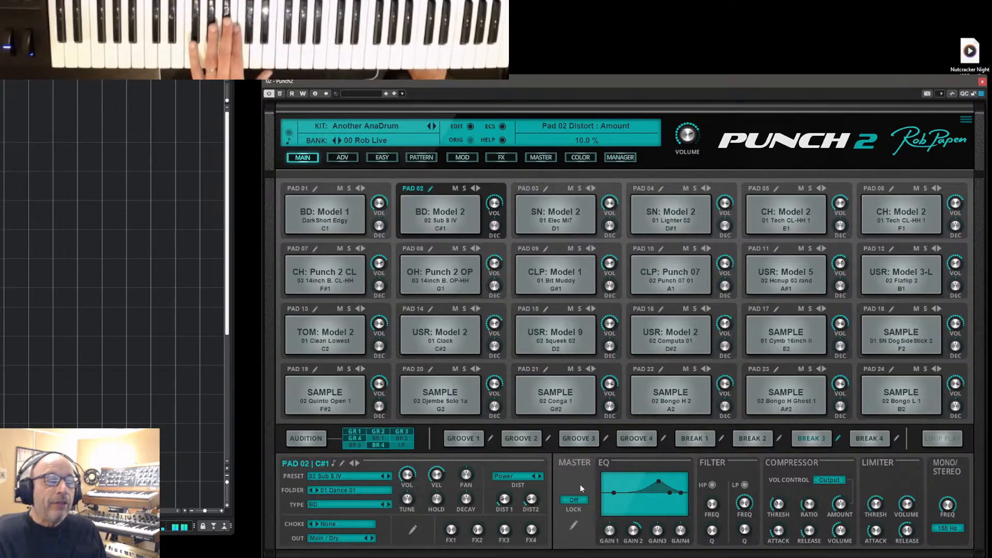
Examine the pad mixer levels and the master EQ, compressor and limiter settings, and return to the pad overview
click(547, 161)
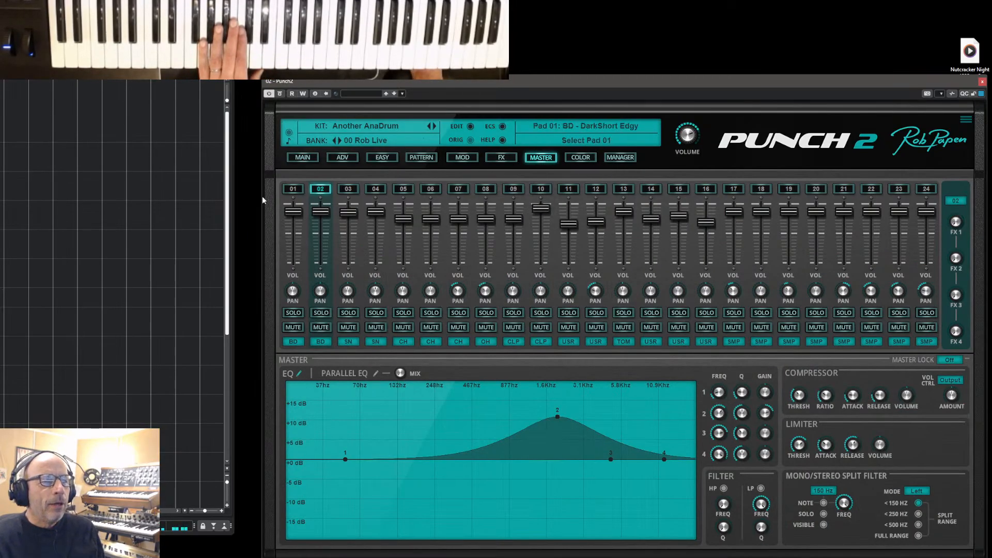
click(303, 157)
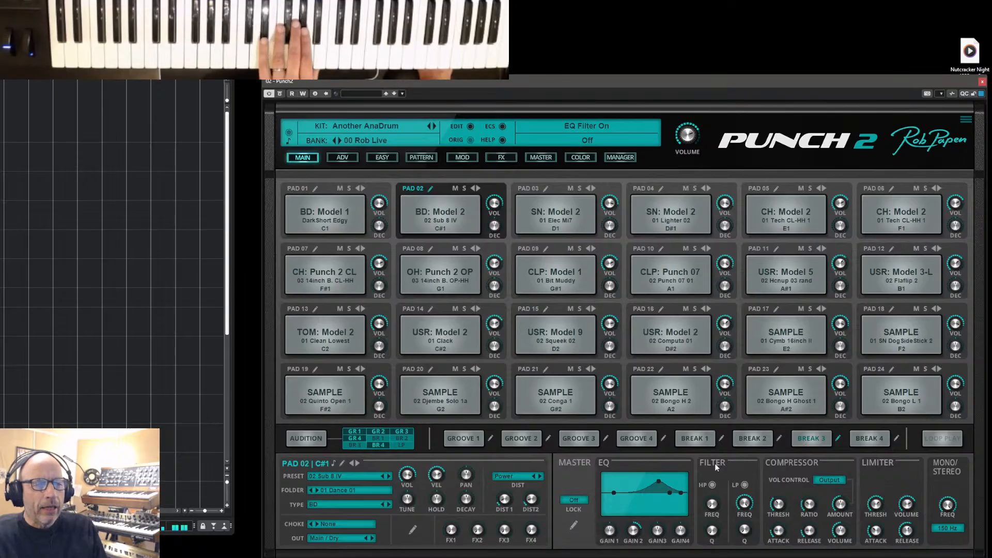
Enable the master section's high-pass filter, and audition the master compressor before switching it off again
drag(706, 512, 721, 498)
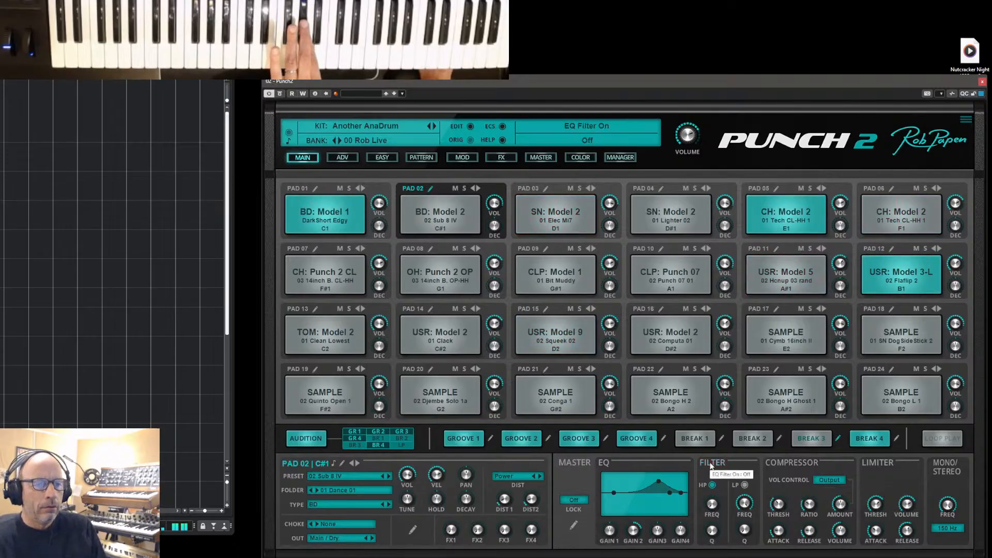
click(783, 464)
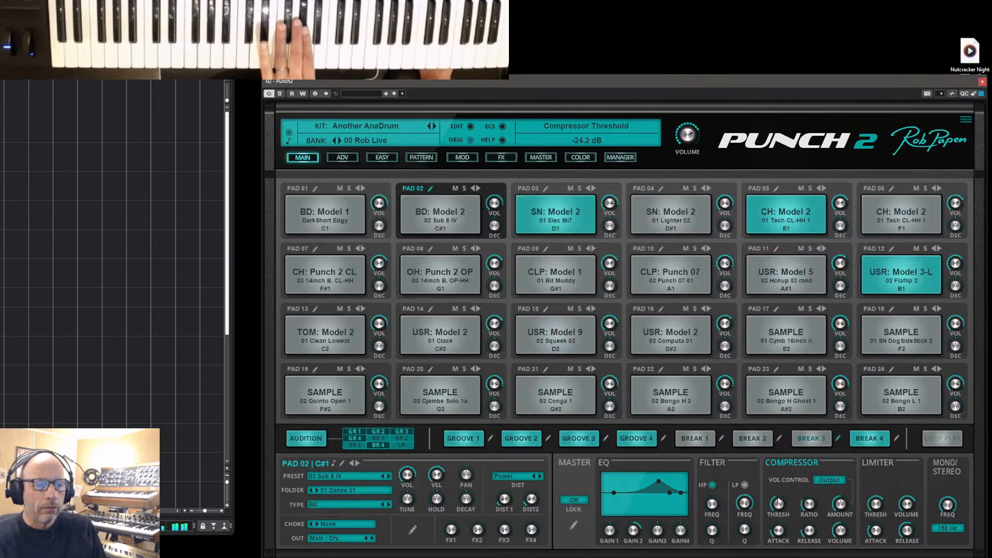
drag(841, 516, 783, 520)
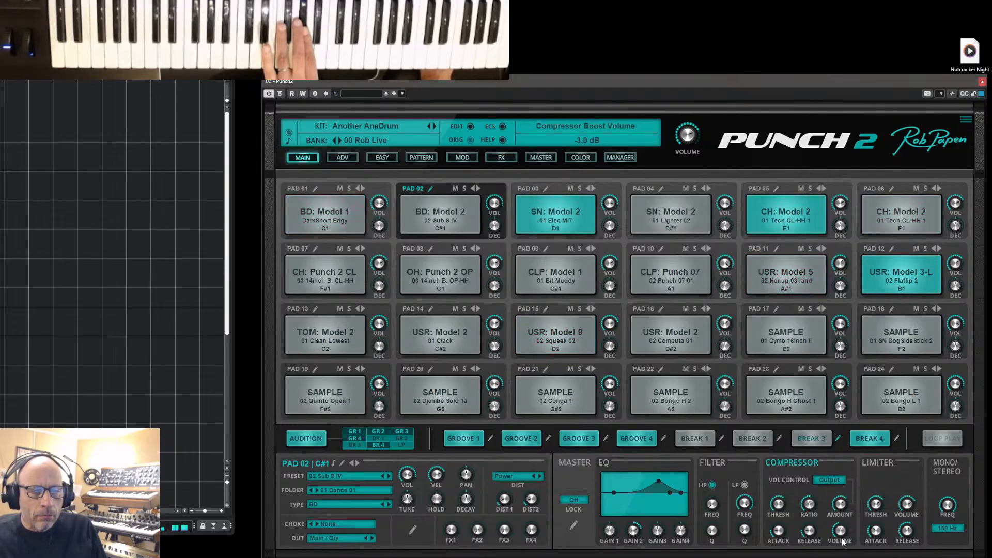
click(792, 463)
Audition the master limiter and compare the sound with the mono/stereo split filter on and off
click(873, 464)
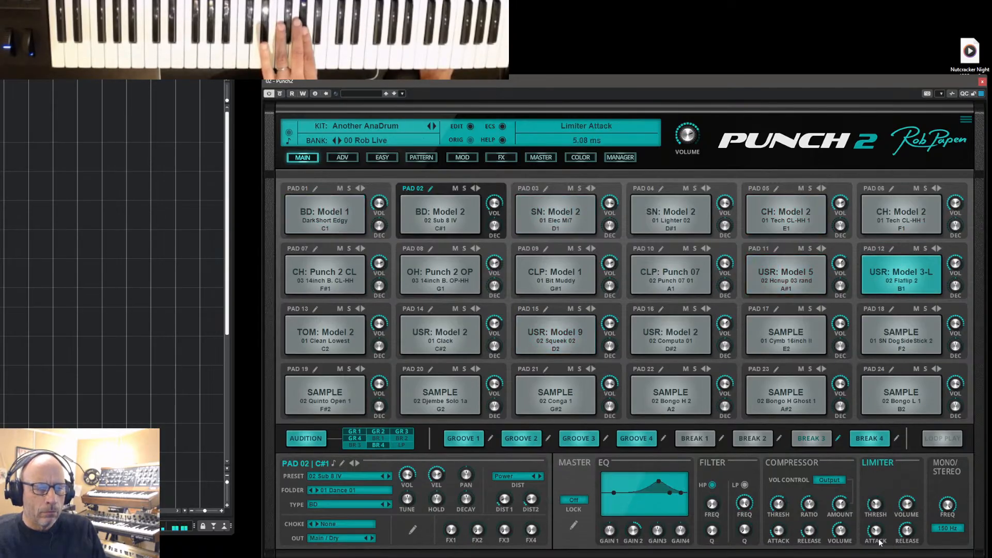
scroll(875, 506, up, 5)
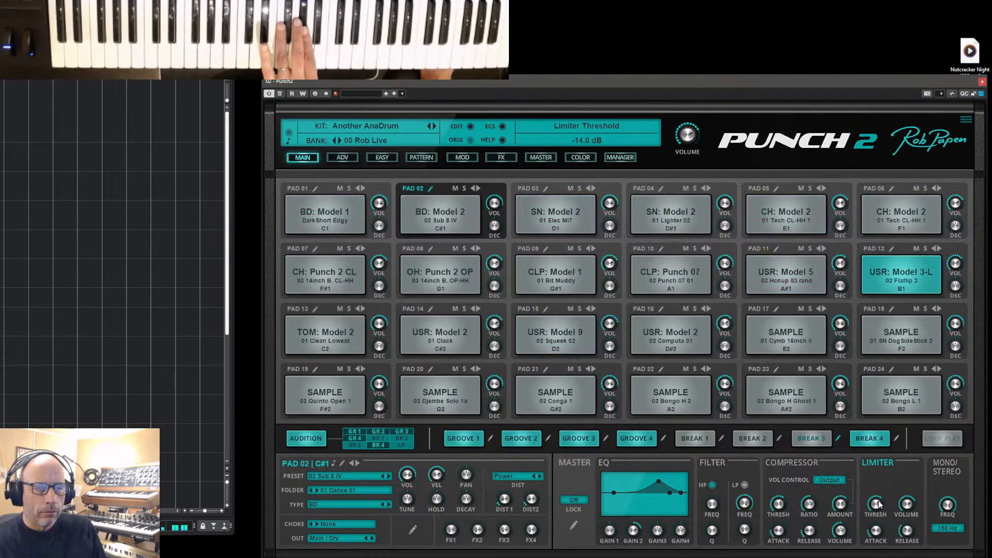
scroll(876, 529, down, 3)
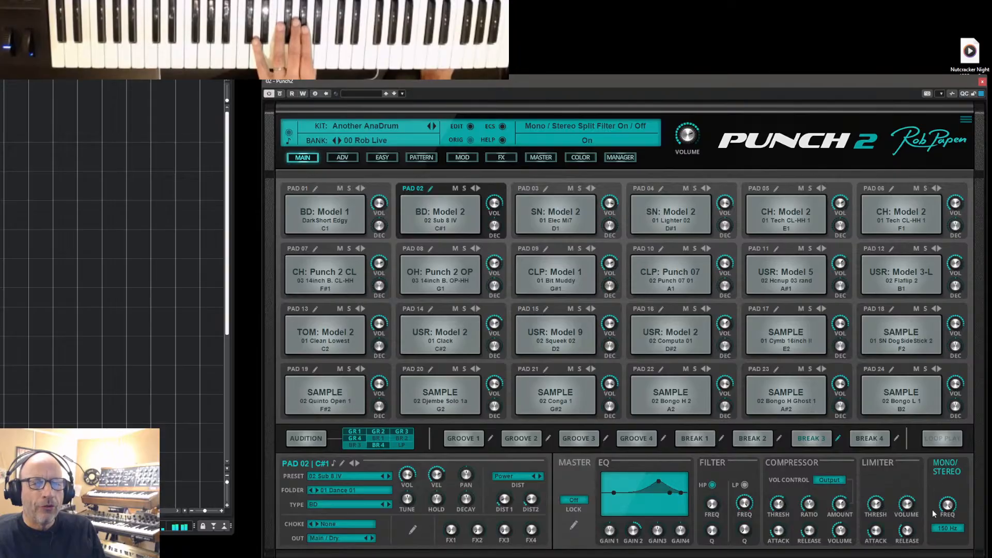
click(949, 471)
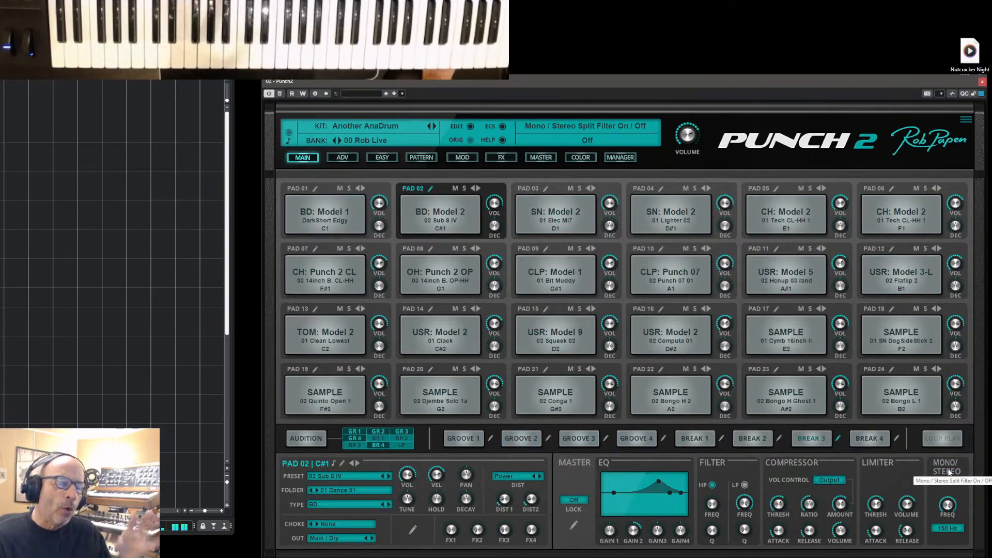
click(947, 469)
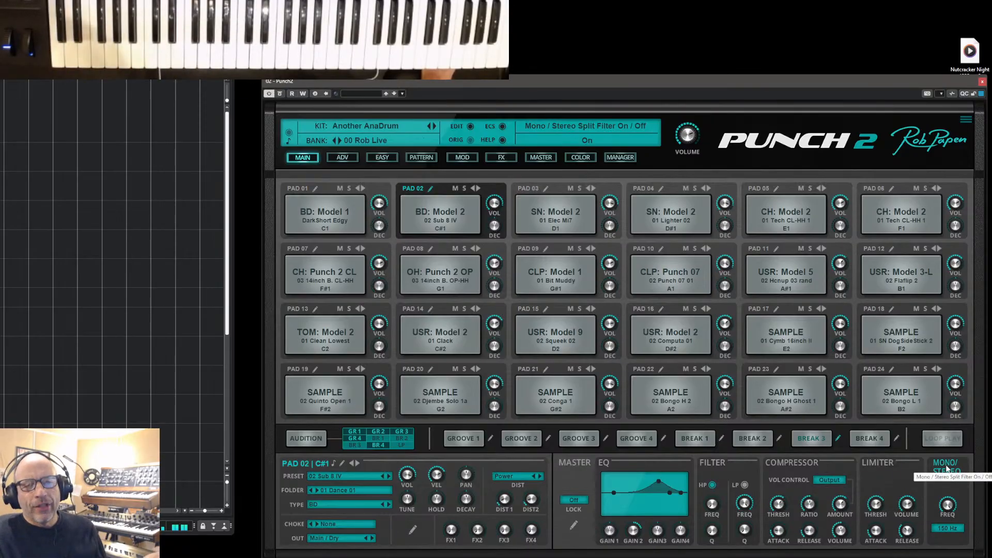
click(947, 468)
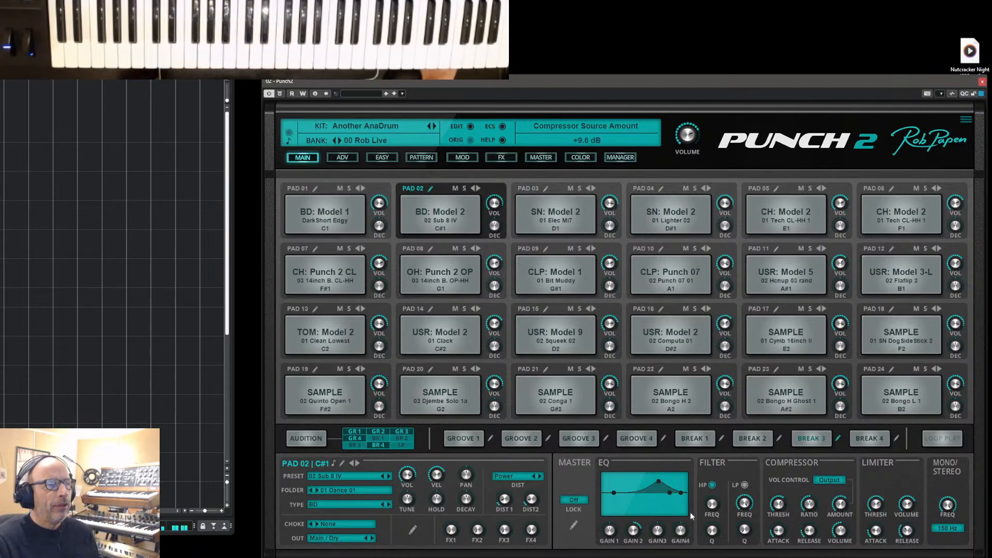
Close Punch 2 and open the 01 Rob Personal bank in Blue III's preset manager
click(979, 81)
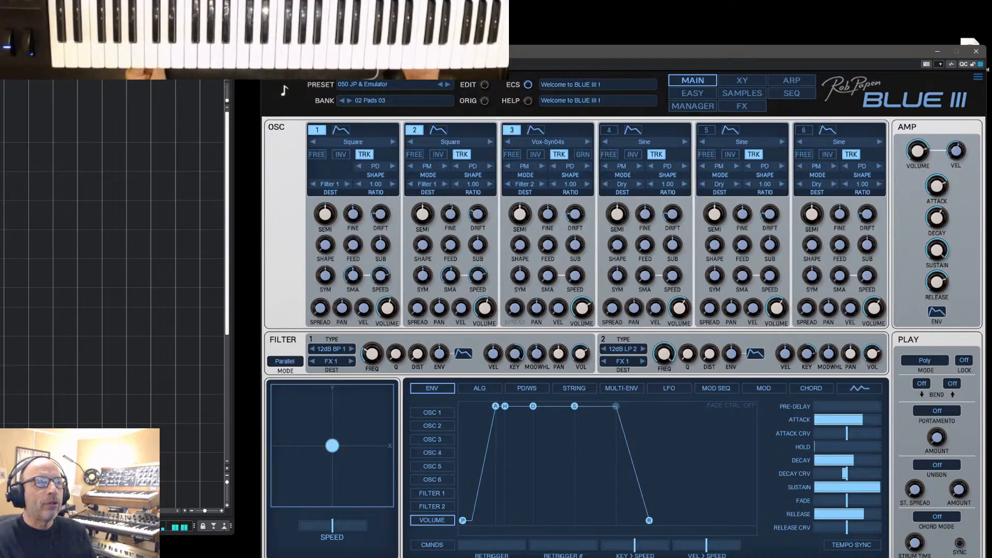
click(703, 107)
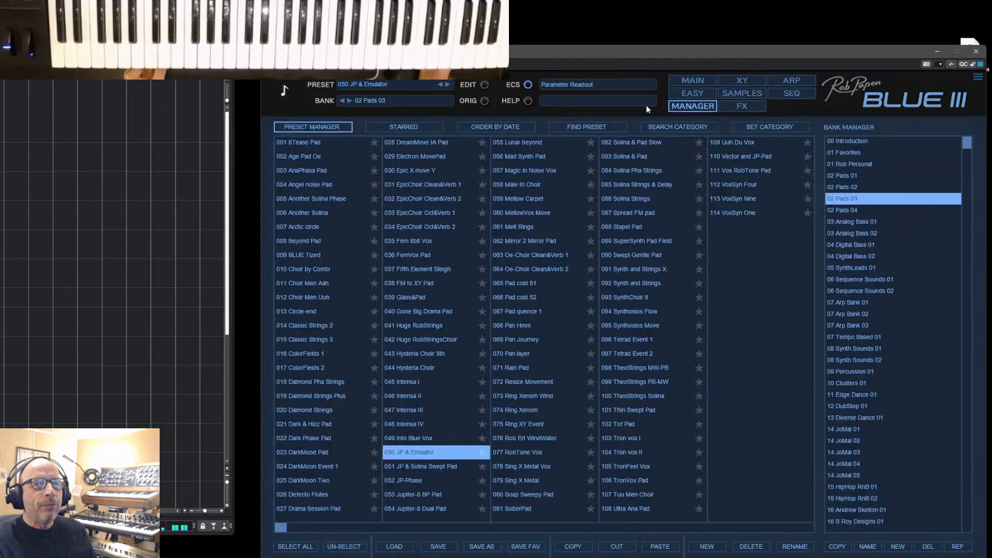
click(848, 164)
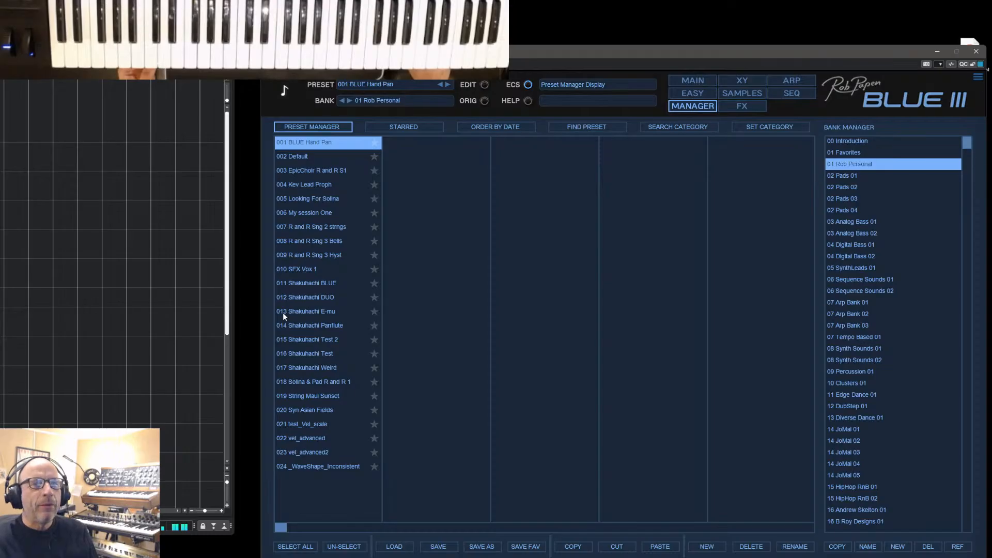
Audition presets 013 Shakuhachi E-mu, 017 Shakuhachi Weird and 020 Syn Asian Fields, and examine the last one's multi-envelope and volume envelope
click(296, 311)
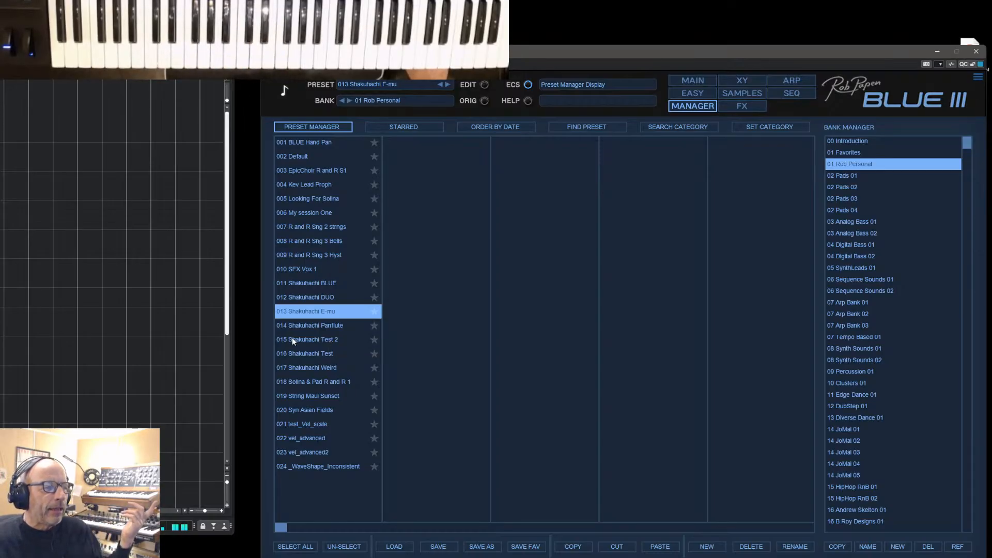
click(296, 368)
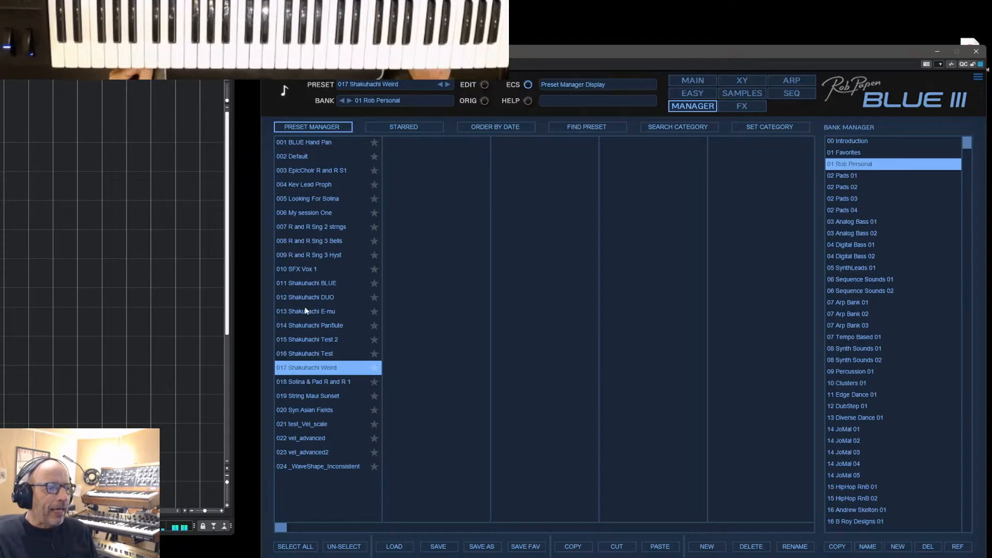
click(305, 410)
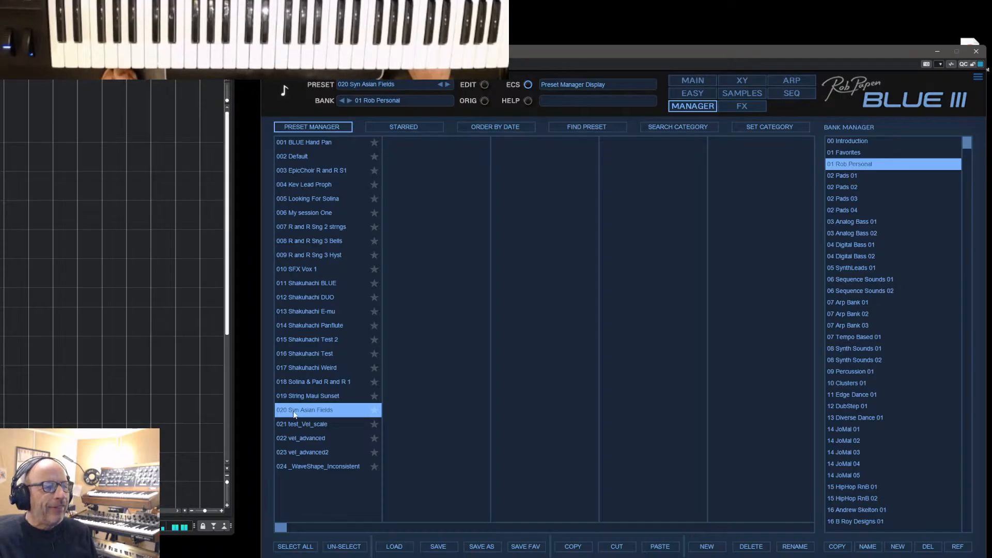
click(693, 81)
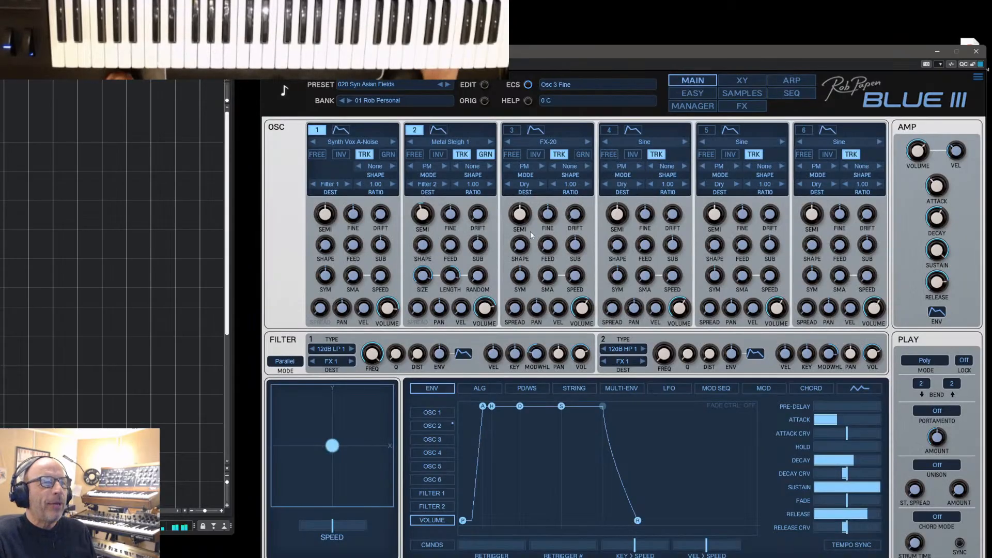
click(616, 389)
click(434, 389)
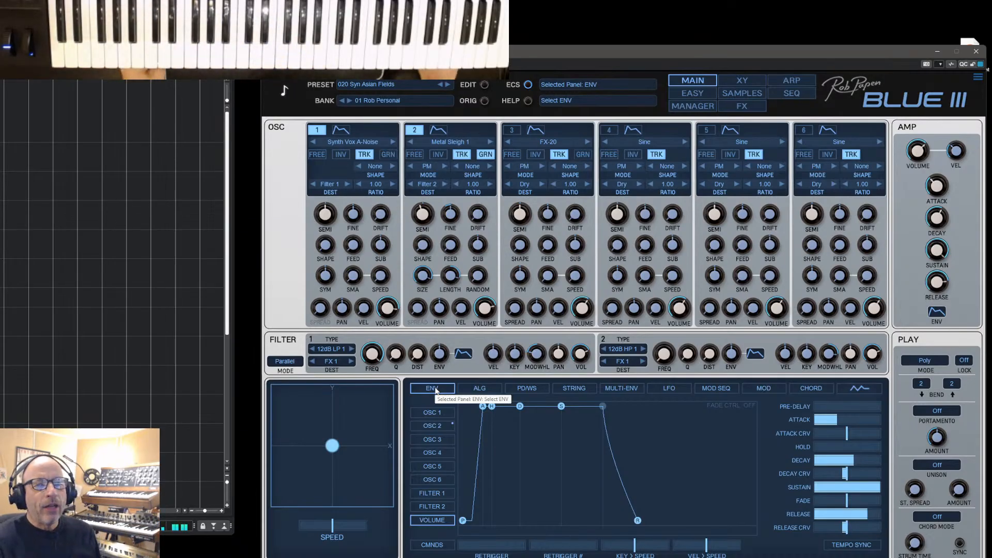
Try preset 014 Shakuhachi Panflute and load 015 Shakuhachi Test 2 from the 01 Rob Personal bank
click(707, 107)
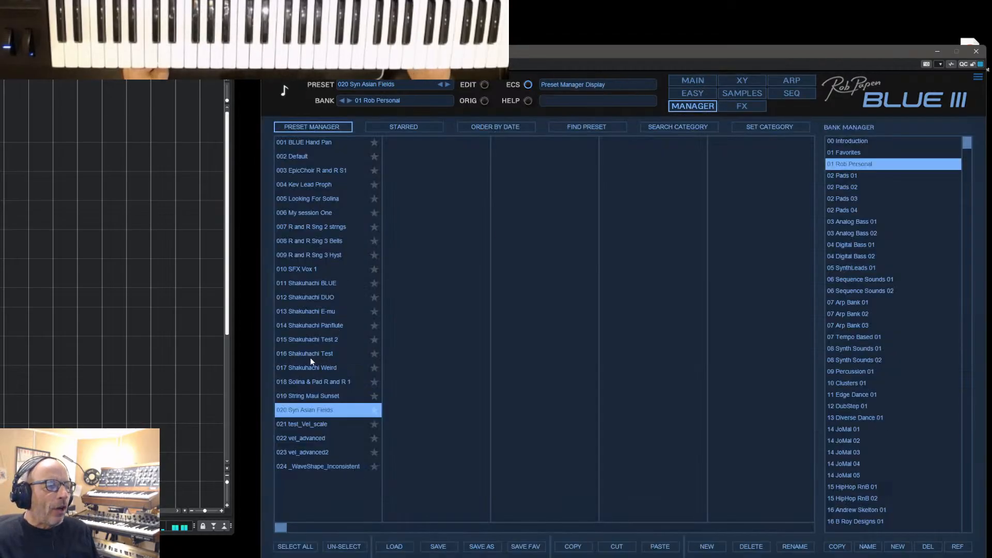
click(299, 324)
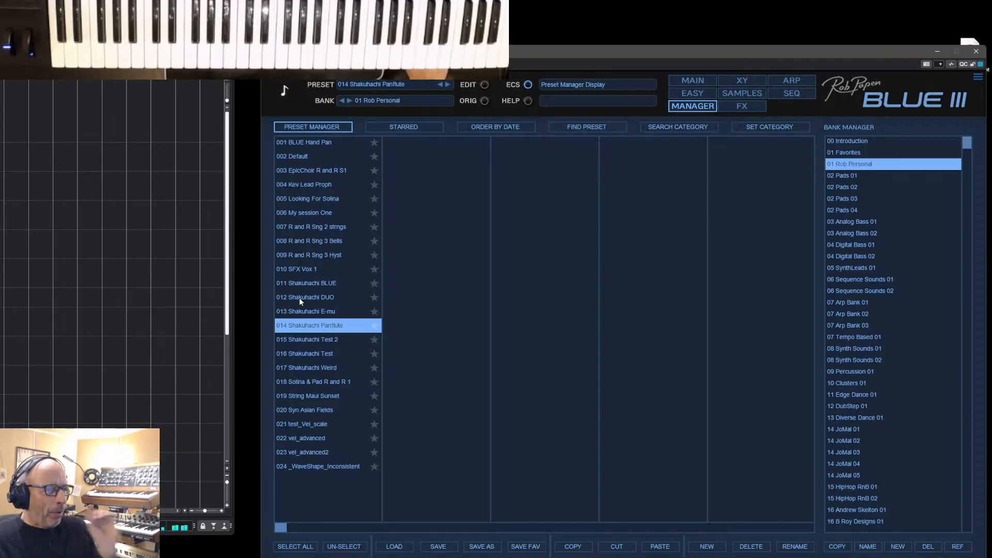
click(311, 342)
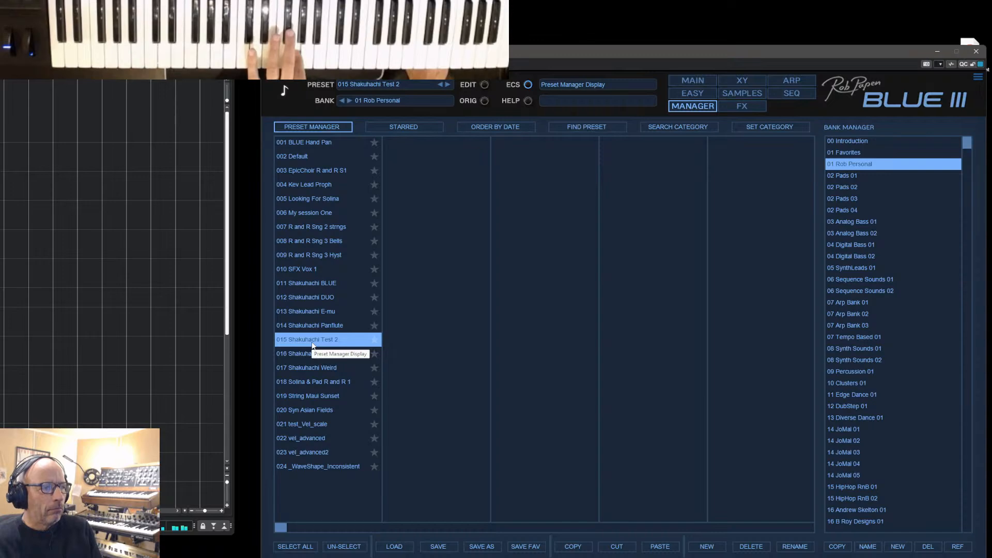
Examine the preset's Multi 1 envelope, lengthen the amp release slightly and save the preset
click(693, 81)
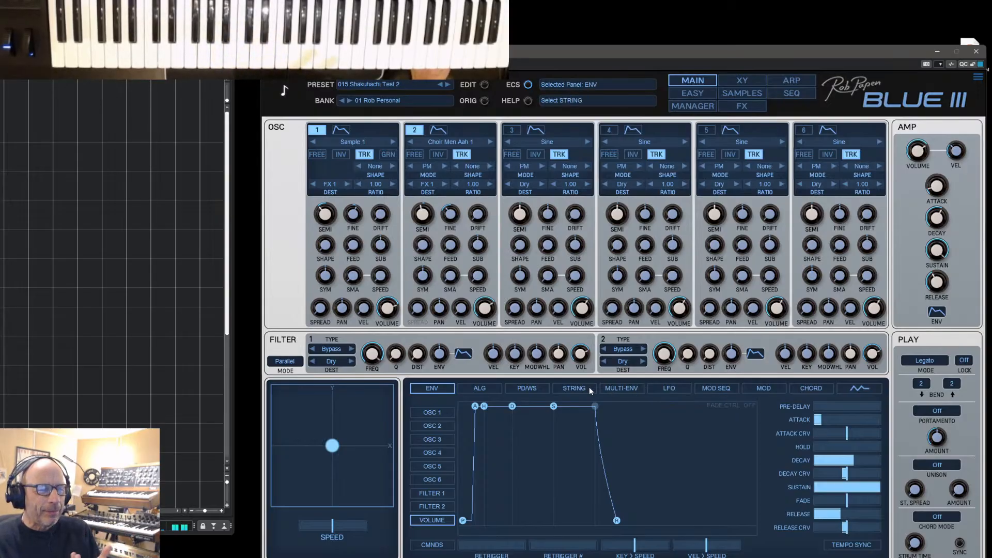
click(635, 388)
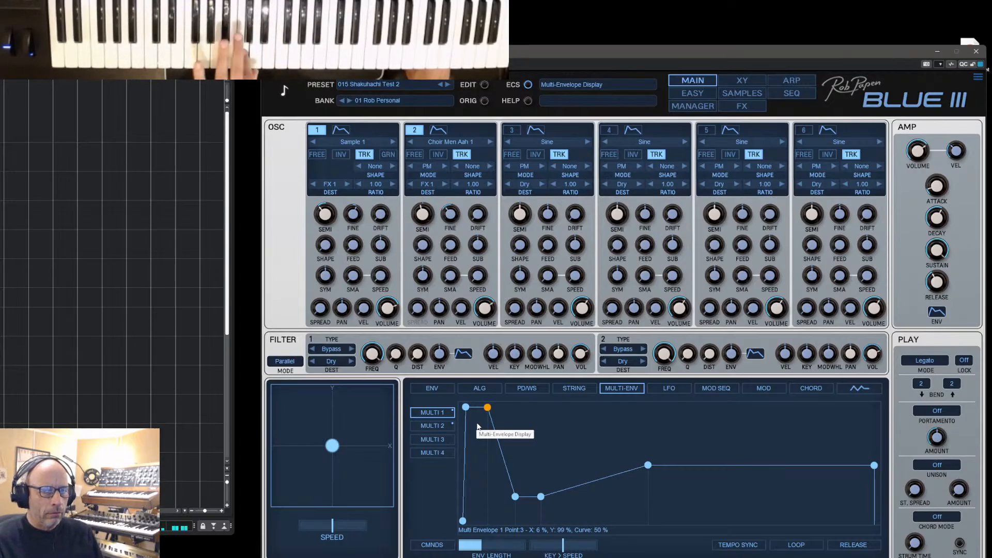
drag(941, 281, 949, 269)
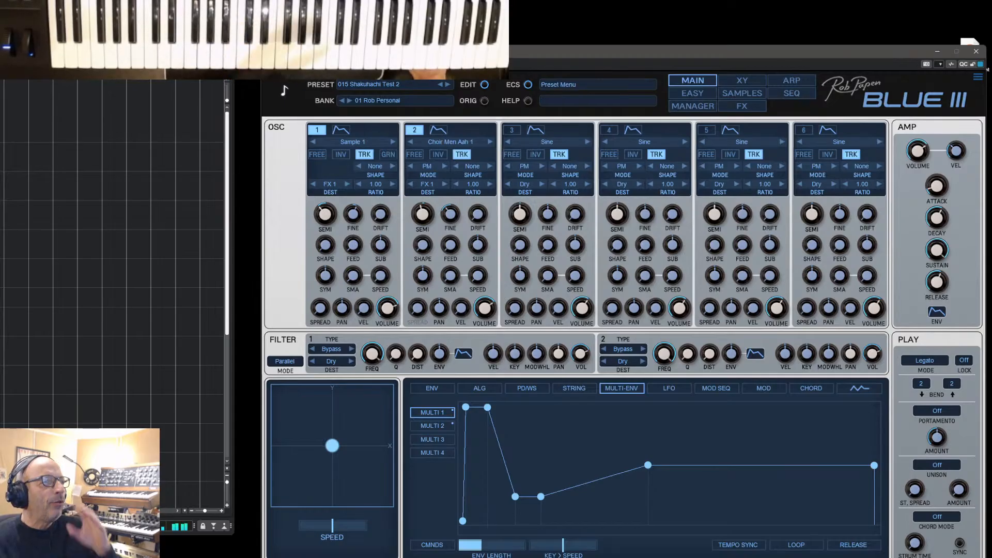
click(378, 89)
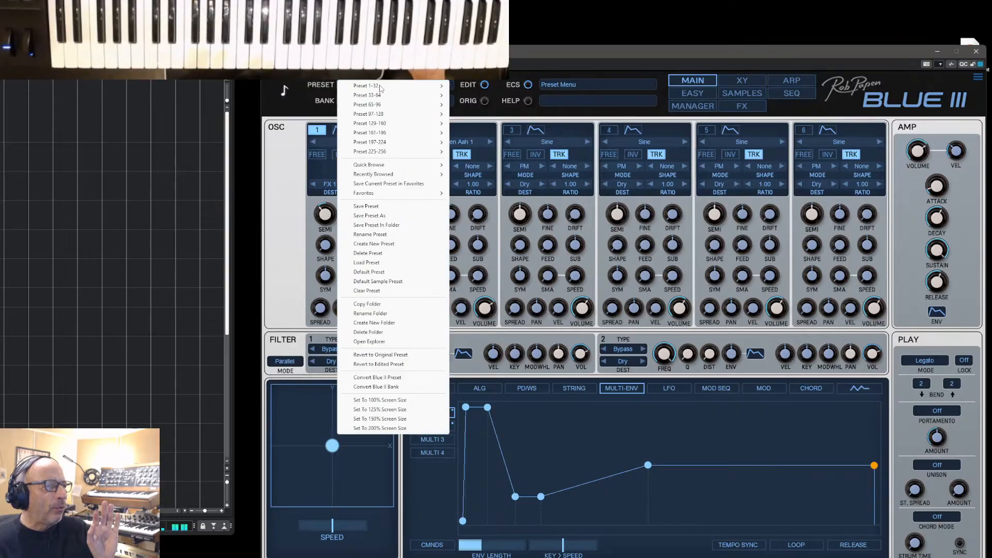
click(370, 207)
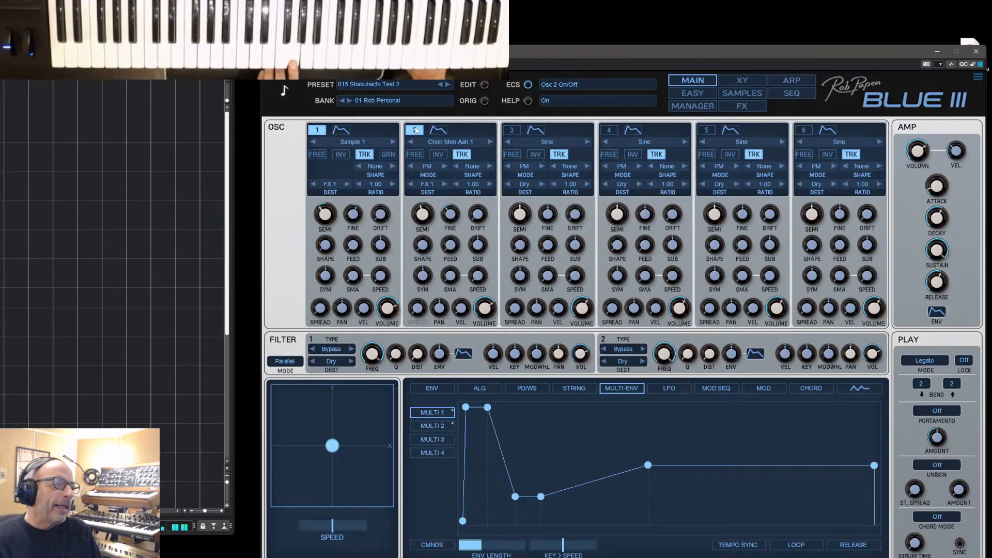
Switch off oscillators 1 and 2, and turn on oscillator 3 with the 504 Flute sample from Sample Stack Big 2
click(512, 131)
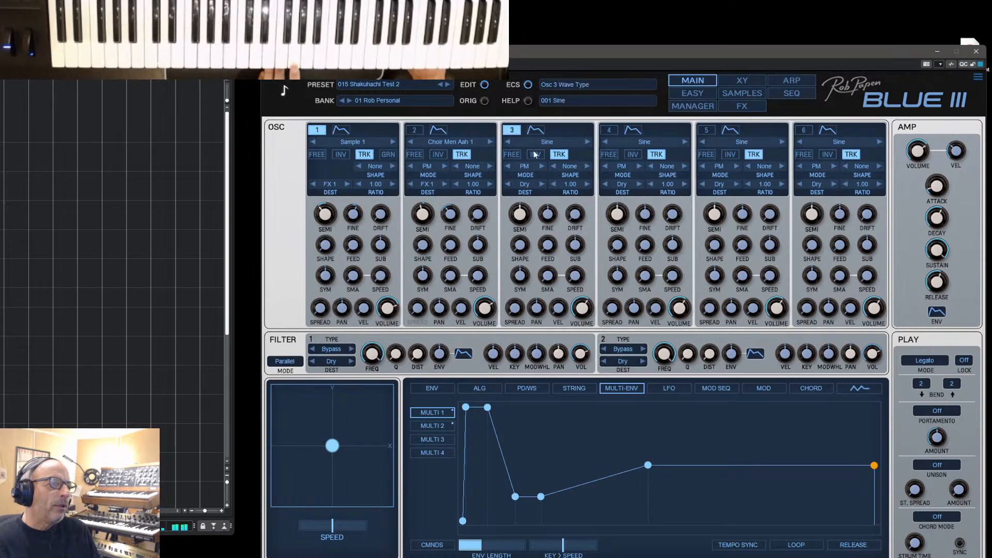
click(556, 144)
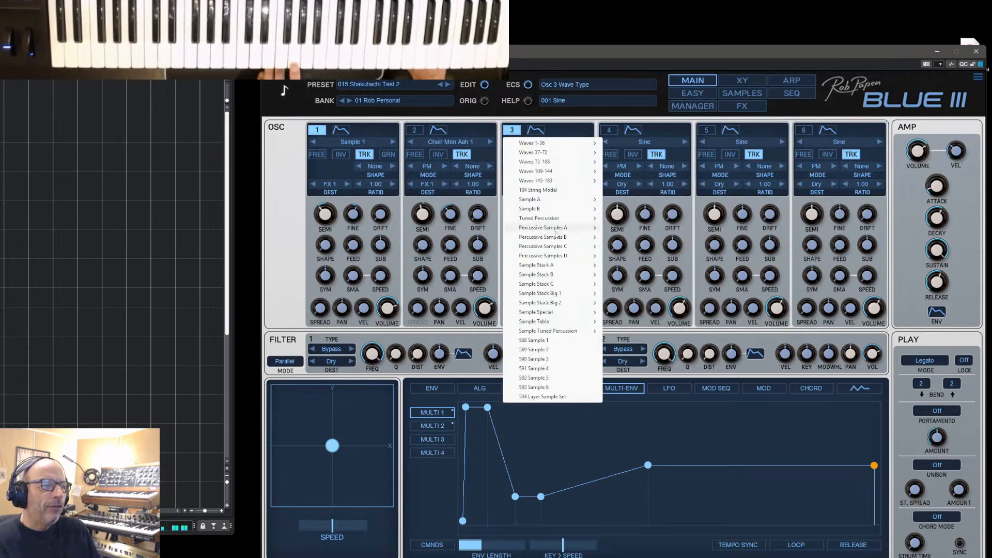
mouse_move(559, 212)
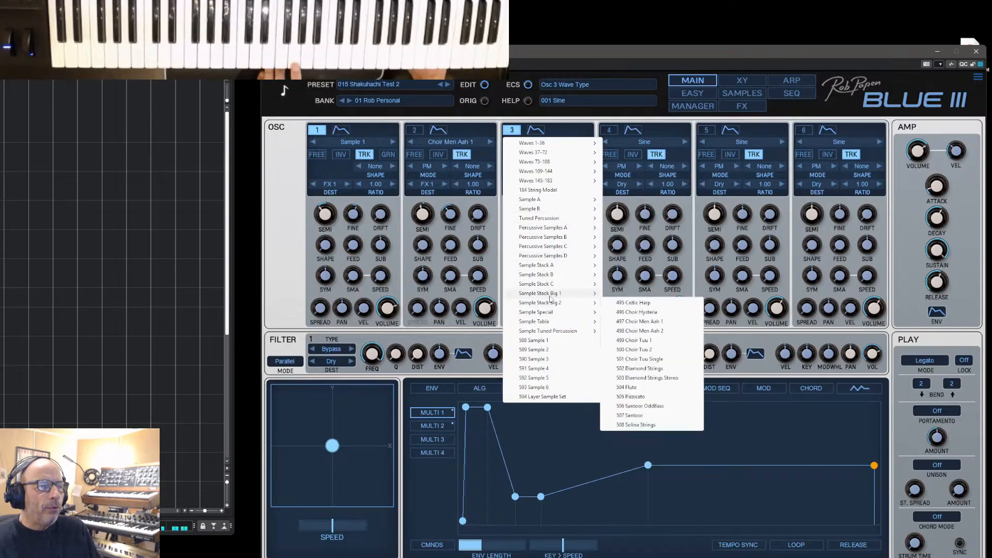
mouse_move(551, 298)
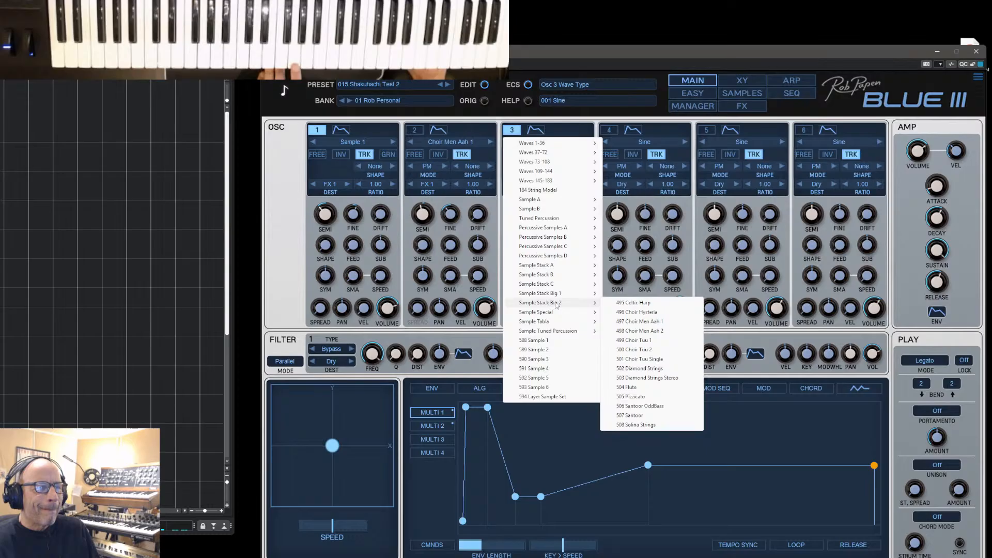
click(626, 387)
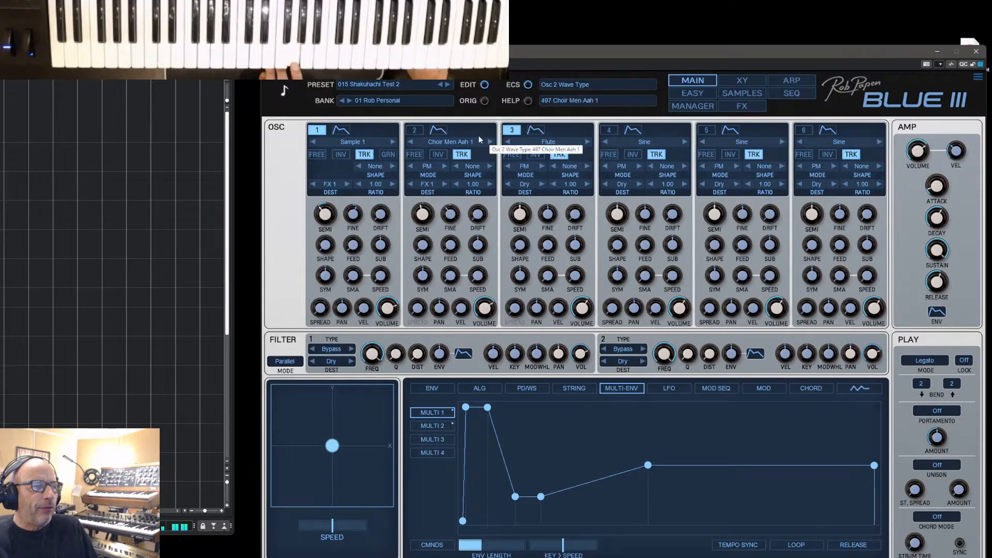
click(320, 131)
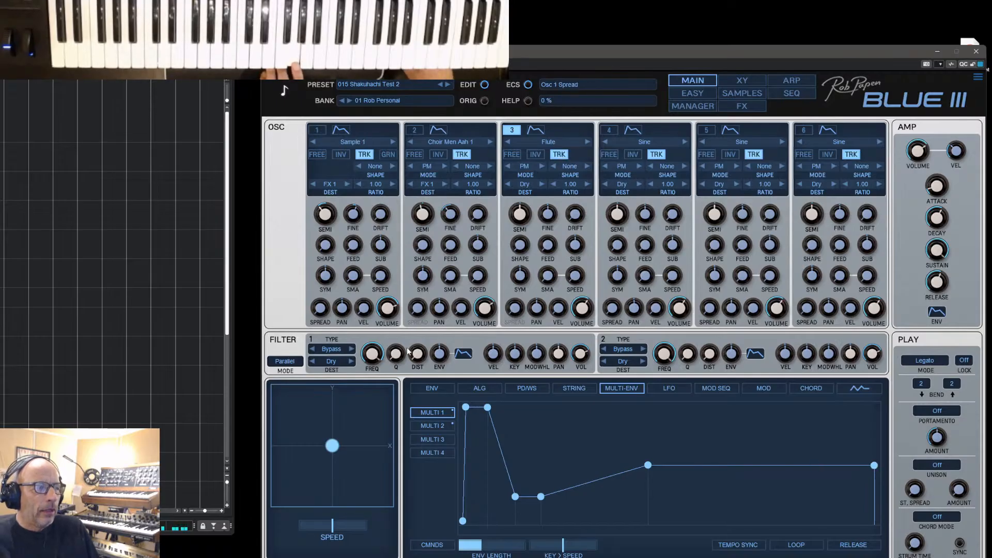
Set the Osc 3 envelope amount to 100 %, lower its sustain to zero, set its decay to 16.38 sec and lengthen its release
click(435, 388)
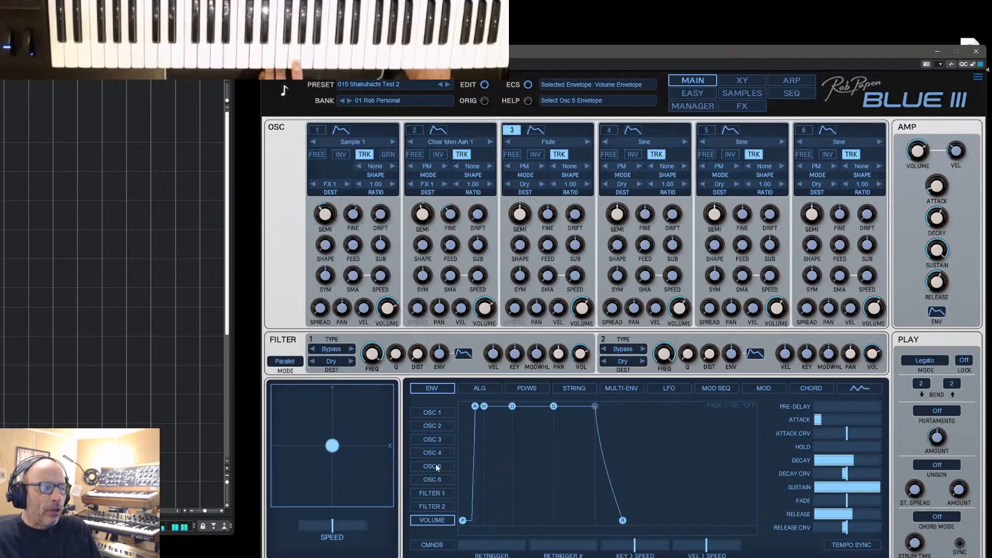
click(433, 479)
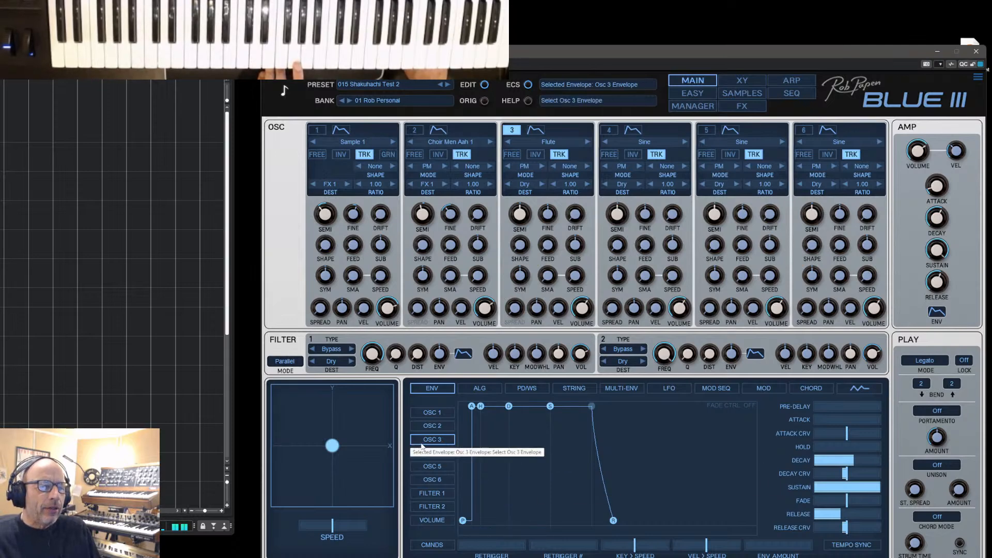
drag(749, 550, 821, 553)
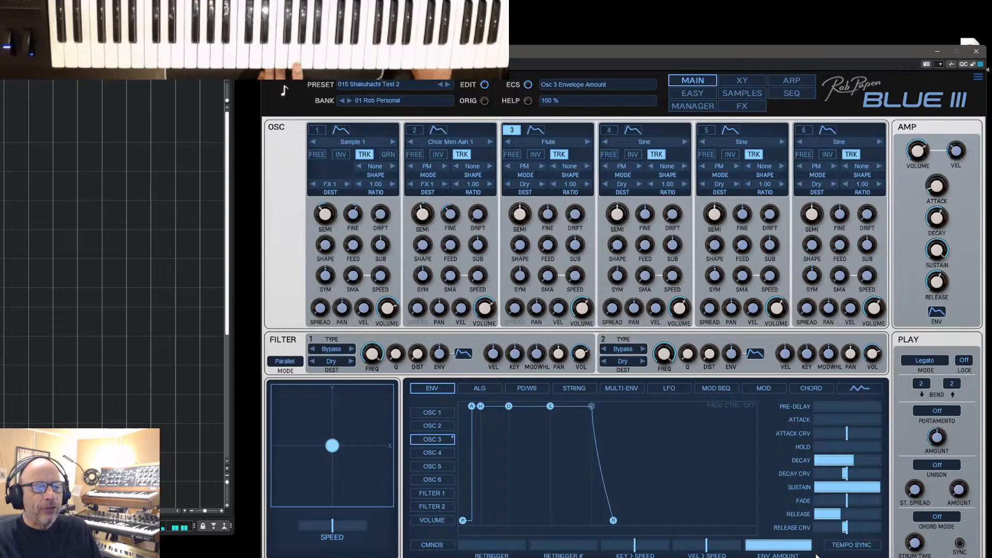
drag(550, 409, 558, 521)
drag(627, 521, 650, 524)
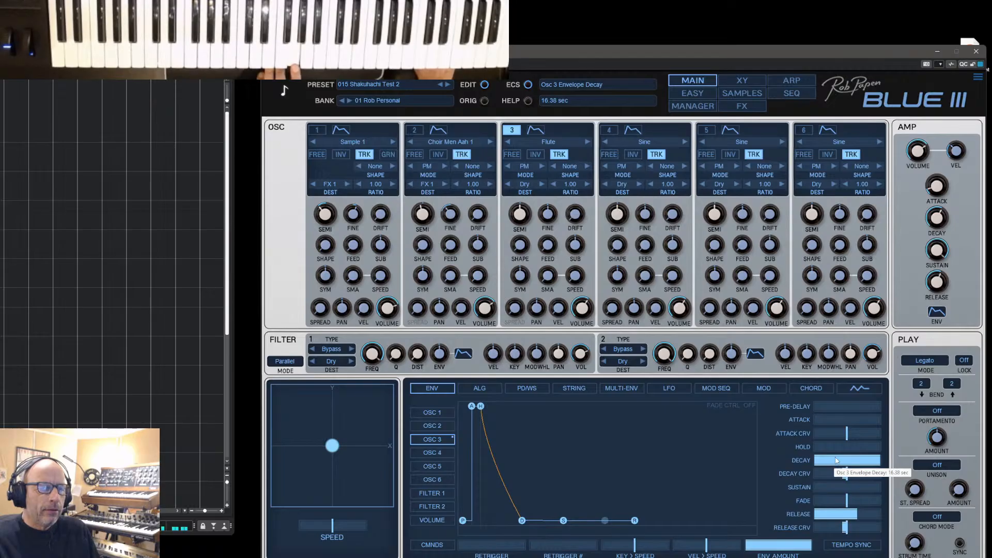
Add a pre-delay to the Osc 3 envelope, set its attack to 1.09 sec and sustain to 100 %, with oscillator 1 switched on
drag(472, 405, 518, 412)
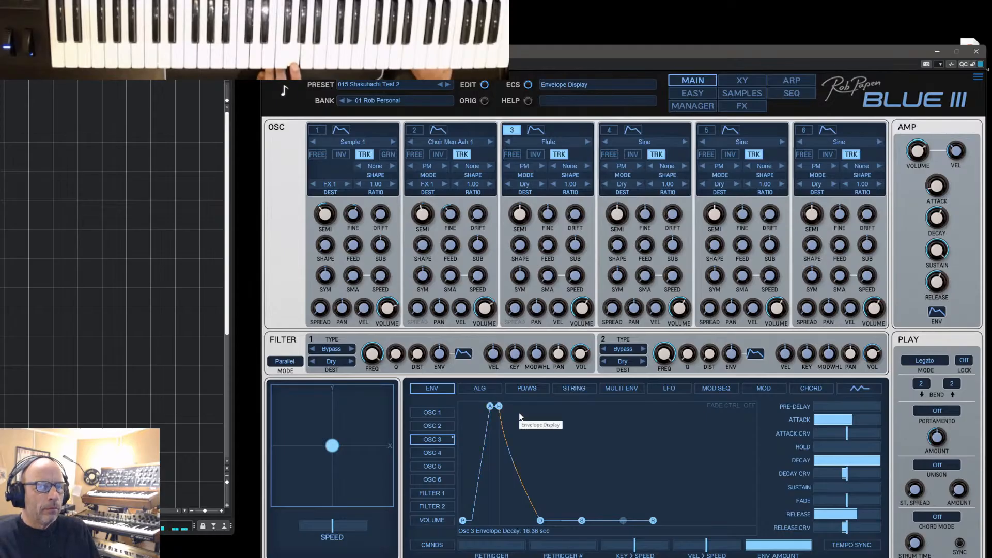
drag(816, 406, 856, 419)
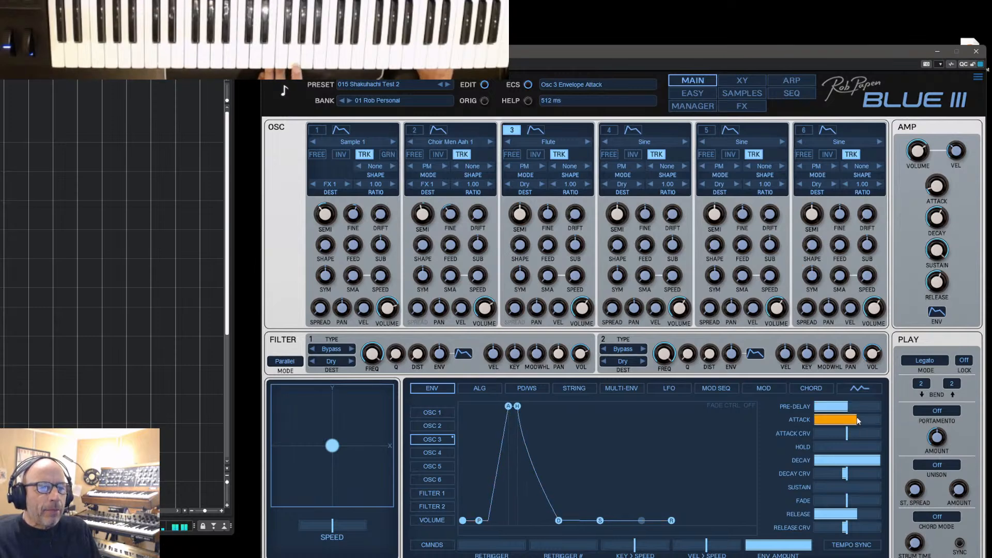
click(317, 129)
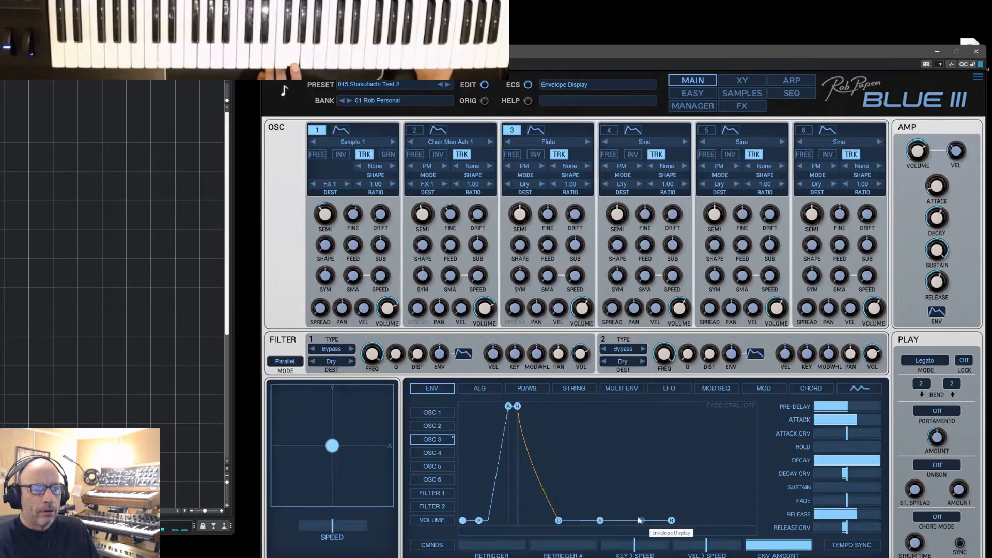
drag(599, 520, 621, 431)
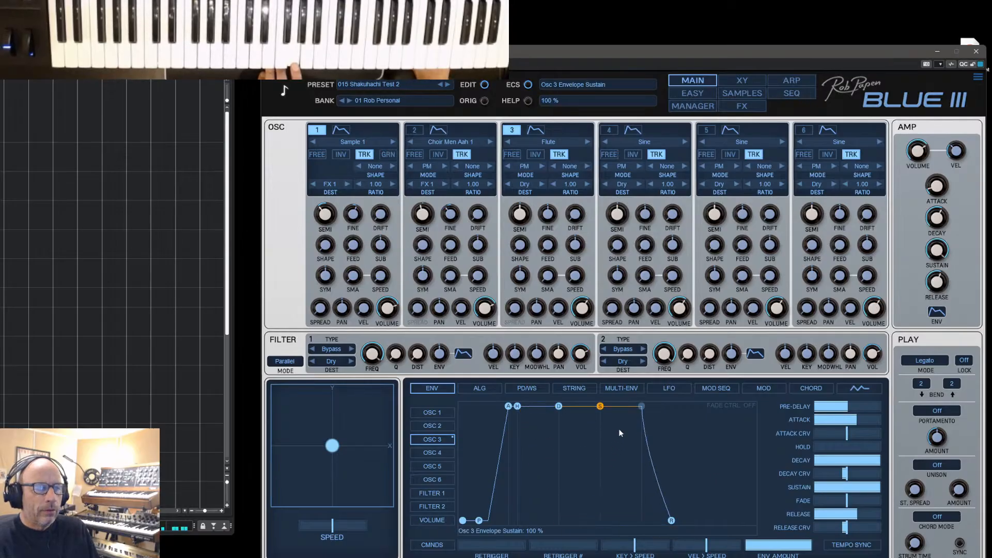
drag(853, 422, 862, 423)
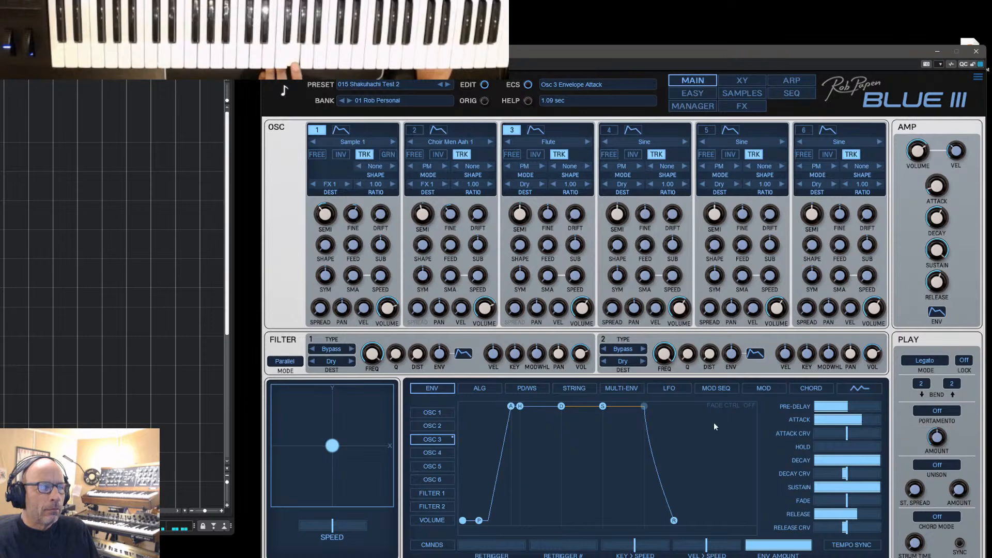
Set the Free 2 LFO amount to 100 % and its speed to 5.44 Hz
click(670, 390)
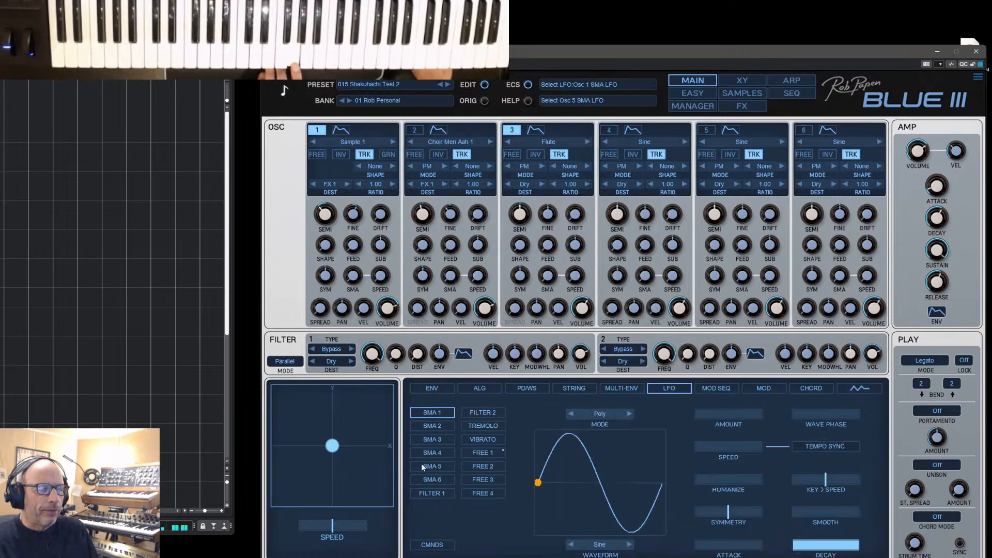
click(479, 453)
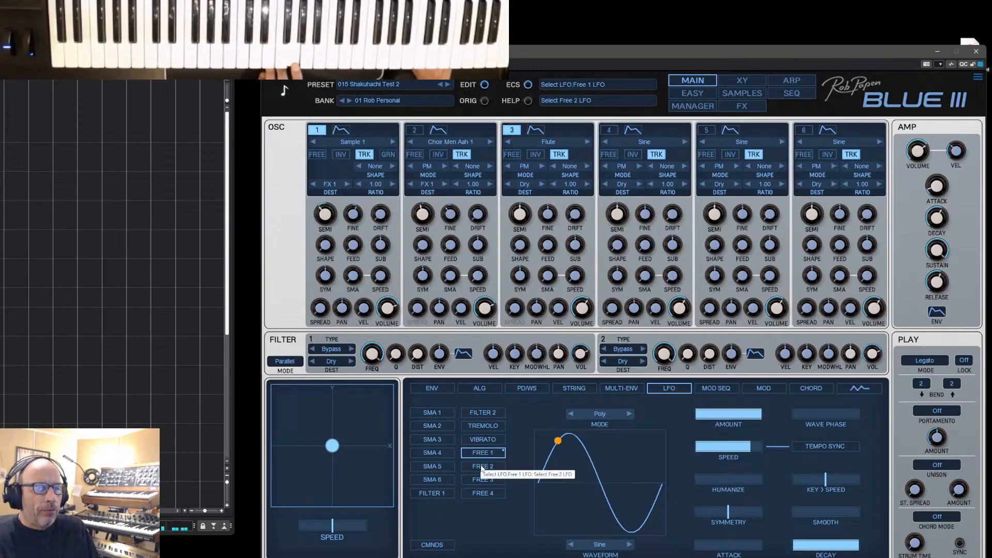
click(488, 465)
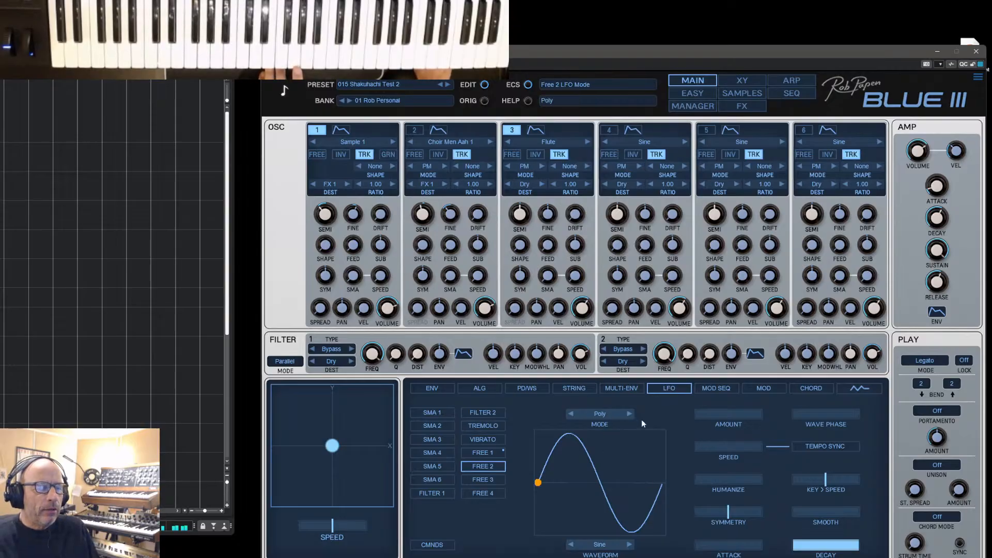
drag(718, 414, 804, 417)
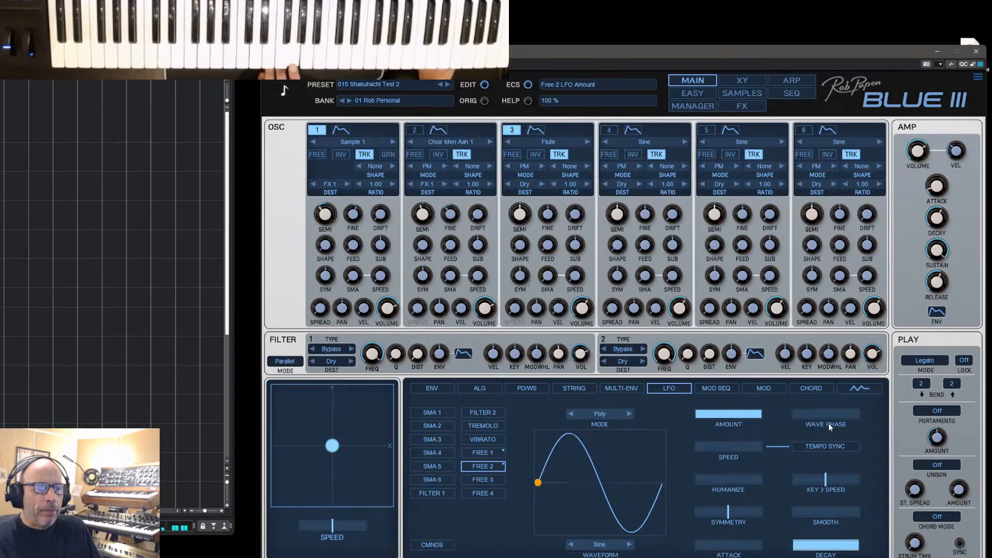
mouse_move(752, 443)
mouse_down()
mouse_move(736, 447)
mouse_move(746, 447)
mouse_up()
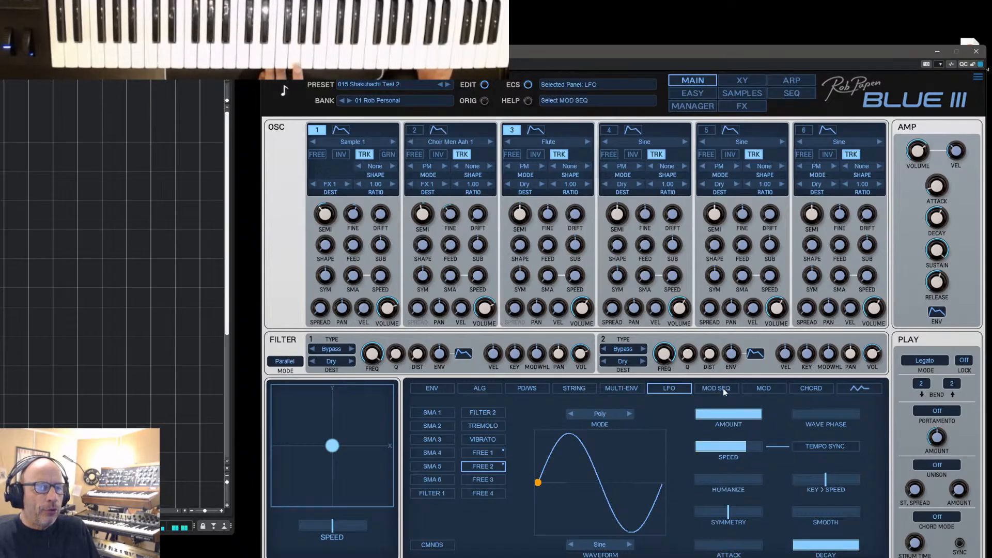
Assign Filter 2 LFO to Osc 3 Fine in modulation slot 4 with an amount of 47.0 %
click(763, 389)
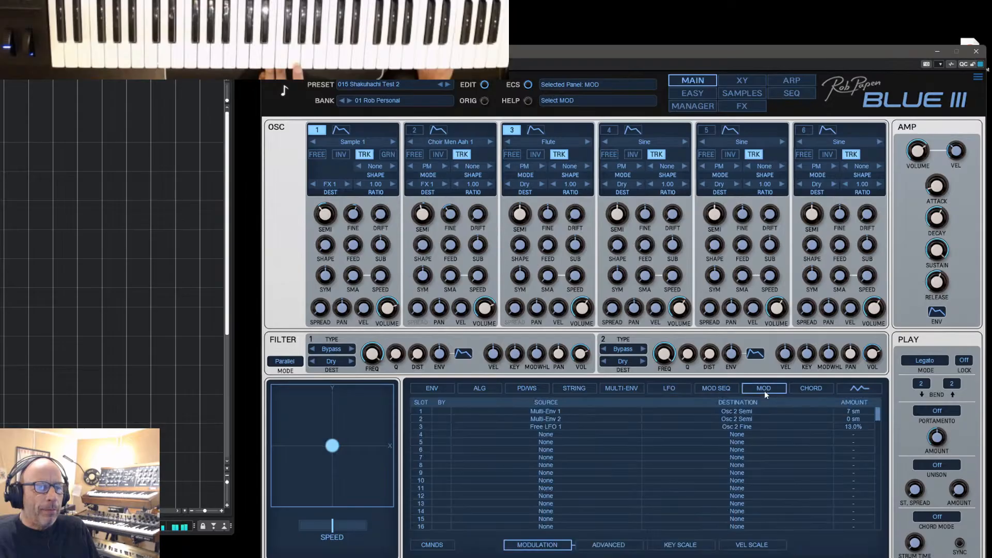
click(544, 434)
mouse_move(592, 477)
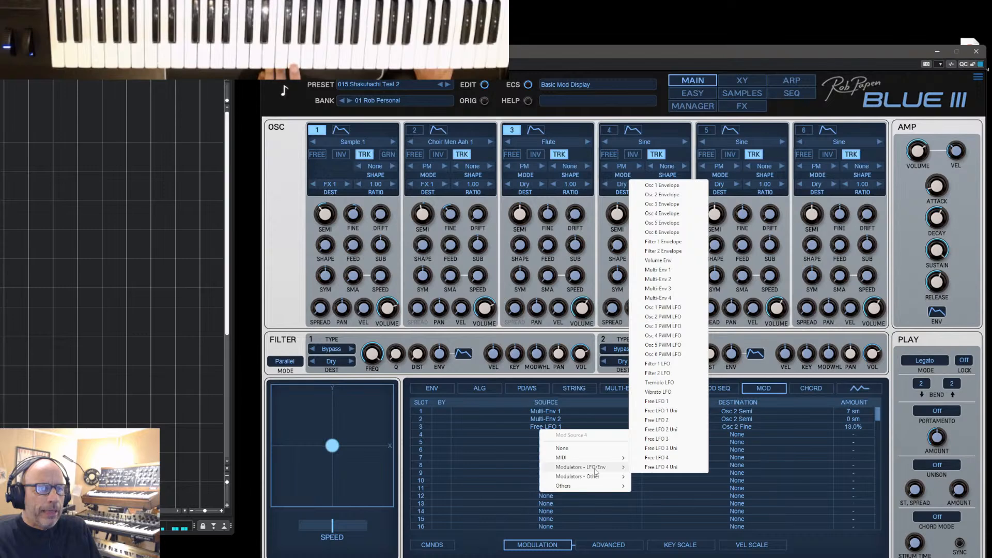
click(670, 373)
click(736, 434)
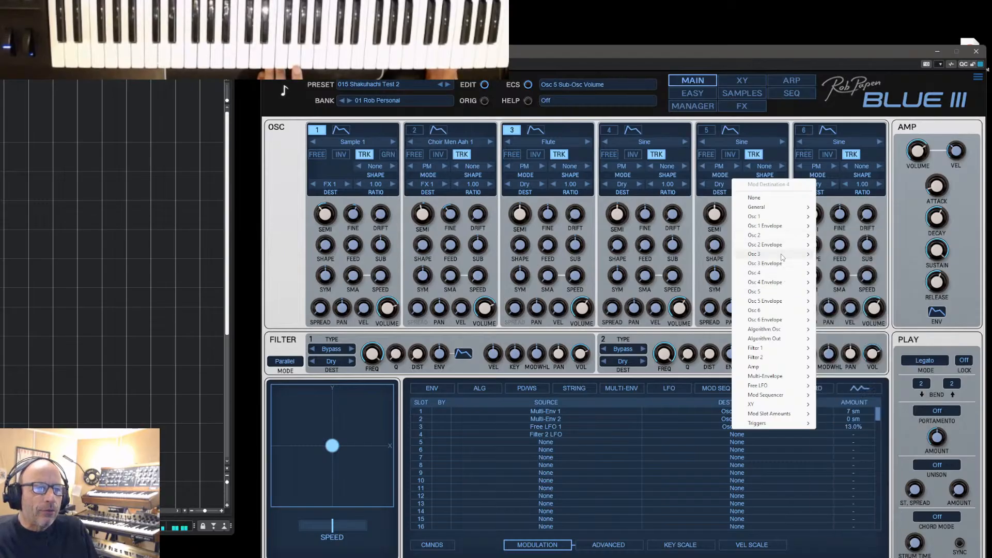
mouse_move(792, 257)
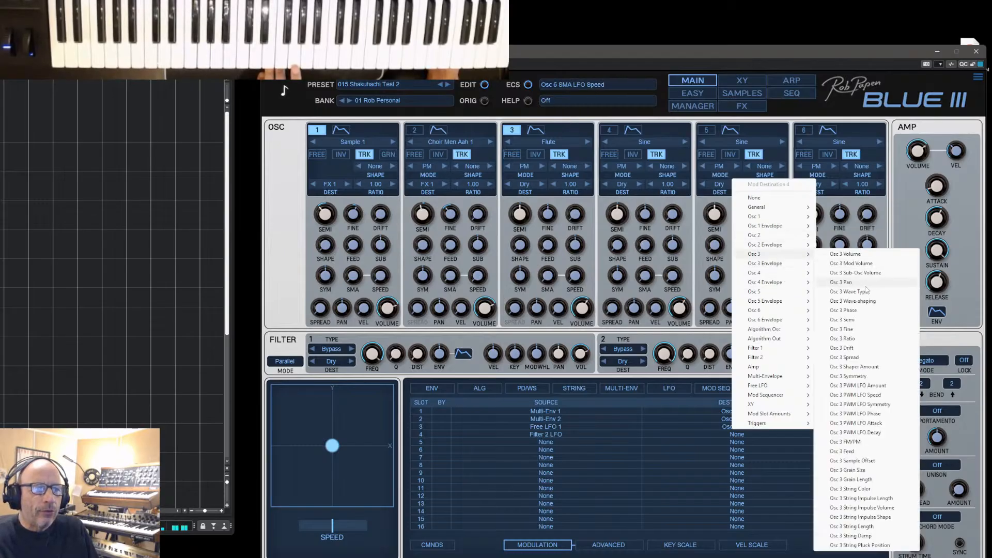
click(858, 329)
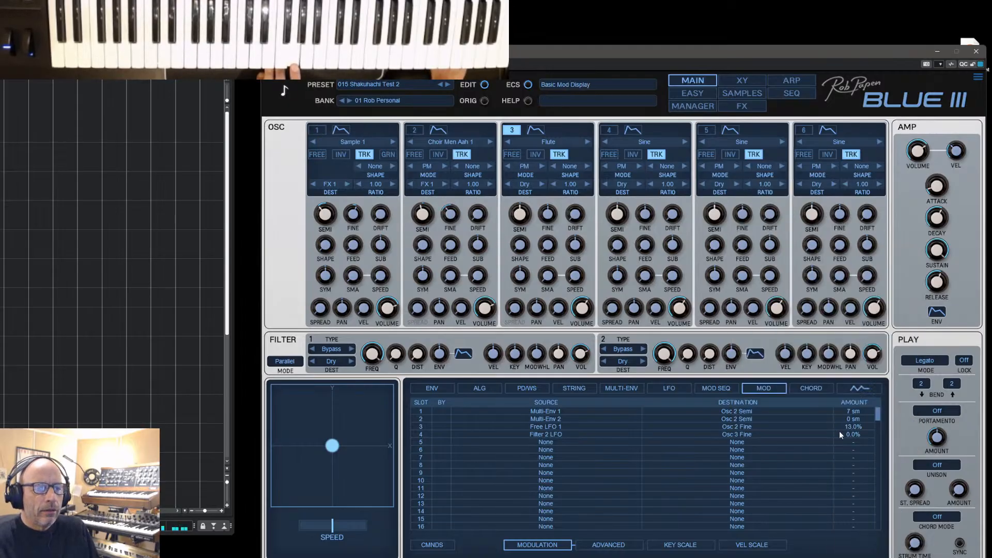
drag(846, 433, 852, 427)
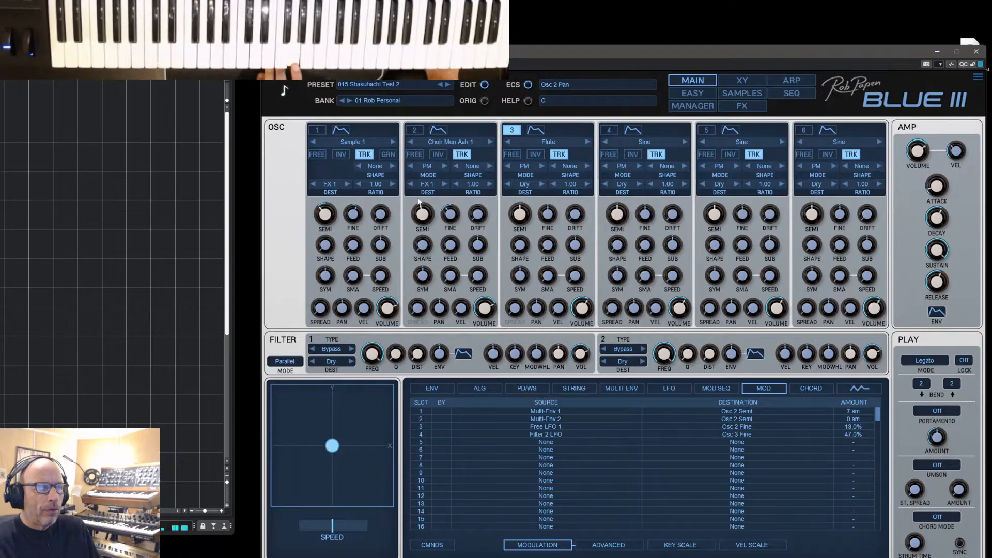
Check the Free 2 LFO settings and change the source of modulation slot 4 to Free LFO 2
click(668, 389)
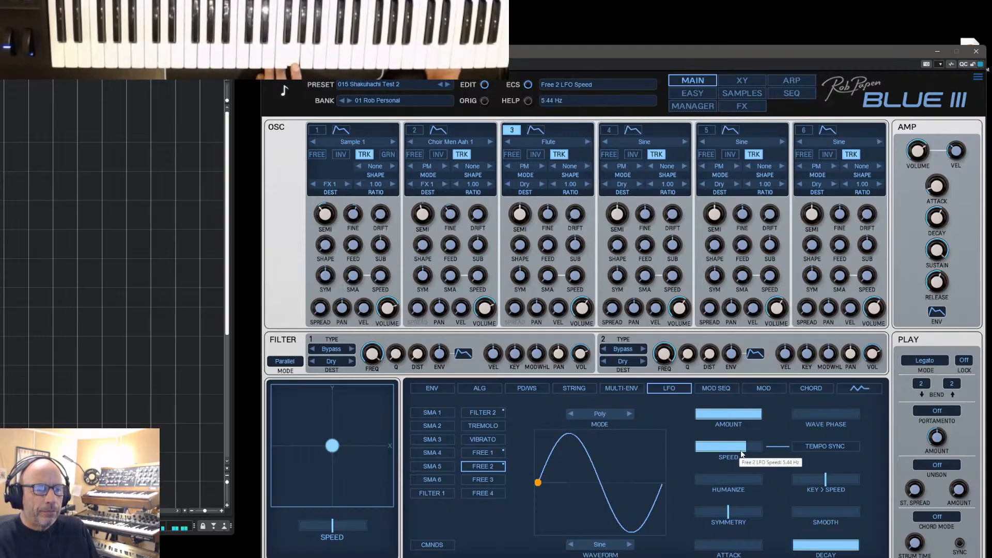
click(763, 388)
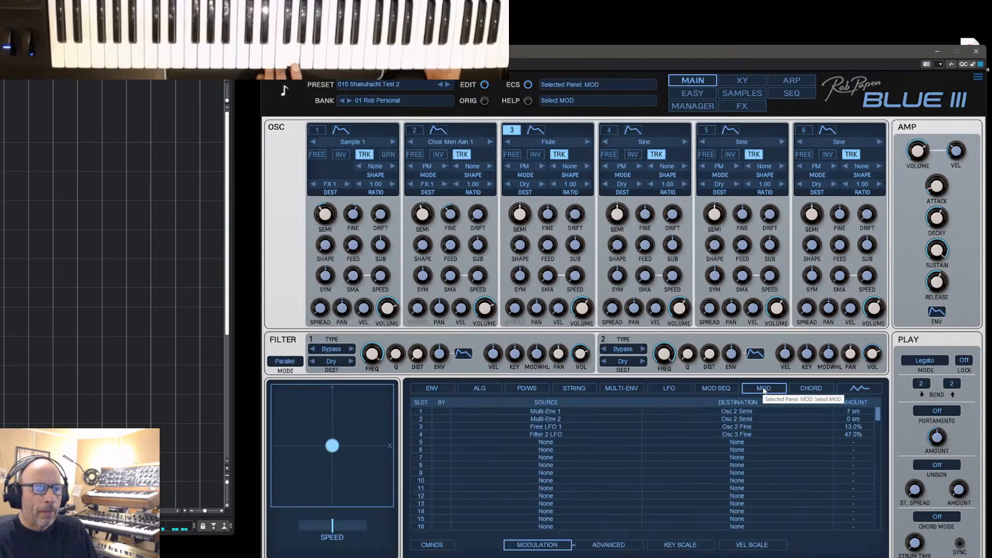
click(535, 435)
mouse_move(572, 481)
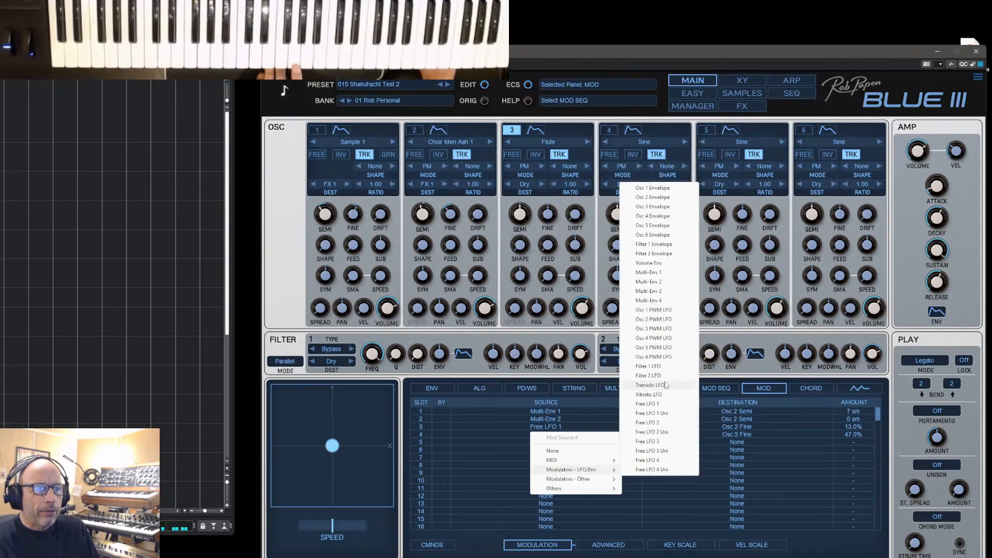
click(645, 422)
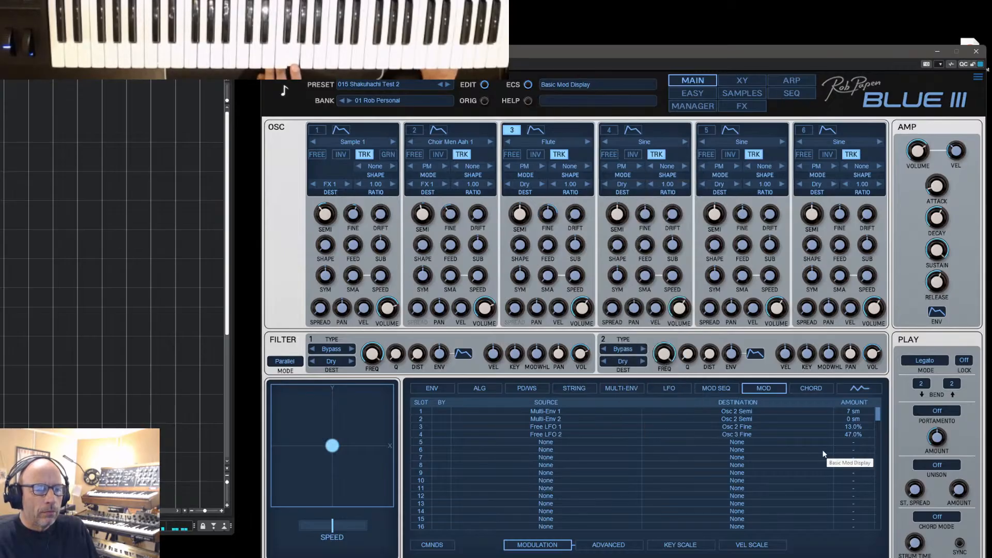
Raise the Free 2 LFO speed slightly and set the amount of modulation slot 4 to 17.0 %
click(670, 389)
drag(744, 445, 749, 446)
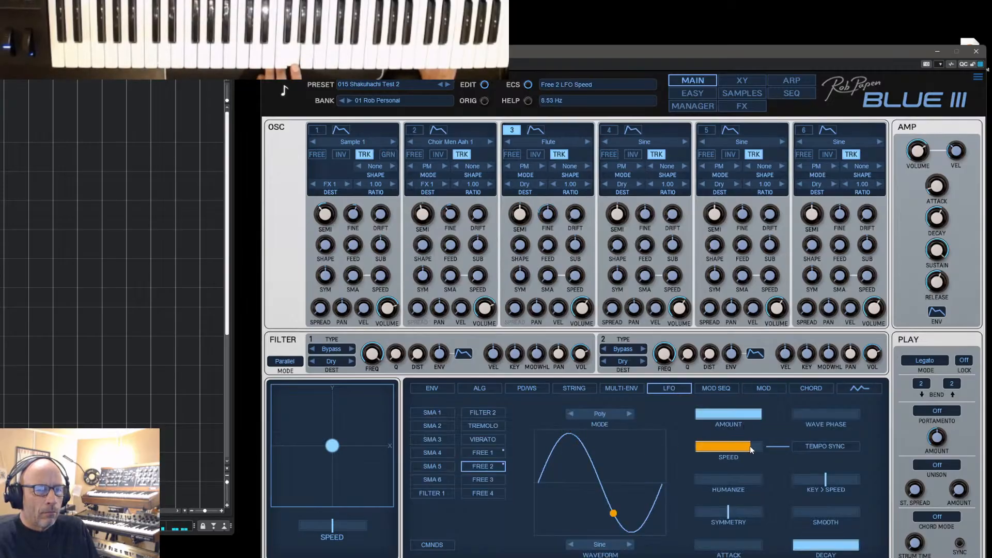
click(762, 389)
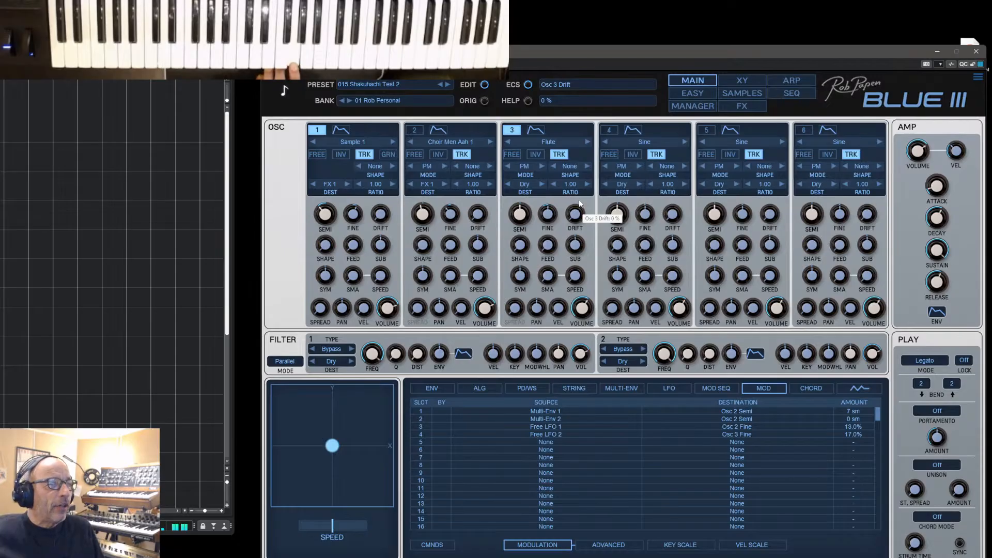
Set the output destination of oscillator 3 to FX 1
click(526, 186)
click(530, 224)
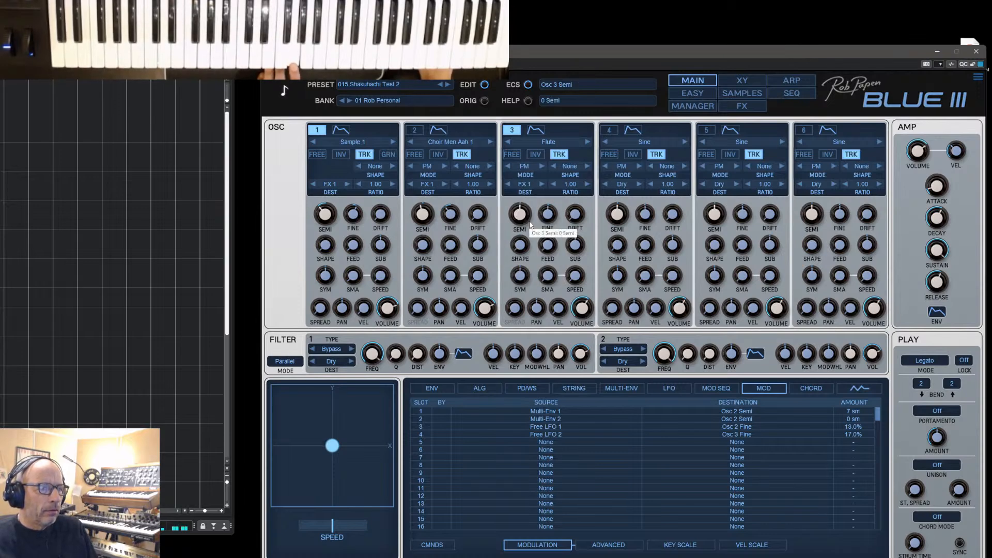
Lengthen the Osc 3 envelope pre-delay slightly and raise the volume of oscillator 3
click(430, 392)
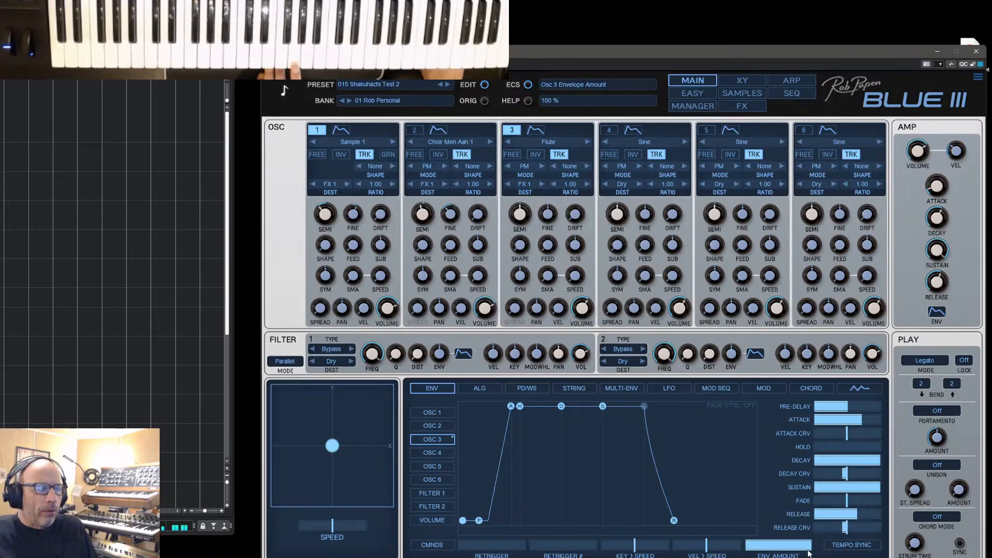
drag(848, 409, 850, 411)
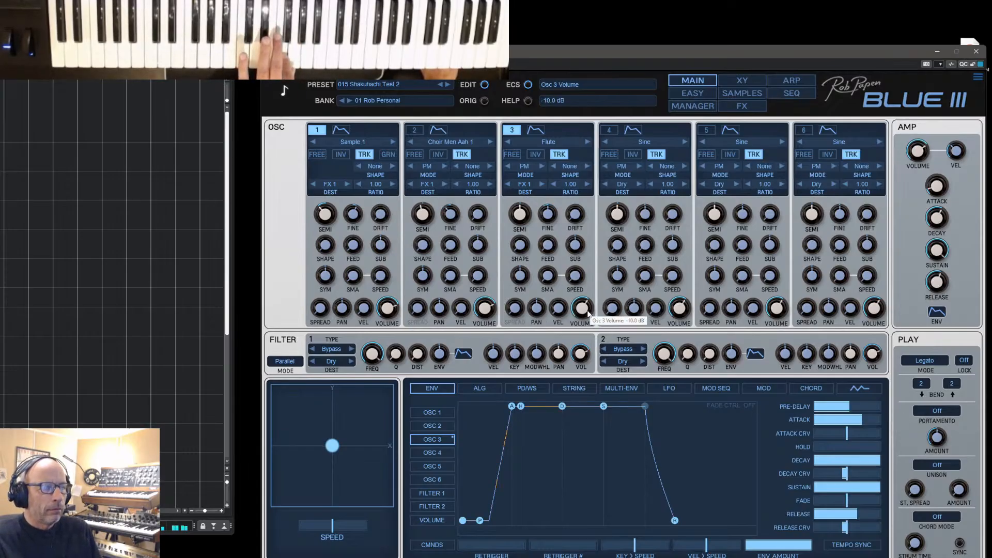
scroll(588, 313, up, 2)
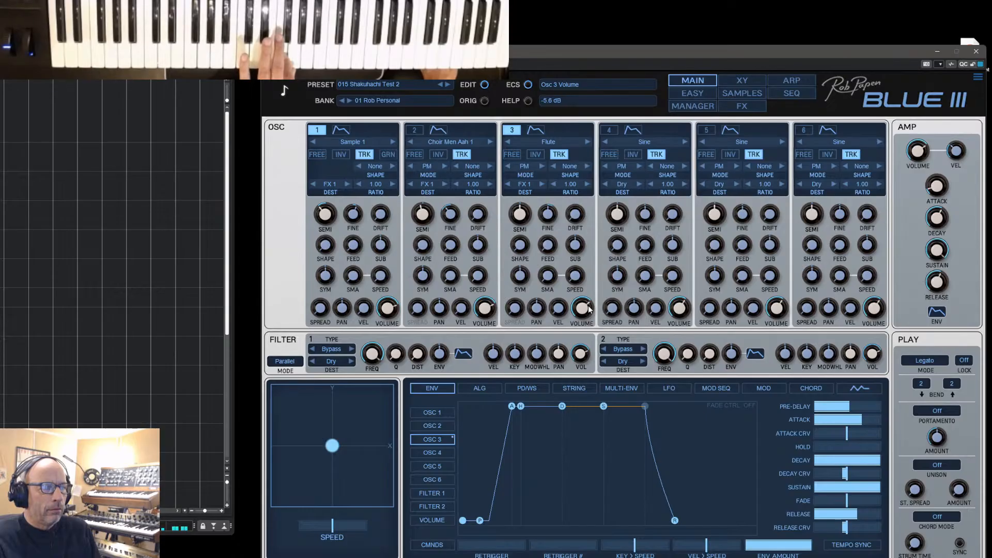
Switch oscillator 2 on and change the play mode to Poly
click(415, 132)
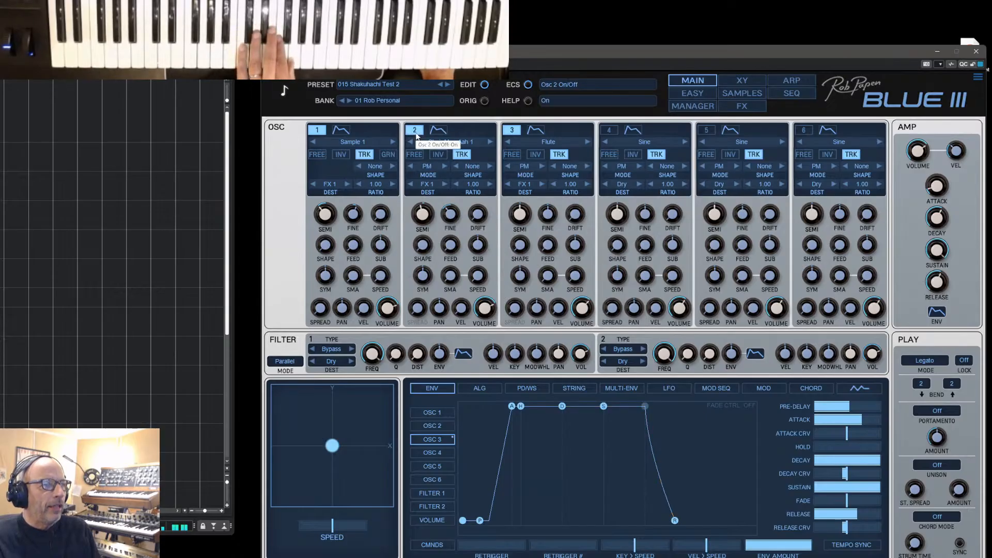
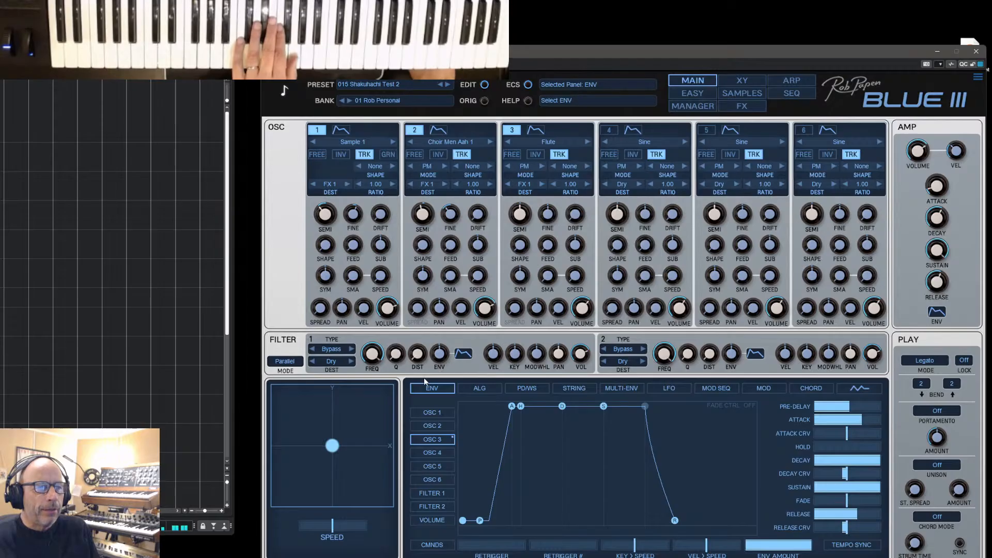
click(924, 360)
click(926, 363)
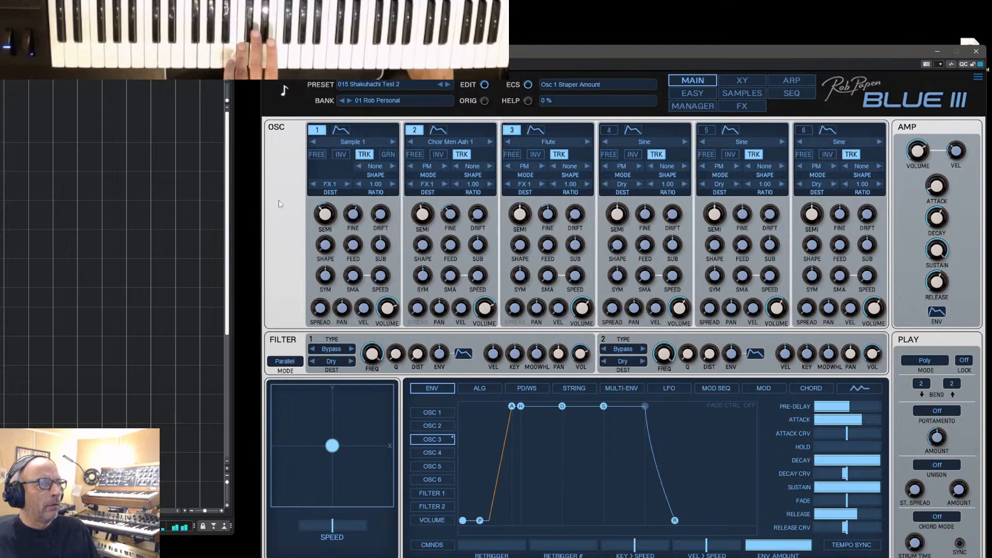
Save the preset under the new name "Shakuhachi Men" and adjust its amp volume slightly
click(380, 86)
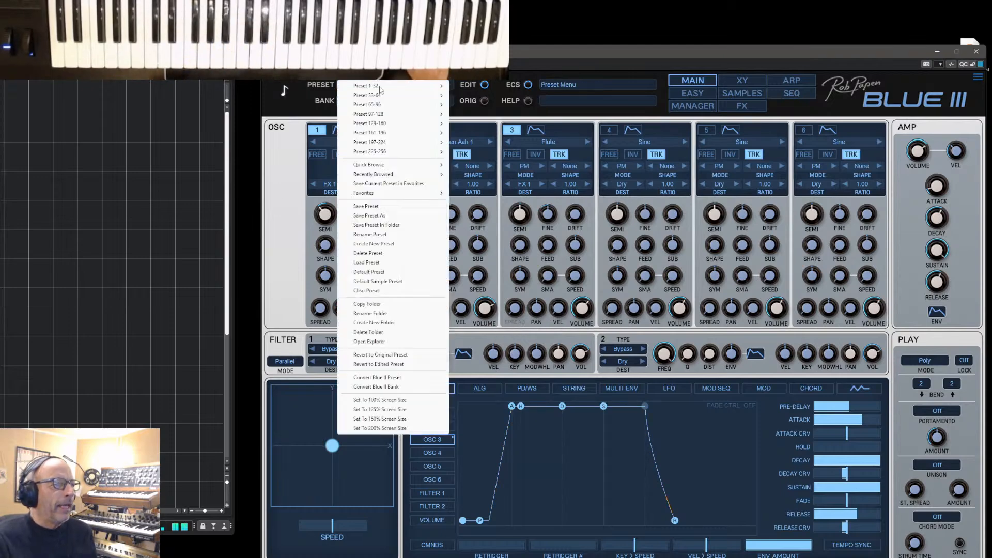
click(399, 217)
click(281, 277)
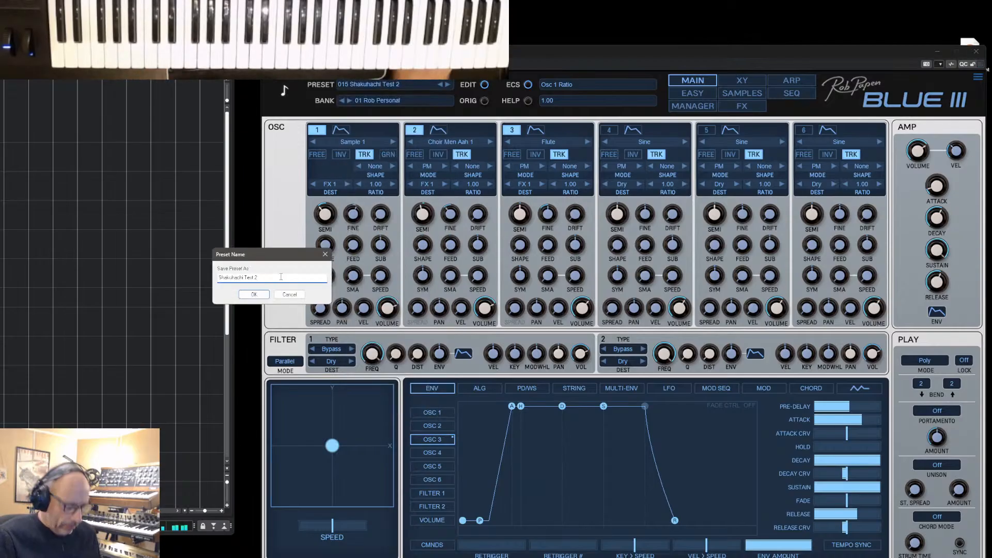
key(BackSpace)
key(BackSpace)
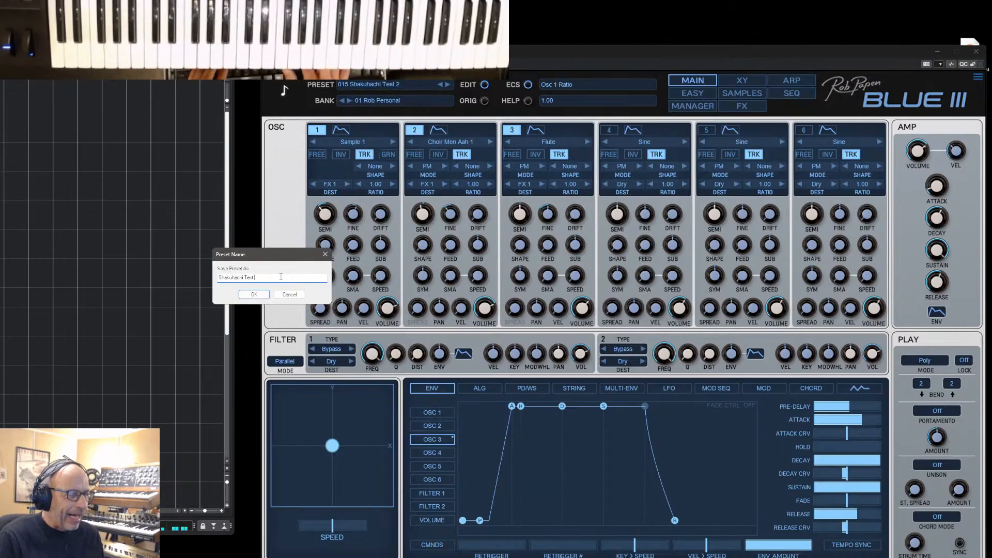
key(BackSpace)
key(BackSpace)
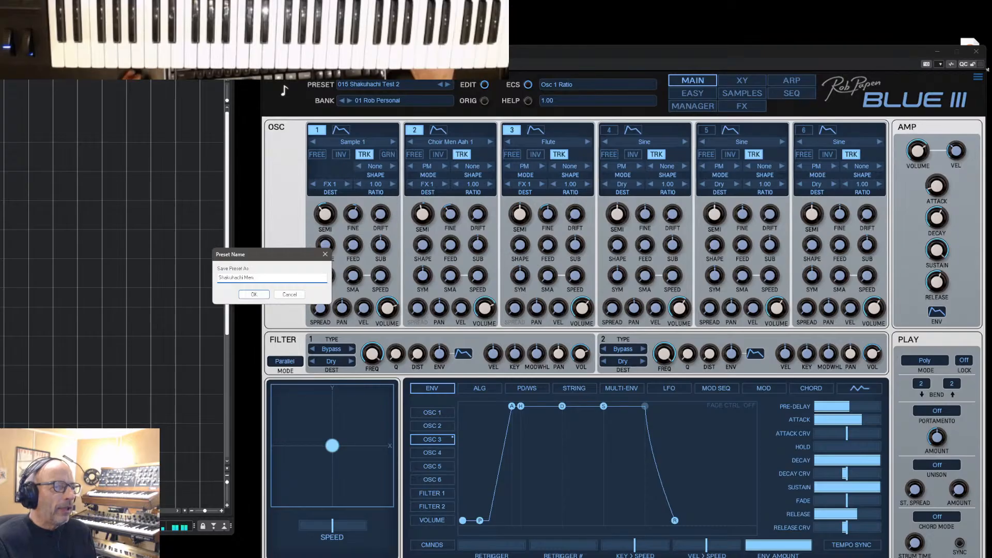
click(255, 293)
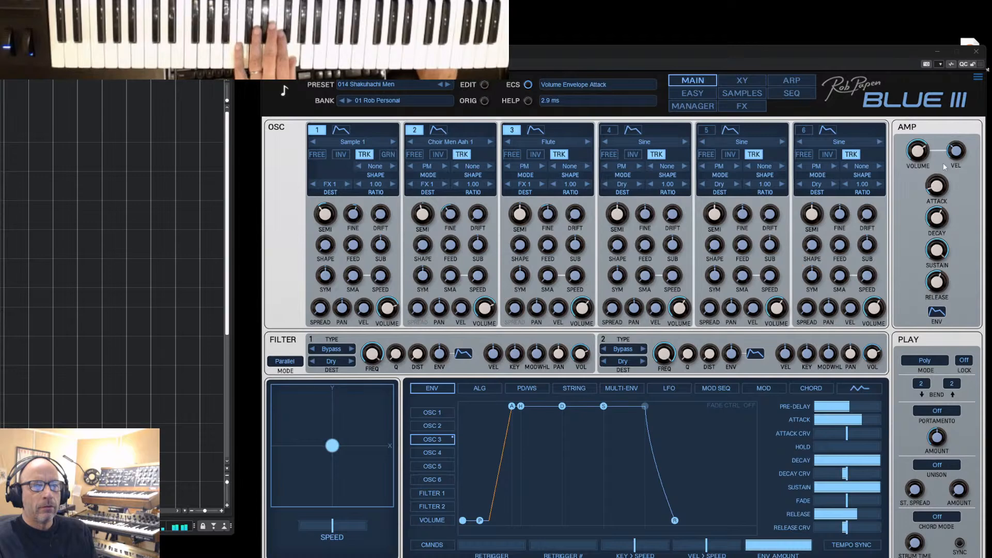
click(922, 151)
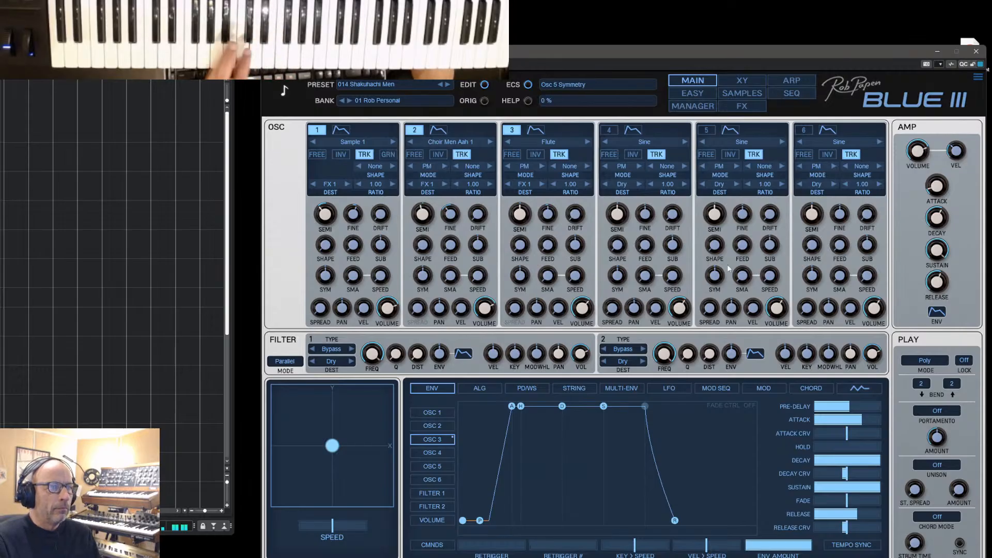
In the preset's category settings, replace the Lead tag with Synth and Choir, and replace Legato Mode with Poly Mode
click(735, 107)
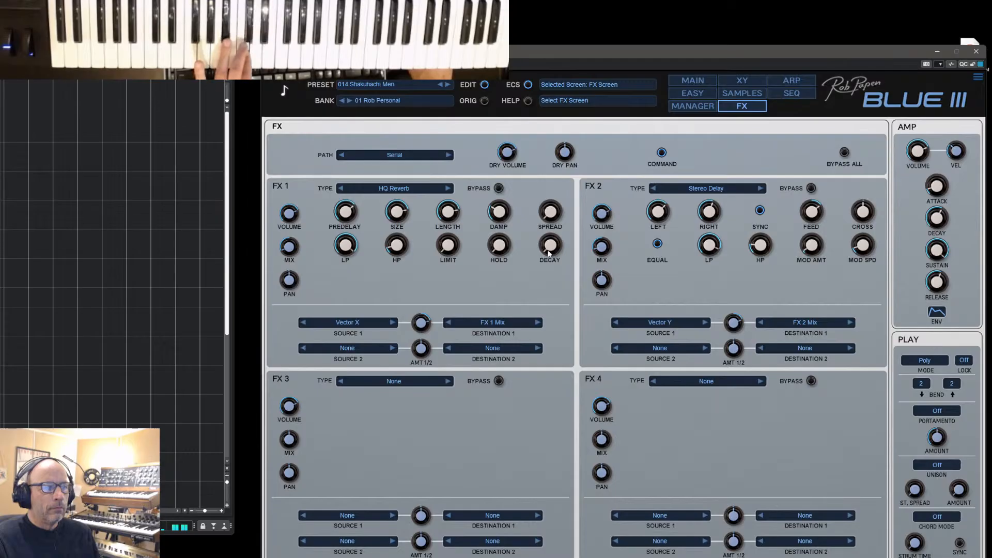
click(692, 107)
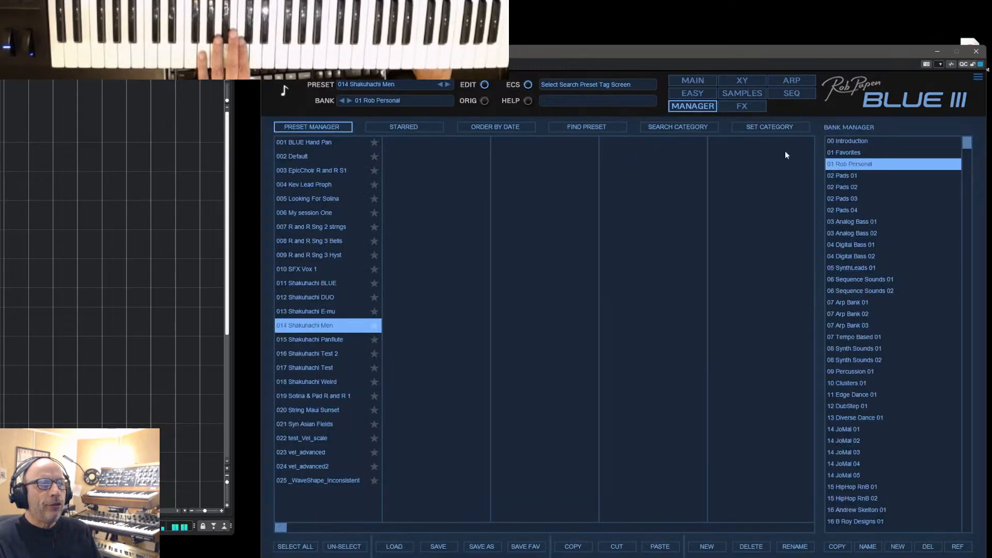
click(778, 127)
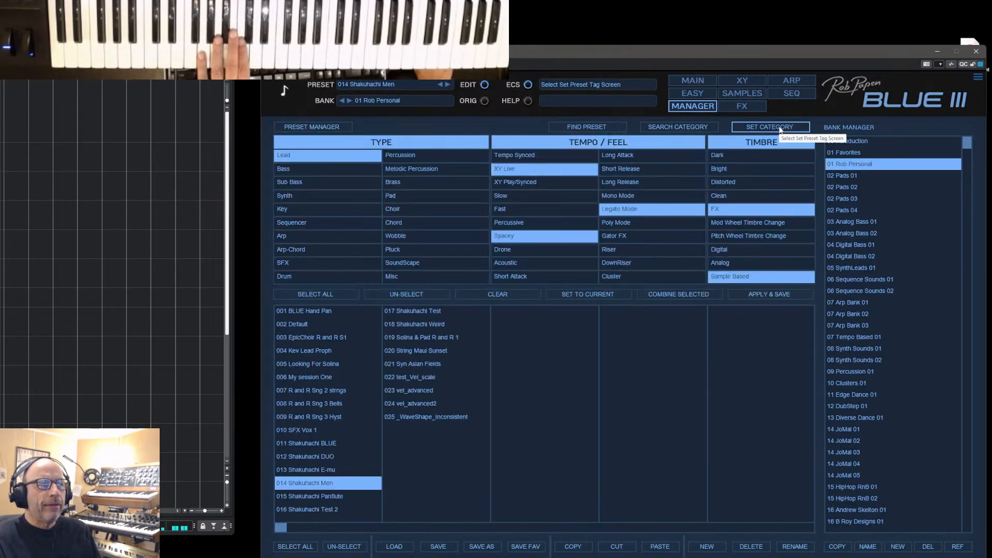
click(313, 161)
click(316, 196)
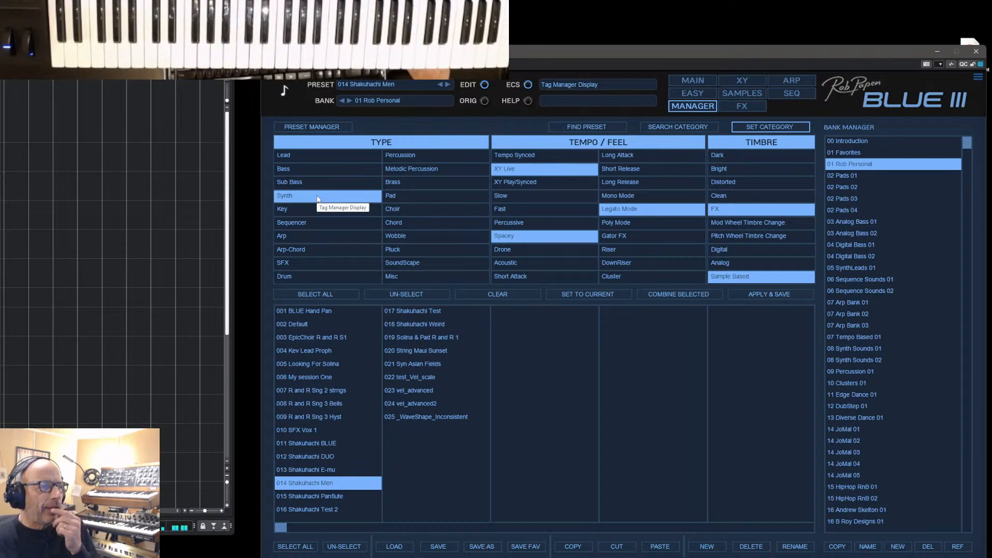
click(414, 213)
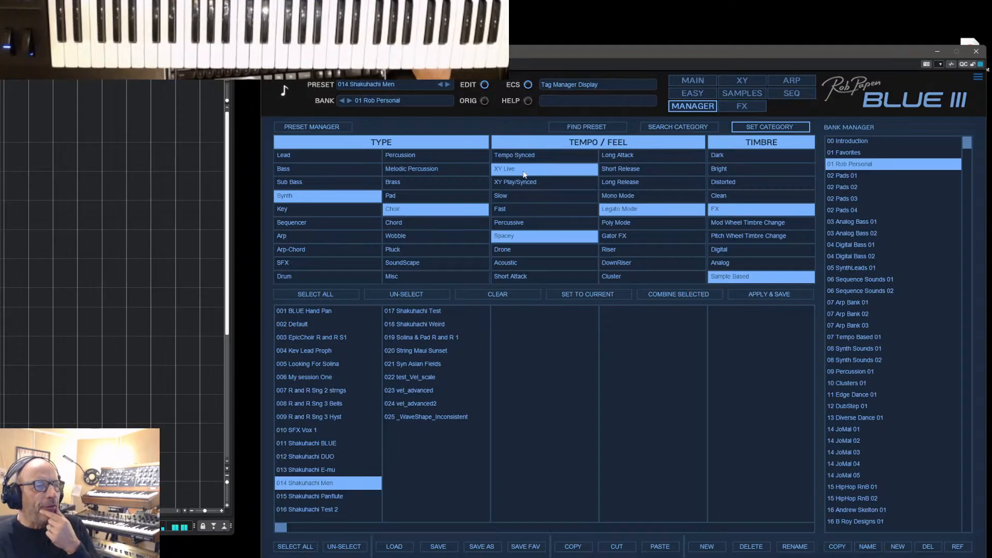
click(633, 211)
click(643, 226)
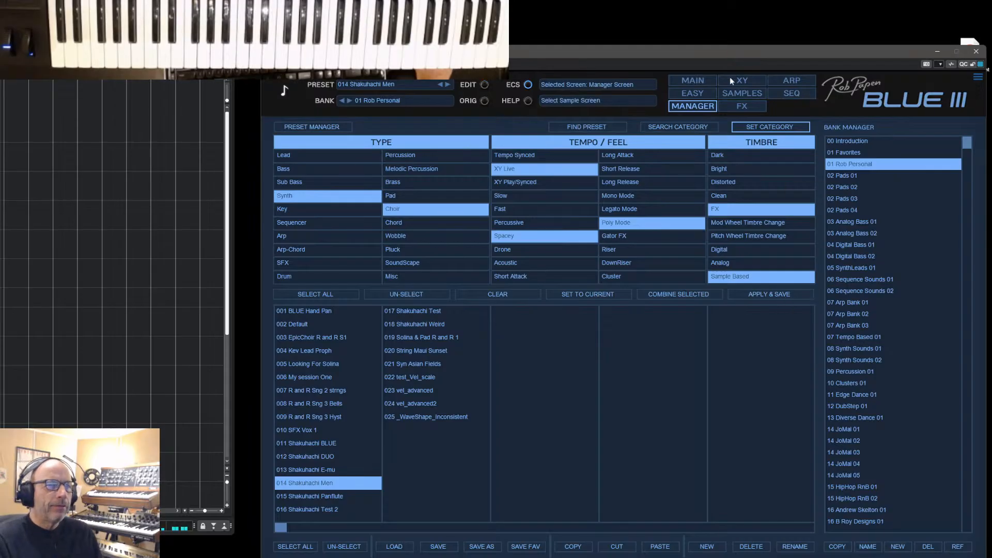
Switch off oscillators 2 and 3, leaving only oscillator 1 active
click(699, 84)
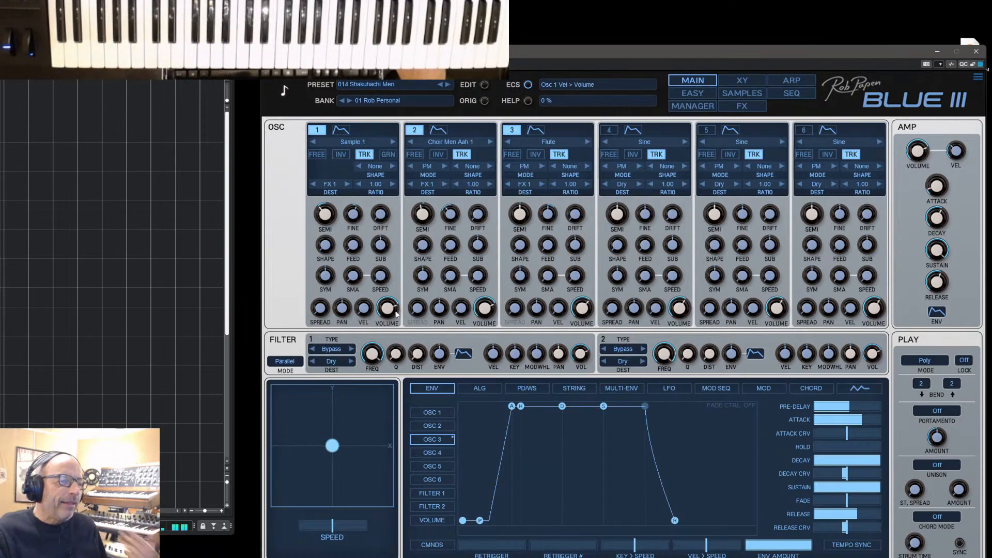
click(317, 130)
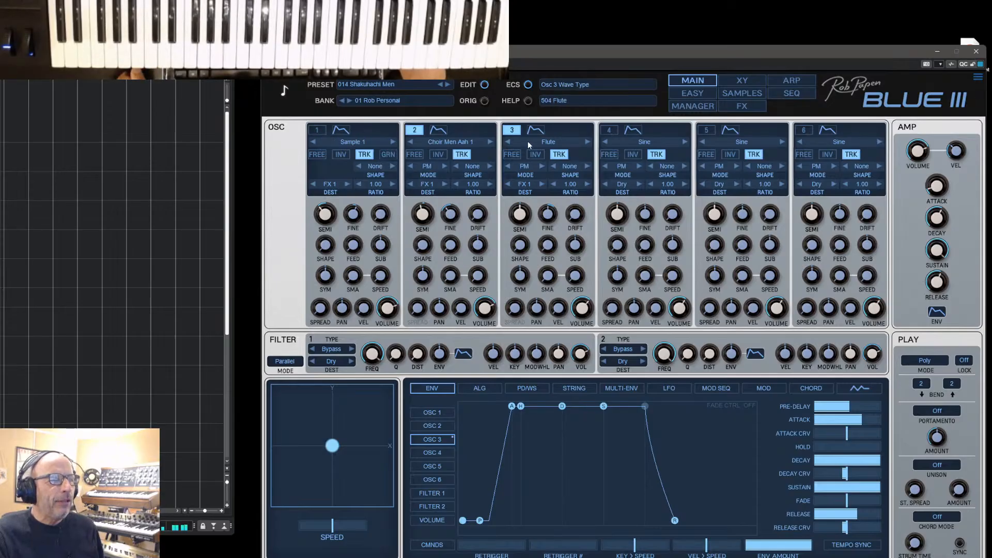
click(509, 130)
click(317, 130)
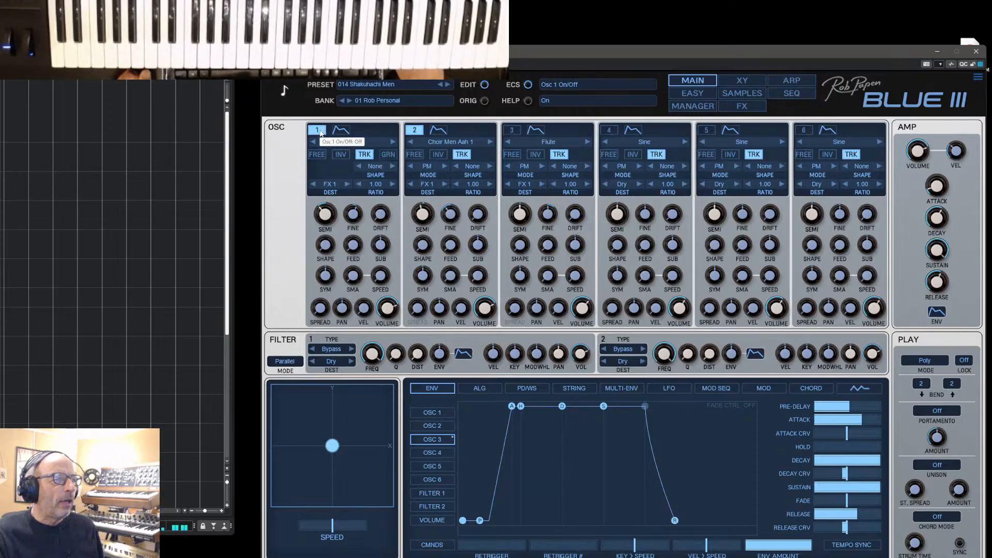
click(414, 131)
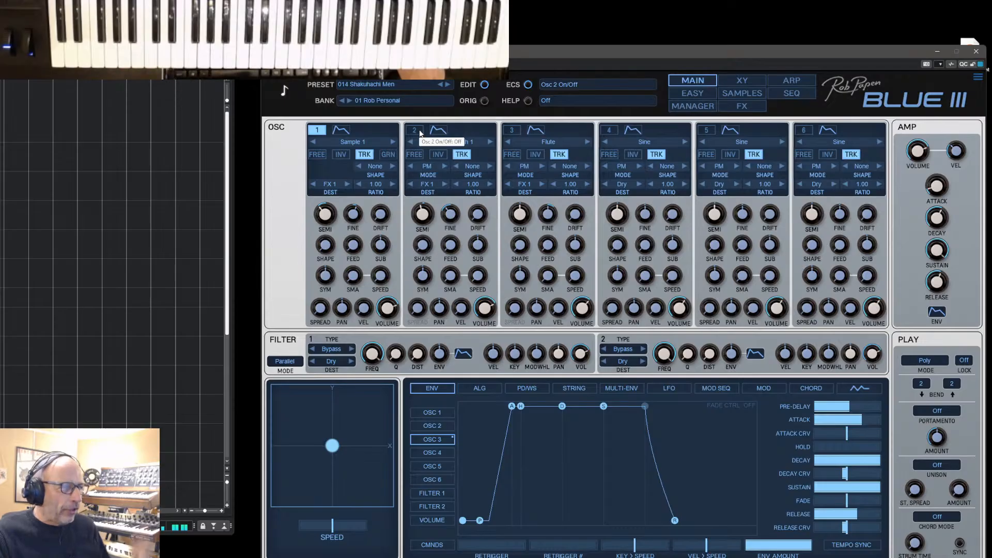
Bypass all effects of the preset and return to the oscillator view
click(741, 106)
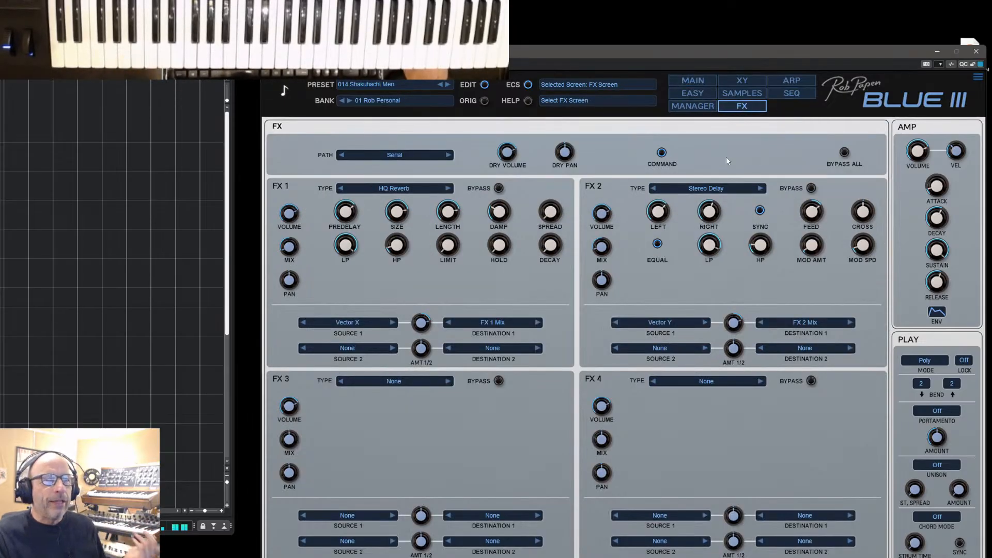
click(844, 152)
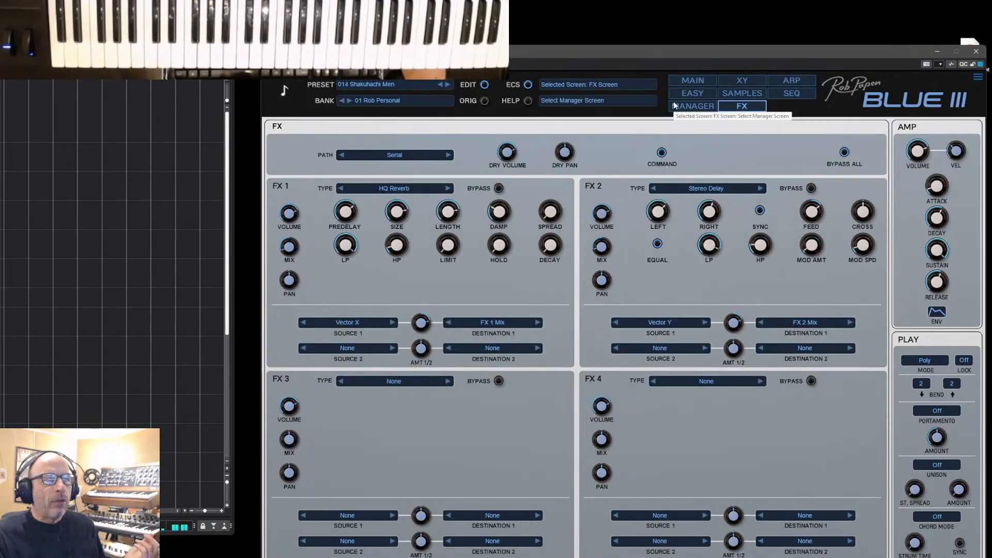
click(689, 82)
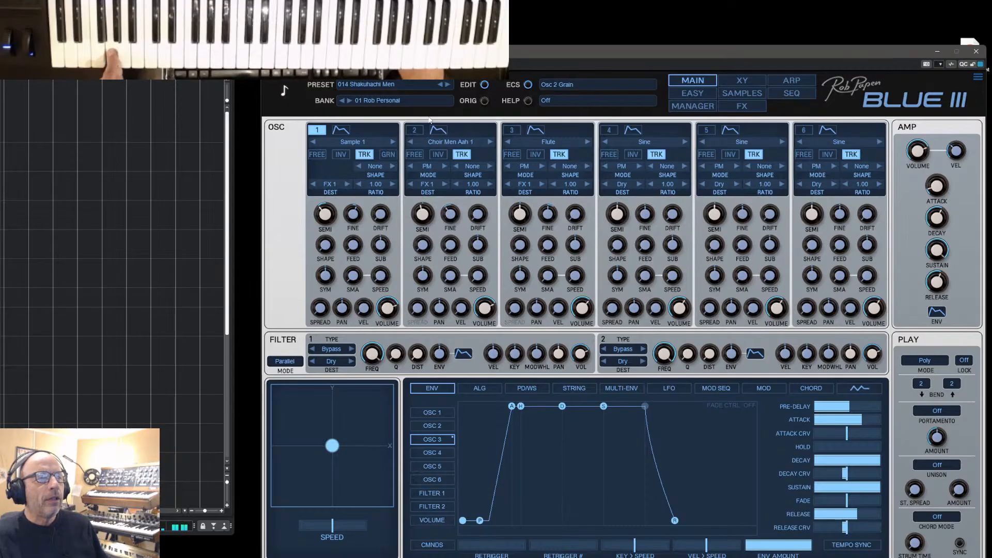
Switch oscillator 1 off and oscillator 2 on, and set the length of Multi-Envelope 1 to 451 ms
click(318, 131)
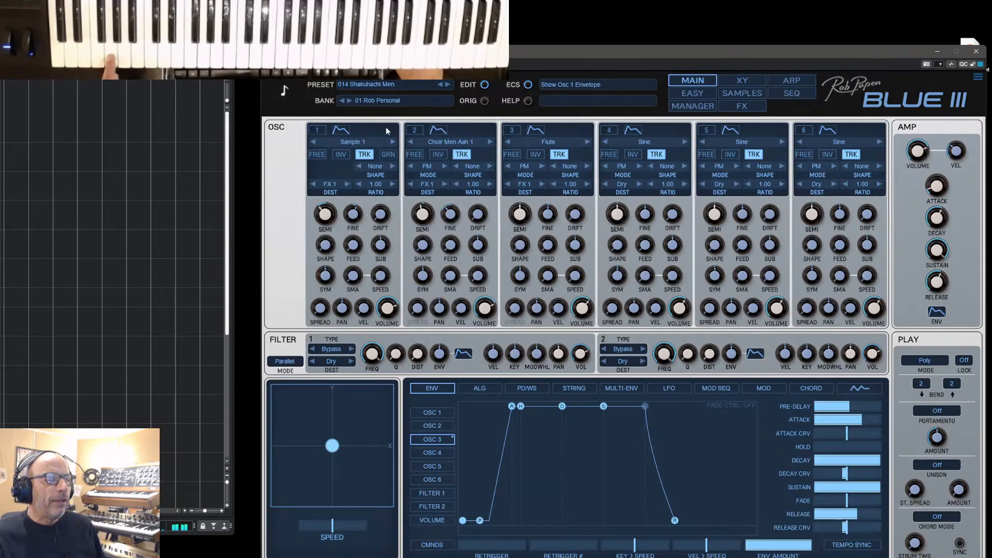
click(414, 131)
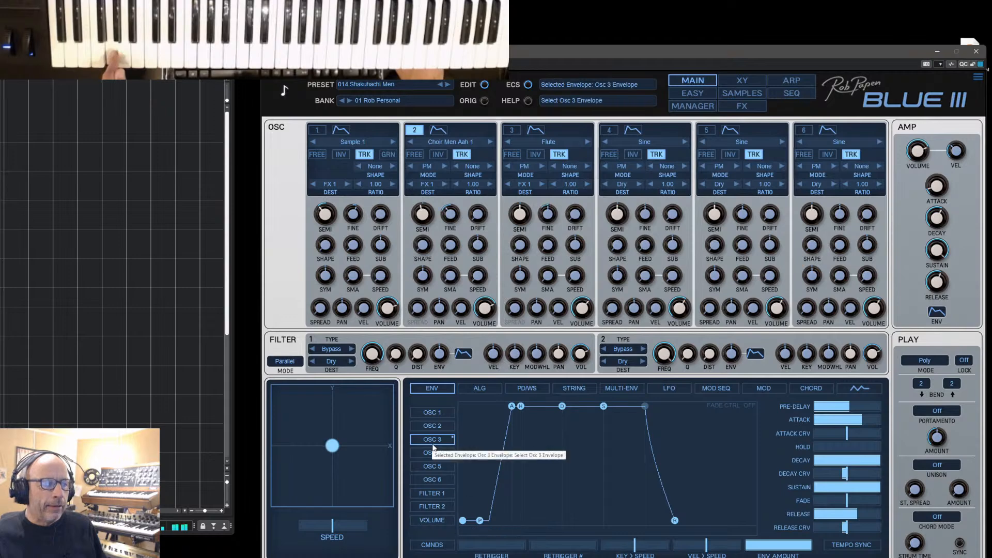
click(620, 388)
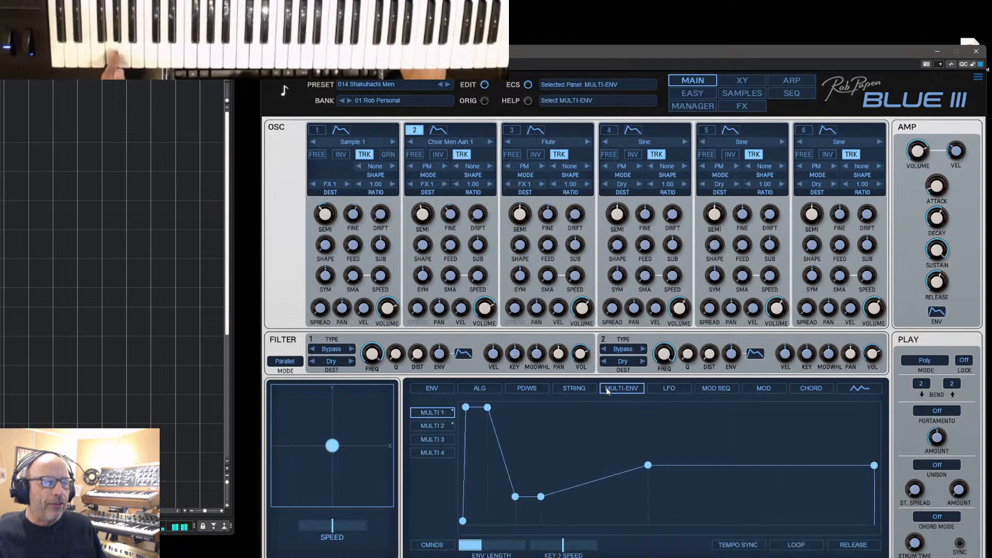
drag(486, 547, 502, 549)
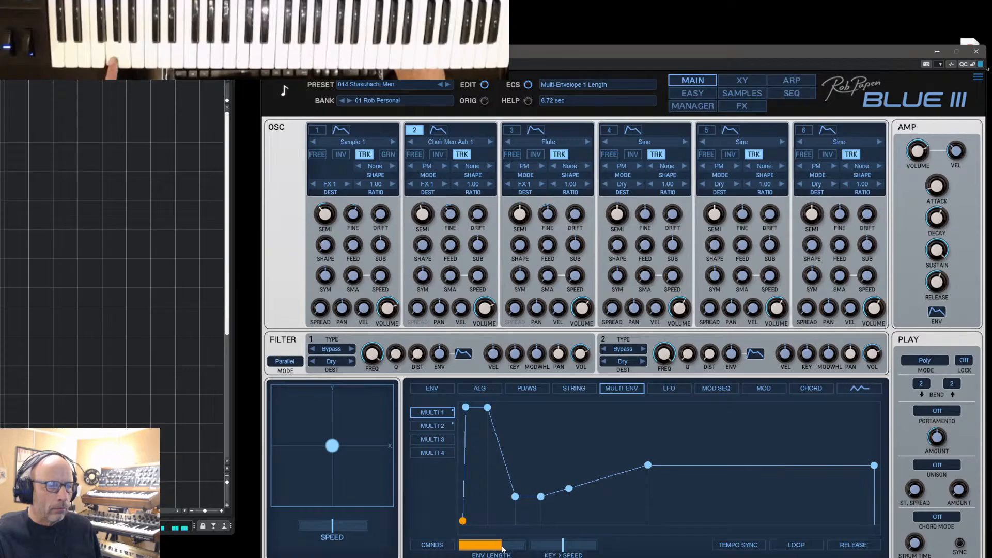
drag(503, 548, 483, 546)
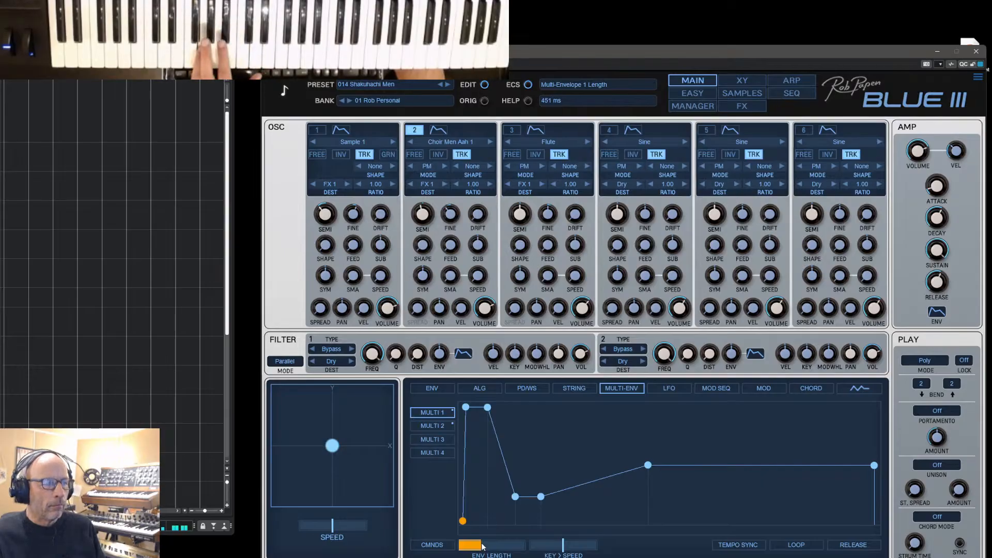
Try the Sample Stack A glass waves on oscillator 2, stepping between Glass08s and Glass10s
click(449, 142)
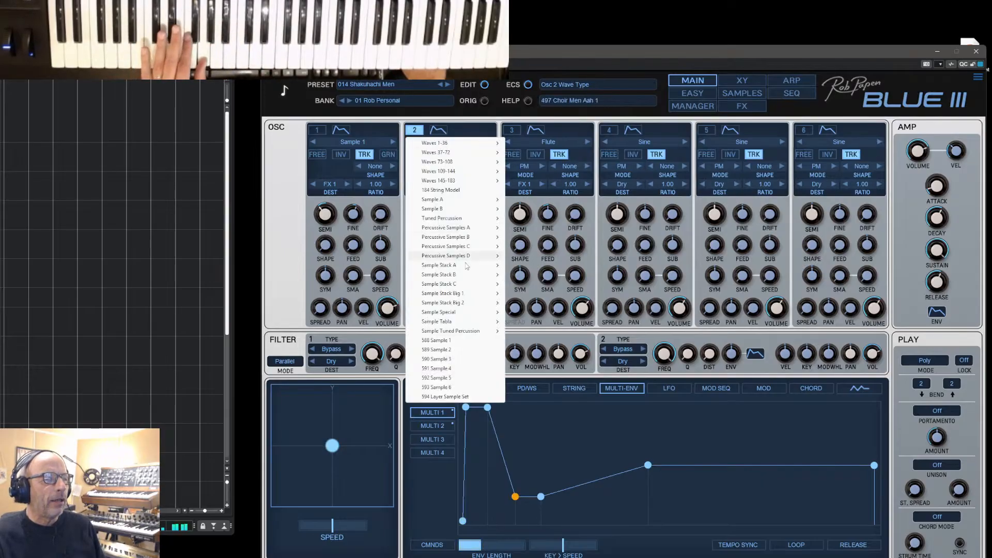
mouse_move(465, 266)
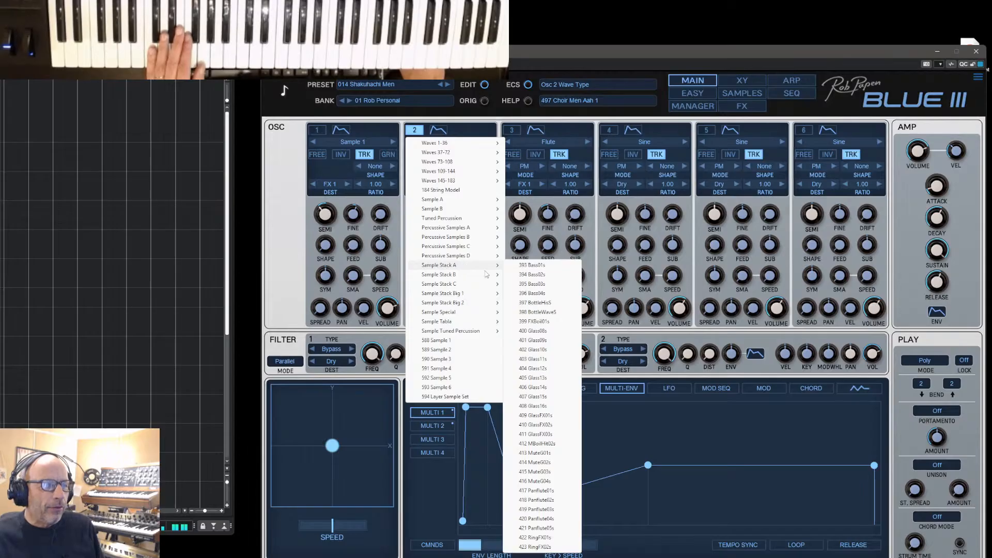
click(532, 331)
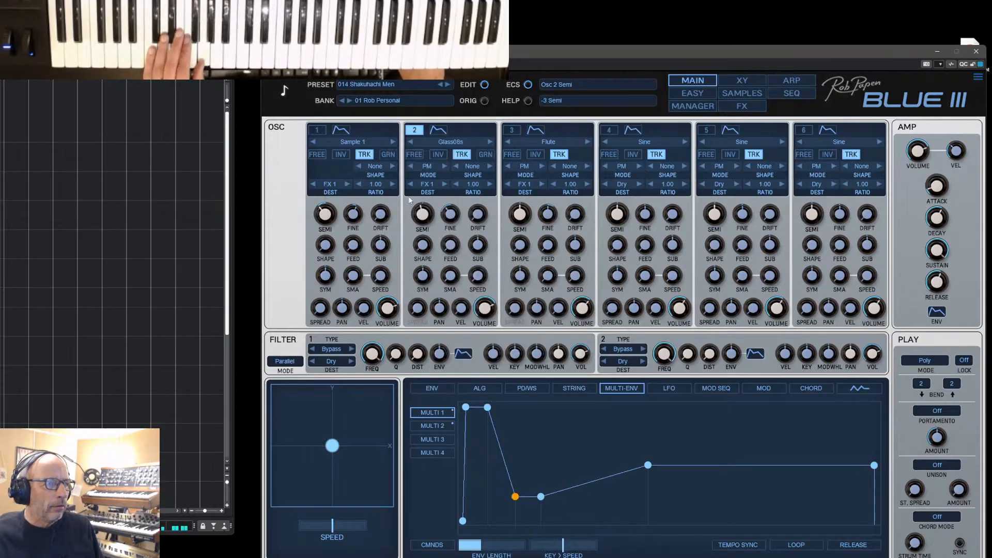
click(489, 142)
click(489, 141)
click(488, 141)
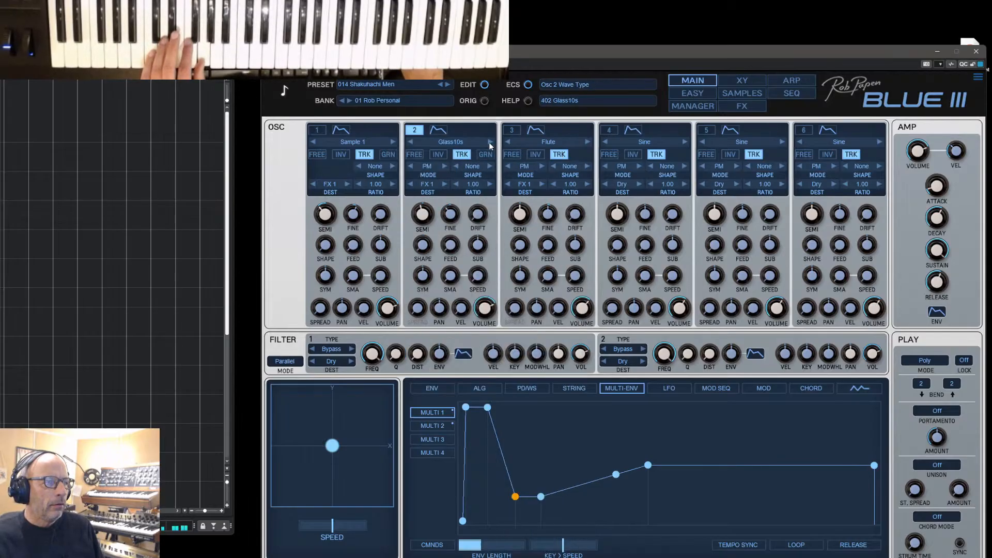
click(409, 141)
click(409, 143)
click(410, 142)
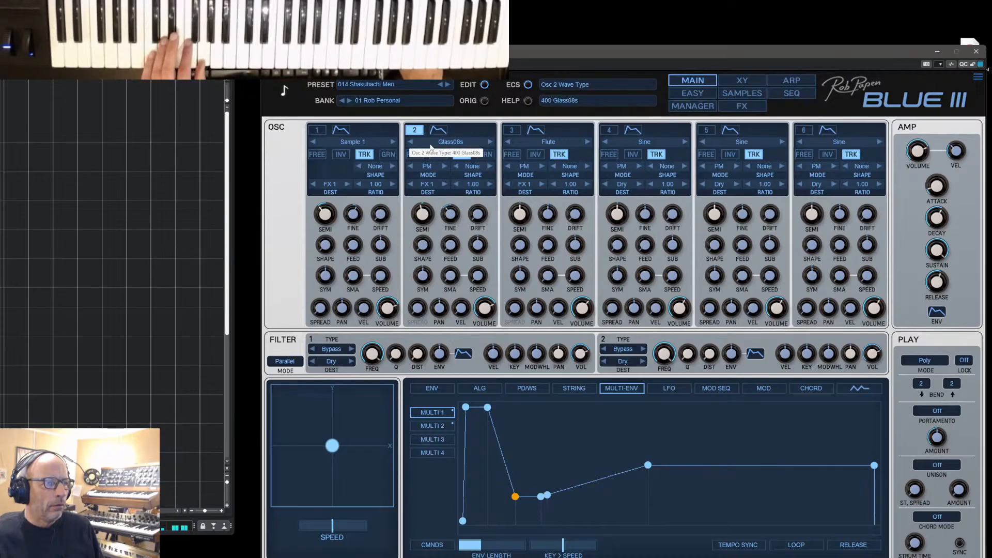
Set the wave of oscillator 2 to BottleHisS from Sample Stack A
click(437, 143)
mouse_move(455, 267)
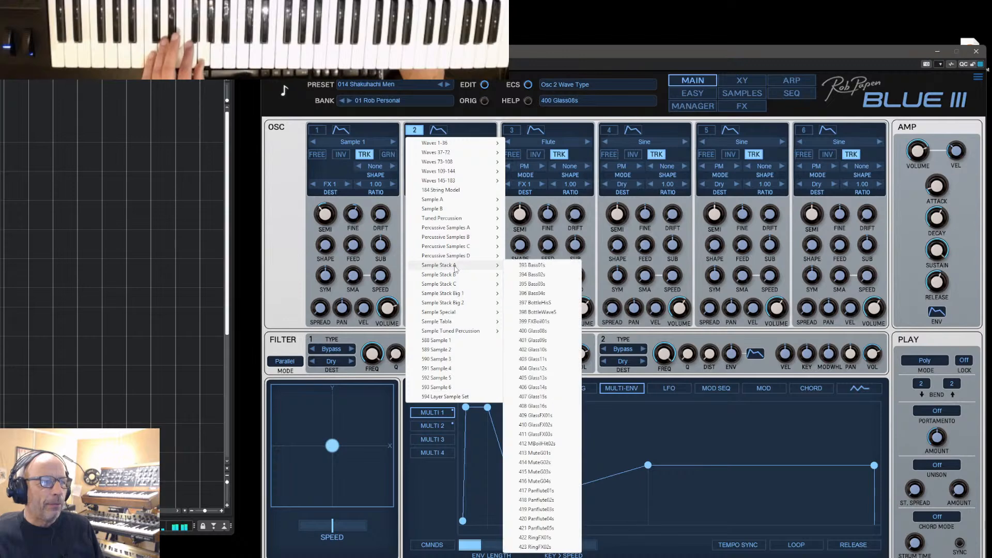
click(538, 302)
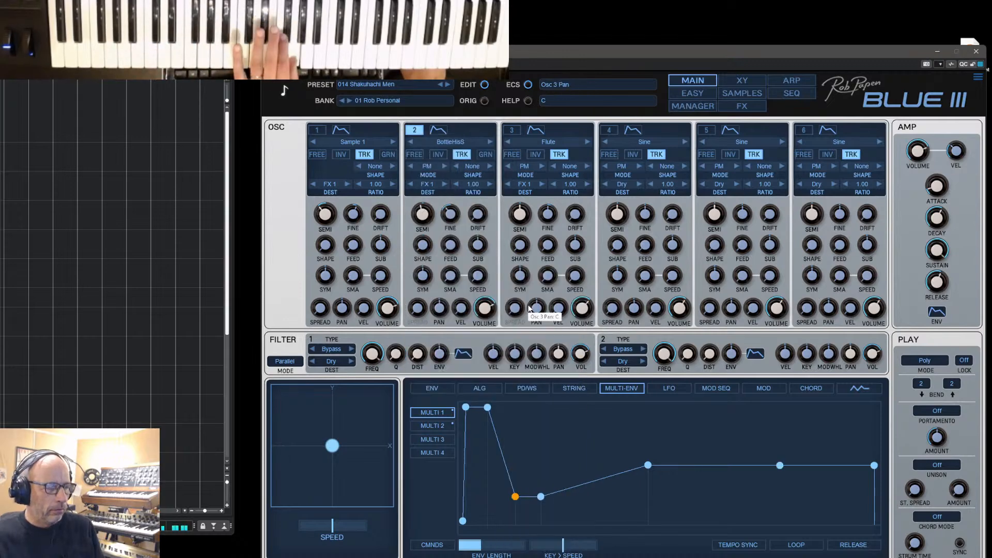
Switch oscillator 1 back on and shorten the length of Multi-Envelope 1 slightly
drag(492, 551, 488, 550)
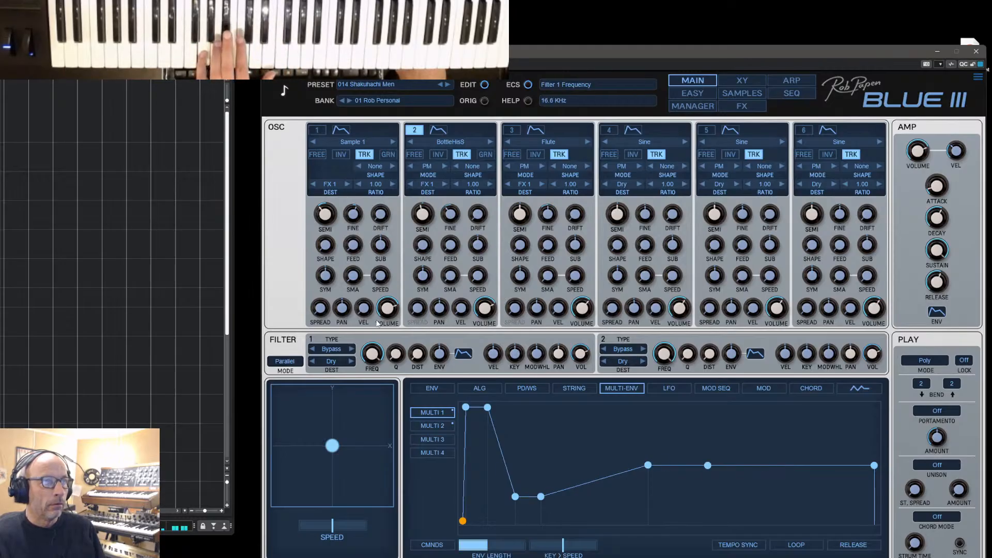
click(316, 130)
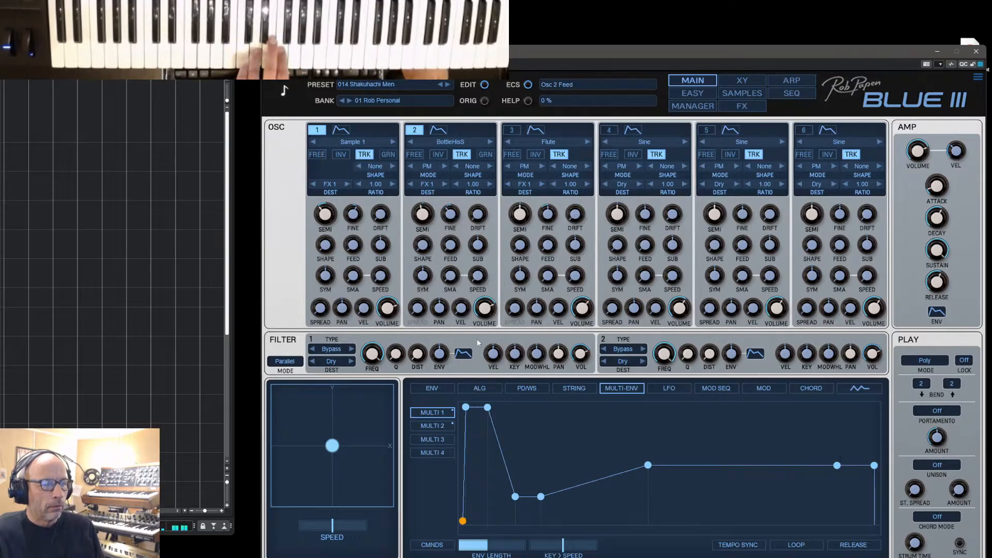
drag(476, 543, 490, 541)
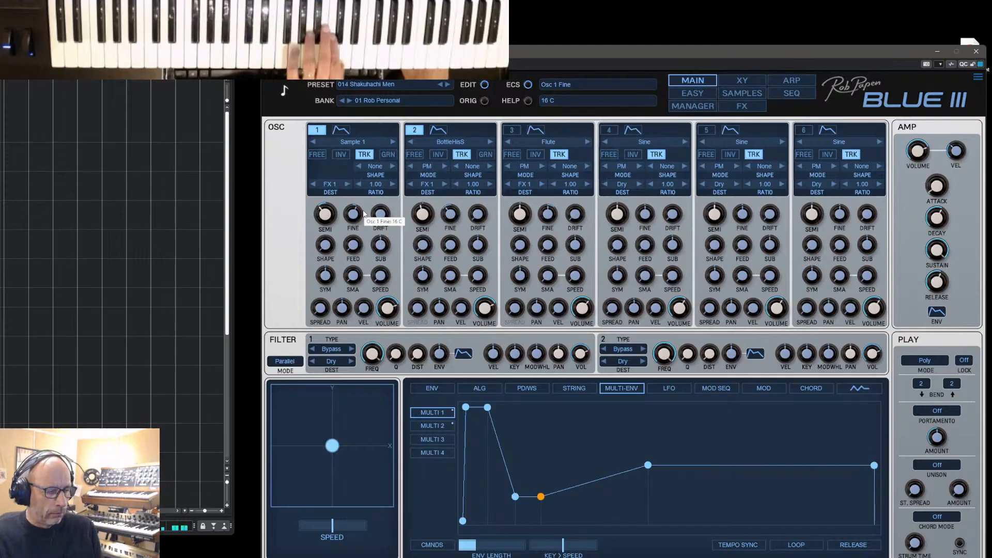
Switch oscillator 2 off and raise the Feed of oscillator 1 to about 63 %
click(413, 130)
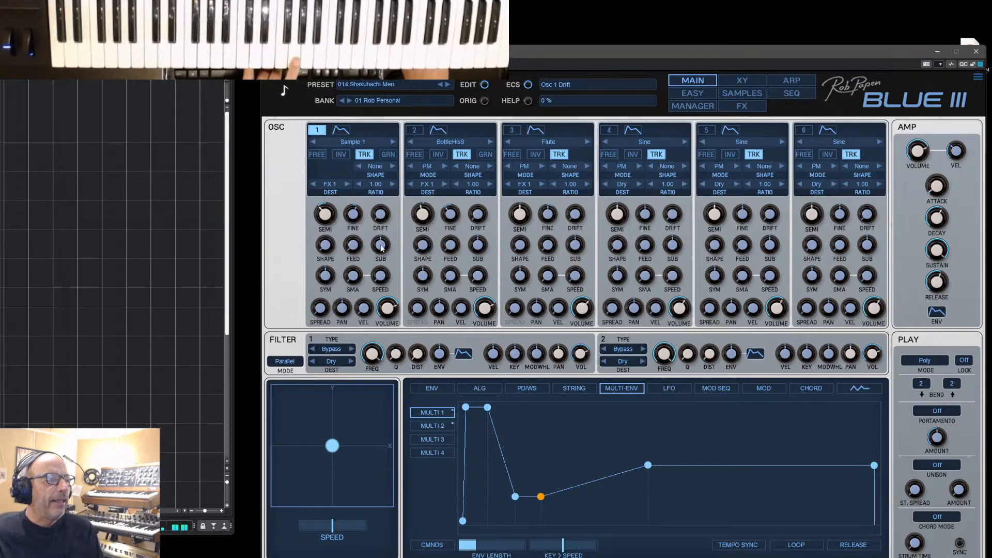
drag(362, 255, 361, 208)
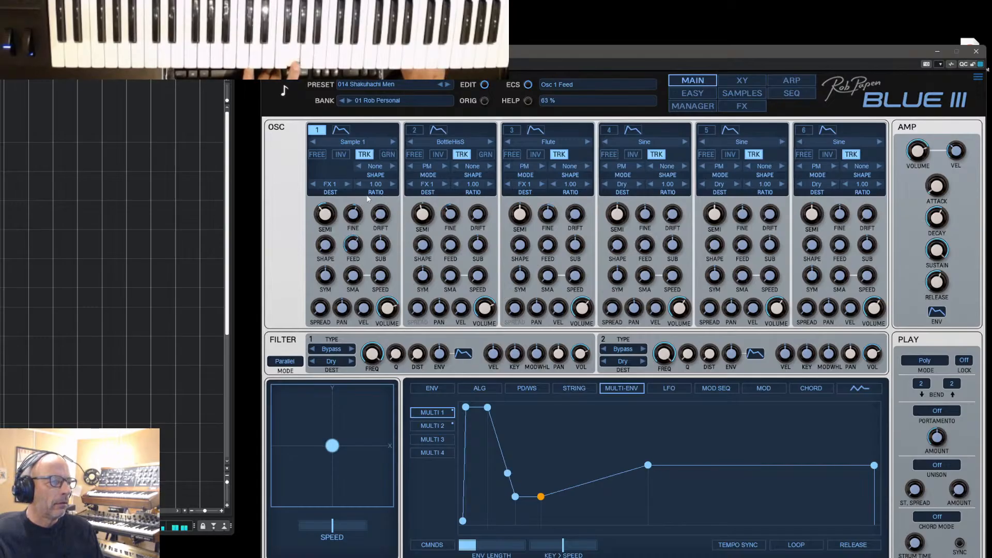
drag(352, 251, 351, 246)
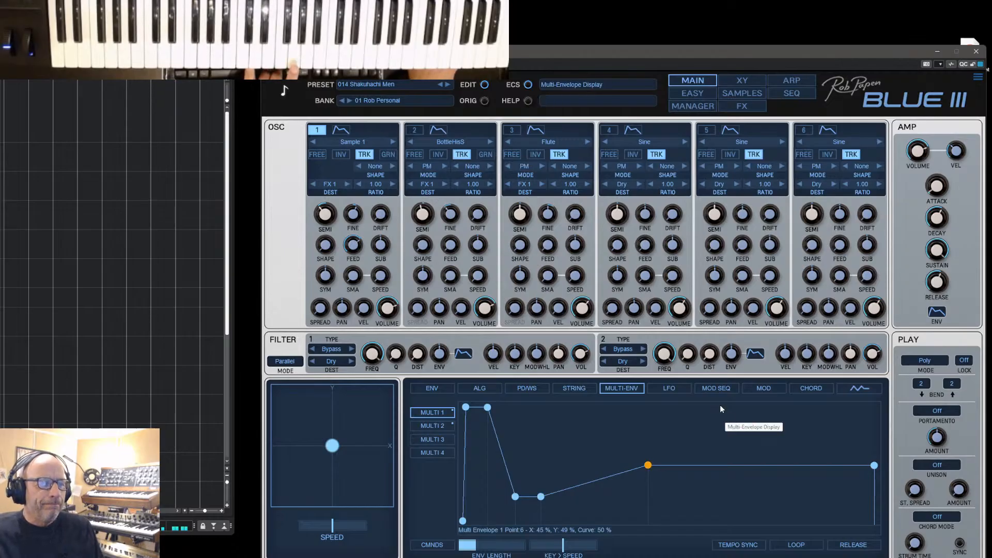
Open the source choices for modulation slot 2 and bring up the LFO/Env modulators
click(763, 388)
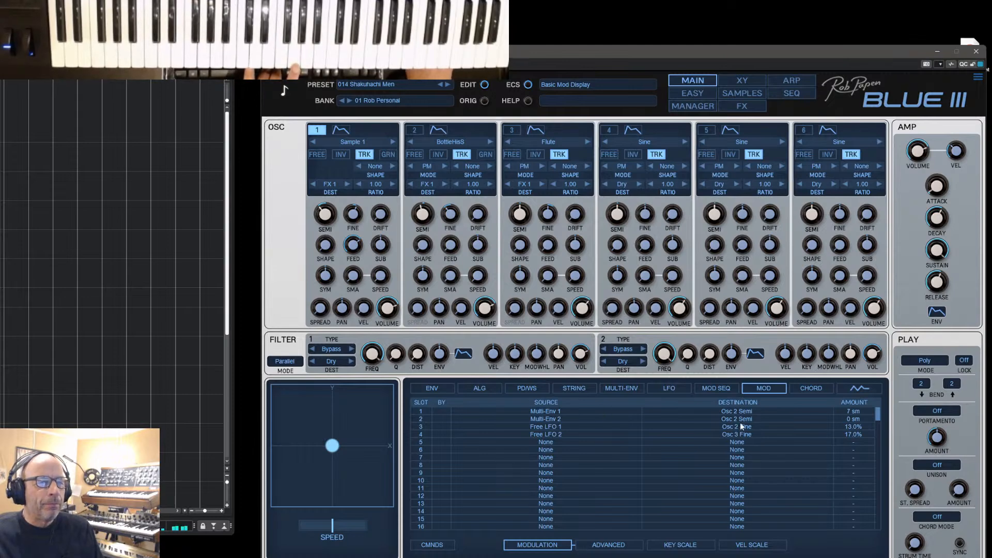
click(539, 419)
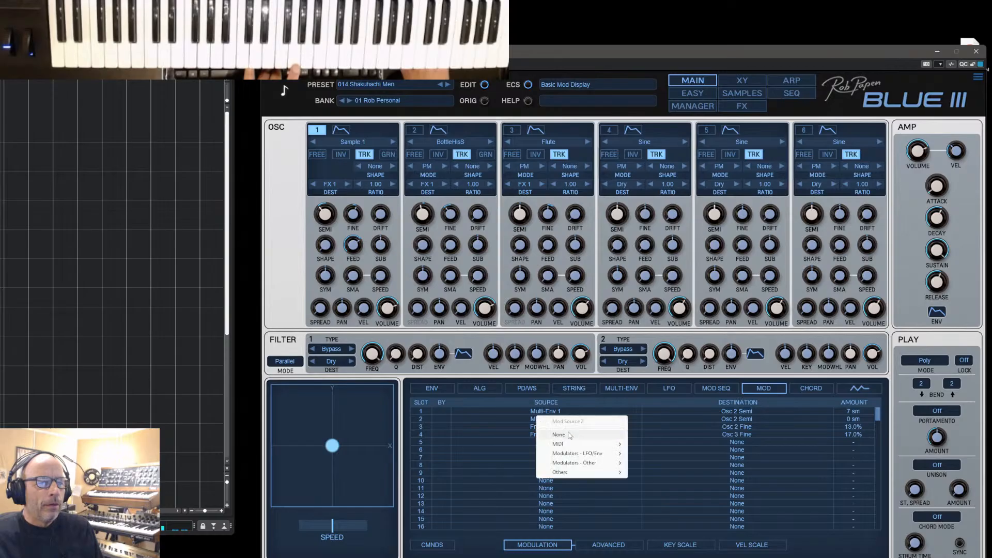
mouse_move(564, 445)
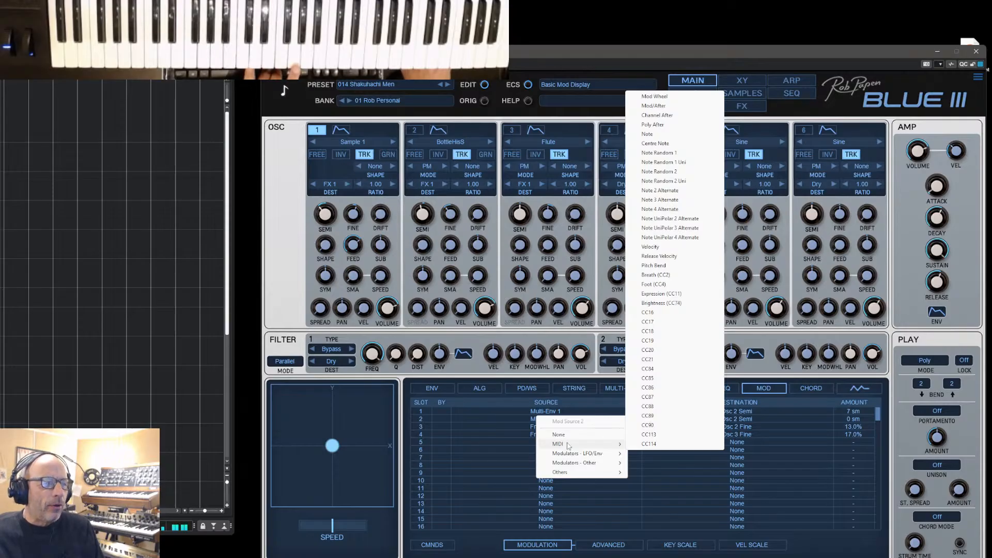
mouse_move(611, 456)
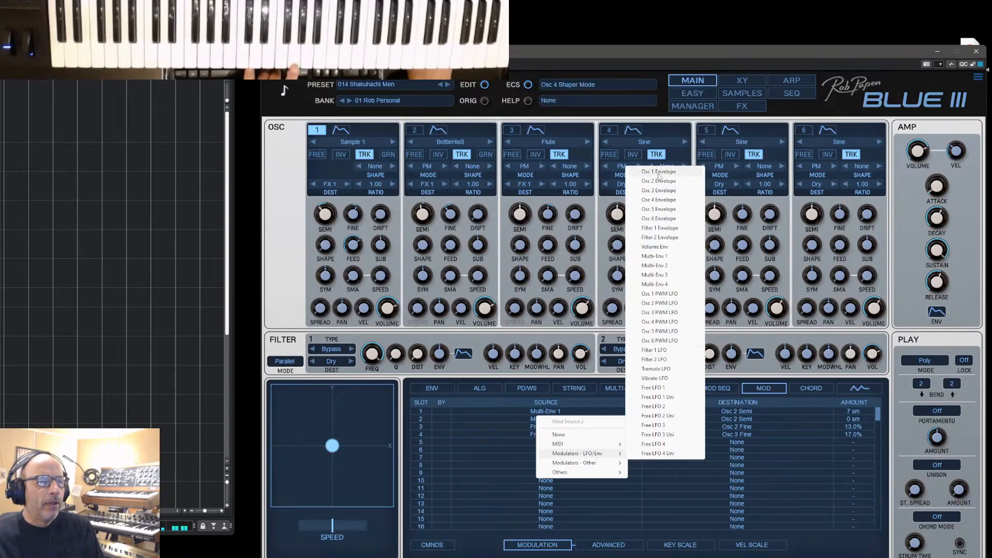
Set modulation slot 2 to route Multi-Env 1 to Osc 1 Semi with an amount of 7 sm
click(660, 256)
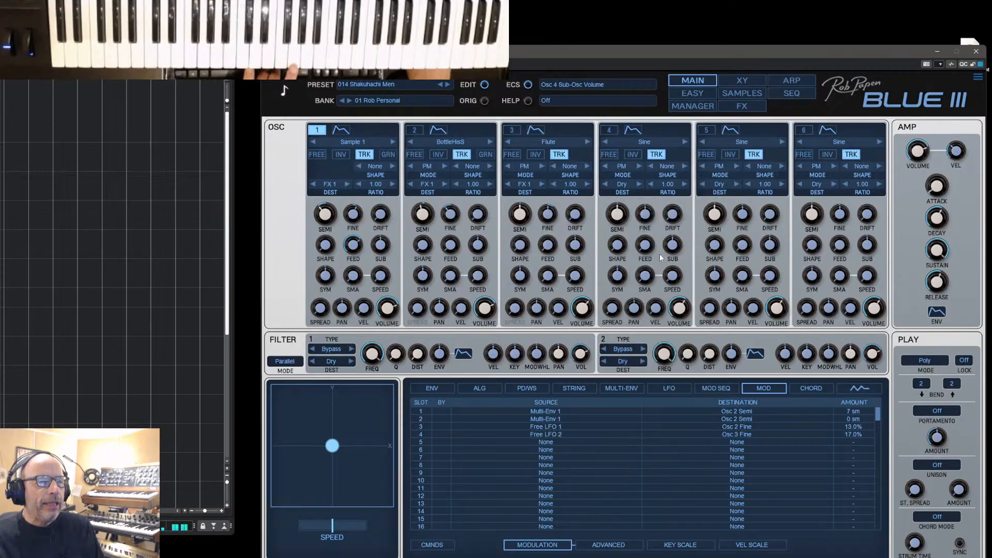
click(744, 421)
mouse_move(769, 203)
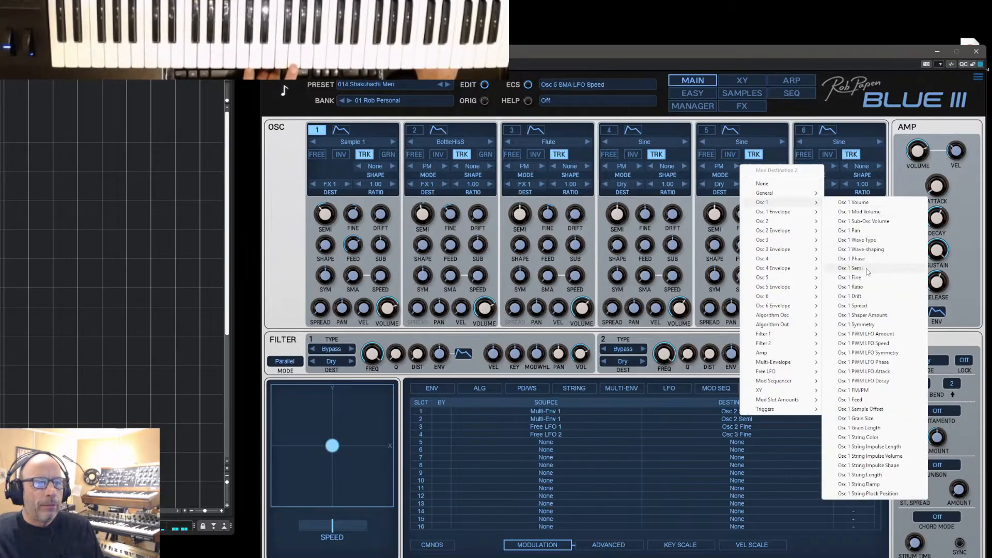
click(850, 268)
drag(850, 419, 851, 416)
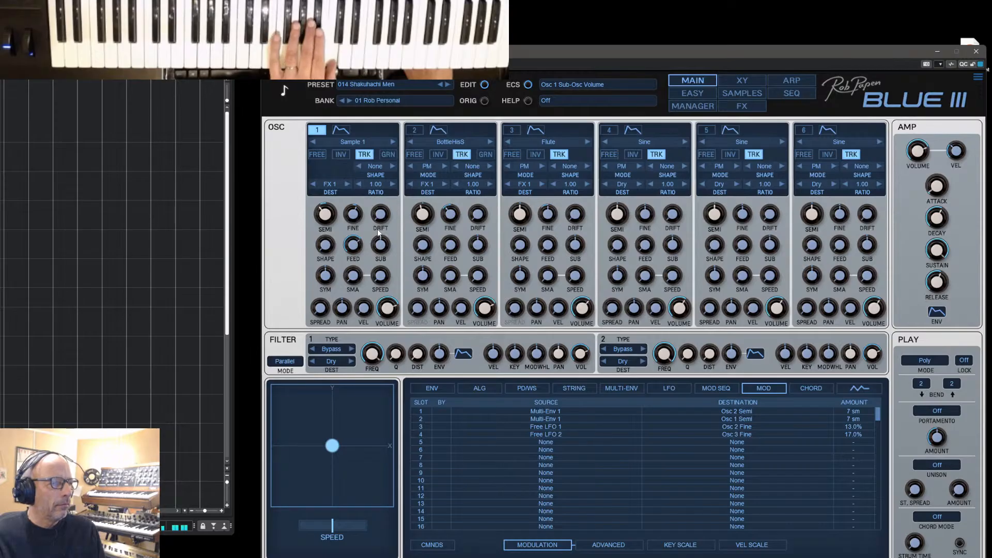
Set the oscillator 1 envelope to maximum amount and zero sustain, with a slightly shorter release
click(429, 388)
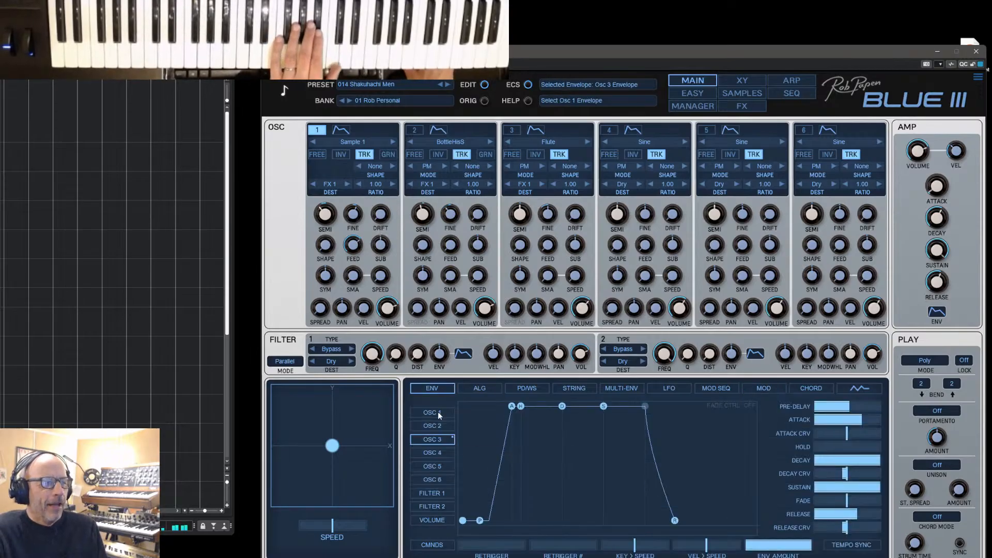
click(432, 412)
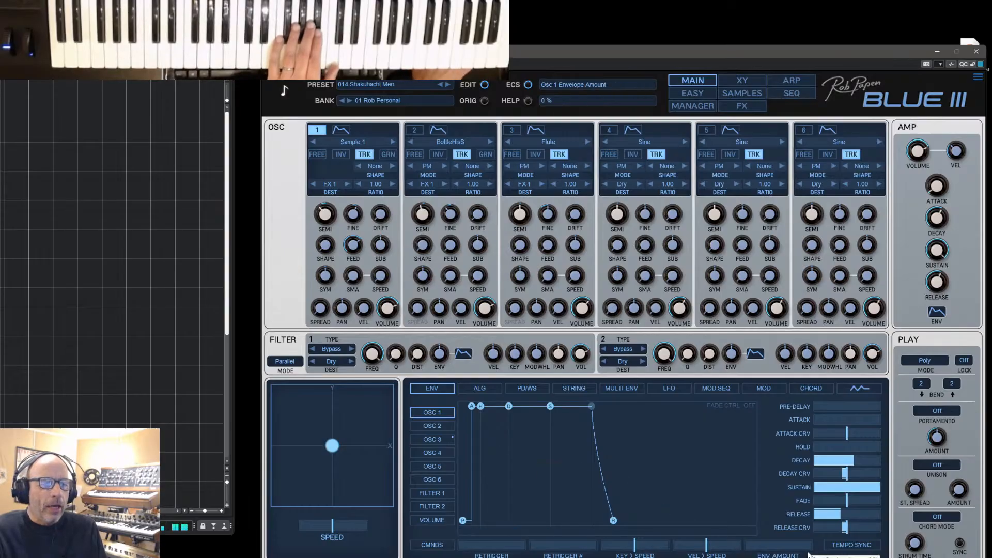
drag(758, 546, 884, 556)
drag(613, 520, 611, 522)
drag(559, 421, 544, 538)
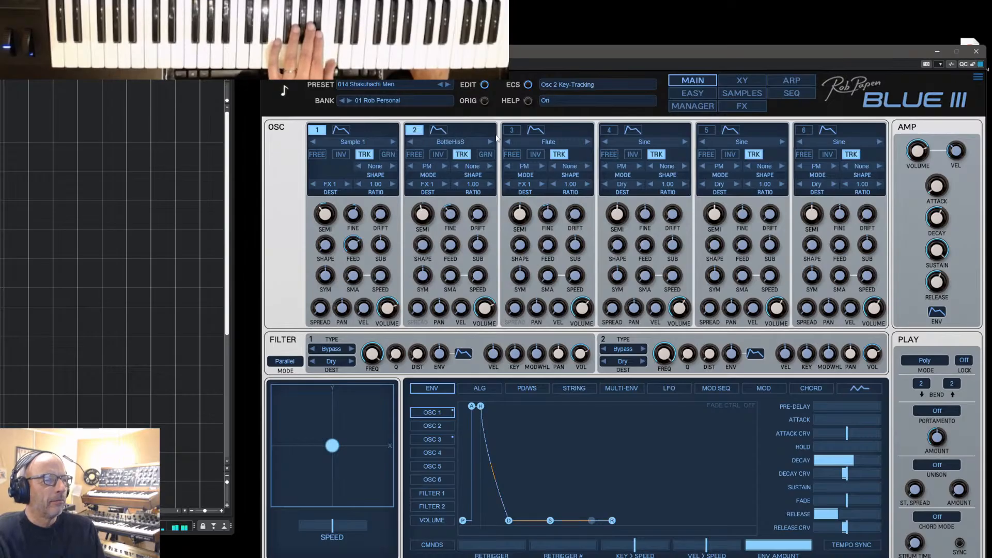
Change oscillator 2's waveform to Saw and lengthen the decay of the oscillator 1 envelope
click(410, 142)
click(442, 143)
mouse_move(448, 144)
click(542, 155)
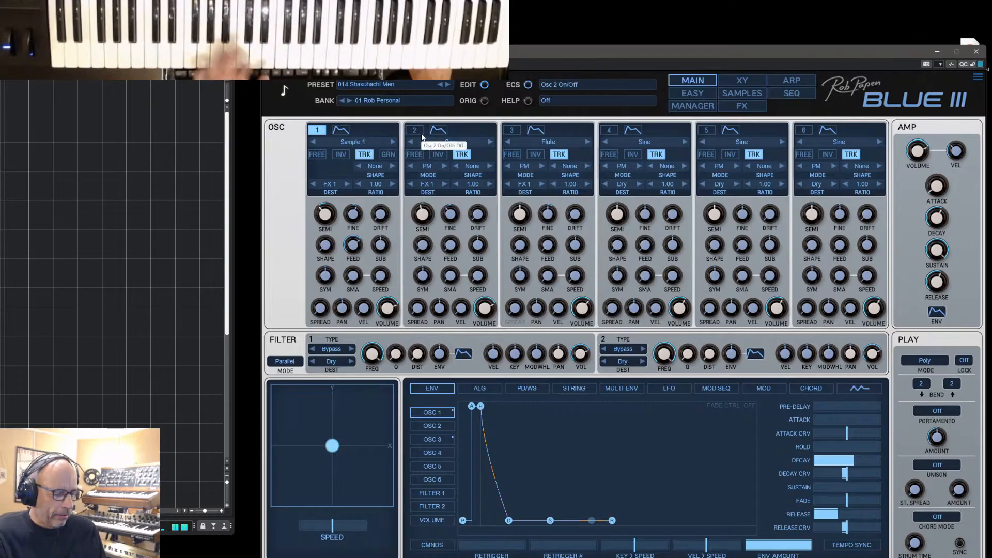
drag(511, 520, 530, 524)
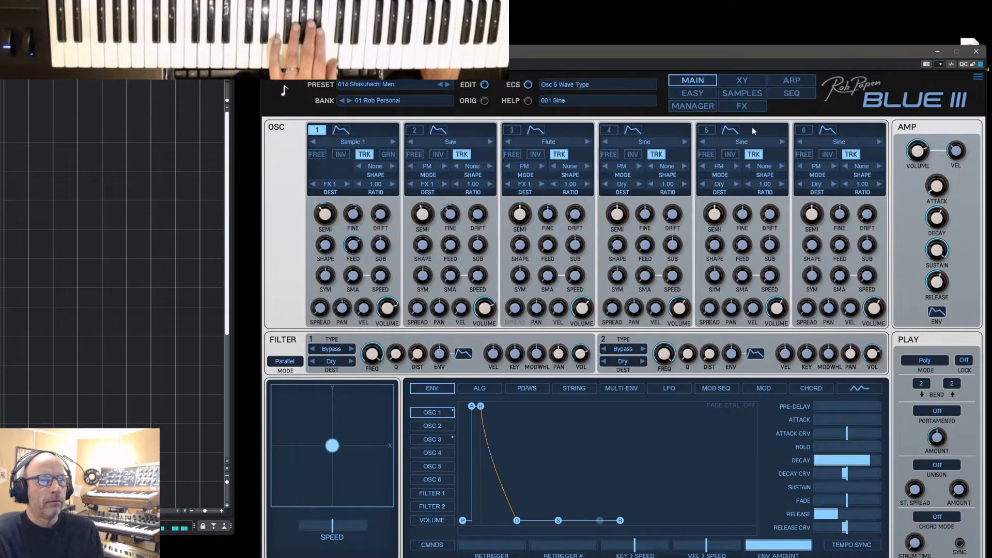
Check the patch's effects settings and return to the main synth page
click(742, 106)
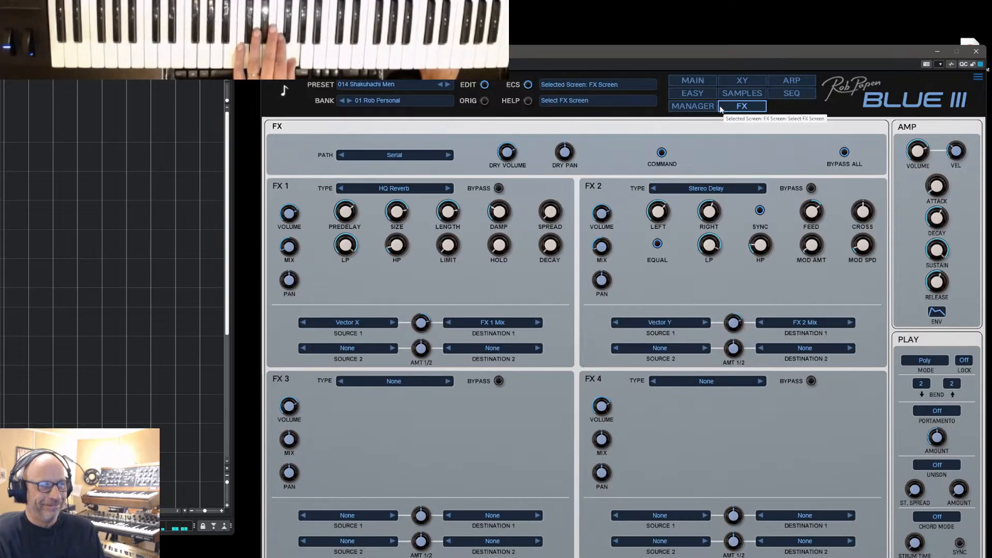
click(699, 83)
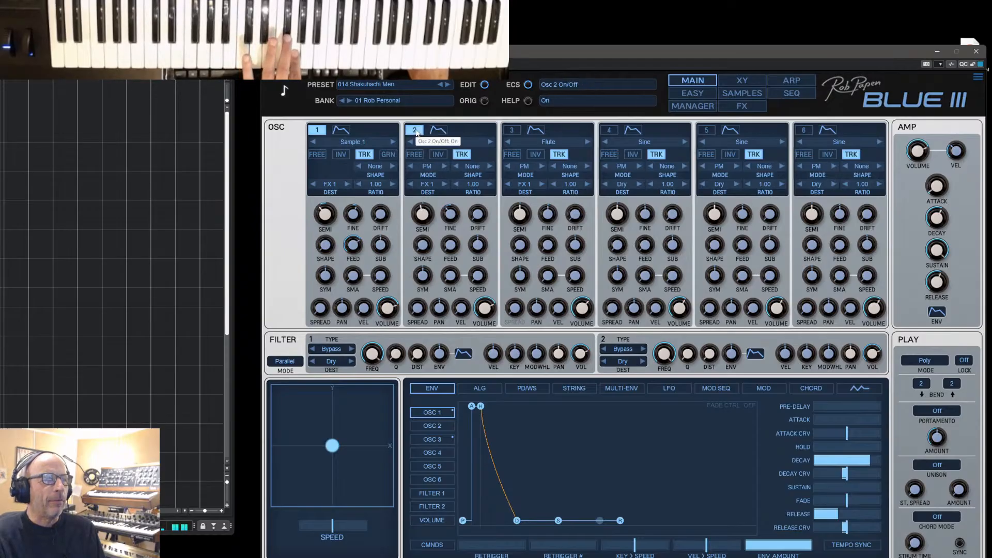
Fine-tune oscillator 1 to about -82 cents, switching oscillator 2 off and oscillators 3 and 4 on in turn for comparison
scroll(329, 220, down, 1)
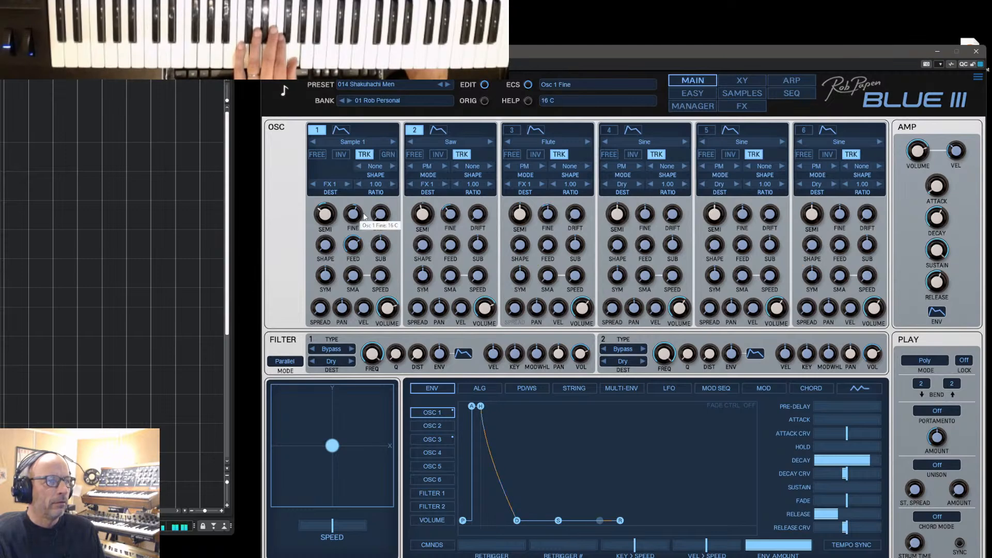
drag(356, 232, 359, 242)
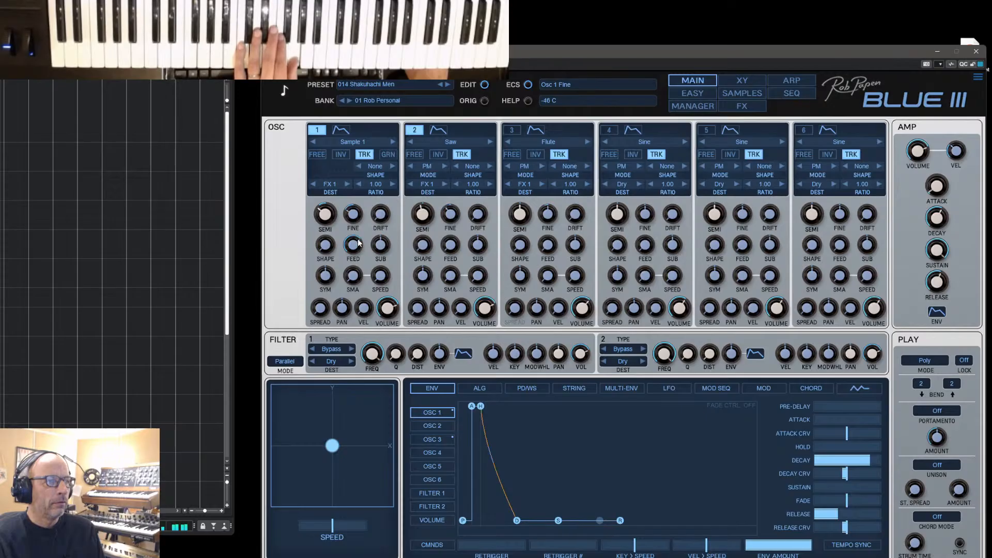
click(416, 131)
click(518, 132)
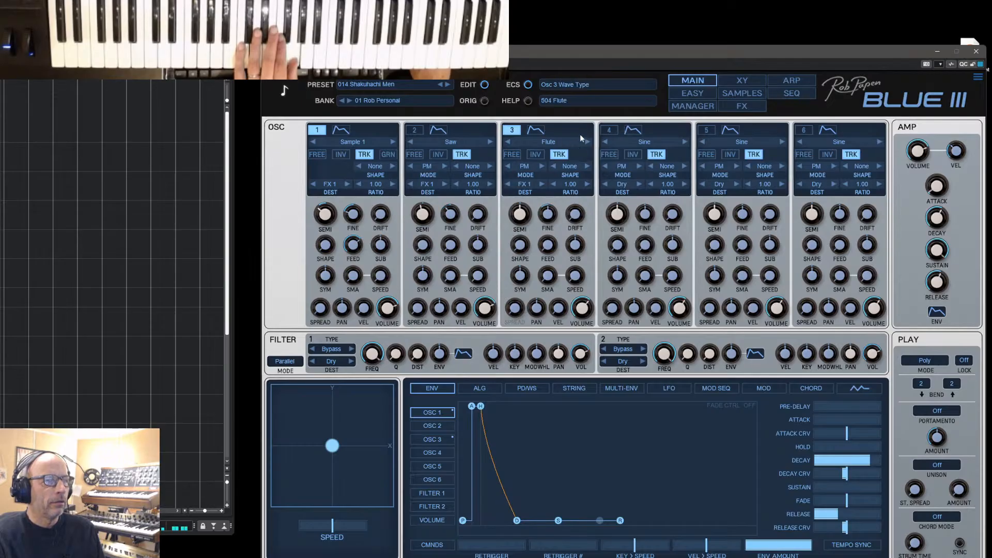
click(511, 132)
click(608, 132)
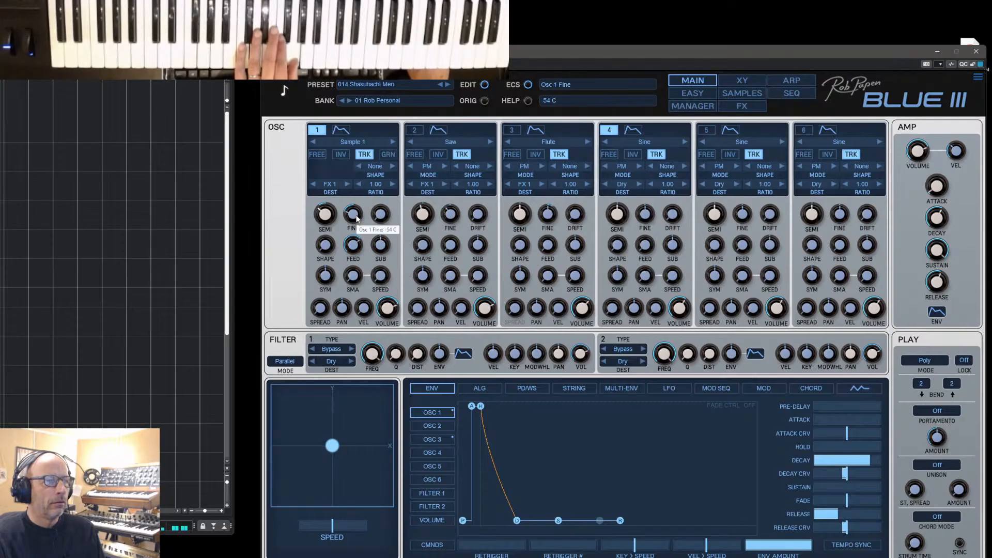
scroll(356, 216, up, 5)
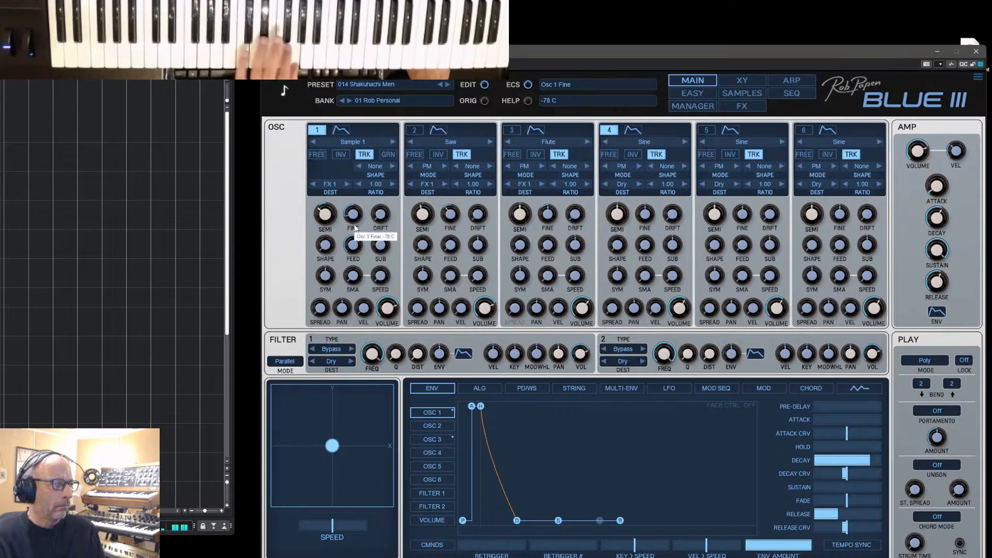
drag(352, 221, 355, 225)
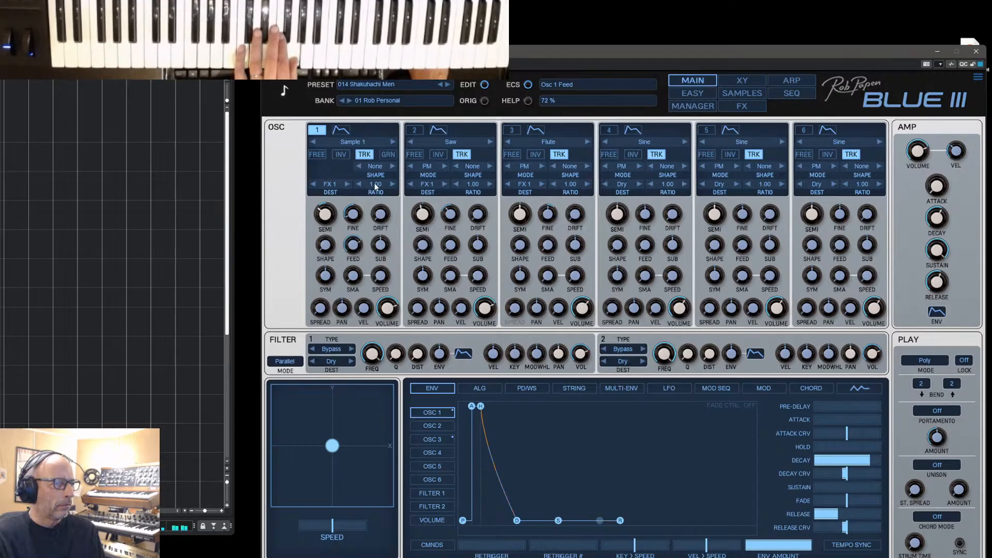
Adjust oscillator 1's feed amount and oscillator 2's volume by ear
drag(359, 238, 360, 232)
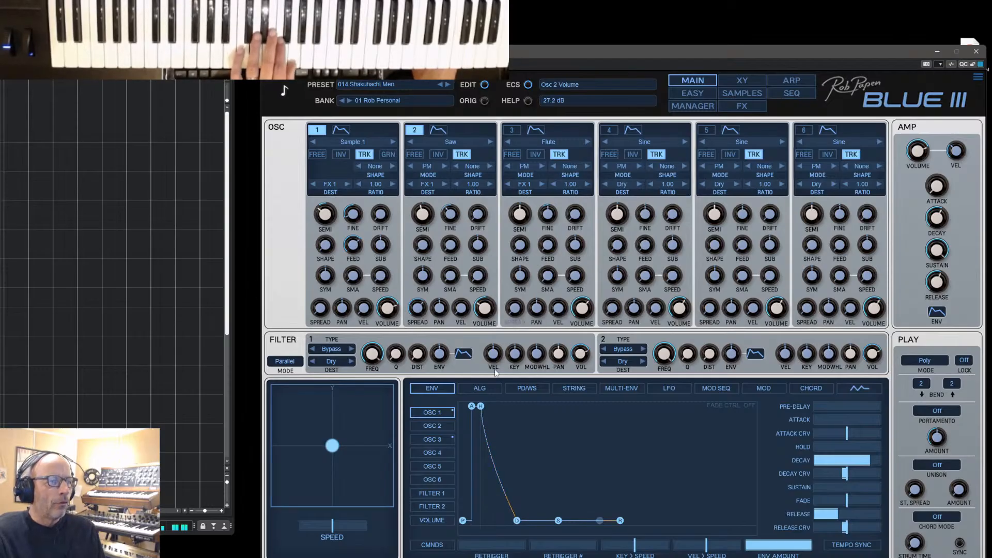
drag(497, 379, 504, 321)
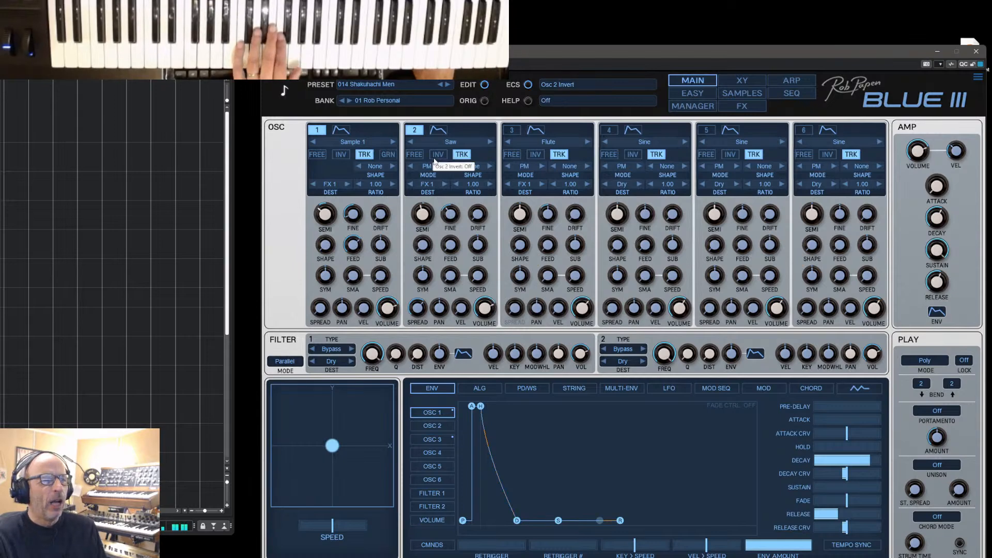
Route oscillator 2 to Filter 1 and set that filter to 12dB LP Type 1 with a lowered frequency
click(432, 187)
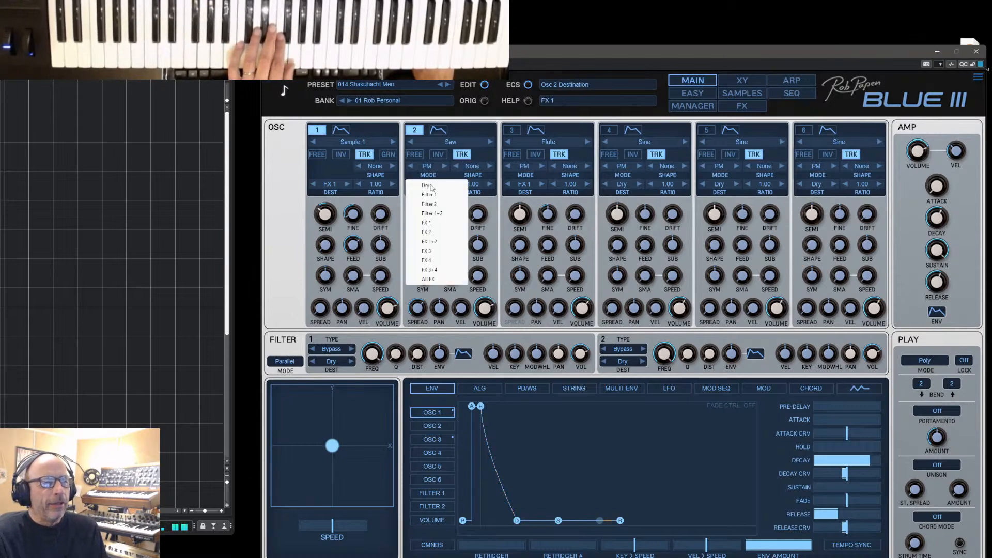
click(429, 199)
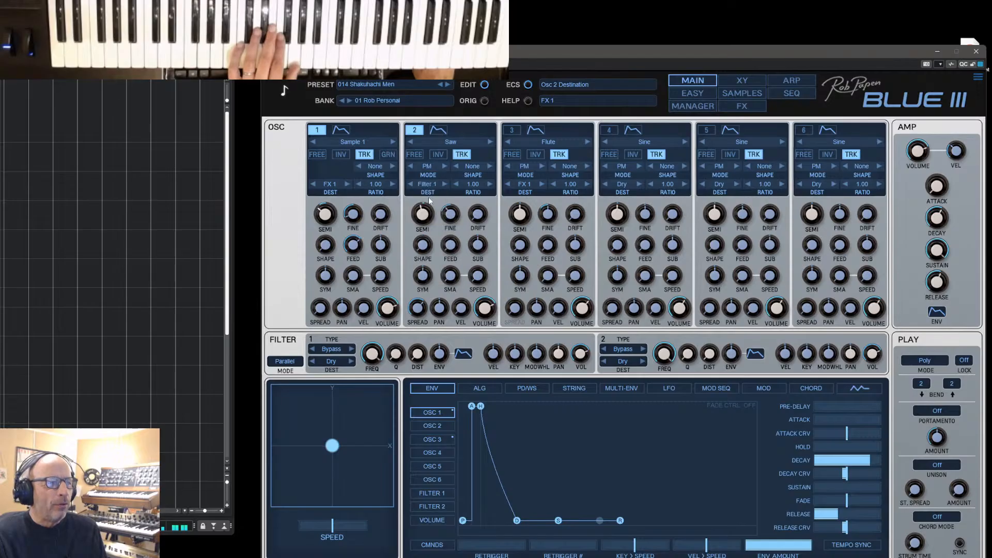
click(331, 349)
mouse_move(338, 370)
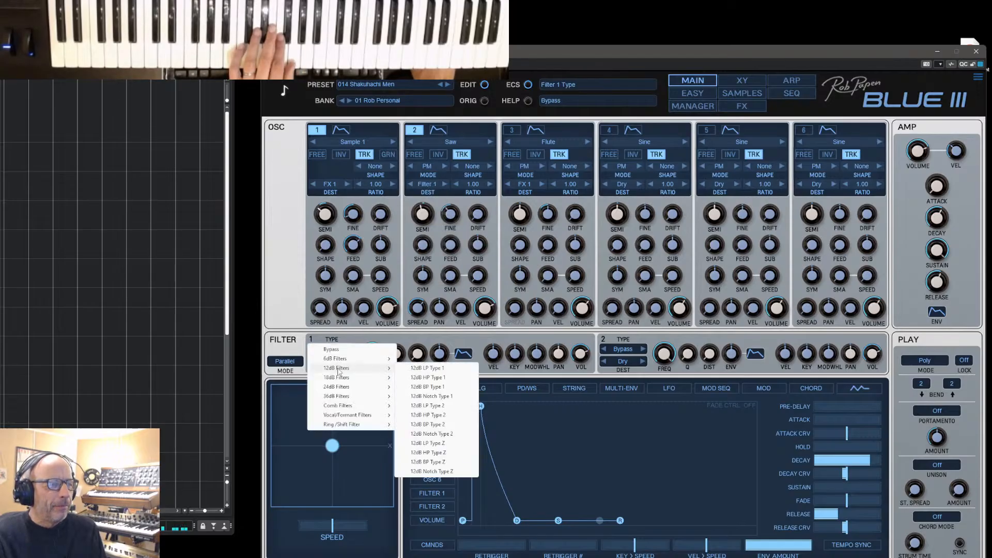
click(416, 368)
drag(372, 377, 373, 396)
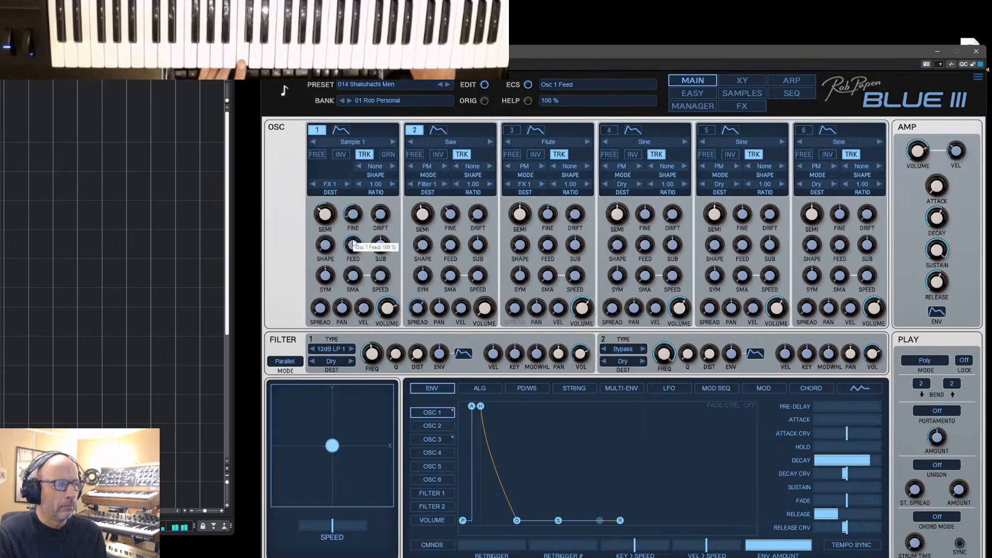
Replace oscillator 1's sample with the Vox-Syn04s waveform from Sample Stack C
click(358, 143)
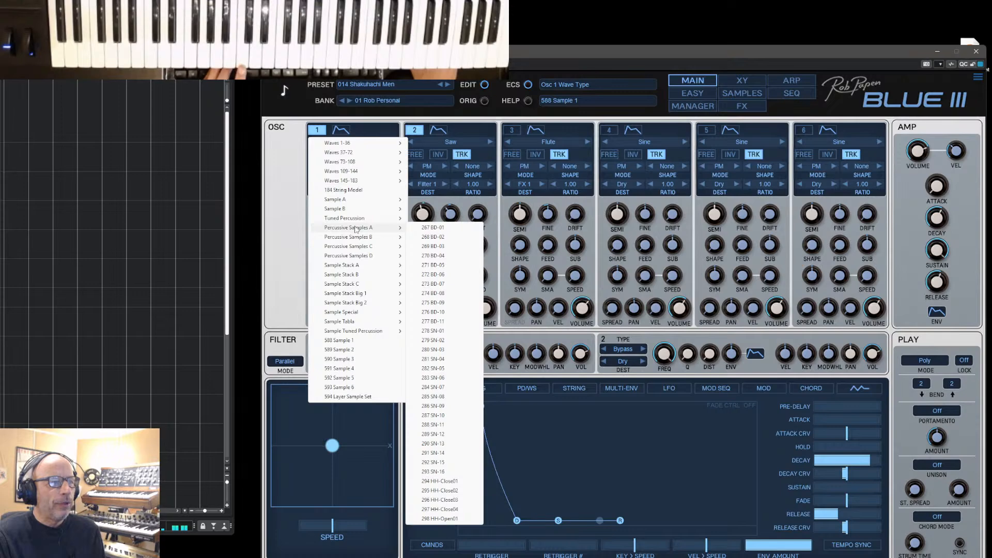
mouse_move(342, 289)
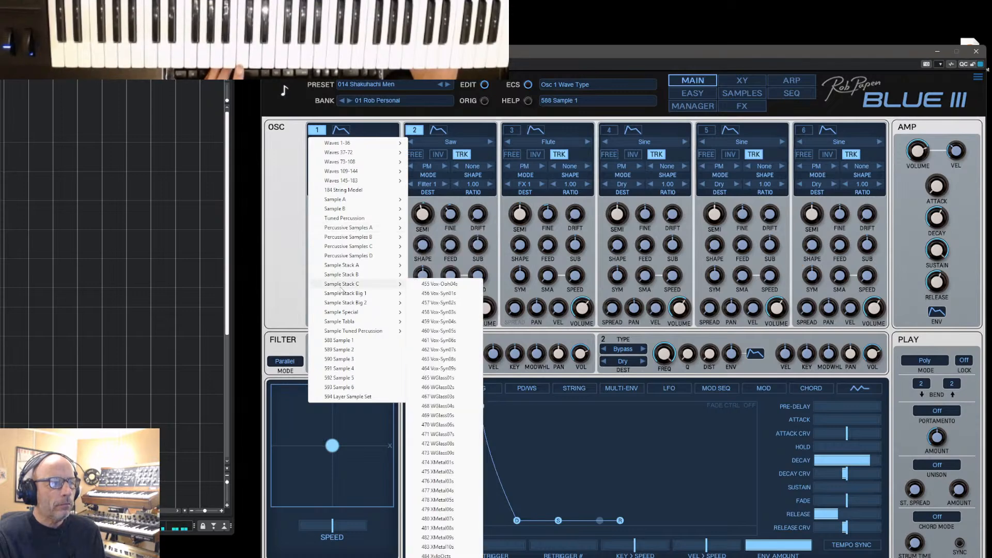
click(438, 293)
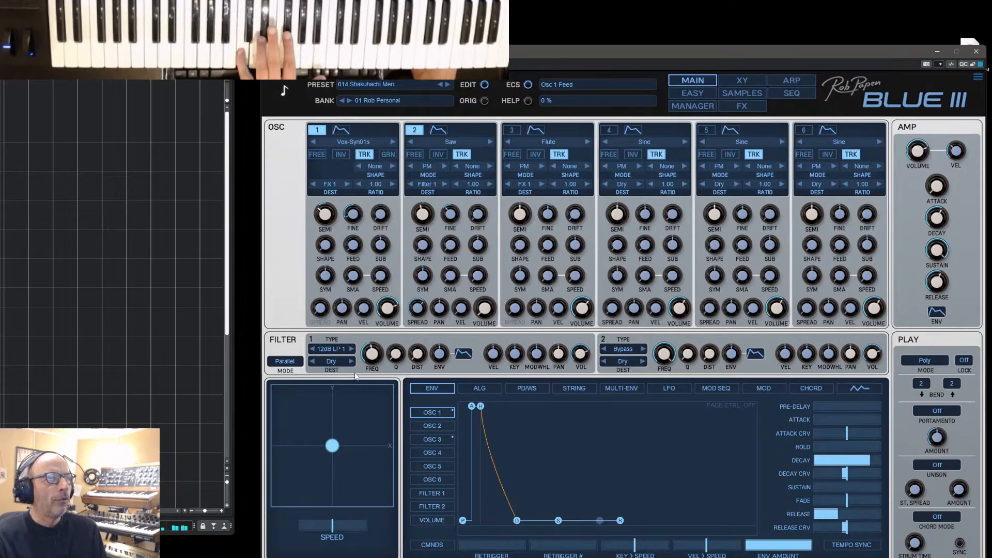
click(393, 143)
click(393, 142)
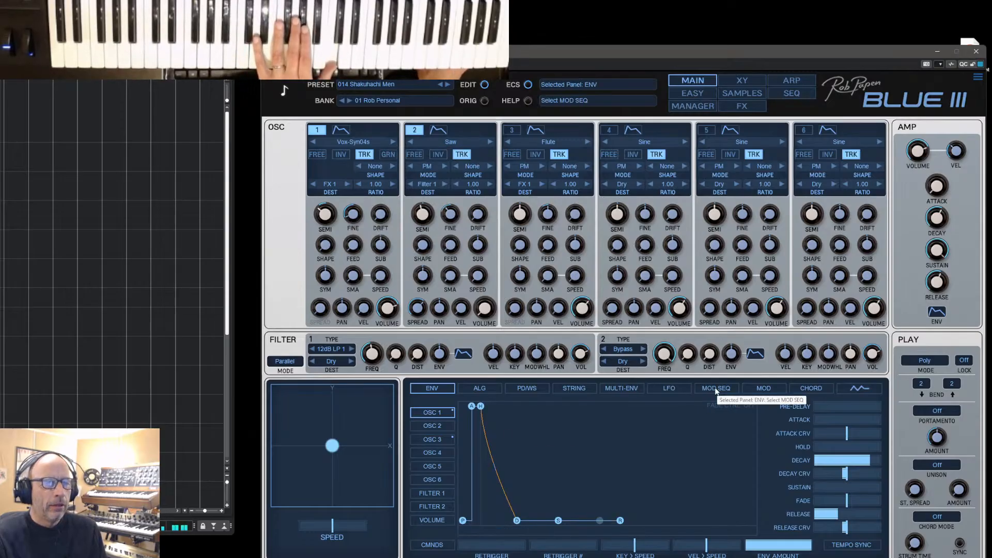
Reset the amounts of modulation slots 1 and 2 to 0 sm
click(761, 392)
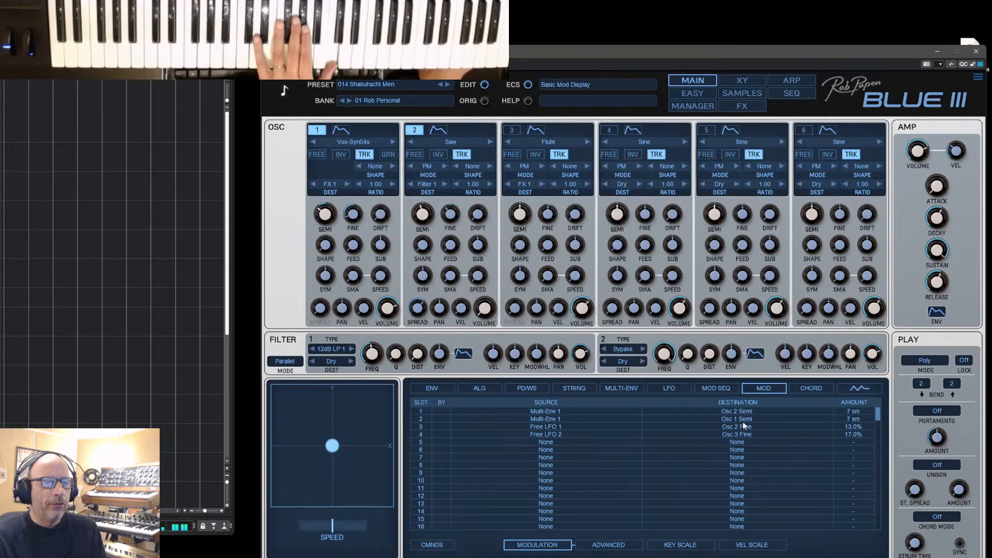
double_click(849, 420)
double_click(849, 412)
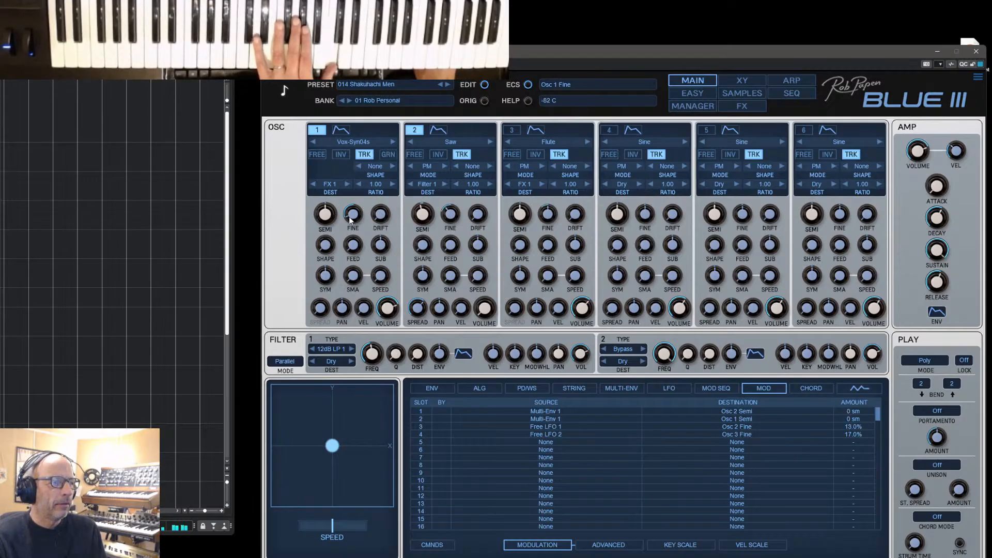
Sweep oscillator 1's feed amount up and back down to hear its effect
drag(355, 246, 371, 158)
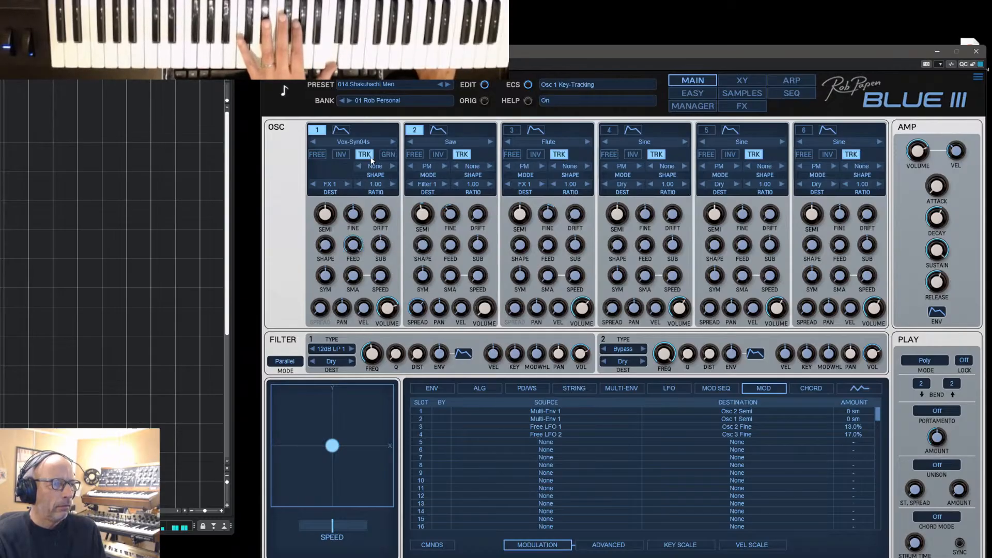
drag(365, 259, 359, 373)
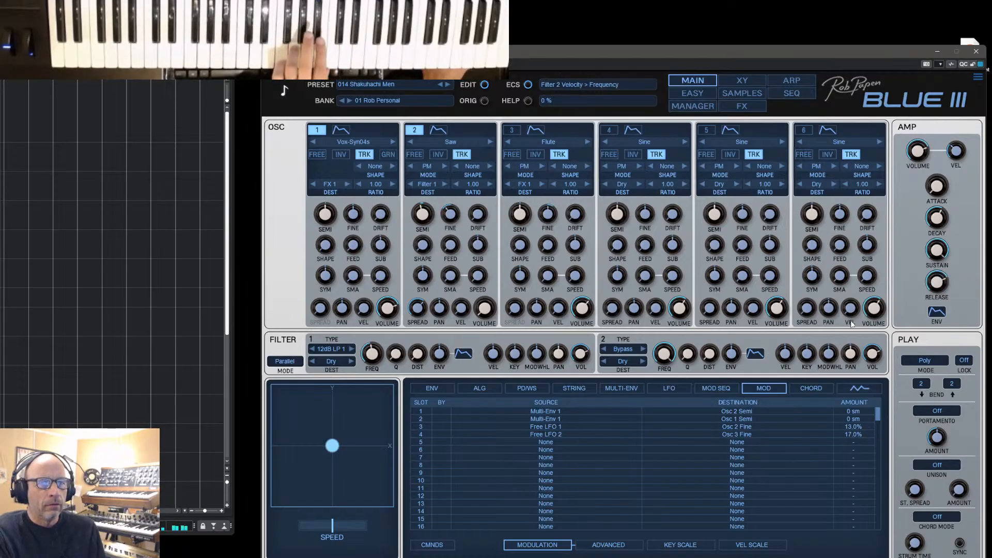
Set the oscillator 1 envelope amount to zero and raise its sustain to 55 %
click(429, 387)
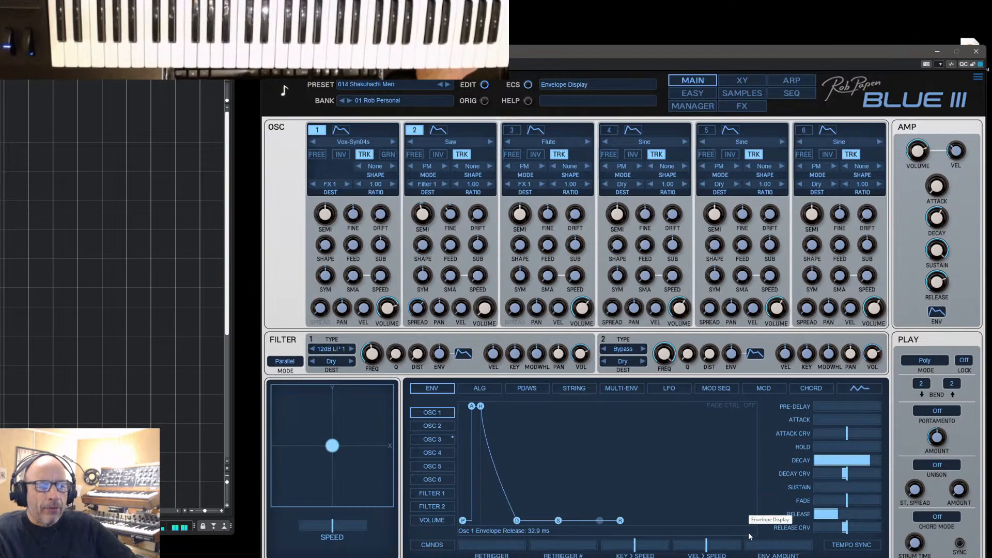
mouse_move(751, 548)
mouse_down()
mouse_move(821, 549)
mouse_move(771, 549)
mouse_up()
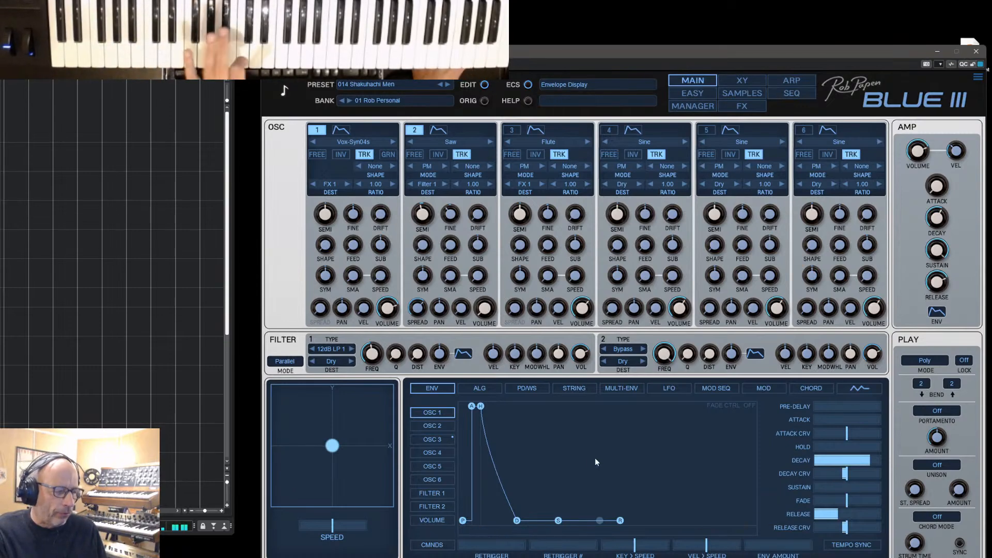
drag(559, 519, 560, 471)
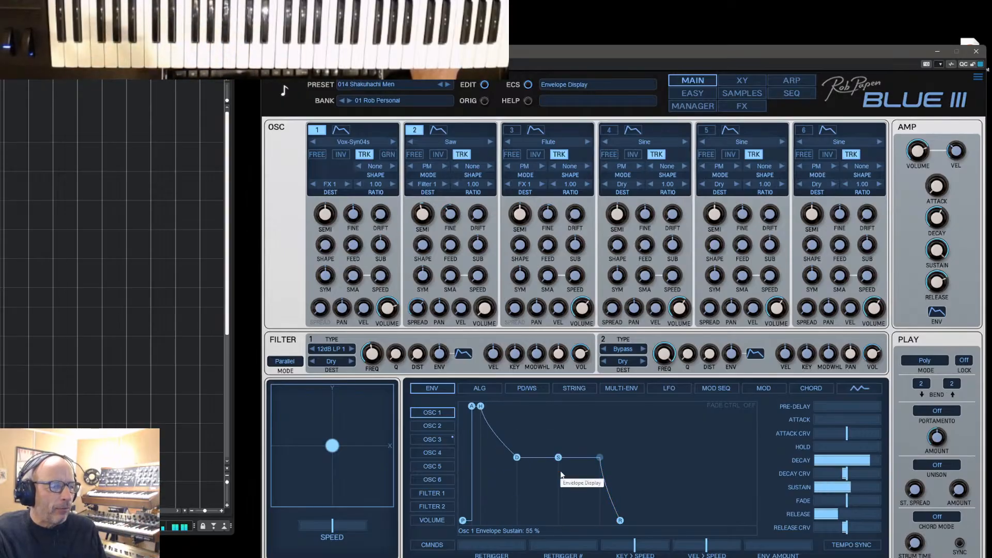
click(431, 439)
click(431, 412)
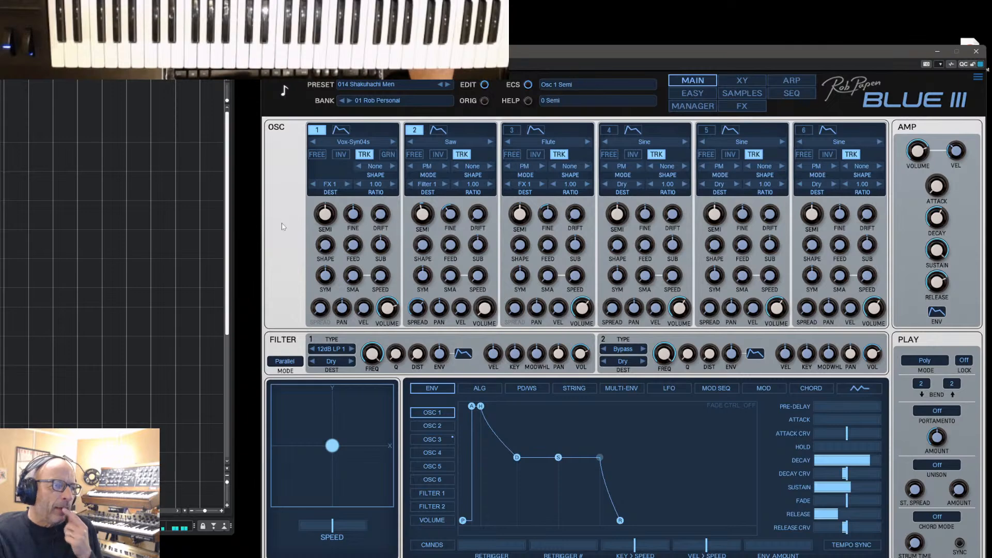
Raise oscillator 1's feed amount to about 32 %
drag(354, 247, 365, 219)
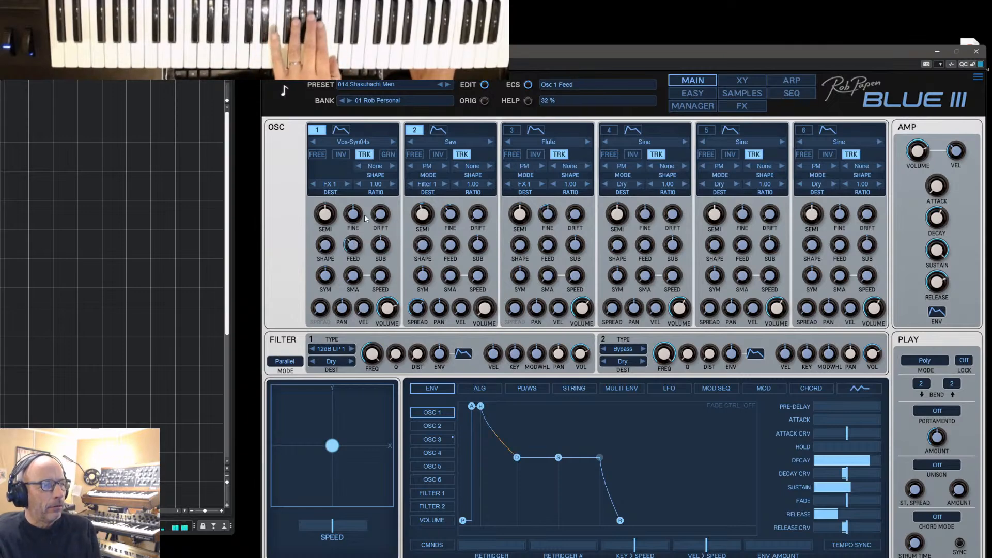
Raise oscillator 1's envelope sustain to 100 % and lengthen its attack and release
drag(385, 173, 360, 360)
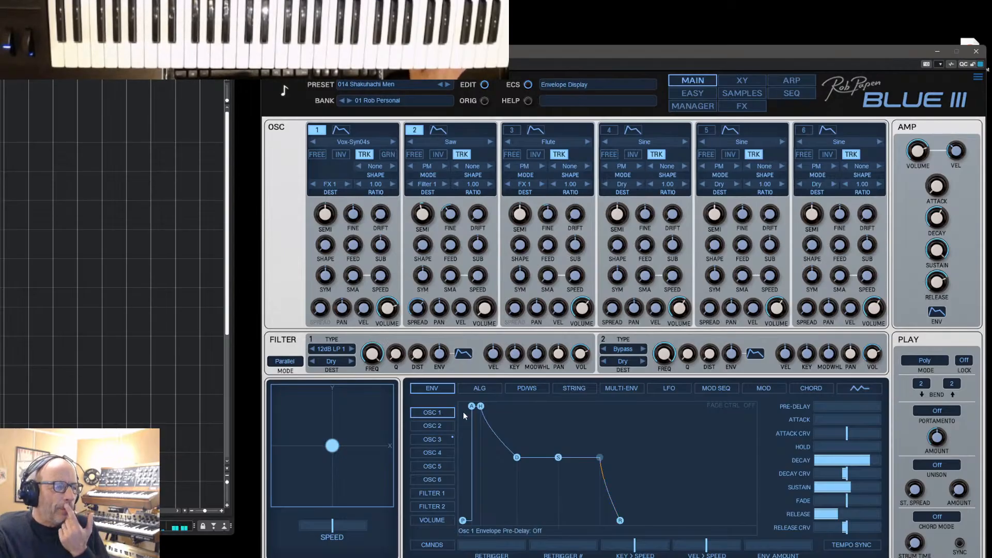
drag(570, 461, 569, 406)
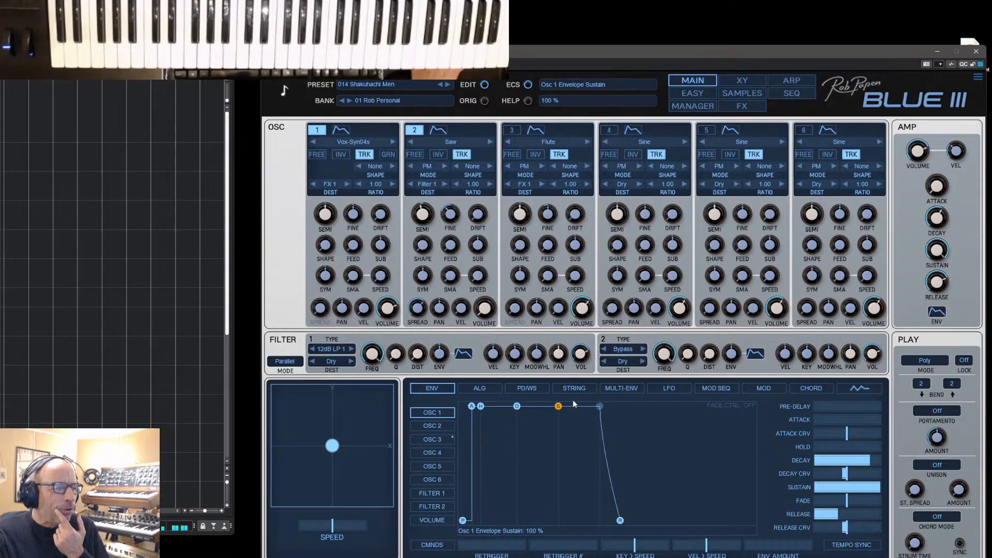
drag(471, 406, 551, 411)
mouse_move(650, 520)
mouse_down()
mouse_move(671, 520)
mouse_move(658, 520)
mouse_up()
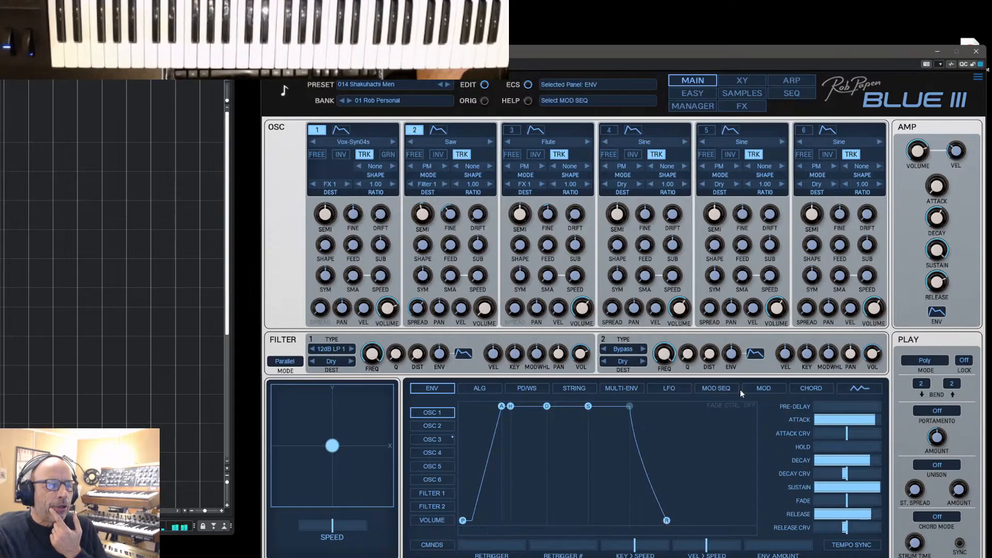
Set modulation slot 1 to source Osc 1 Envelope and destination Osc 1 Feed with an amount of 100 %
click(764, 388)
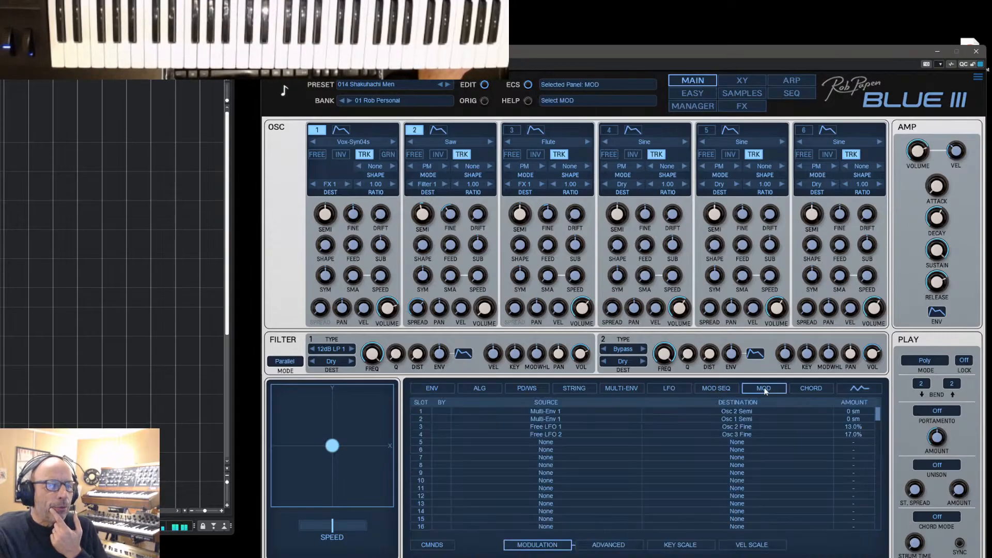
click(541, 414)
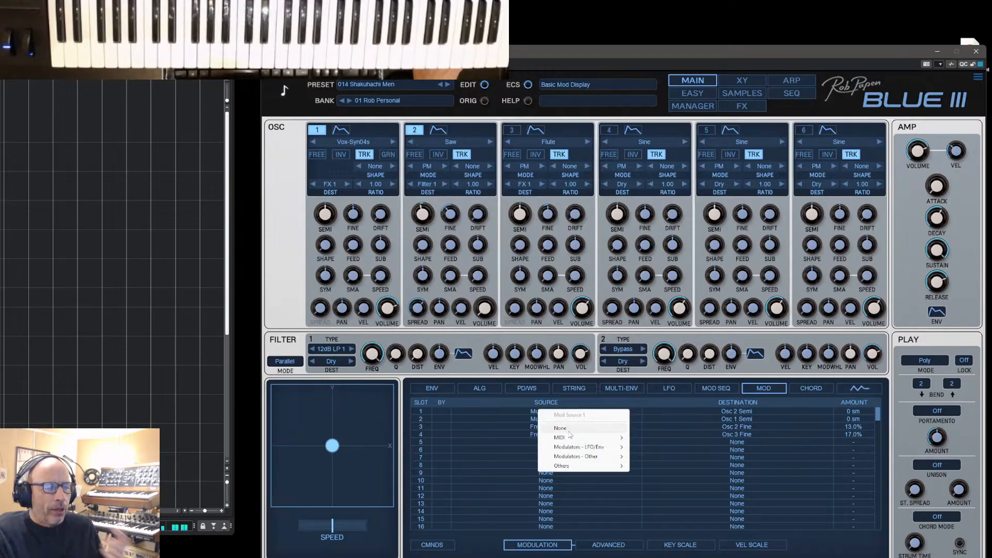
mouse_move(573, 451)
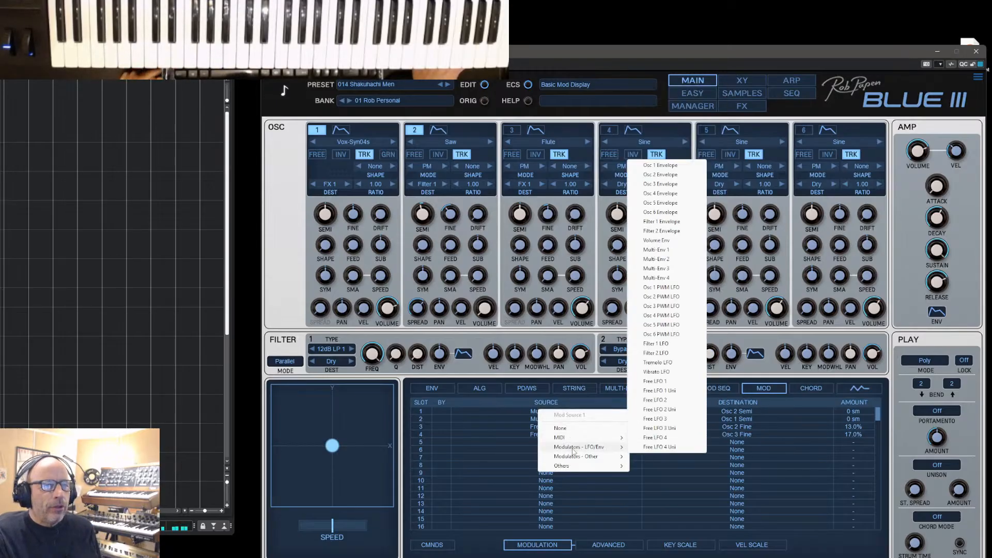
click(667, 166)
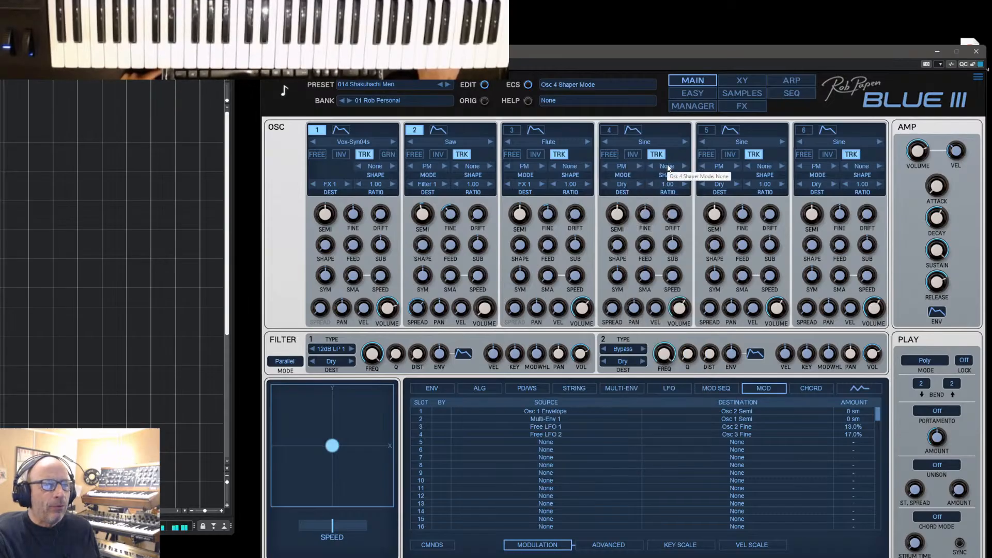
click(741, 412)
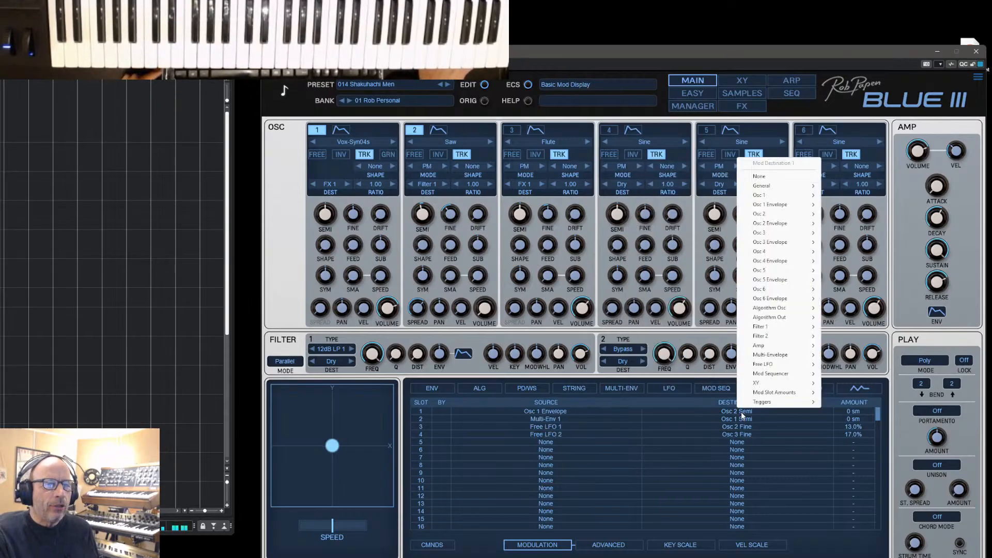
mouse_move(785, 196)
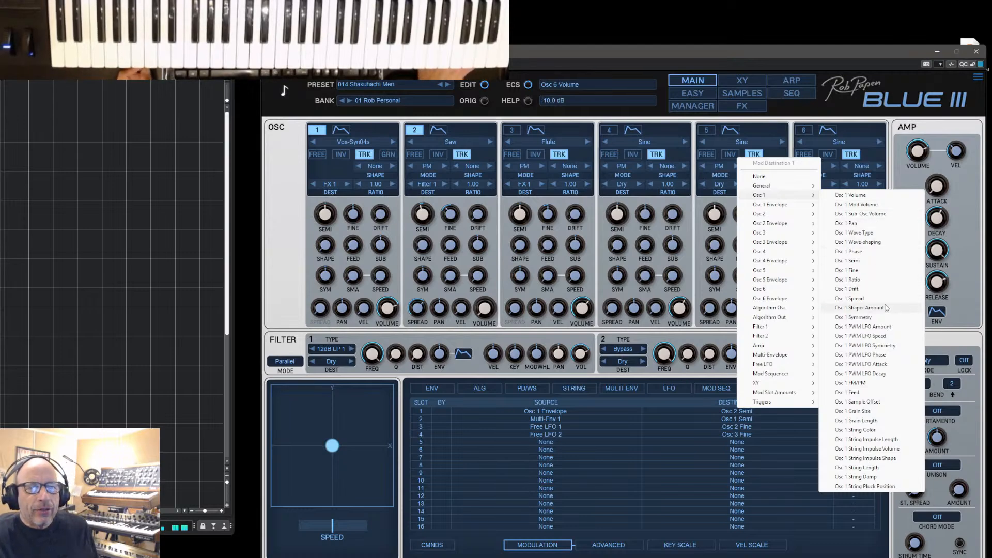
click(853, 392)
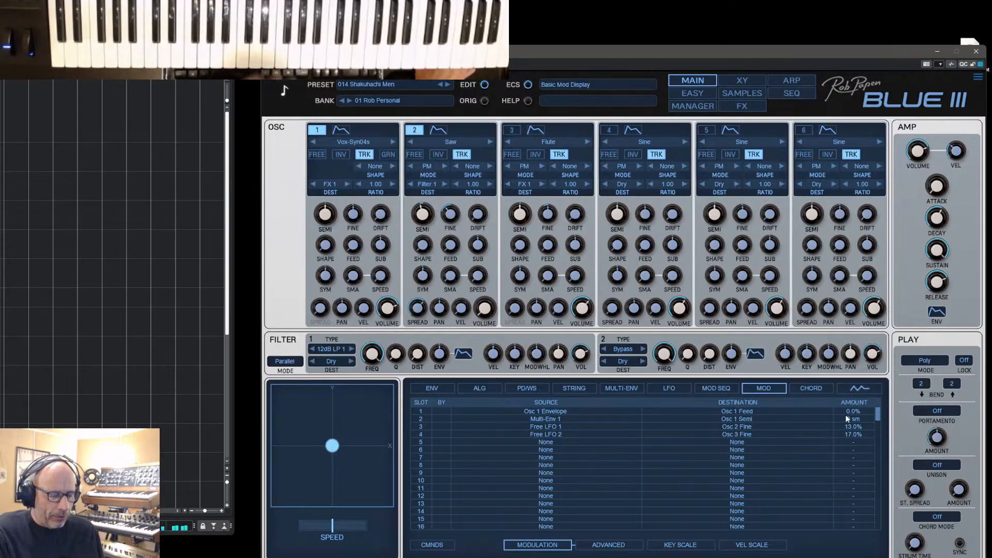
drag(848, 414, 854, 391)
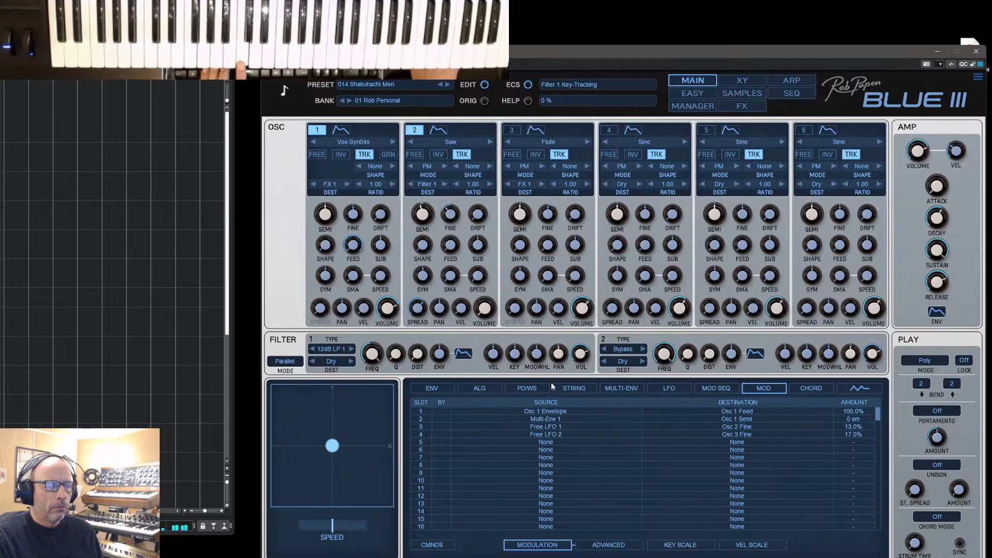
Shorten oscillator 1's envelope attack and step its waveform forward to Vox-Syn08s
click(432, 388)
drag(499, 409, 447, 412)
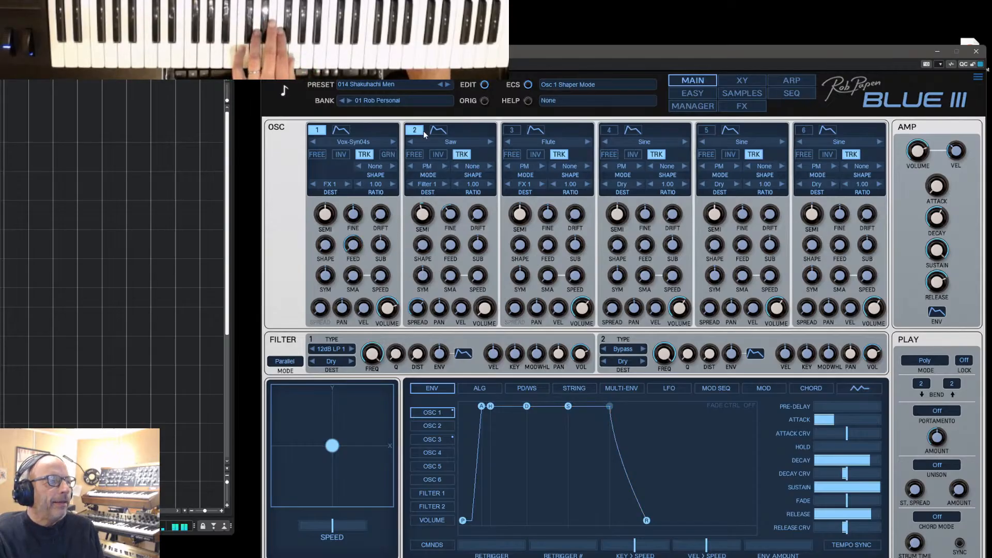
click(393, 142)
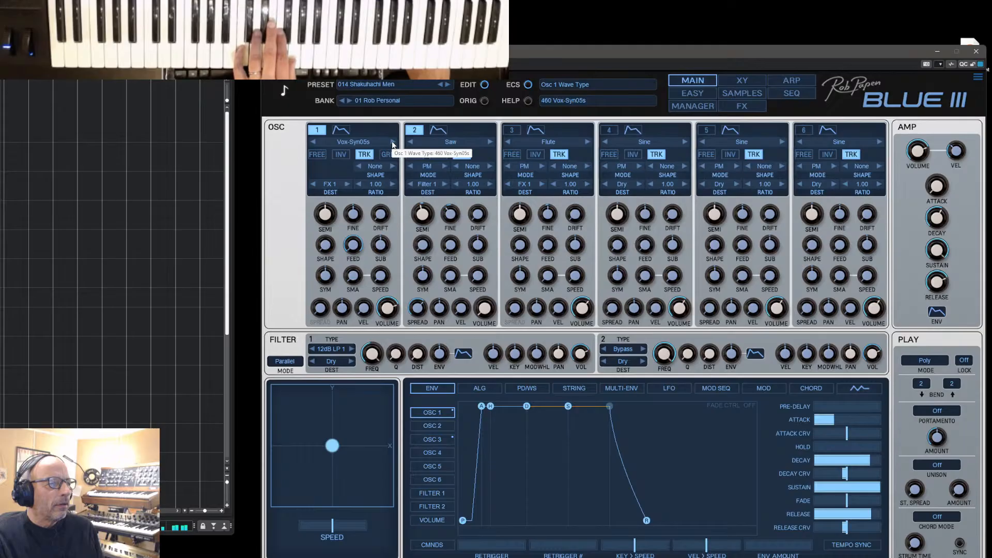
click(394, 143)
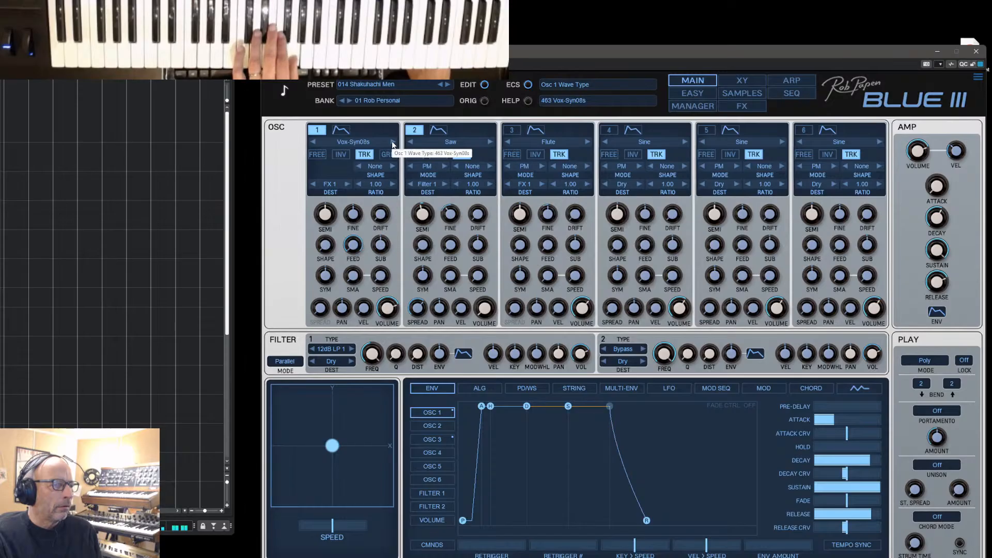
Add pre-delay to oscillator 1's envelope and step its waveform back to Vox-Syn03s
drag(816, 407, 841, 420)
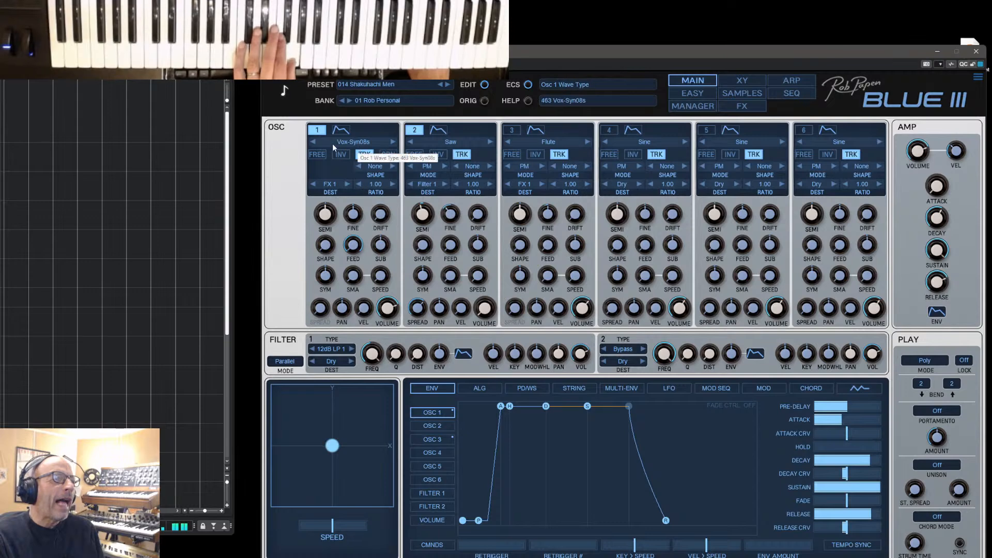
click(312, 142)
click(312, 141)
click(312, 142)
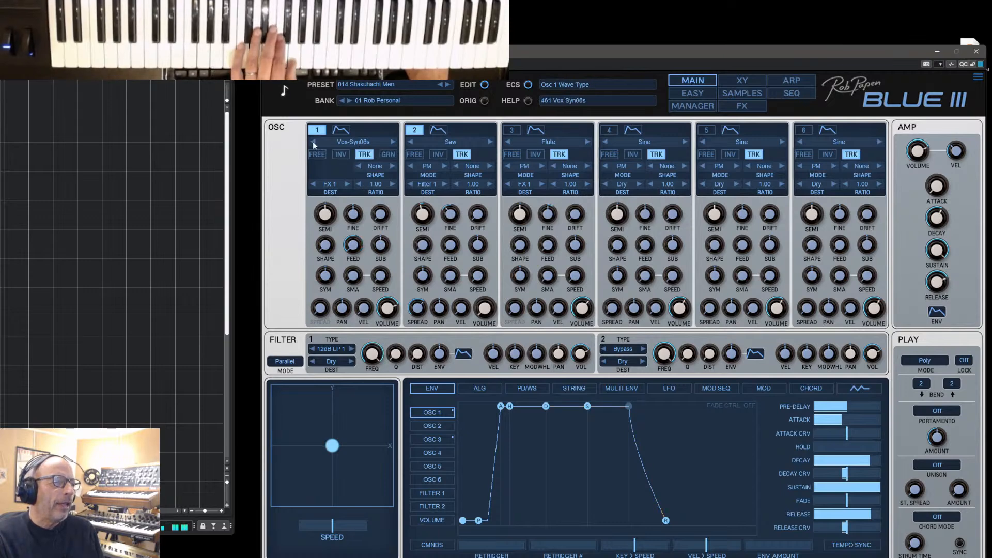
click(312, 141)
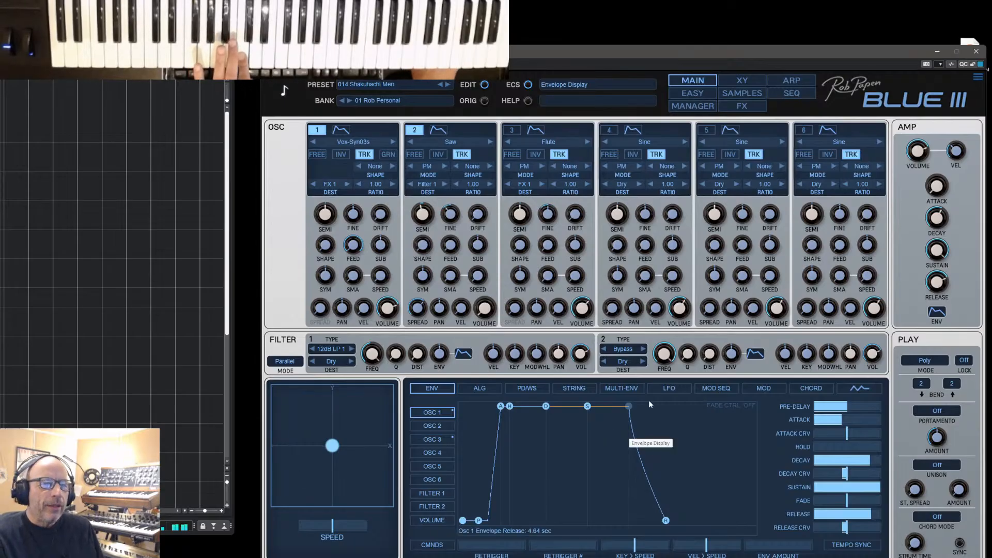
Reduce the amount of modulation slot 1, Osc 1 Envelope to Osc 1 Feed, to 37 %
click(763, 388)
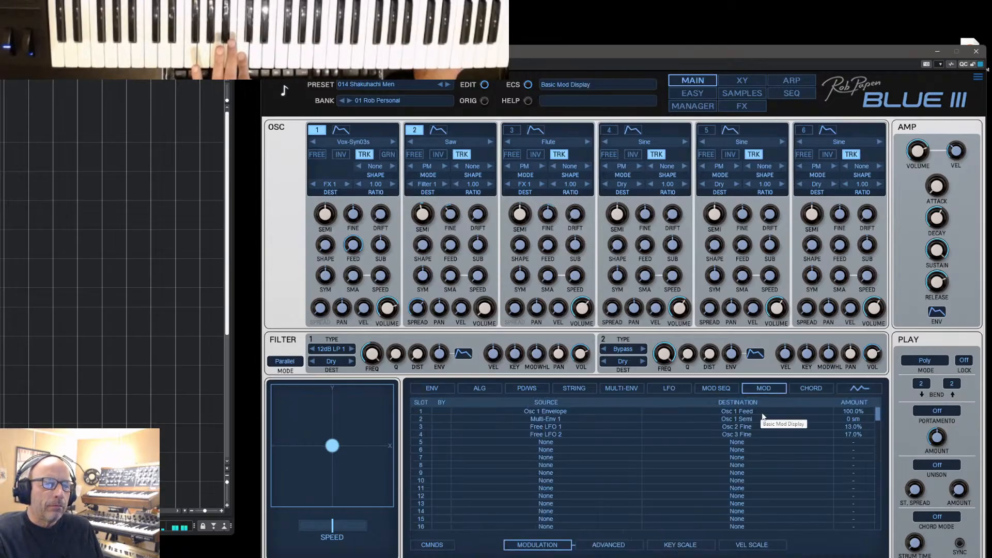
drag(851, 432, 853, 438)
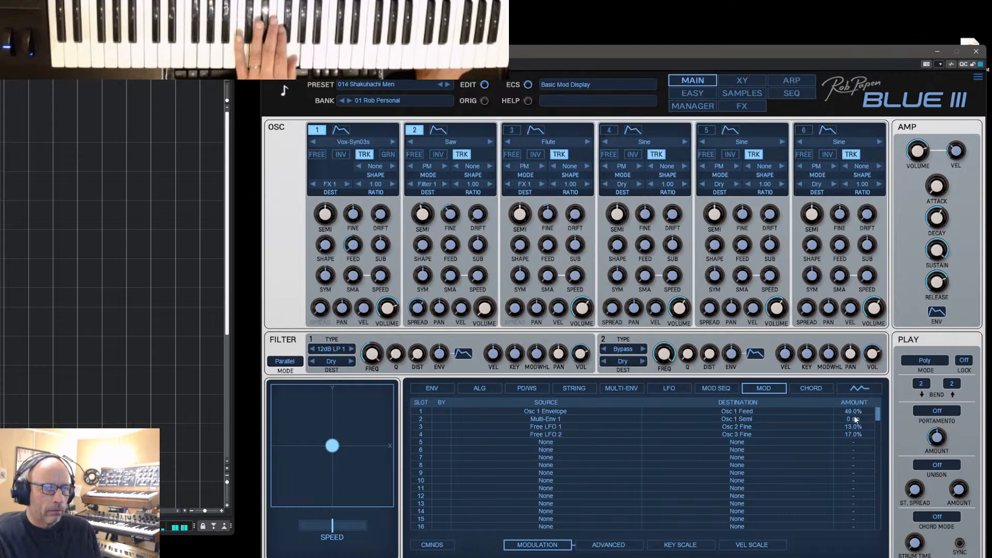
drag(851, 412, 850, 419)
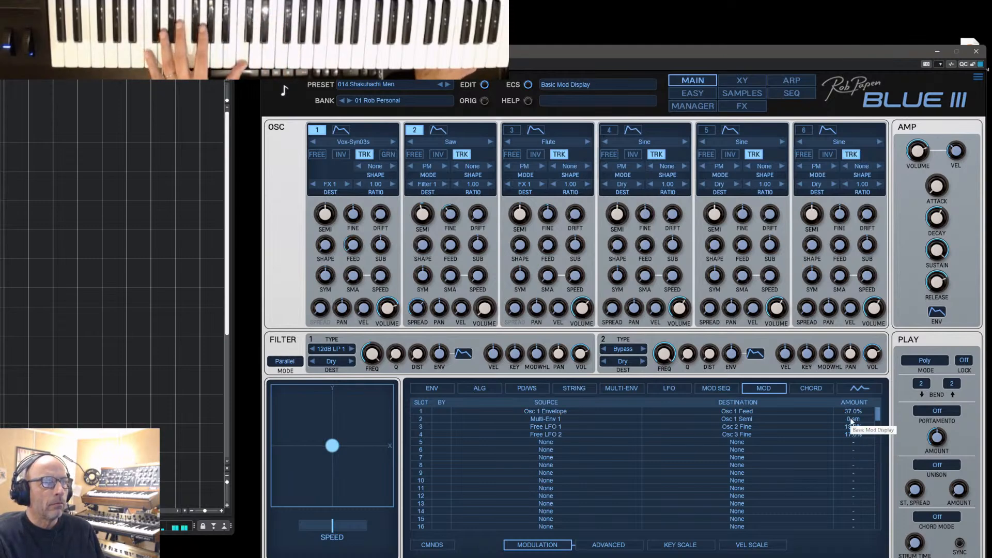
Load Gong 1 from the Sample Special waveforms into oscillator 1, and step on to Gong FX 1
click(364, 143)
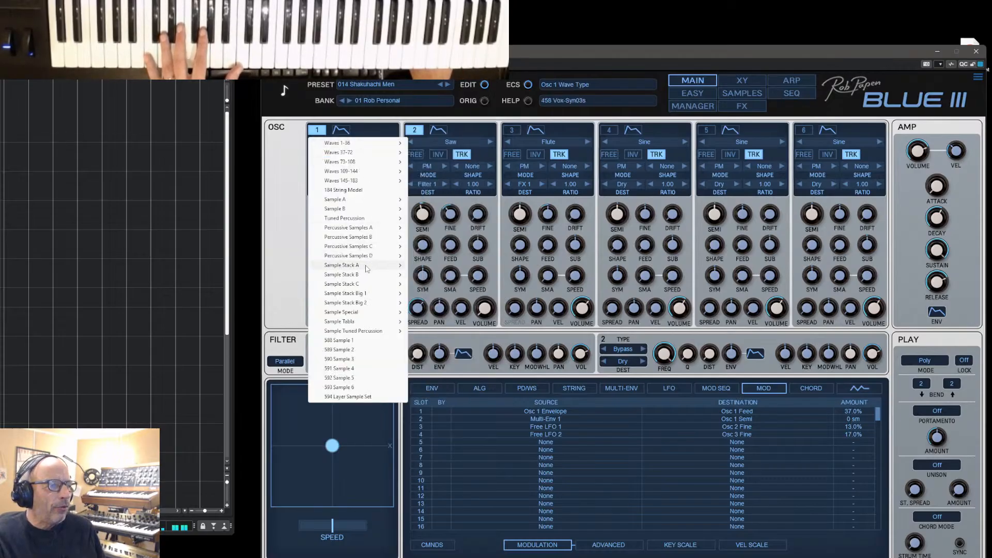
mouse_move(366, 267)
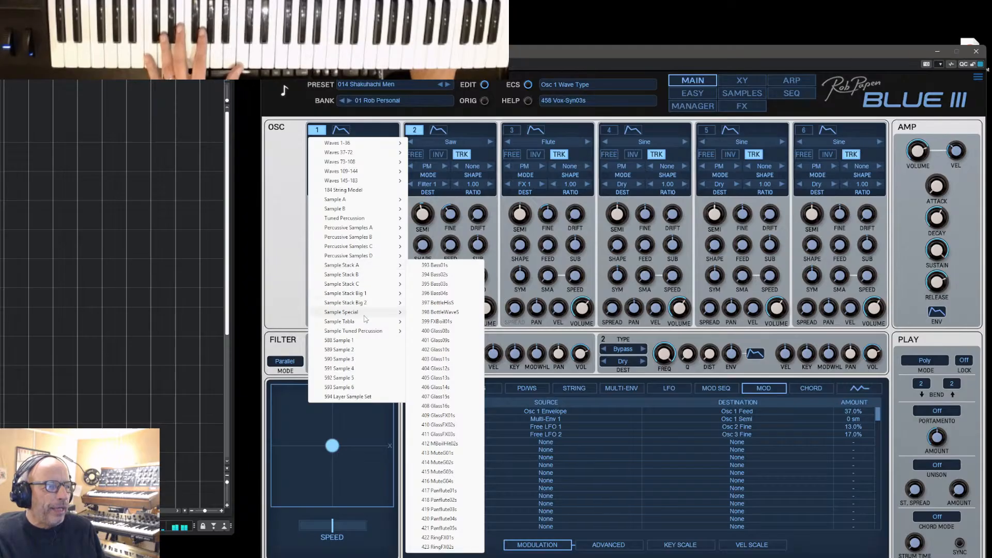
mouse_move(364, 319)
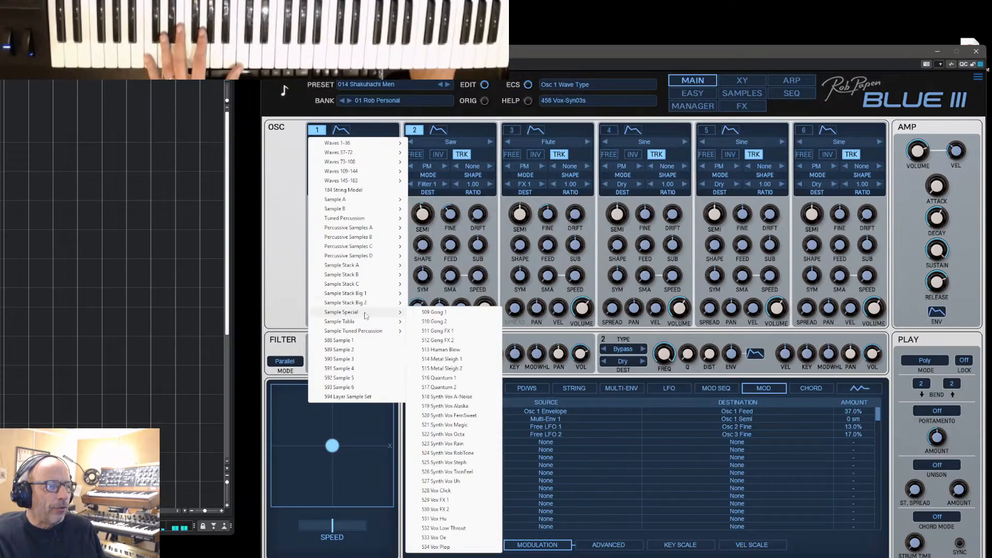
click(438, 312)
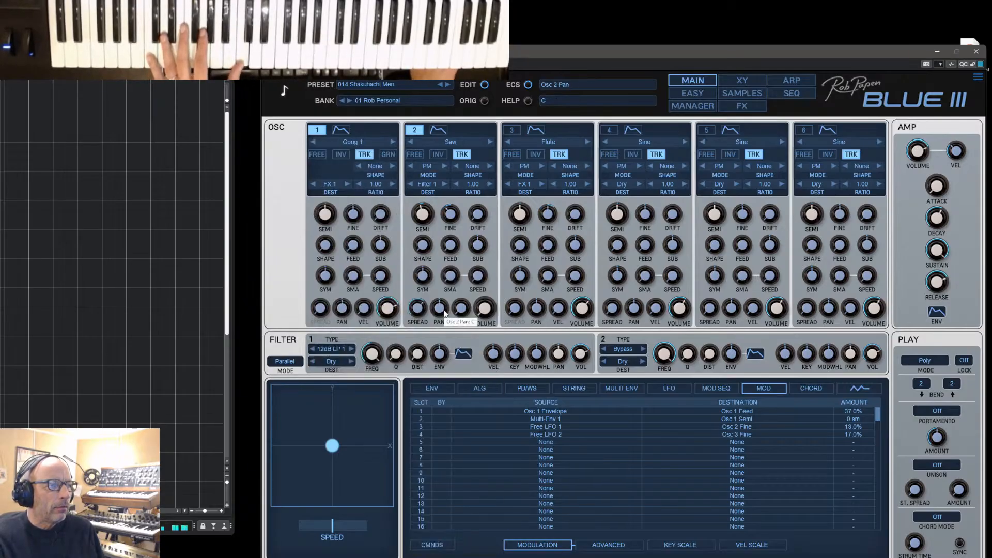
click(393, 141)
click(392, 141)
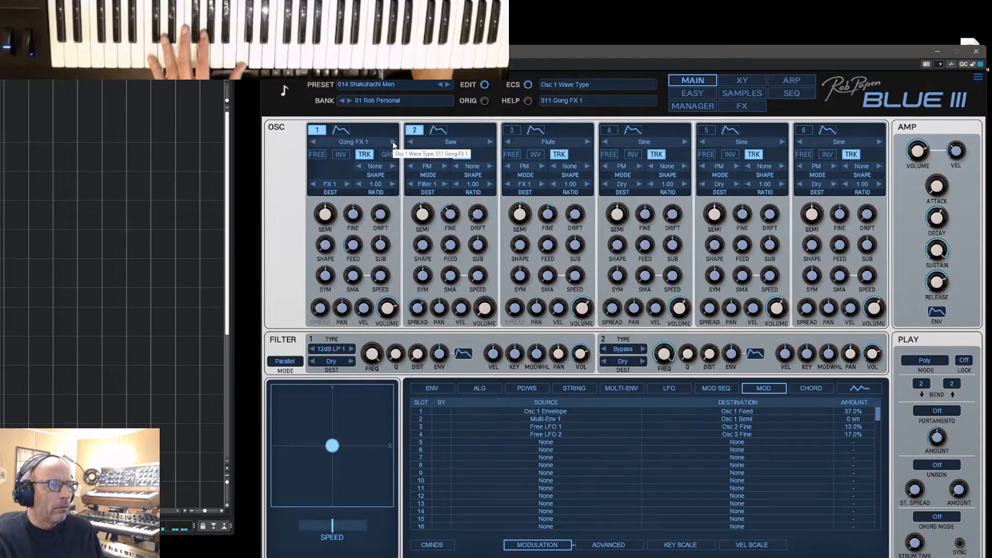
Raise modulation slot 1's amount to 100 % and step oscillator 1's waveform forward through Human Blow to Metal Sleigh 2
drag(843, 410, 848, 333)
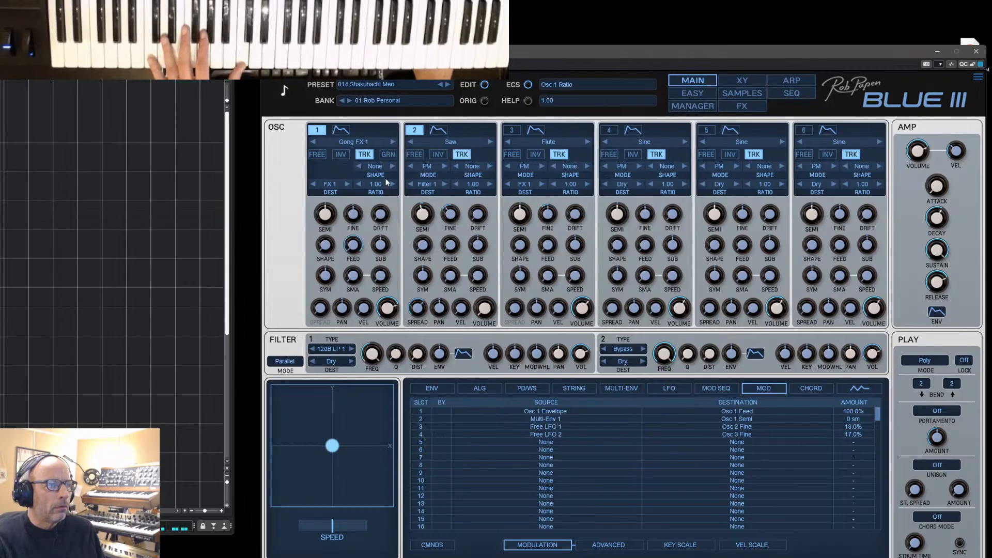
click(392, 142)
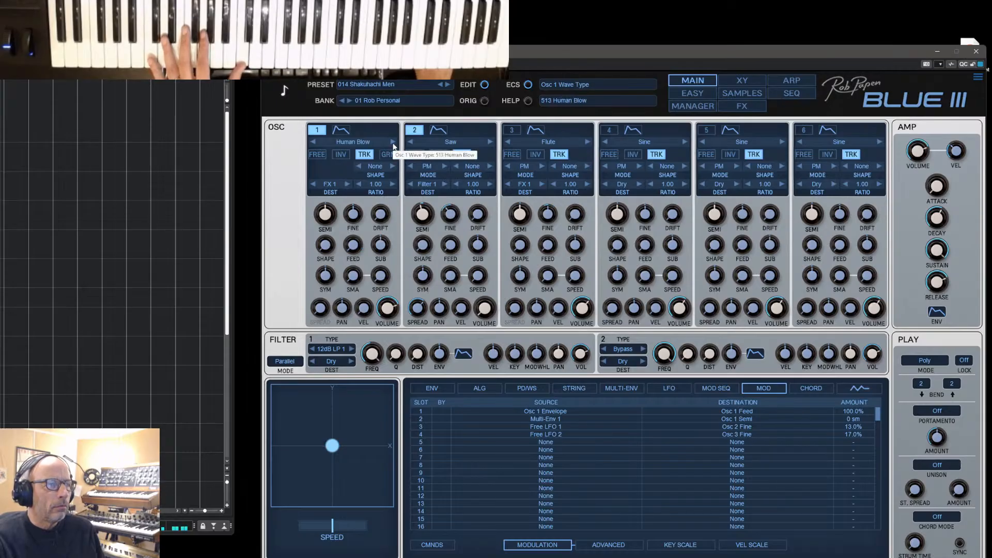
click(393, 142)
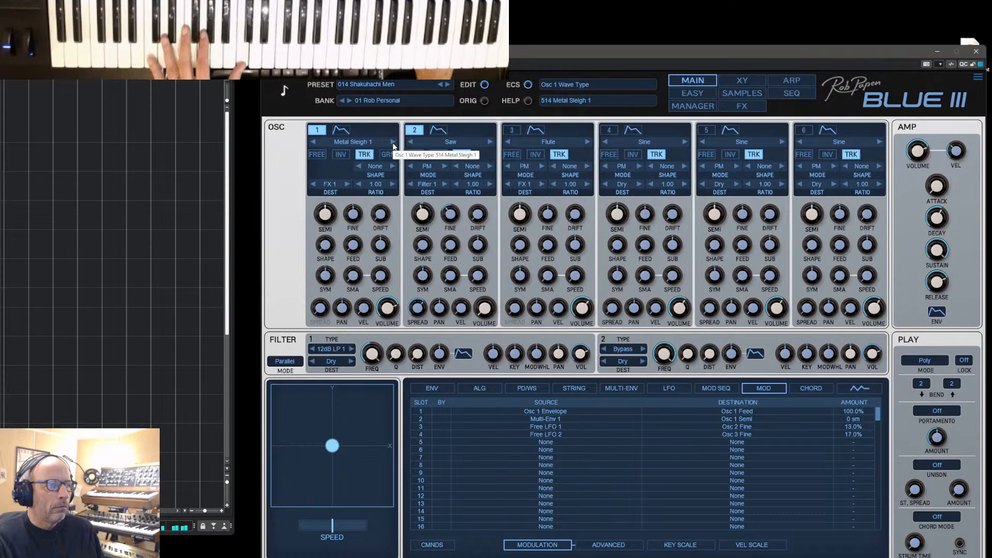
click(392, 143)
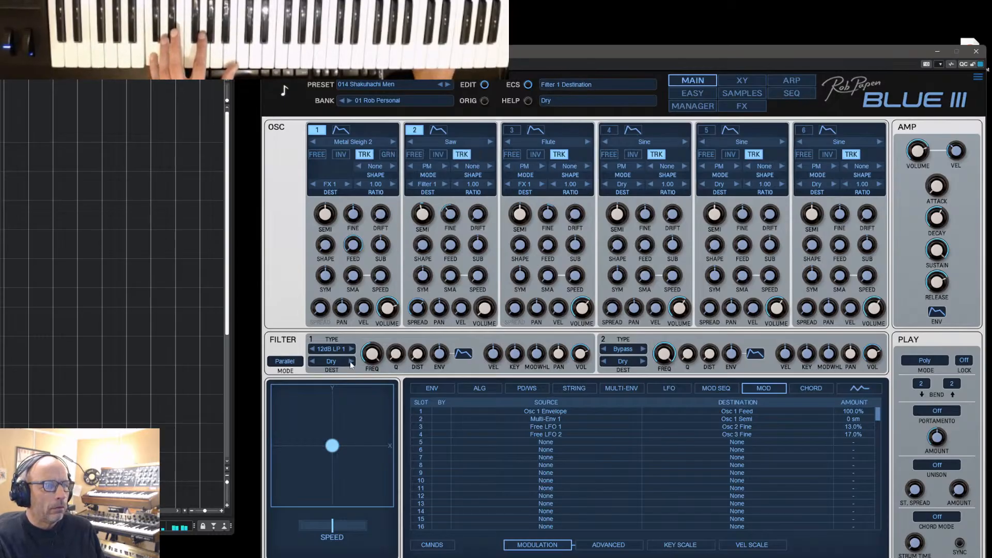
Lower modulation slot 1's amount to 43 % and step oscillator 1's waveform forward to Quantum 2
drag(841, 410, 848, 437)
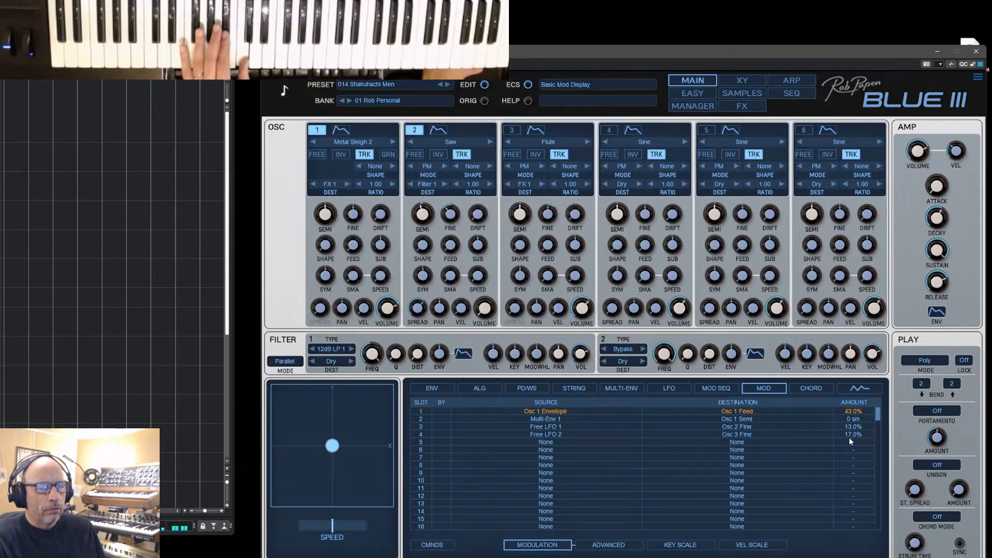
click(391, 142)
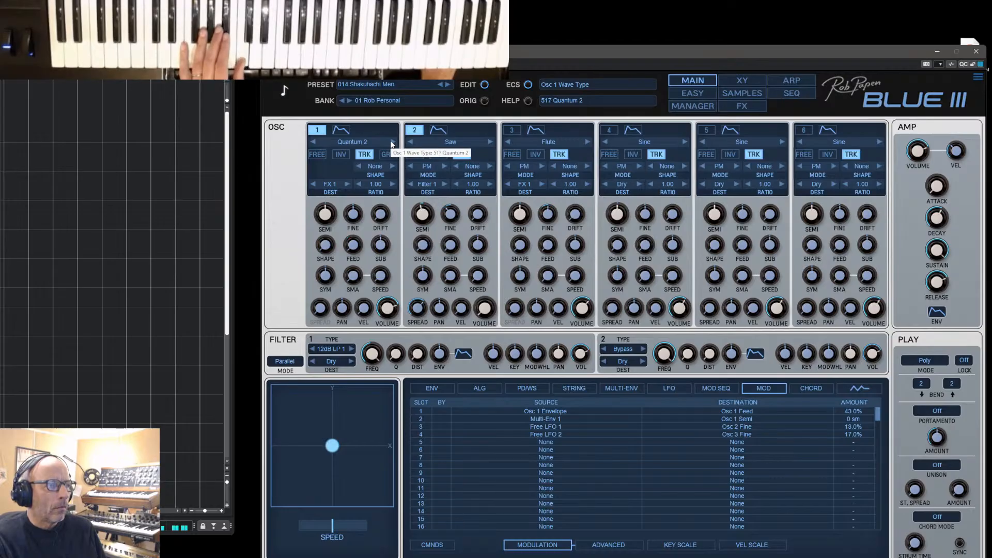
Load the FXBoil01s waveform from Sample Stack A into oscillator 1
click(364, 143)
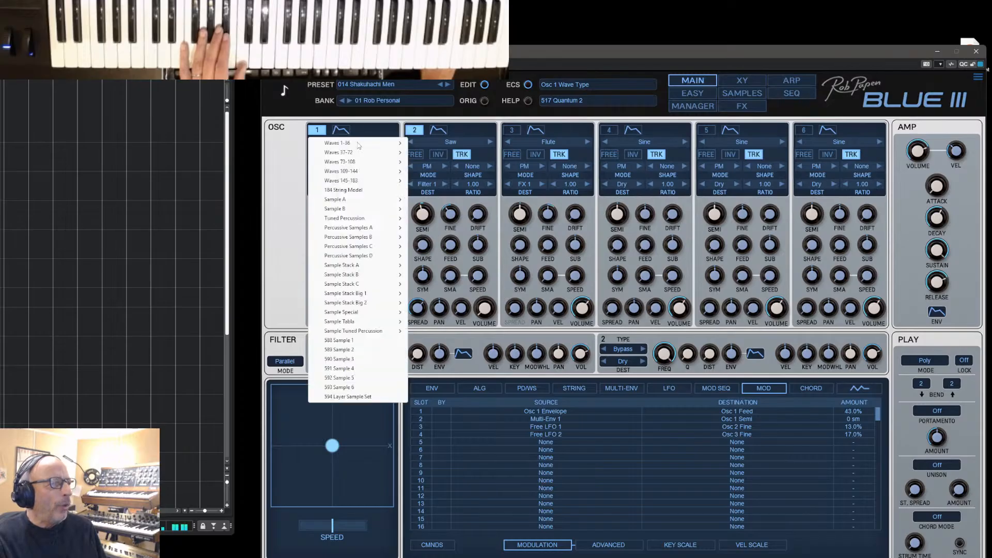
mouse_move(372, 228)
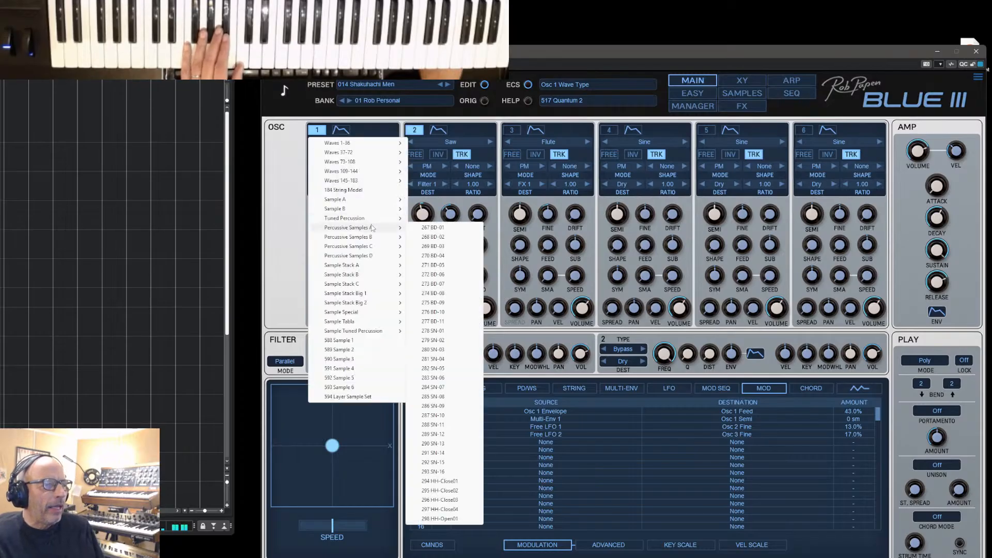
mouse_move(356, 266)
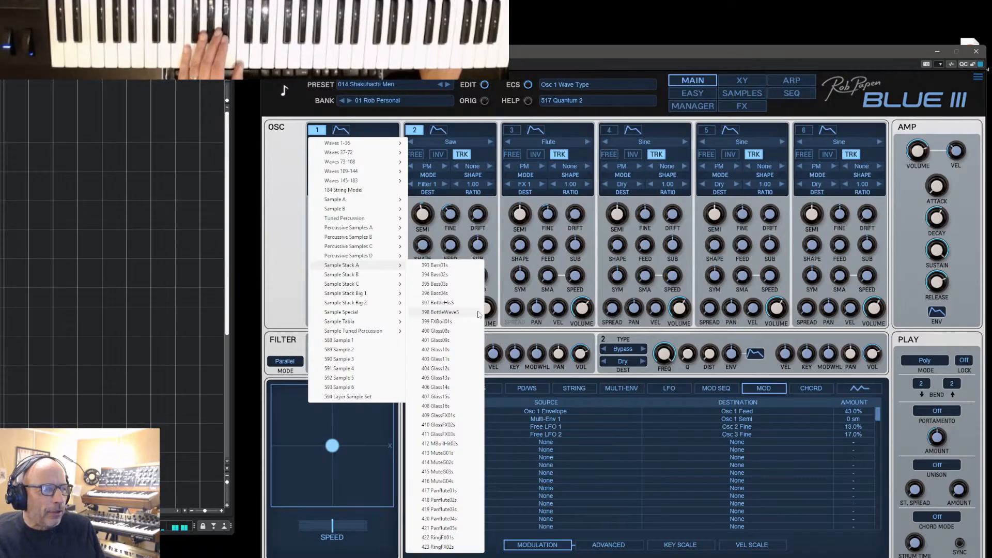
click(437, 322)
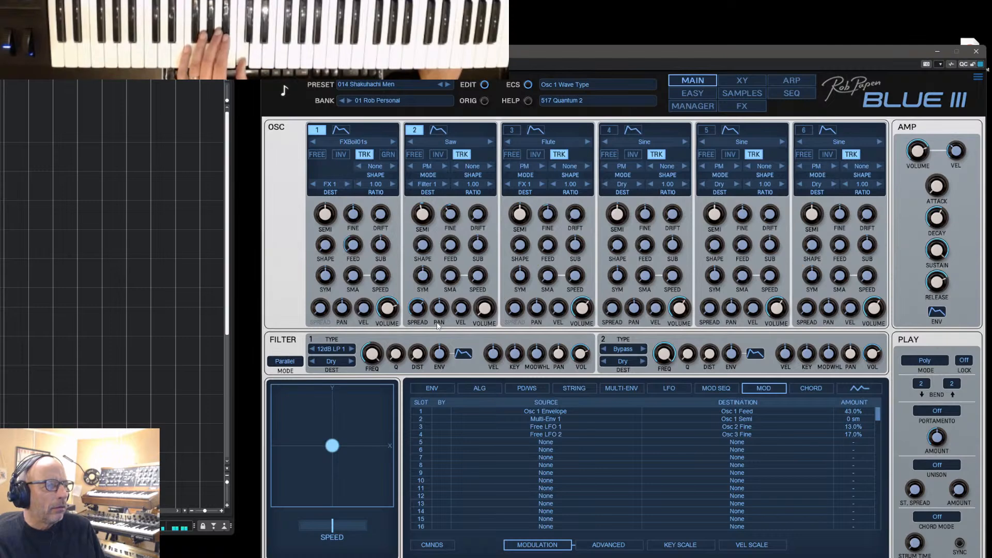
Raise modulation slot 1's amount to 100 % and reset it to 0 %
drag(853, 411, 758, 334)
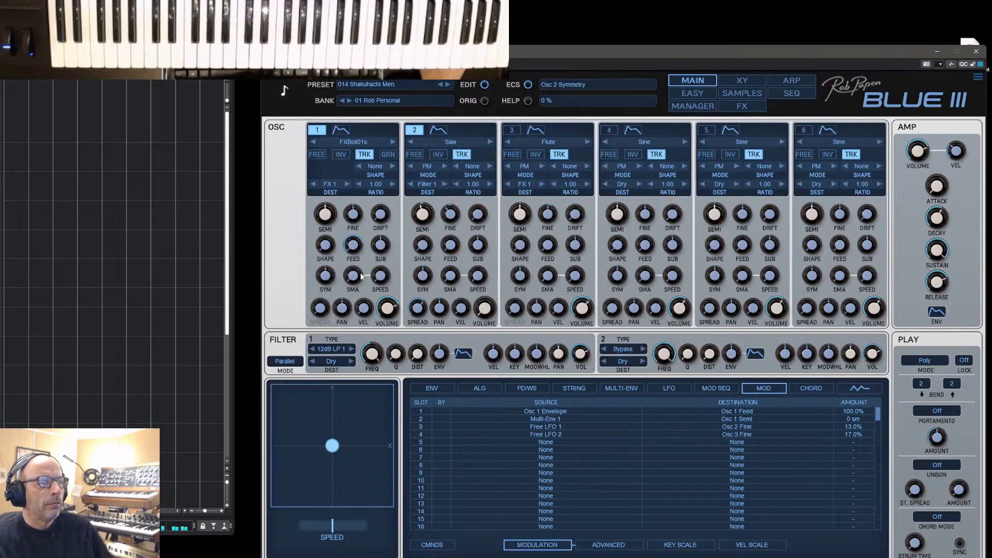
mouse_move(360, 248)
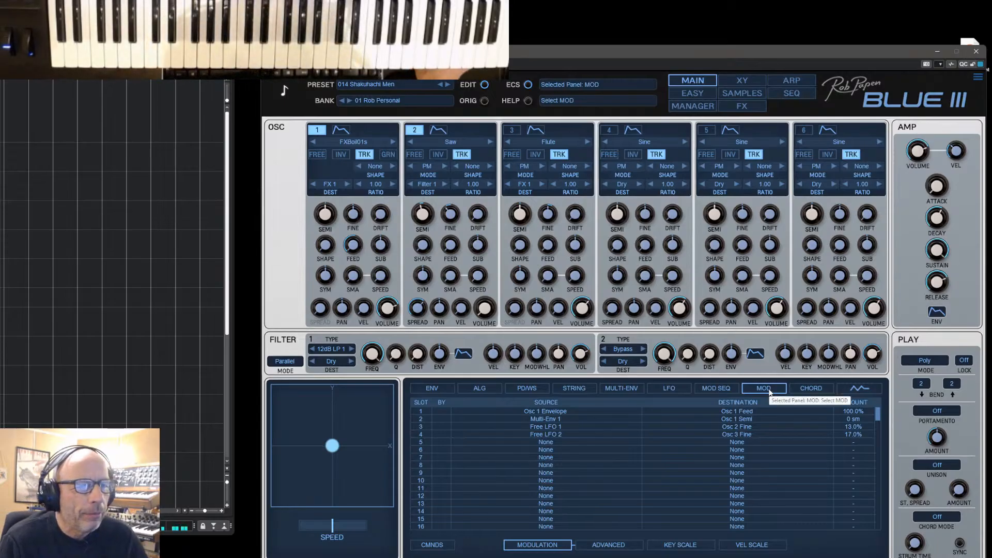
ctrl+click(847, 412)
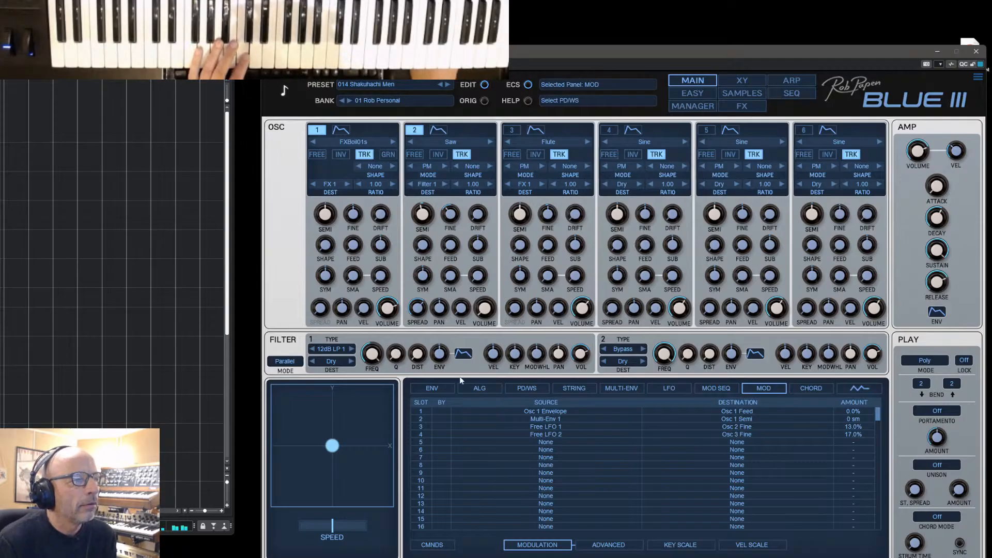
Enable grain mode on oscillator 1, adjust its grain length and set the grain size to 40 %, comparing with grain off
click(386, 154)
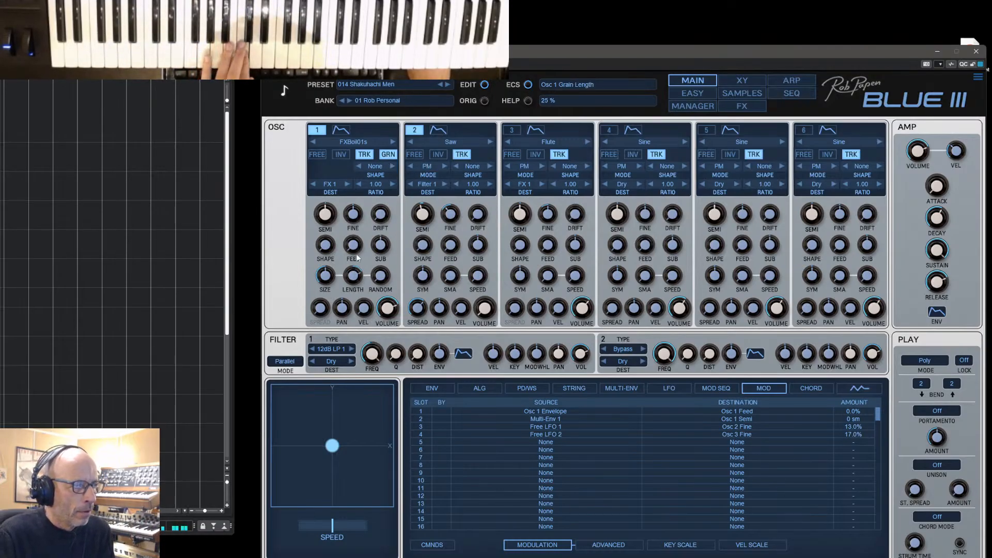
drag(333, 256, 340, 248)
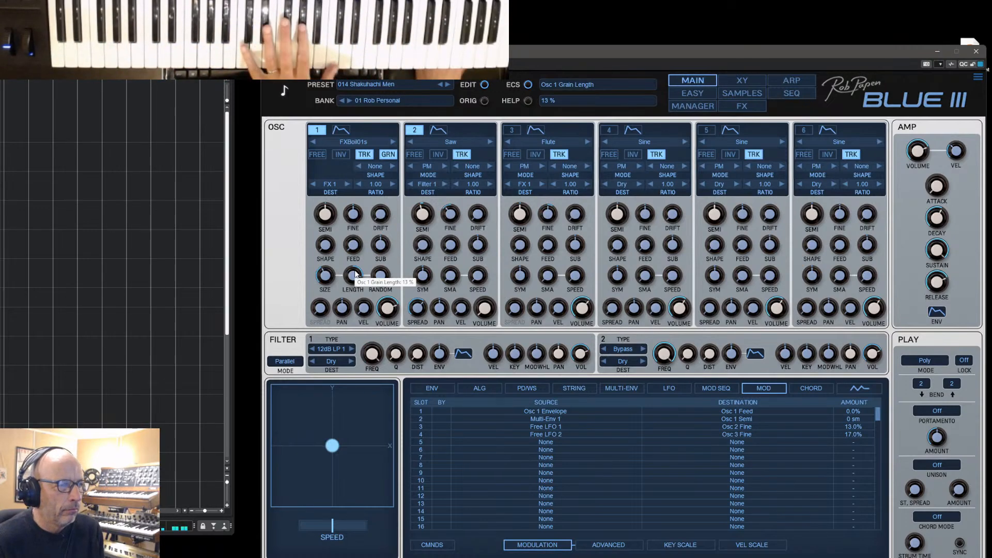
scroll(383, 305, up, 2)
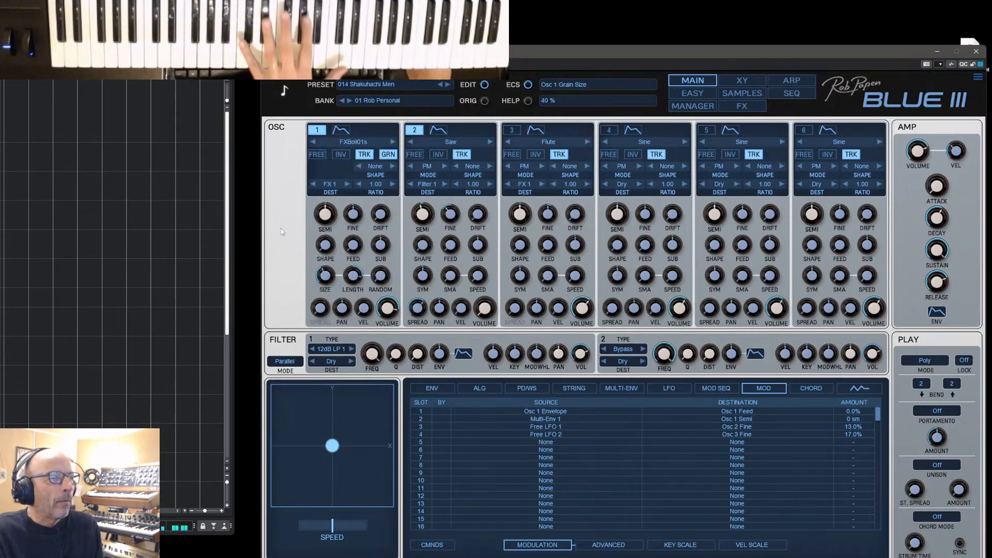
click(389, 156)
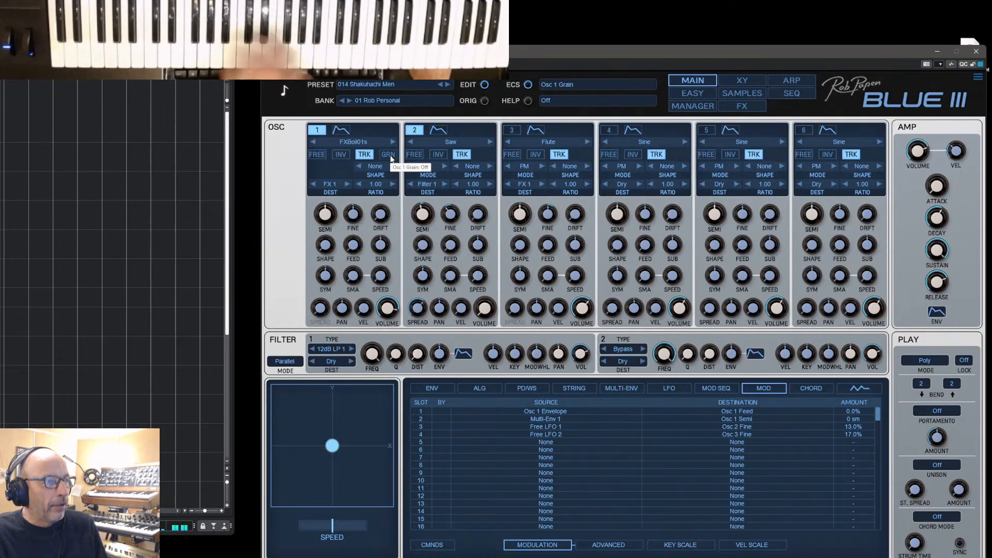
click(391, 158)
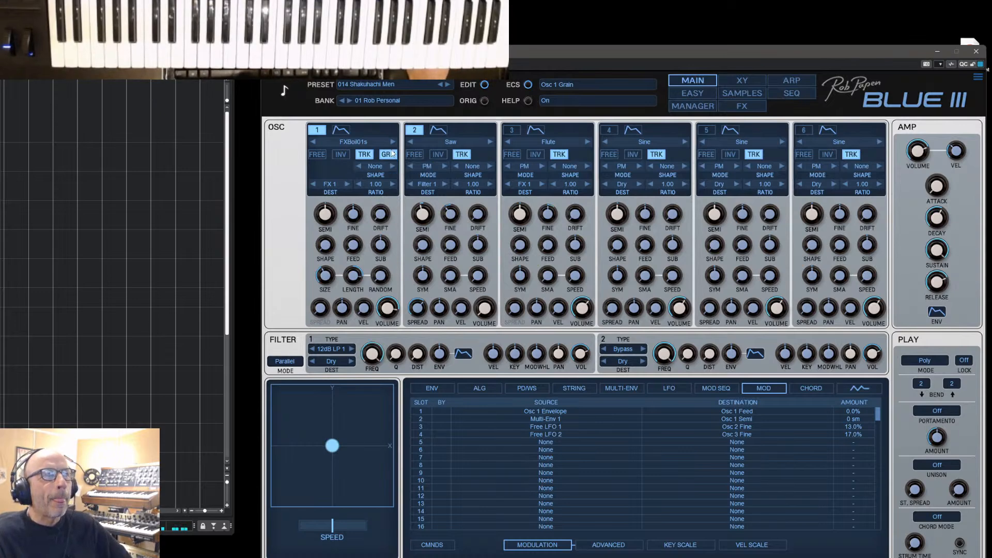
Load Synth Vox TronFeel from the Sample Special waveforms into oscillator 1 and switch off its grain mode
click(353, 141)
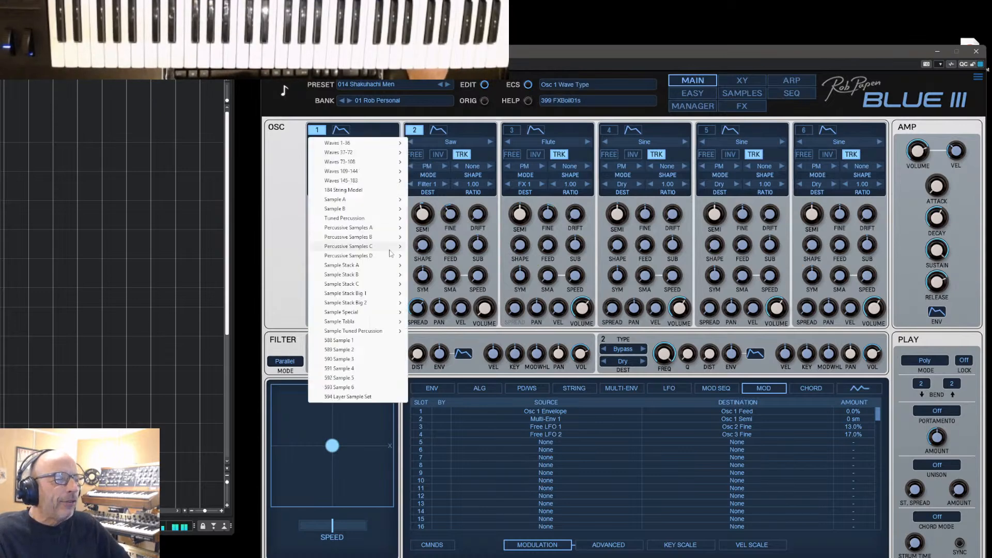
mouse_move(371, 313)
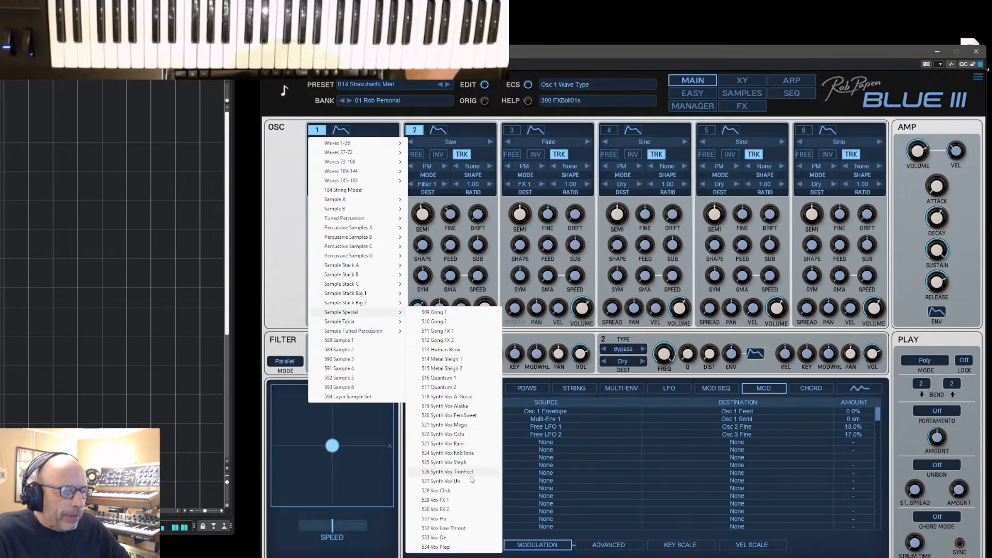
click(439, 472)
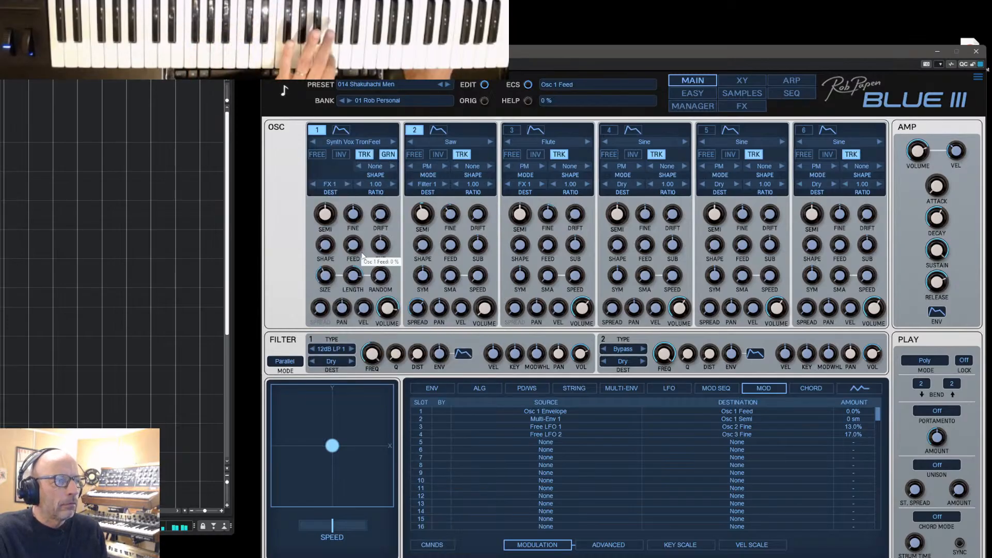
click(387, 154)
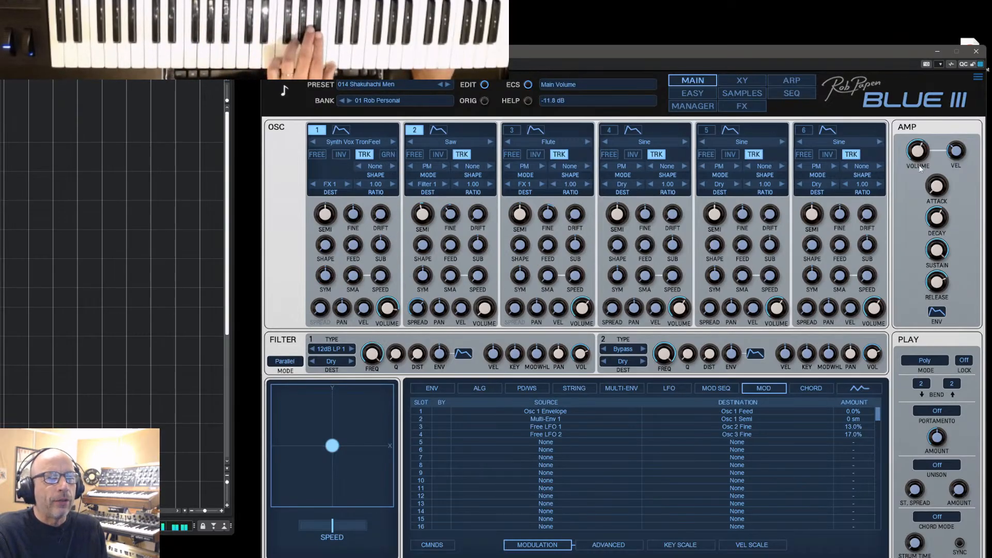
Step oscillator 1's waveform forward through Vox Click, Vox FX 1, Vox Low Throut and Vox Oe to Tabla-A TA
click(393, 141)
click(393, 142)
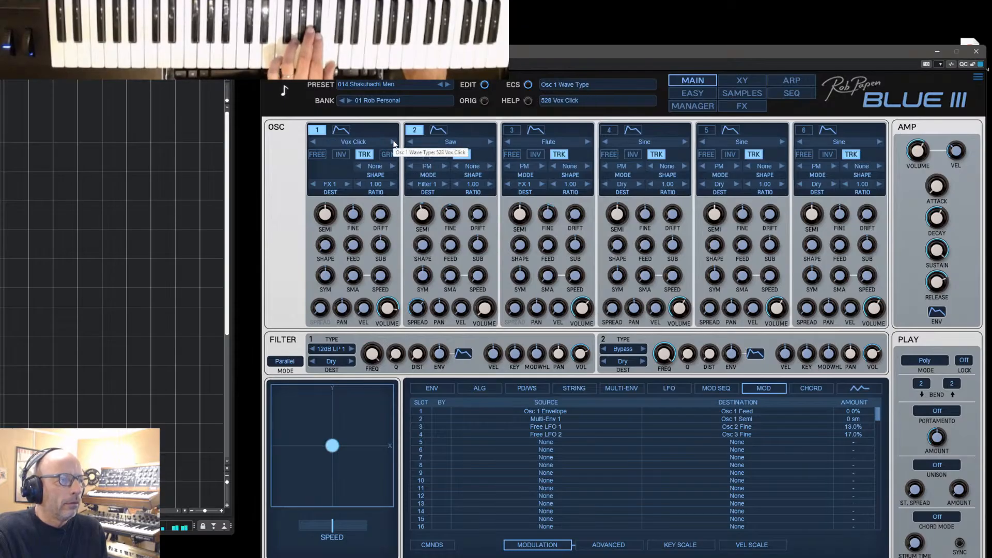
click(392, 141)
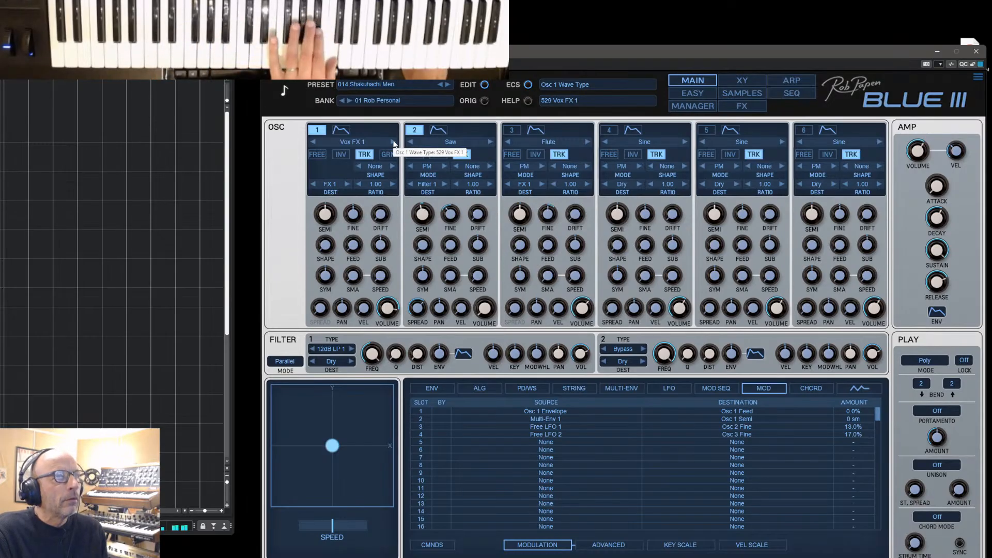
click(393, 141)
click(392, 141)
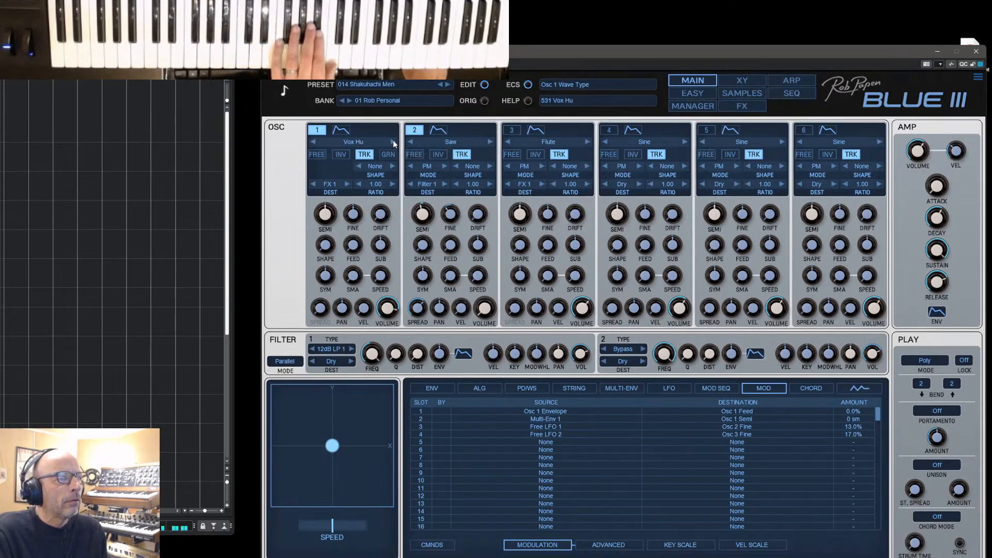
click(392, 141)
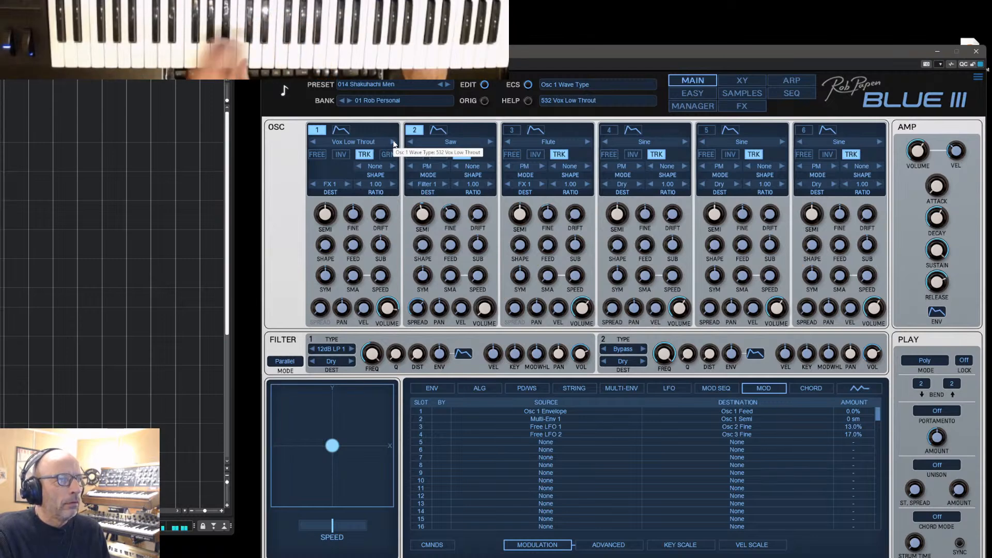
click(393, 142)
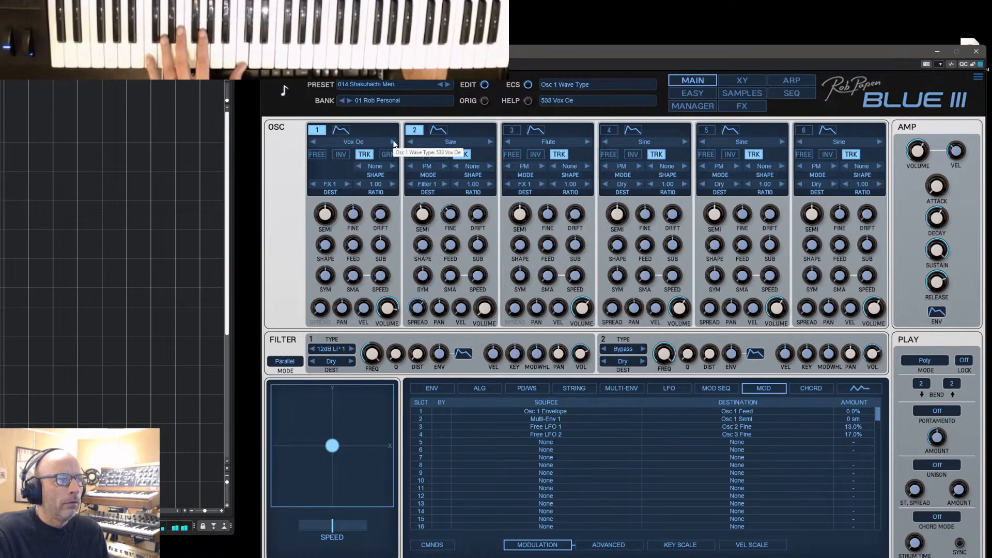
click(393, 141)
click(393, 142)
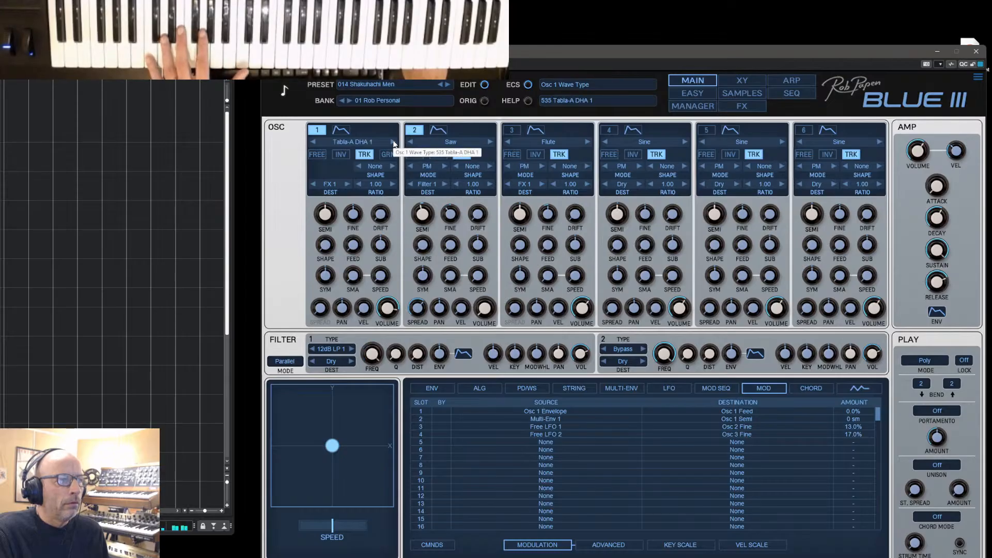
click(393, 143)
click(393, 143)
click(393, 142)
click(393, 142)
click(393, 142)
click(392, 141)
click(393, 141)
click(393, 142)
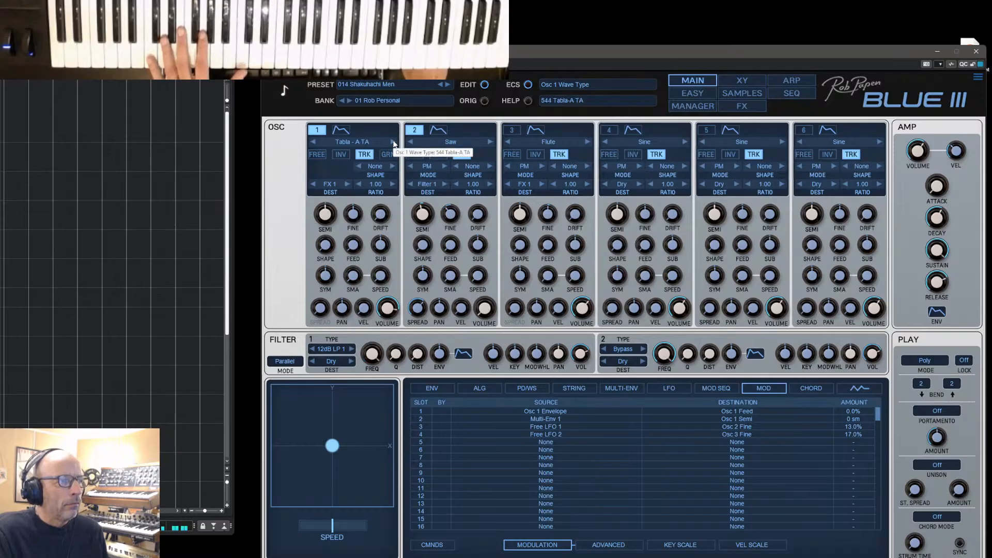
Open the 02 Pads 04 bank in the preset manager and load Pad Ambient Silver 1
click(690, 107)
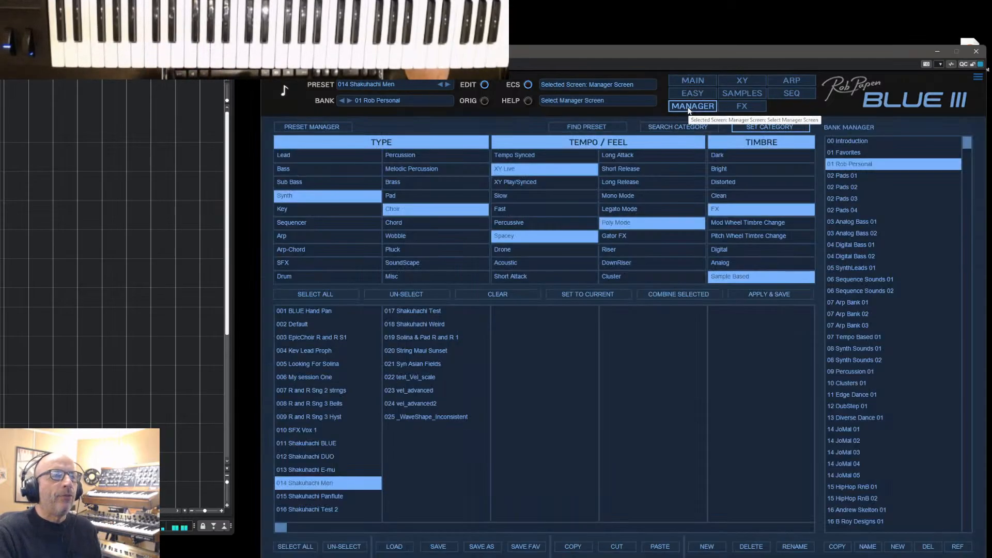
click(841, 210)
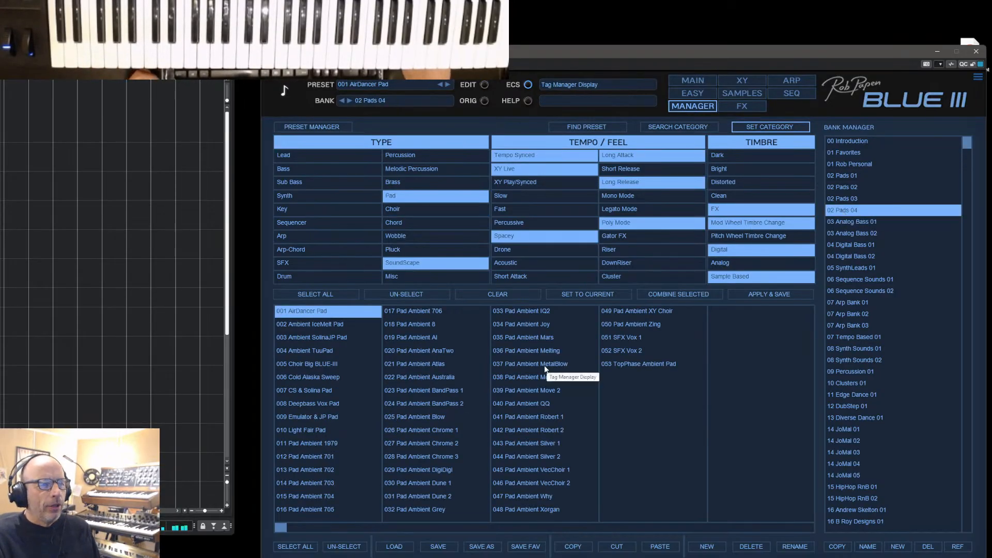
click(523, 448)
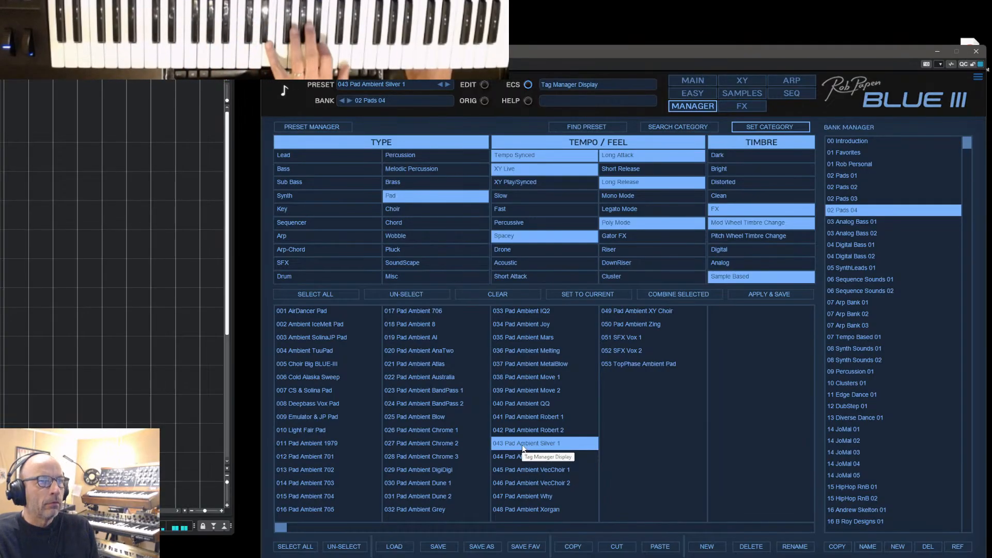
On the main screen, audition oscillator 1 alone, and switch to only oscillator 3 with Solina Strings
click(693, 79)
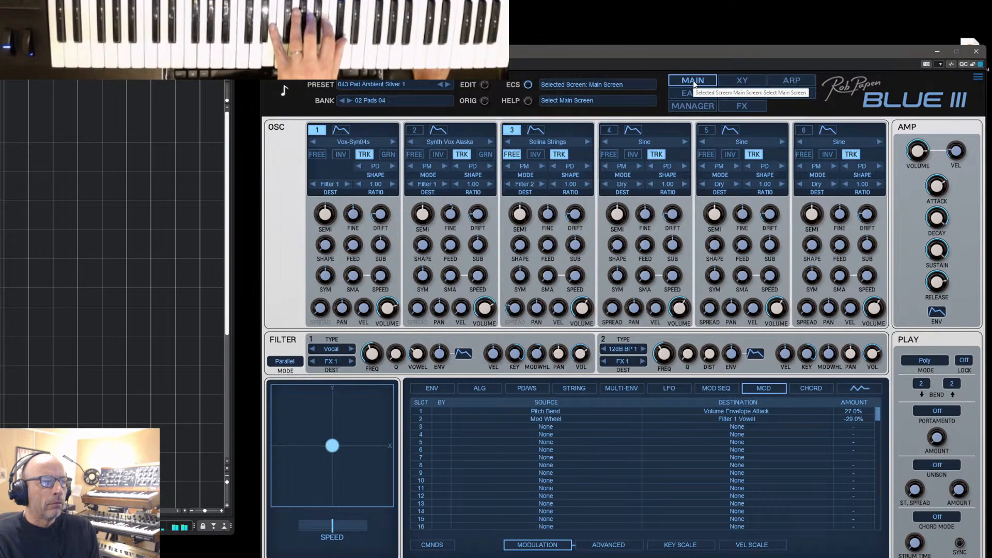
click(511, 130)
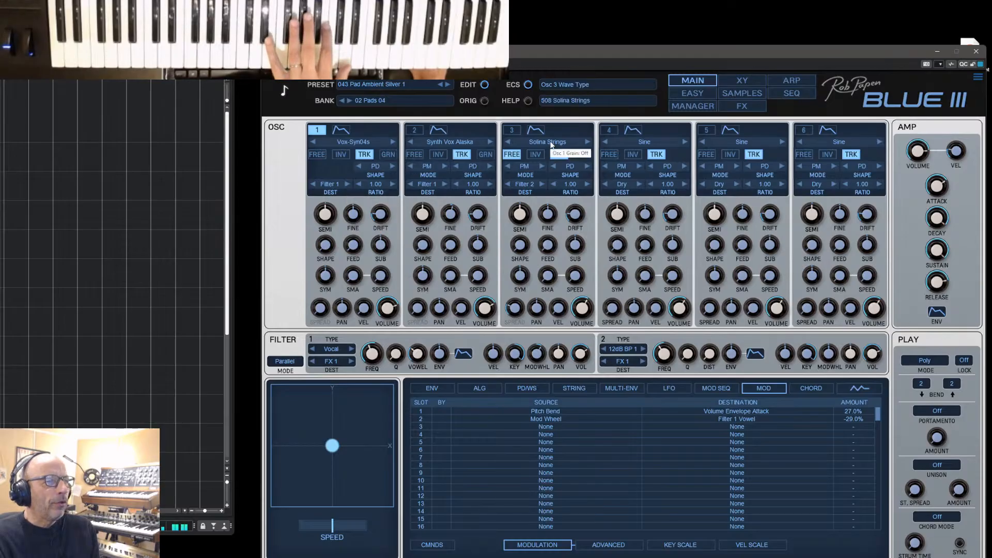
click(317, 130)
click(511, 130)
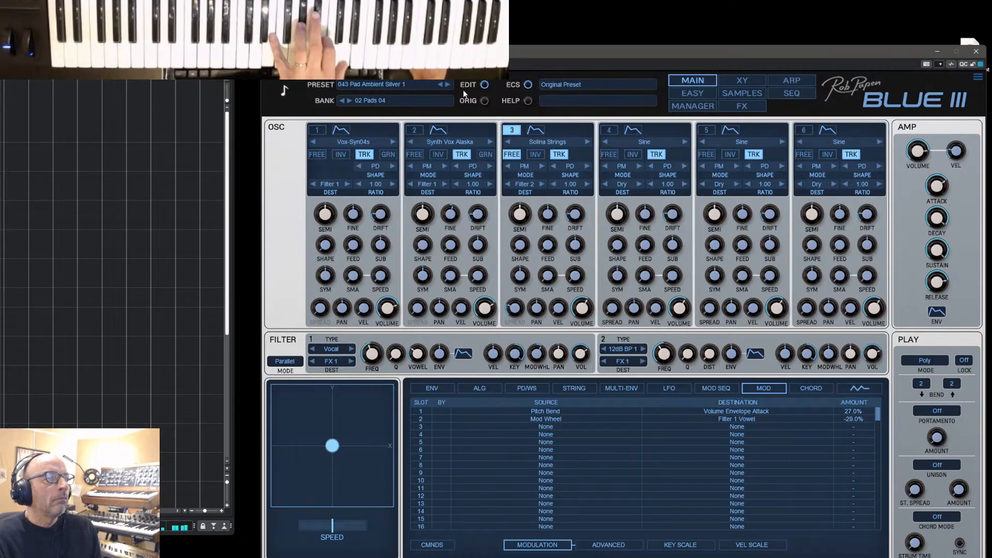
click(697, 108)
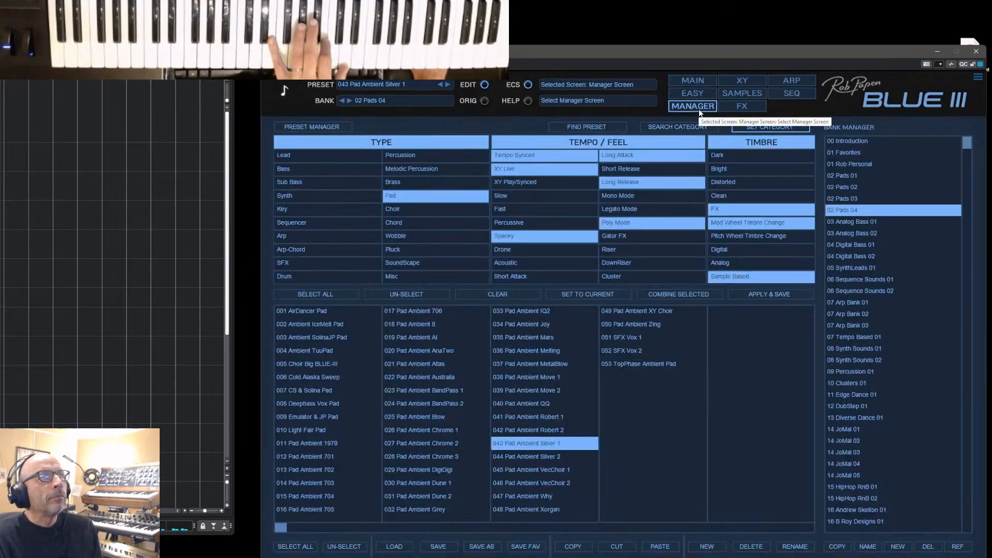
click(699, 110)
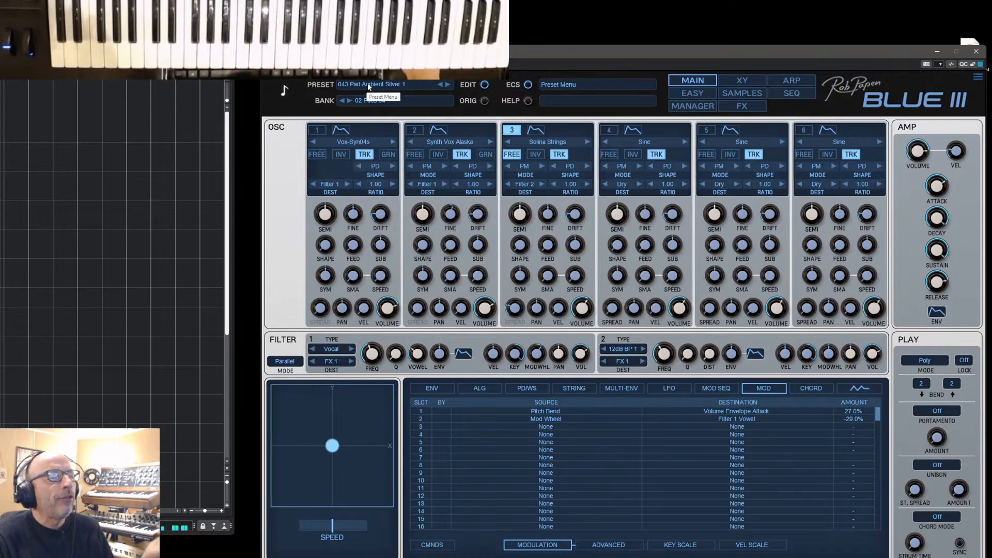
Load the MBoilHit01 waveform into oscillator 1, and switch oscillator 3 off and oscillator 1 on
click(356, 142)
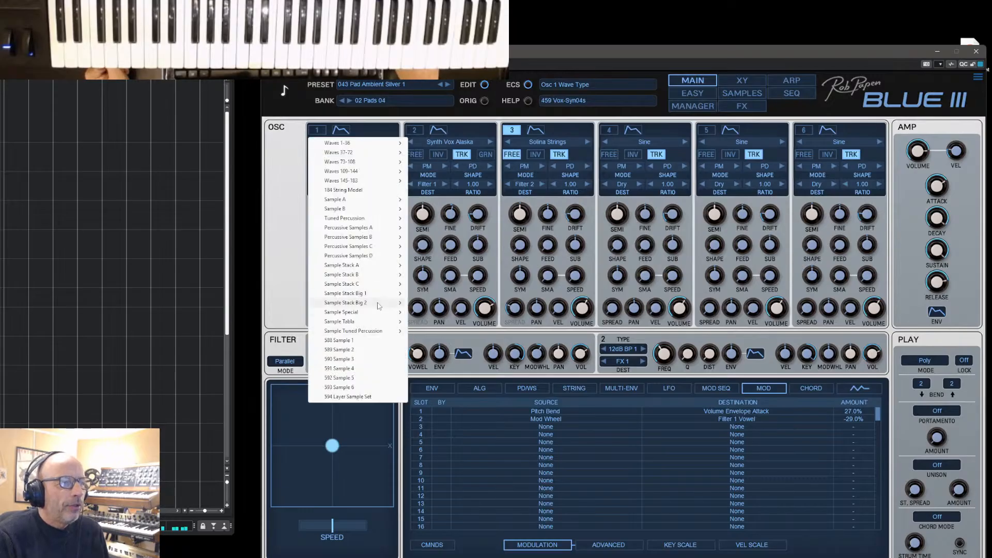
mouse_move(378, 323)
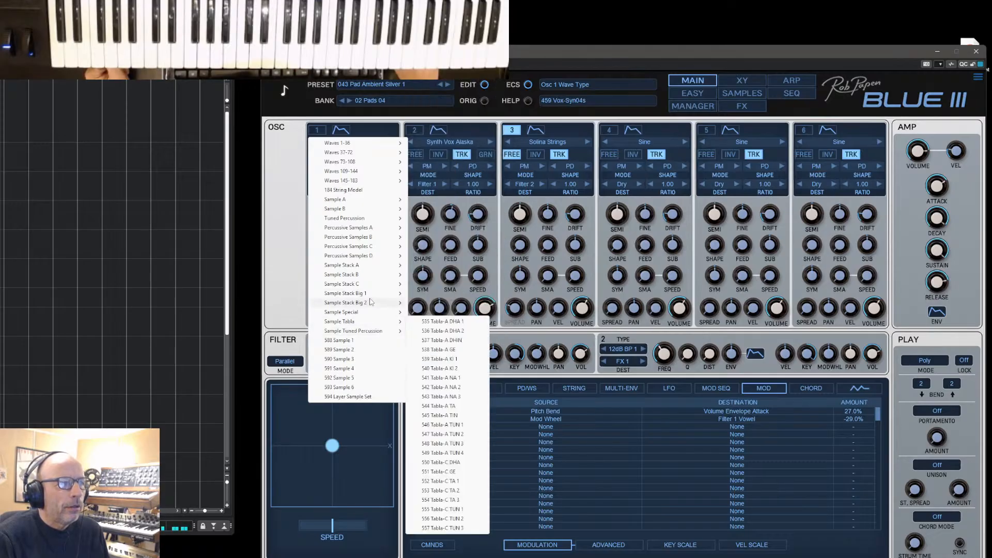
mouse_move(371, 299)
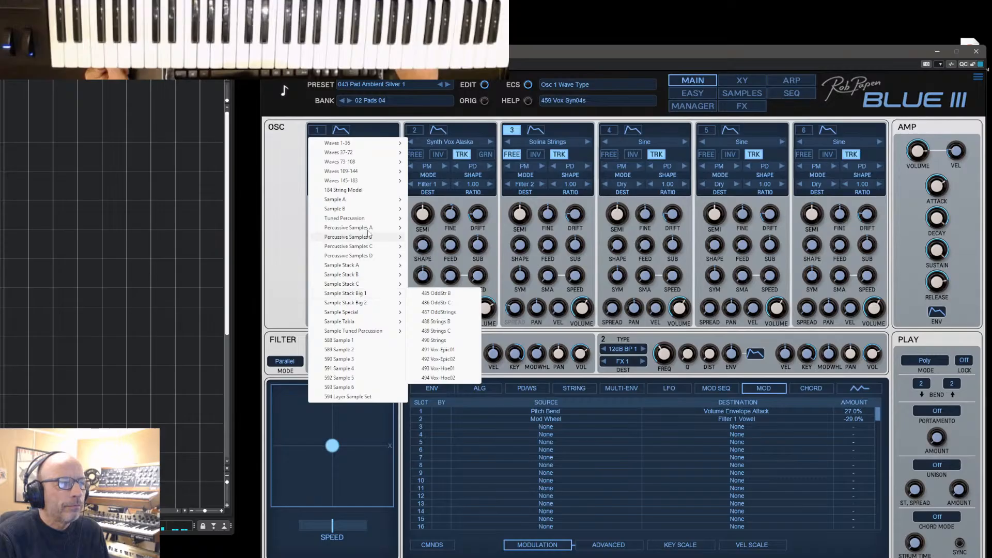
mouse_move(374, 200)
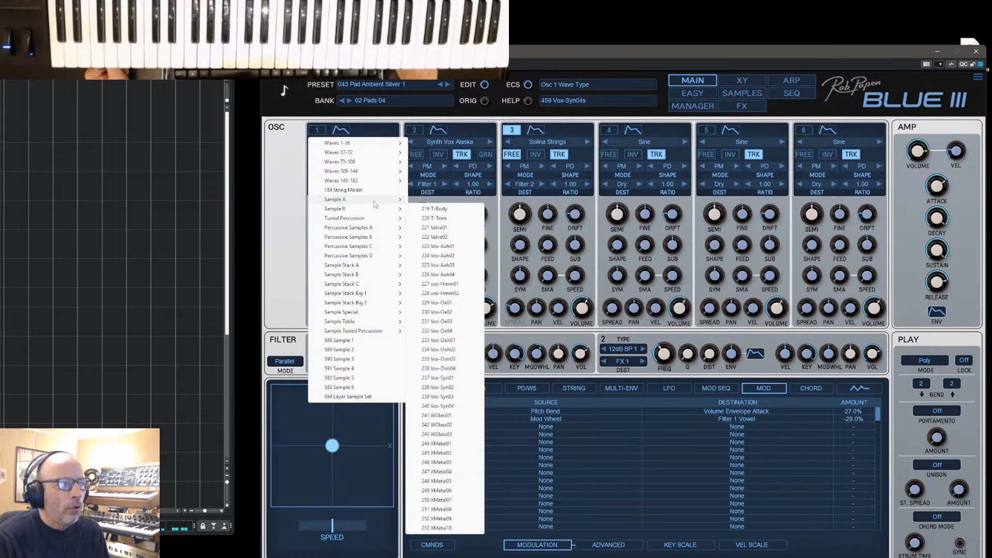
click(447, 369)
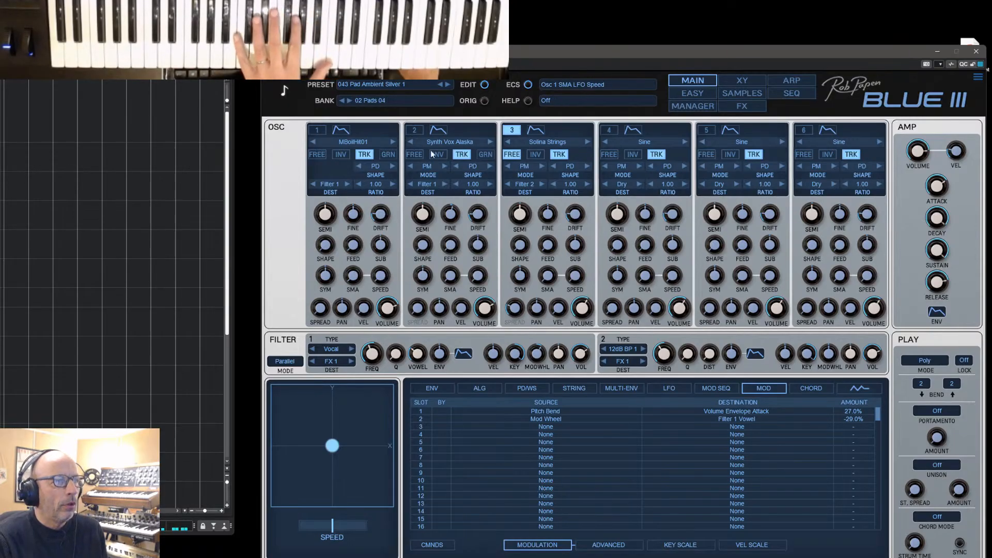
click(511, 131)
click(319, 131)
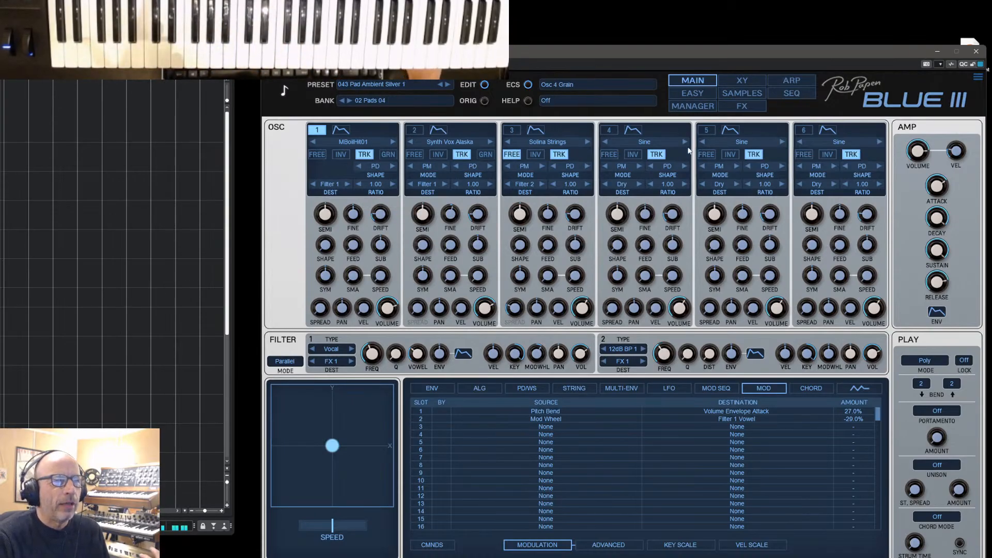
Load the Default preset from the 01 Rob Personal bank and return to the main screen
click(706, 108)
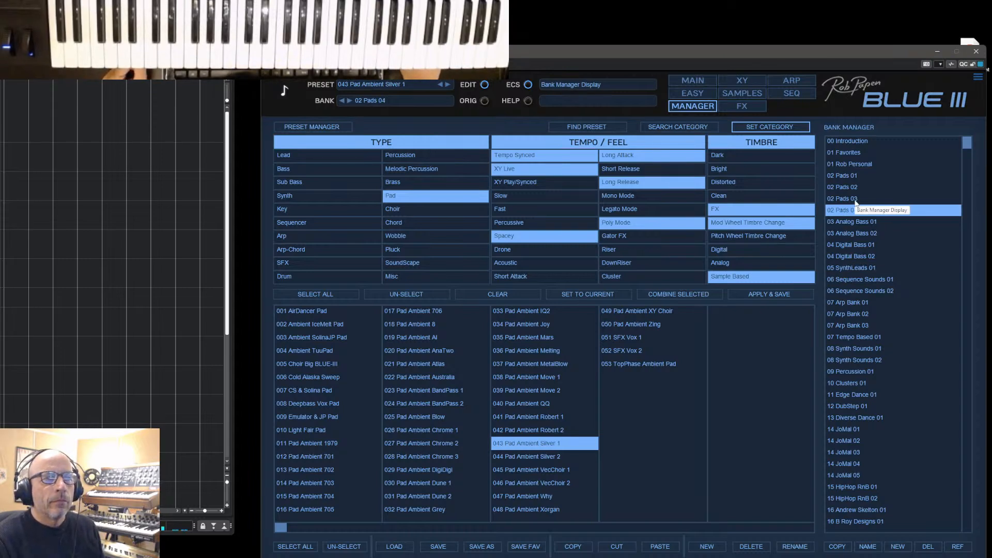
click(846, 164)
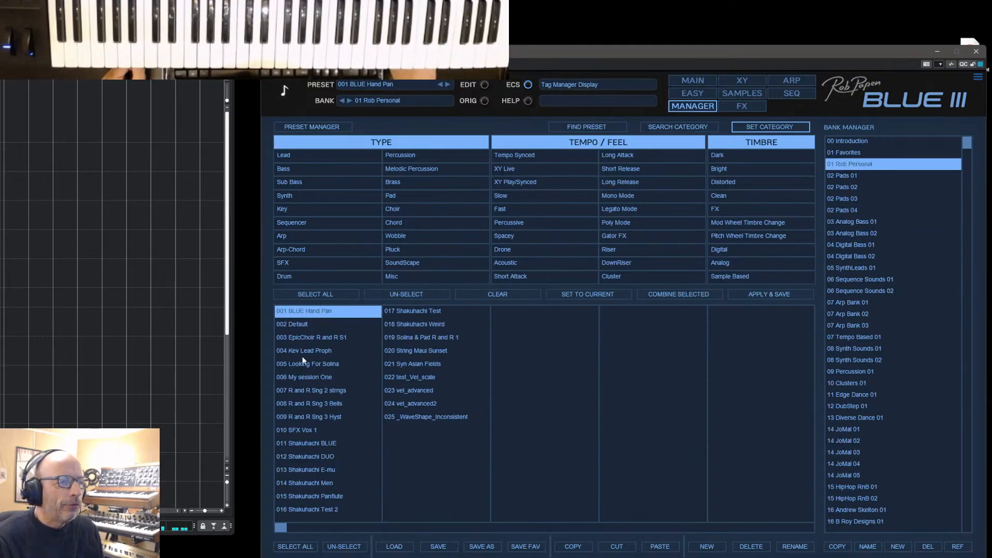
click(308, 323)
click(694, 80)
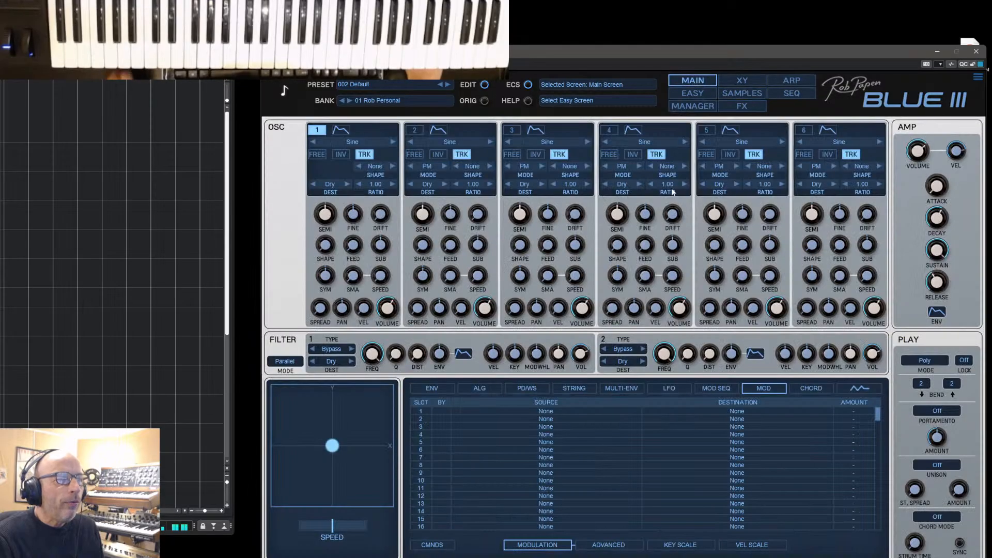
Try the FX-19 waveform from Percussive Samples D in oscillator 1, and reload the Default preset
click(353, 142)
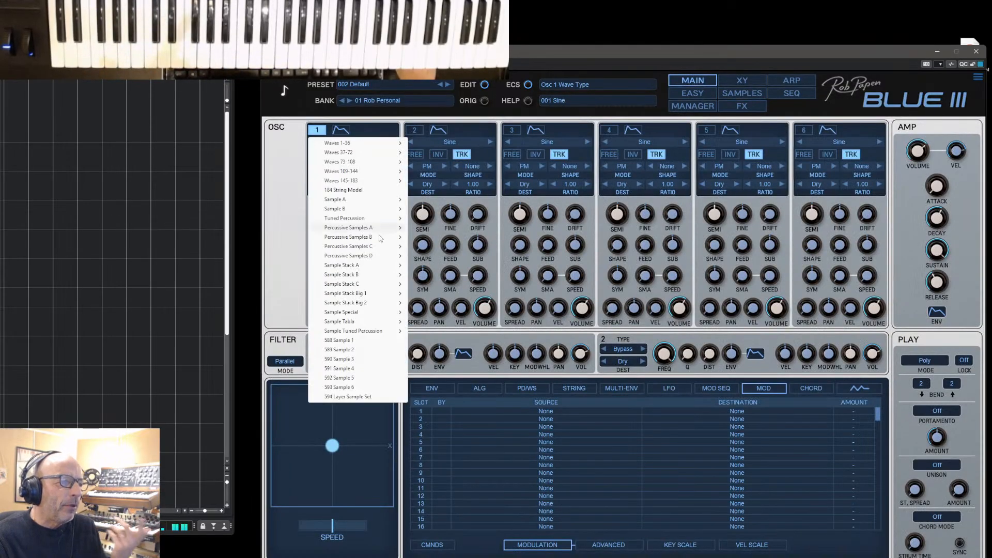
mouse_move(385, 224)
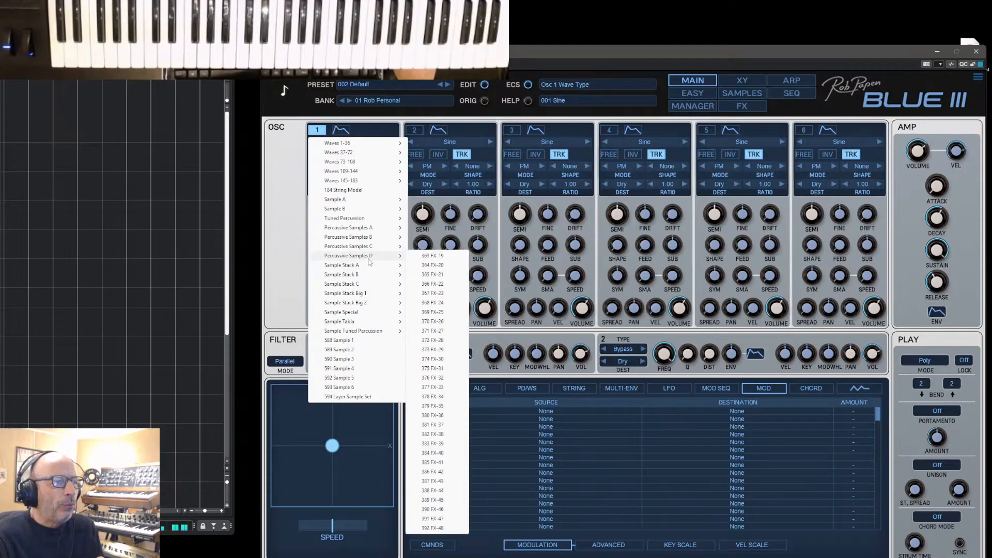
click(433, 256)
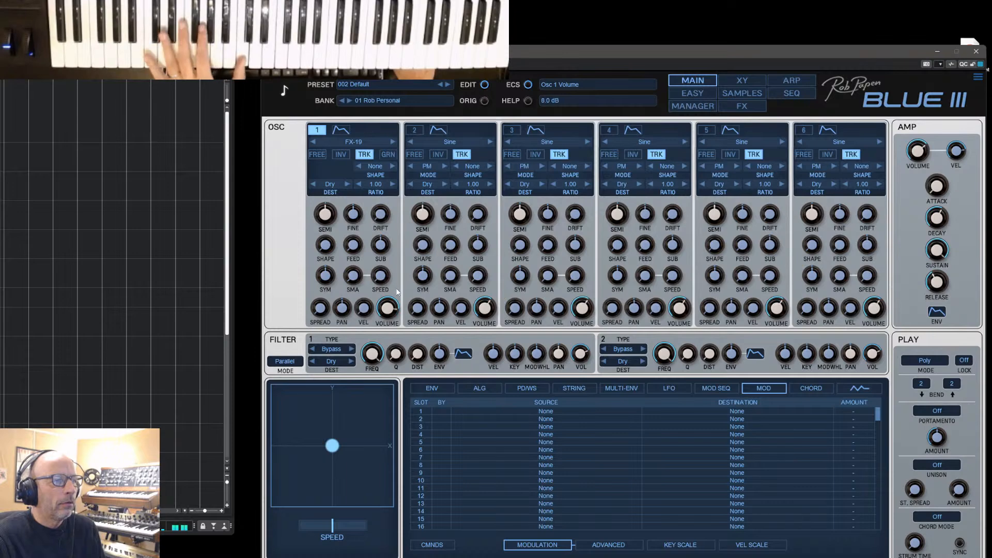
click(446, 85)
click(441, 84)
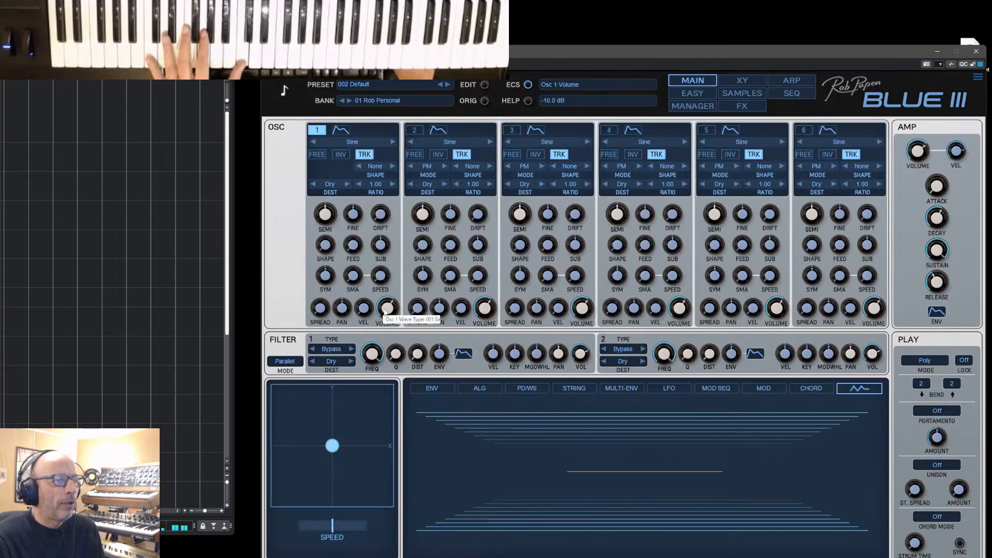
Load the first waveform of the Percussive Samples C group into oscillator 1
click(349, 142)
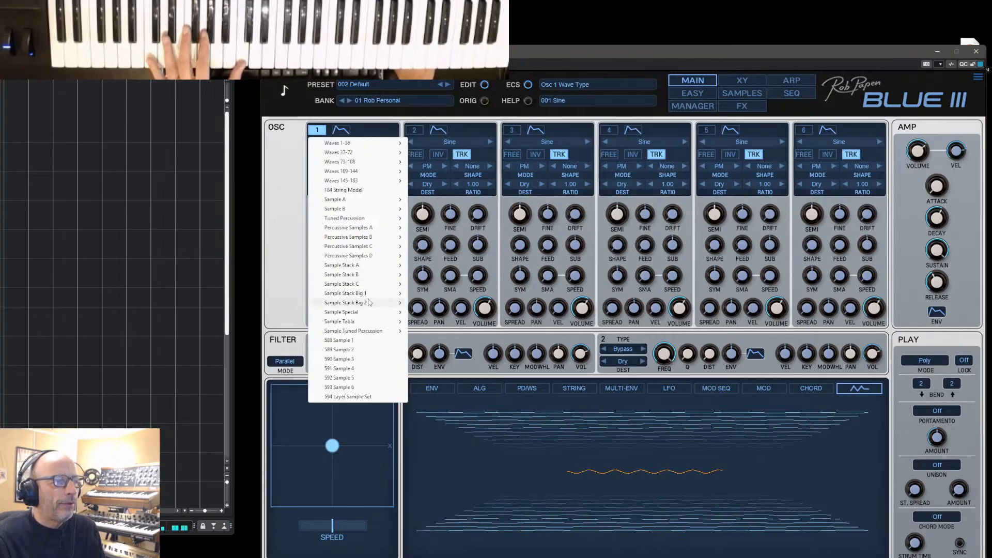
mouse_move(368, 287)
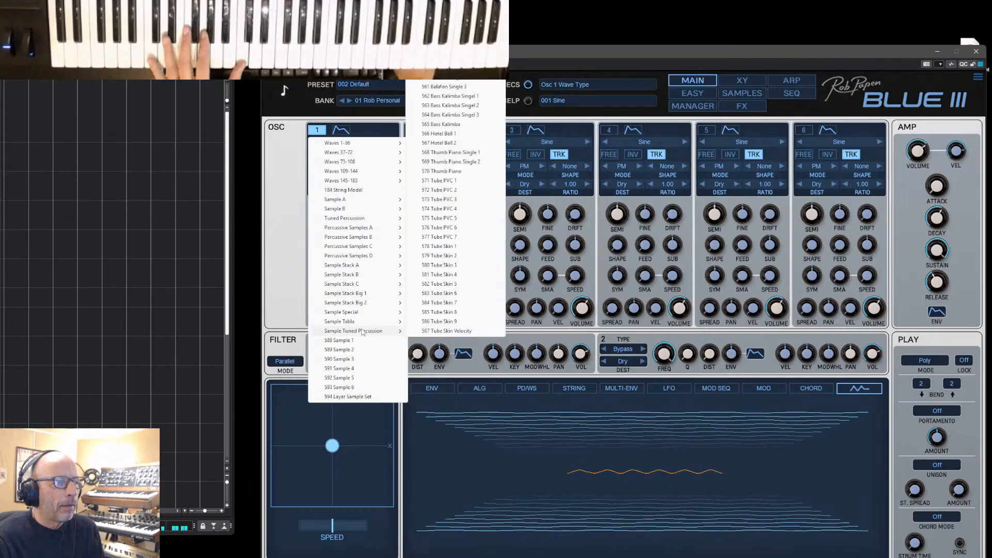
mouse_move(363, 326)
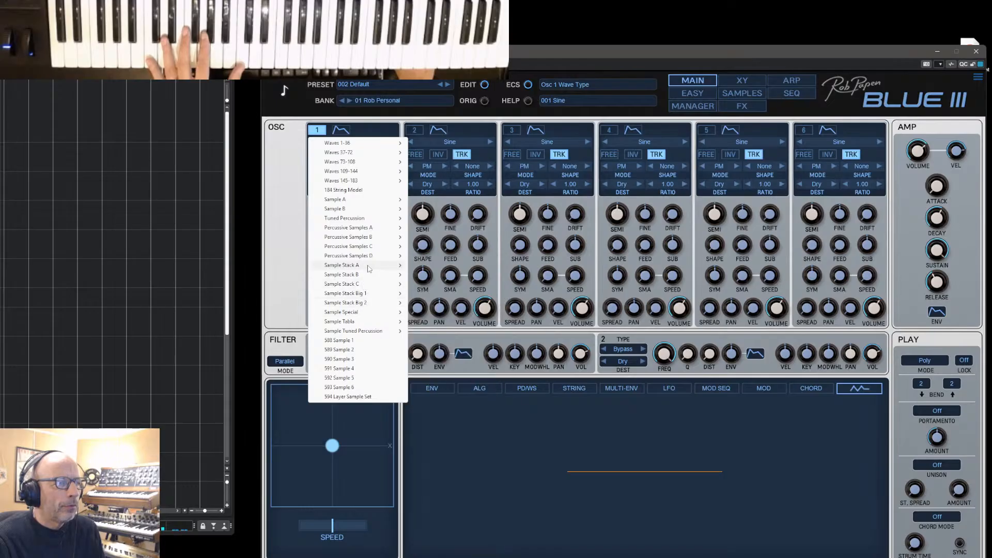
mouse_move(369, 258)
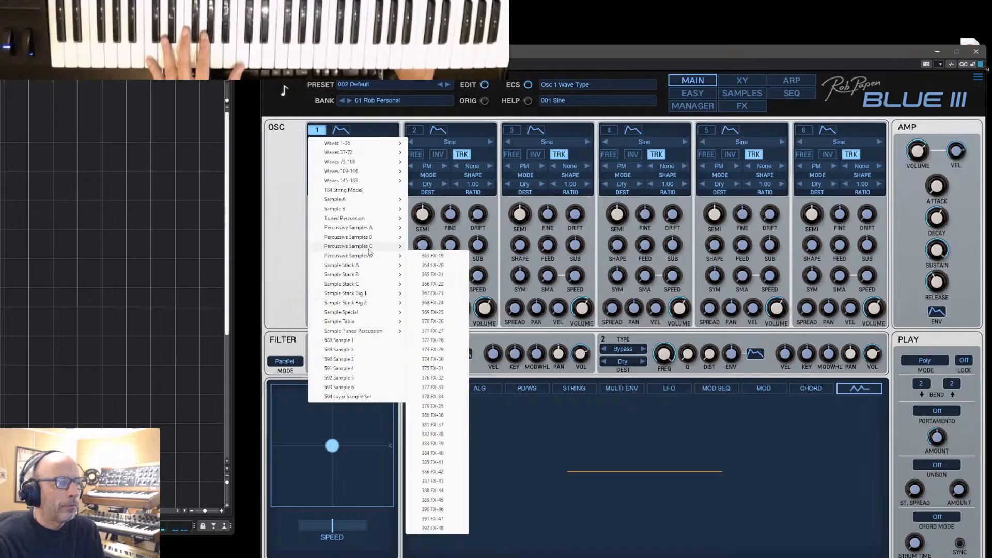
click(433, 249)
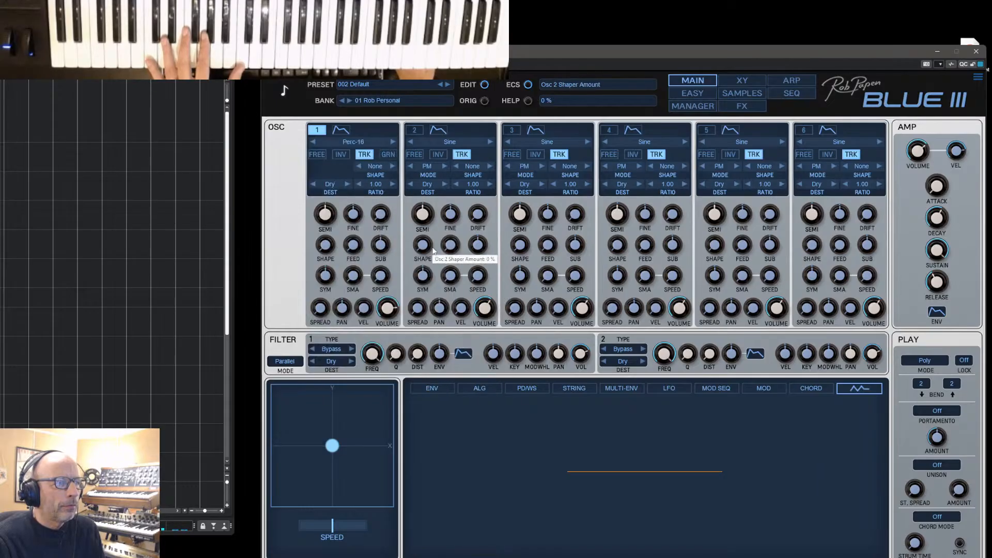
Step oscillator 1's waveform forward through Perc-20, Perc-21, Perc-27 and FX-05 to FX-07
click(392, 143)
click(392, 142)
click(392, 142)
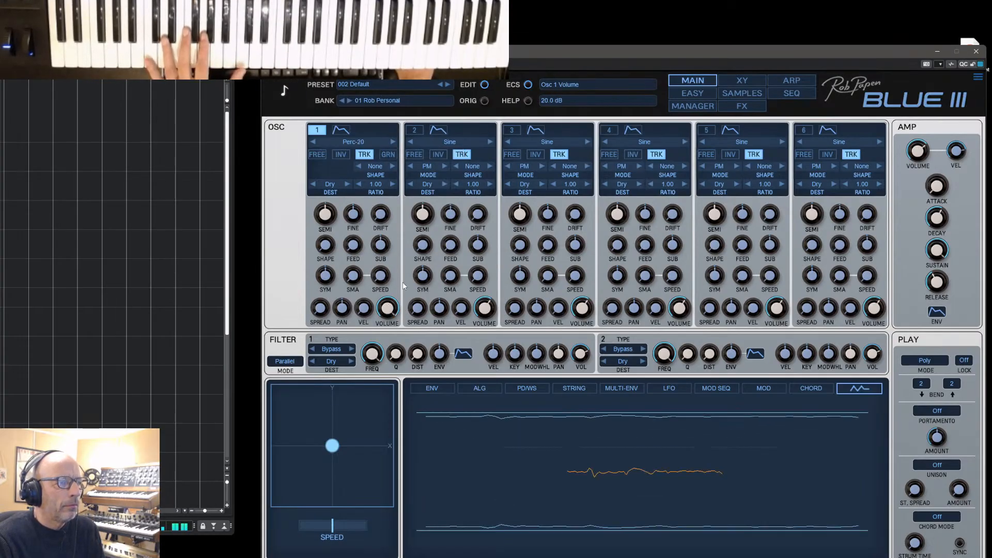
click(392, 143)
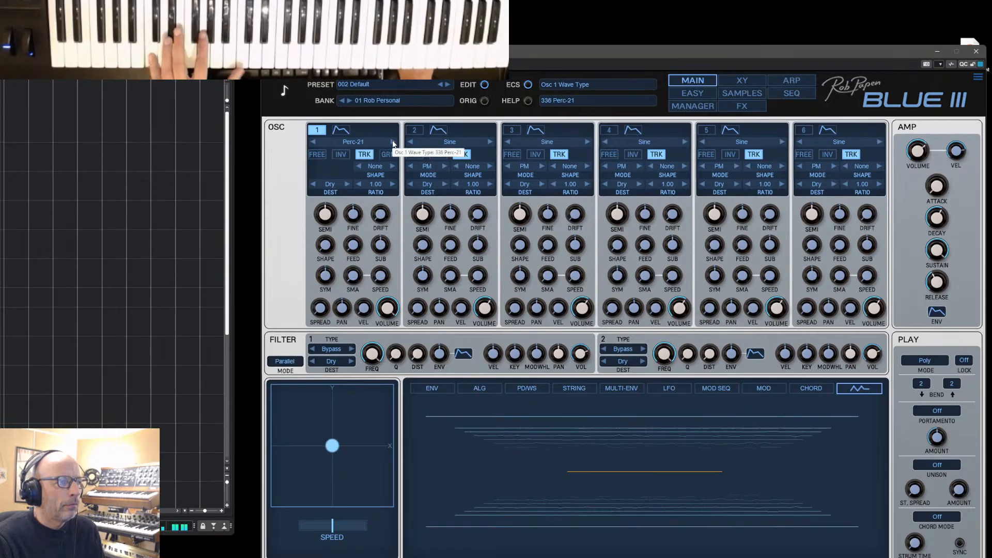
click(392, 142)
click(392, 143)
click(392, 143)
click(392, 143)
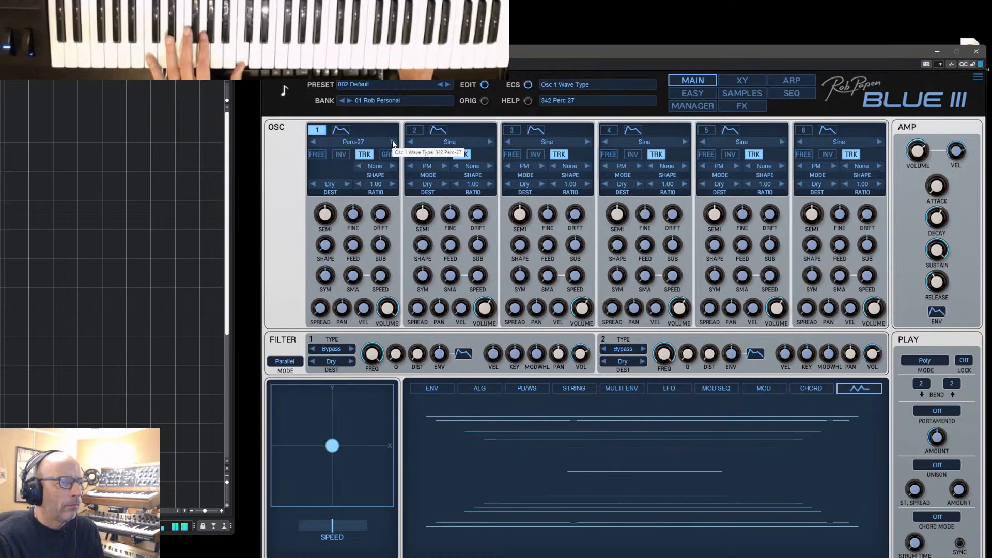
click(392, 142)
click(393, 142)
click(392, 142)
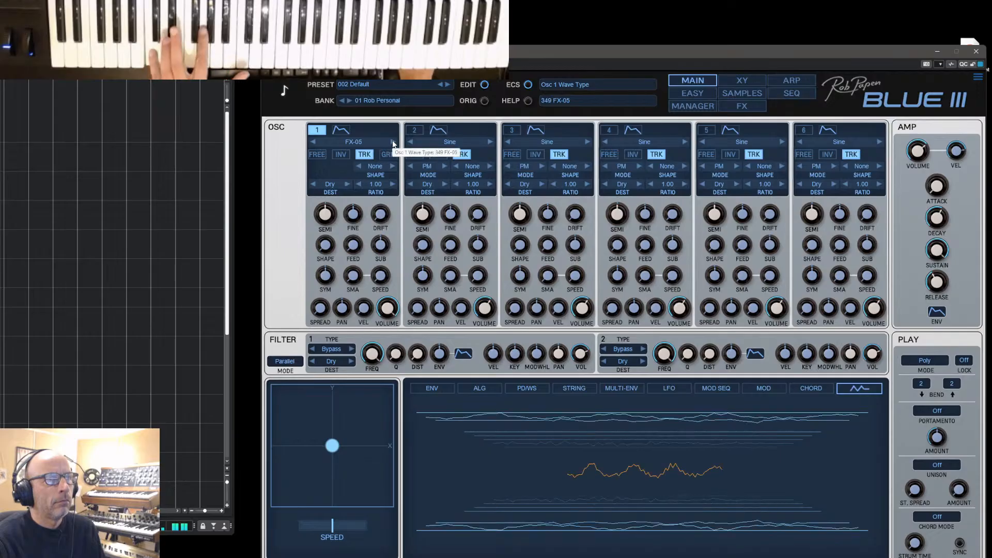
click(393, 143)
Load Tube Skin 9 from the Sample Tuned Percussion group into oscillator 1
click(363, 145)
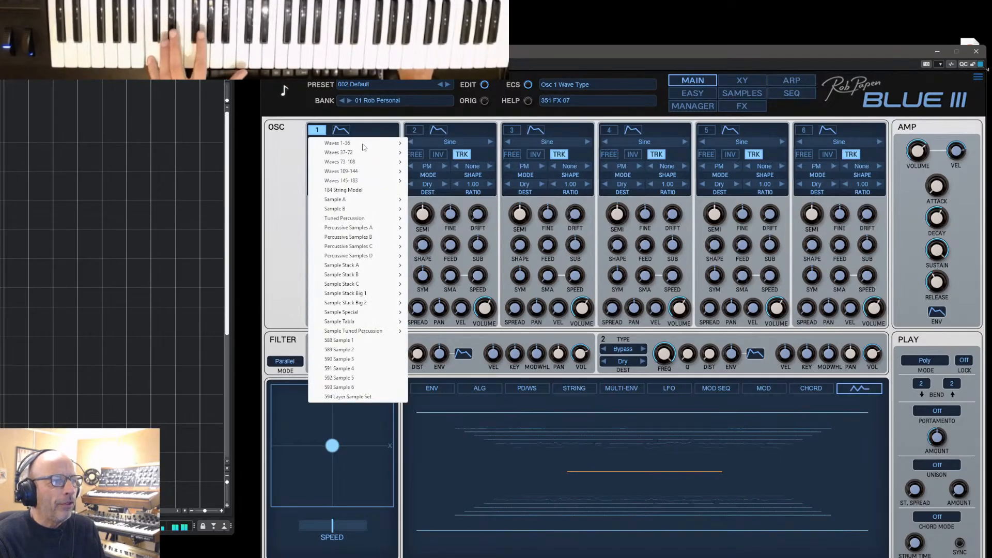
mouse_move(361, 209)
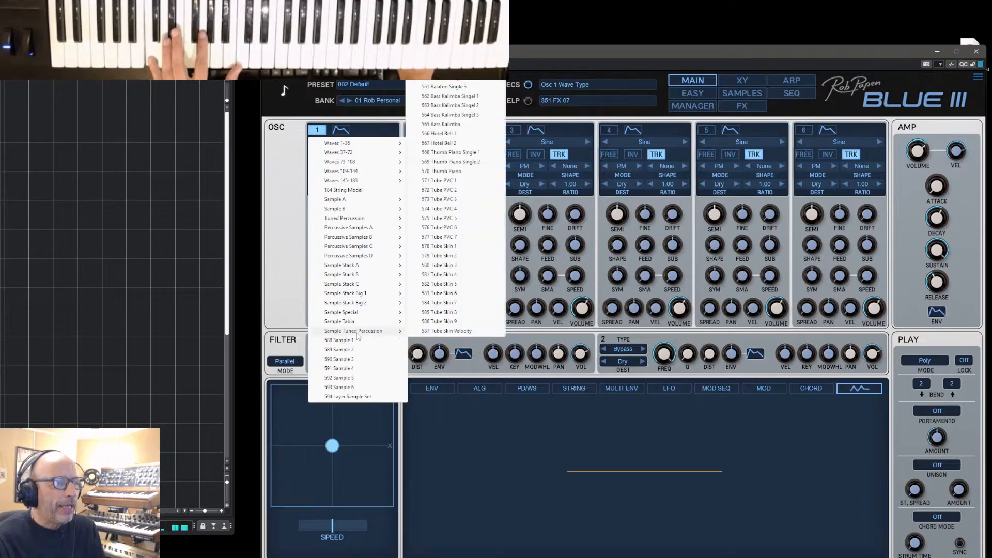
click(433, 323)
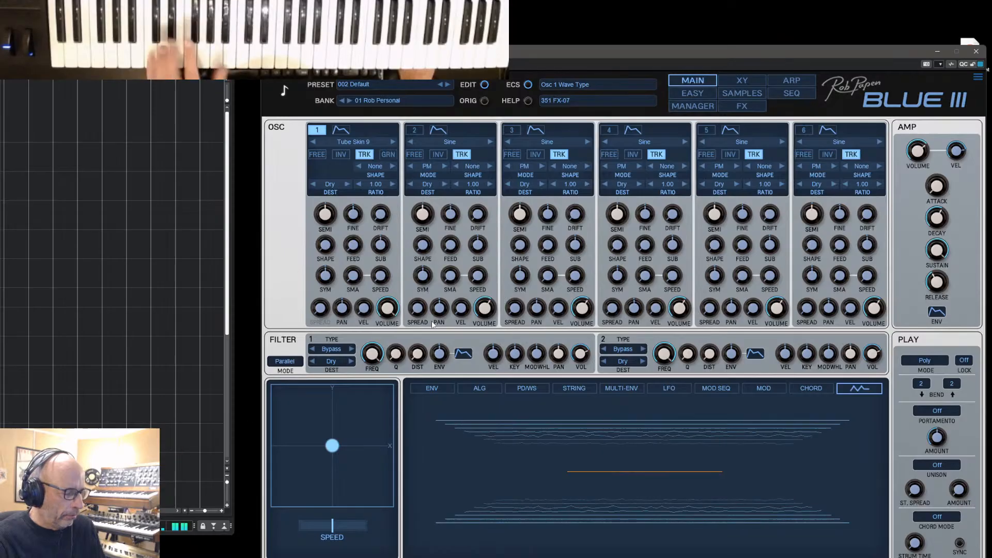
Load the Emulator & JP Pad preset from the 02 Pads 04 bank and show it on the main screen
click(447, 84)
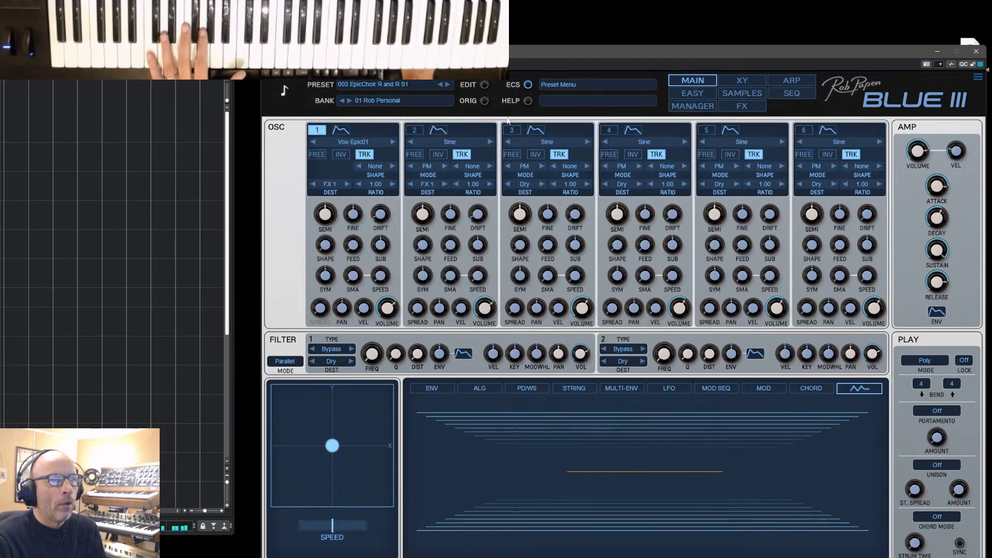
click(693, 106)
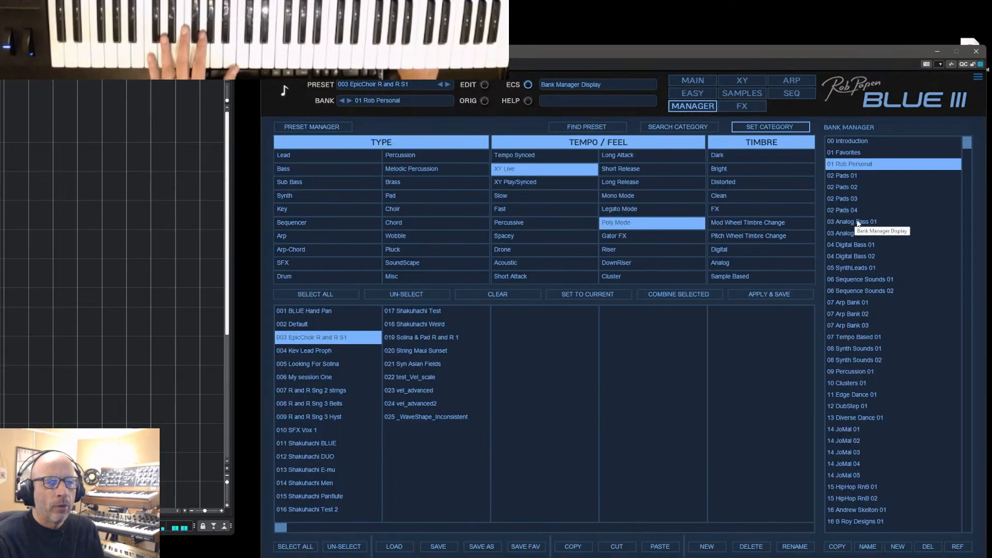
click(842, 210)
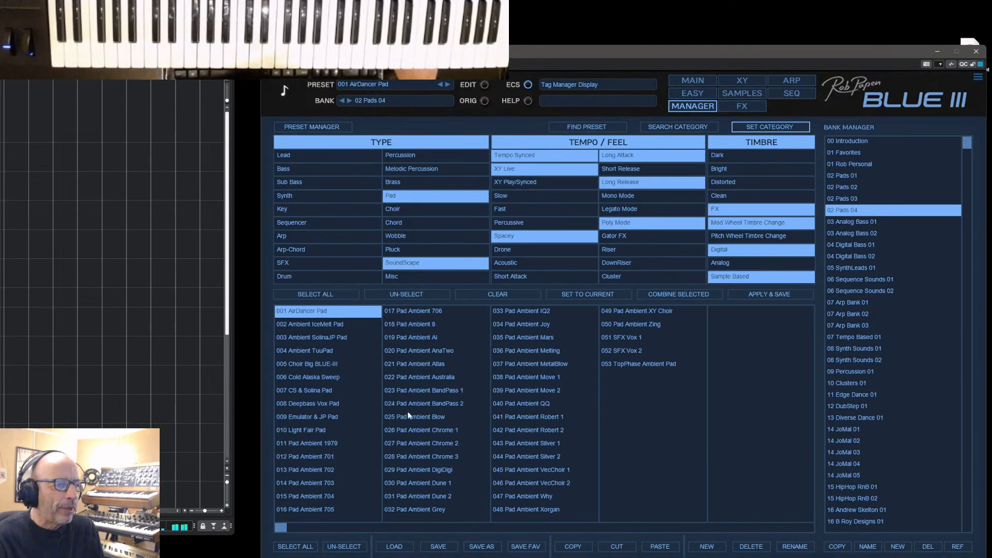
click(302, 417)
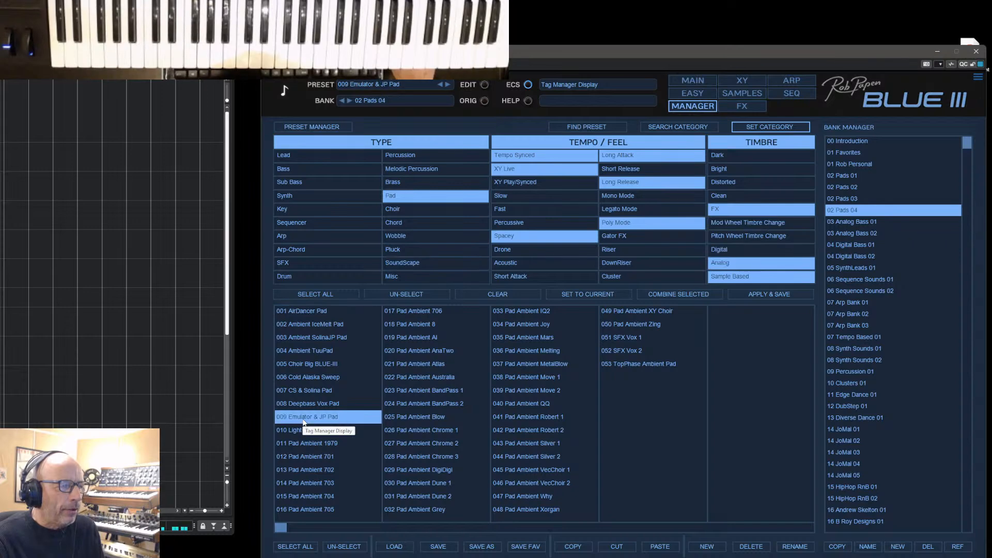
click(693, 82)
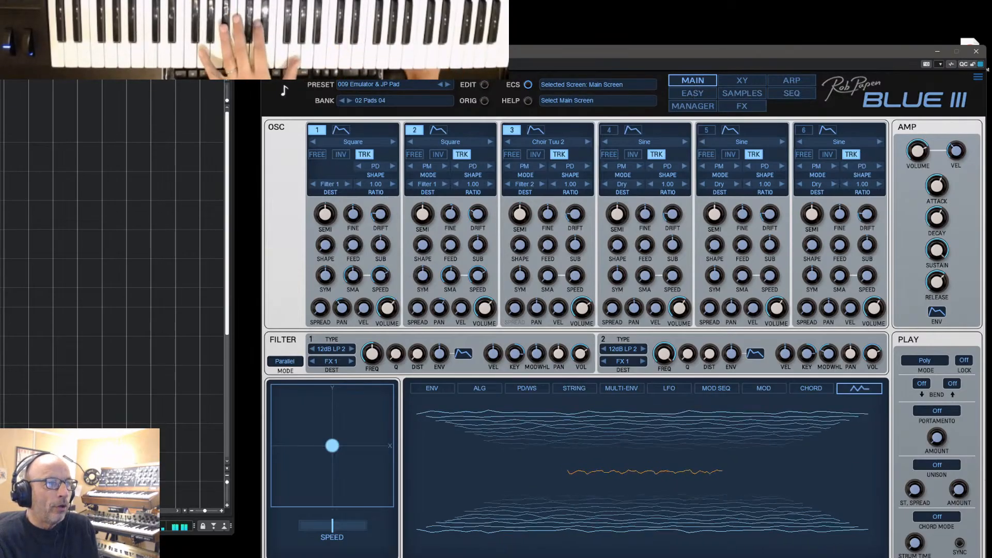
Audition the pad without oscillator 3's Choir Tuu 2, and switch oscillator 3 back on
click(511, 131)
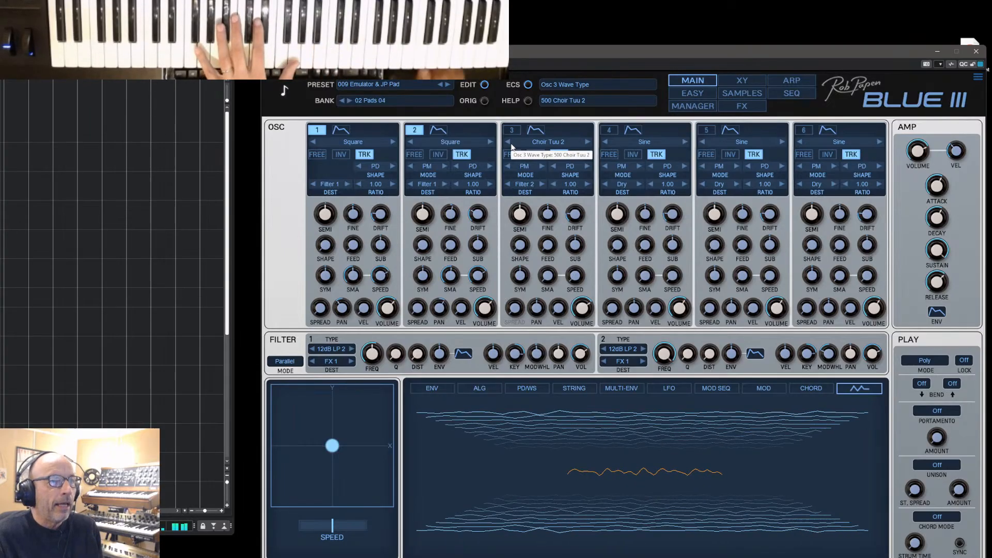
click(512, 130)
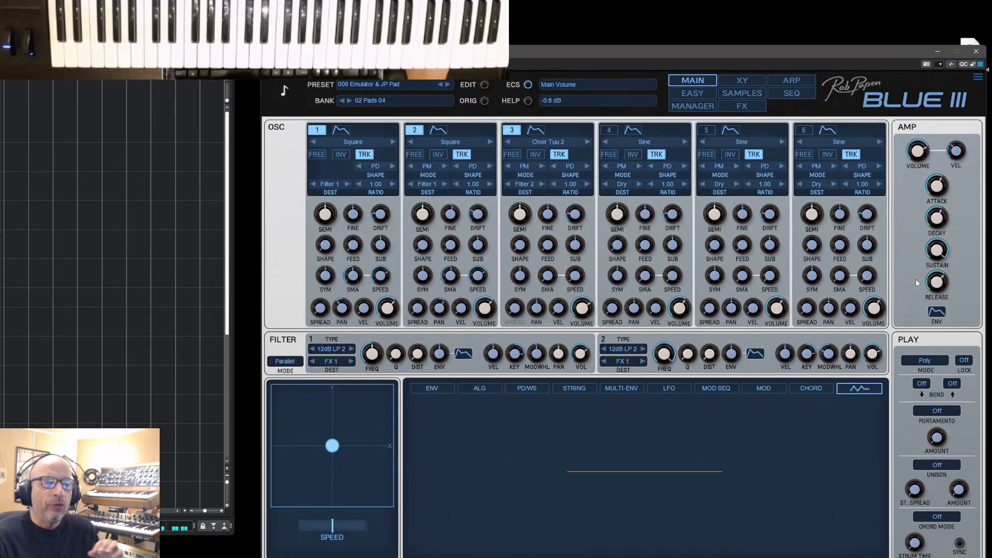
Show the main volume envelope and lengthen its attack to 4.83 sec and its release to 2.41 sec
click(934, 311)
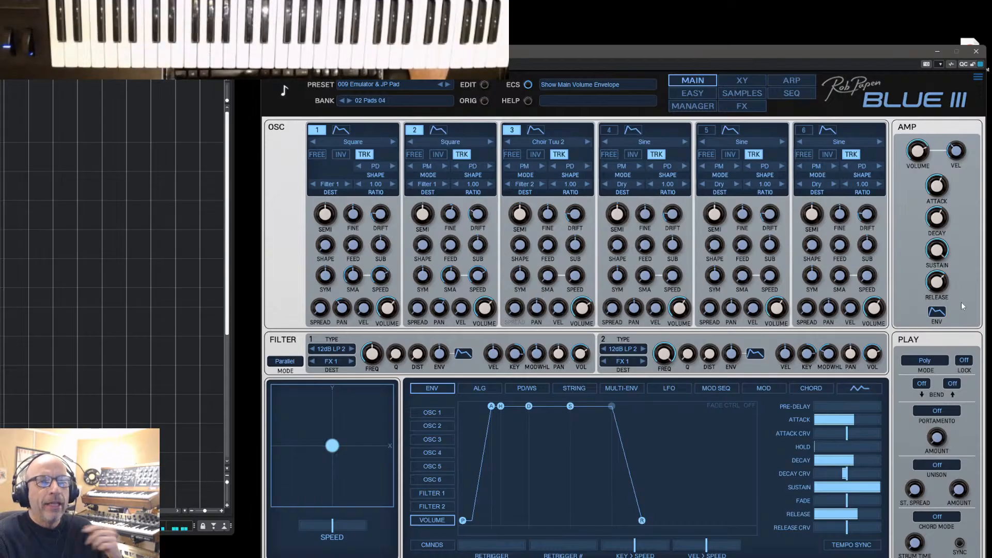
drag(938, 188, 940, 176)
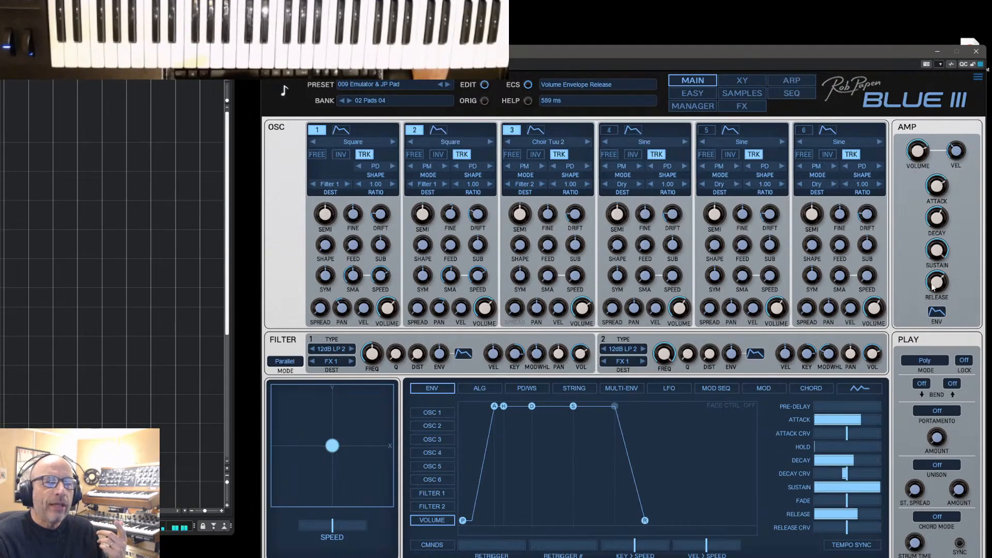
drag(934, 283, 935, 277)
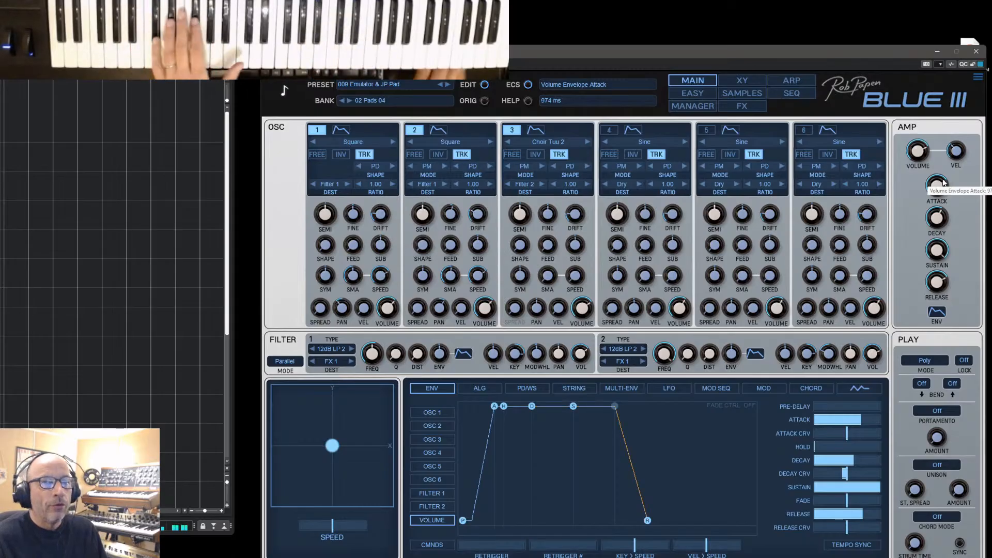
drag(935, 190, 938, 187)
drag(937, 284, 936, 277)
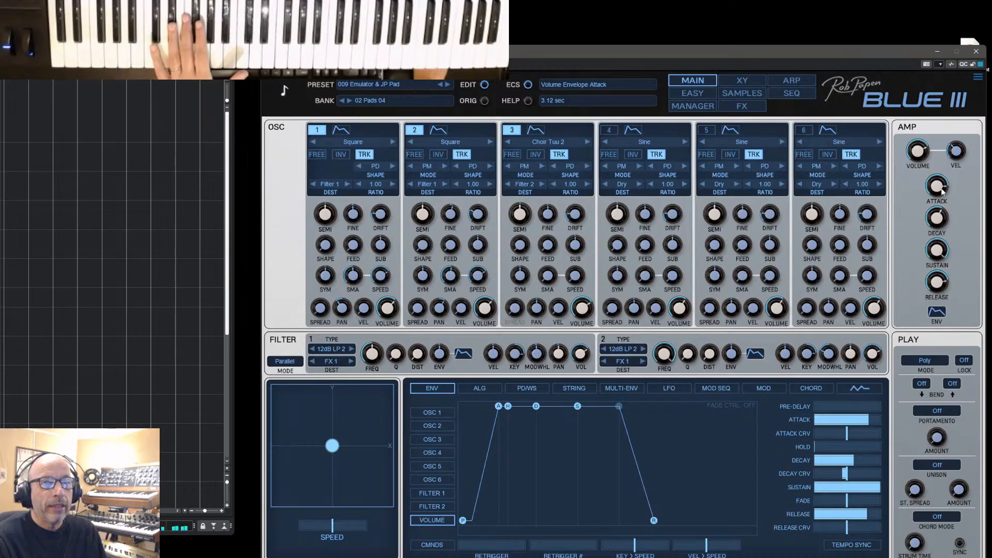
drag(943, 185, 943, 182)
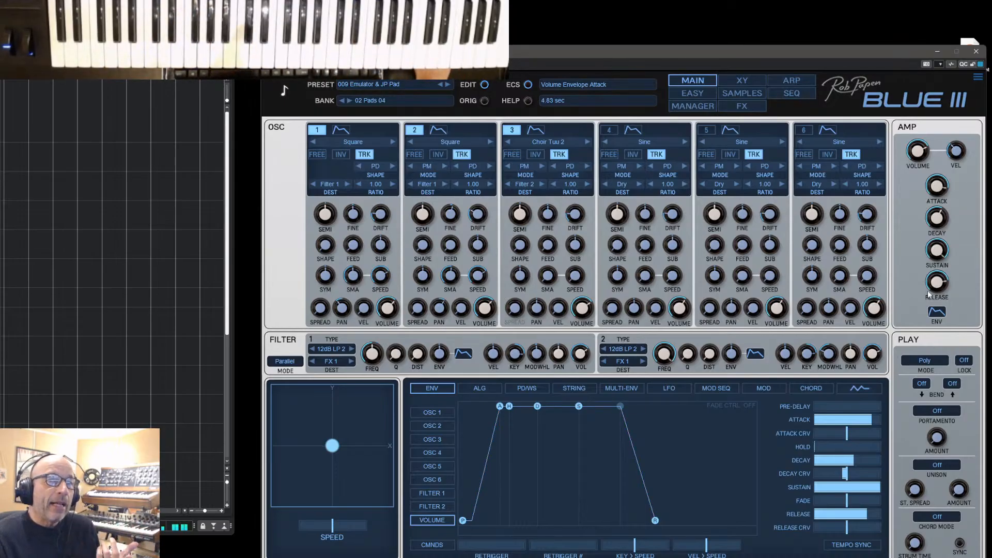
Reduce the volume envelope's attack to its minimum and shorten its release
mouse_move(933, 293)
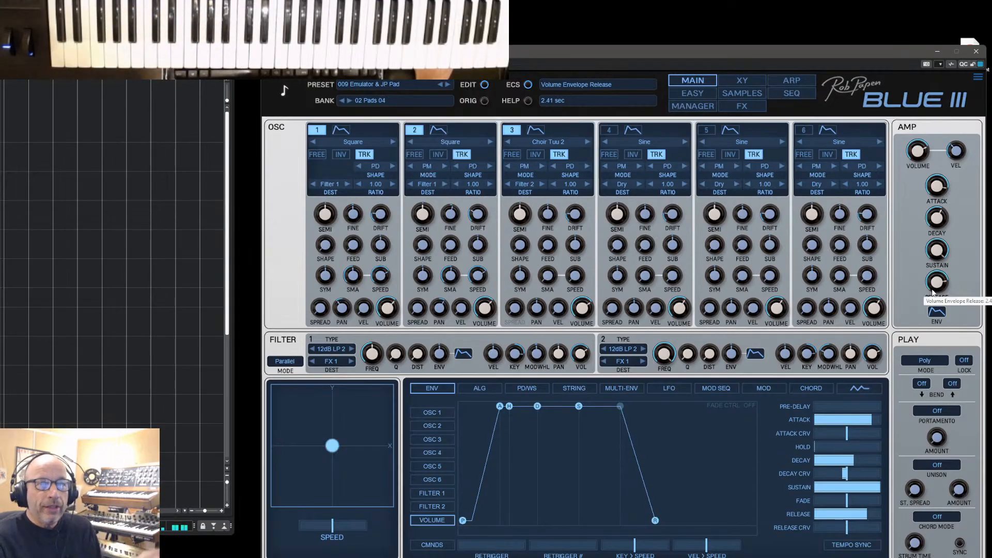
drag(938, 194, 933, 320)
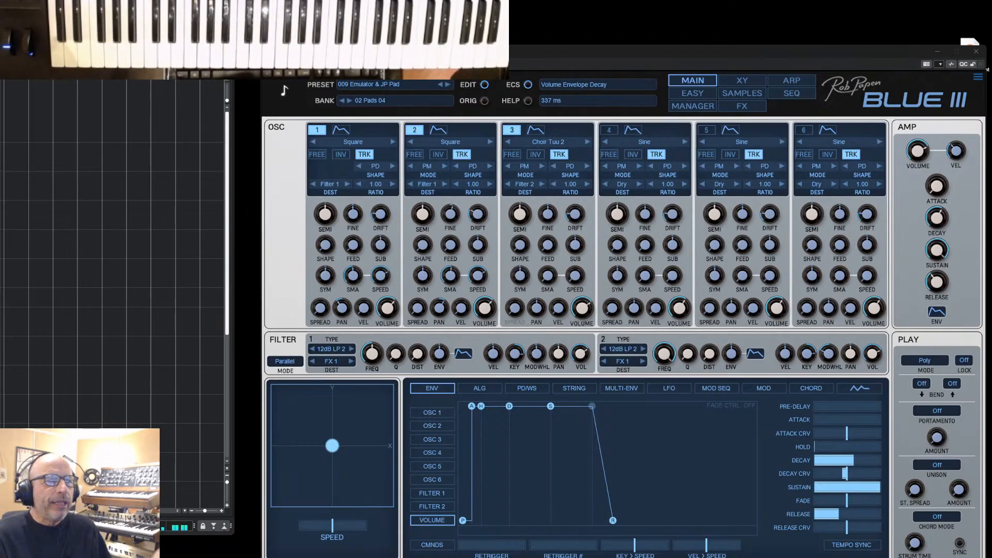
Load the Syn Asian Fields preset from the 01 Rob Personal bank and show it on the main screen
click(692, 107)
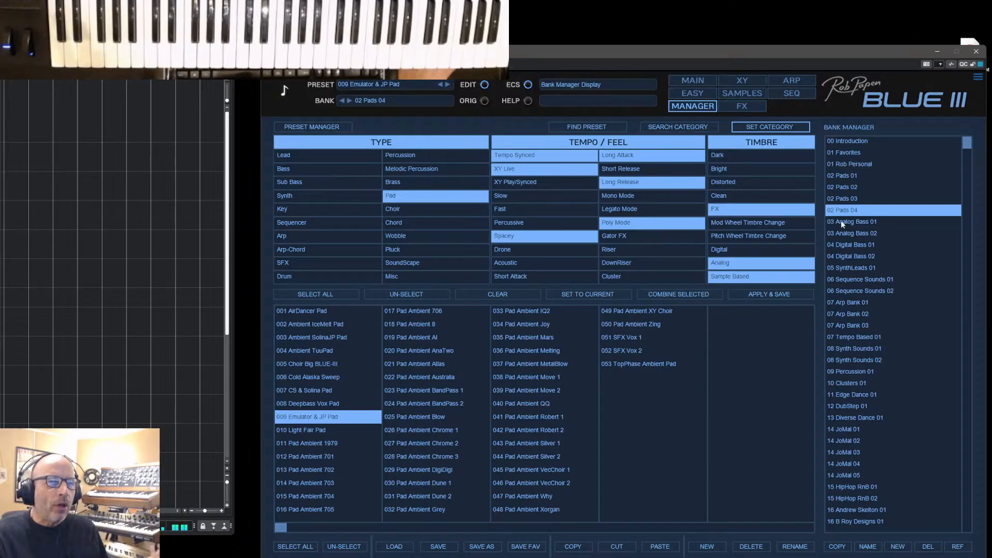
click(846, 165)
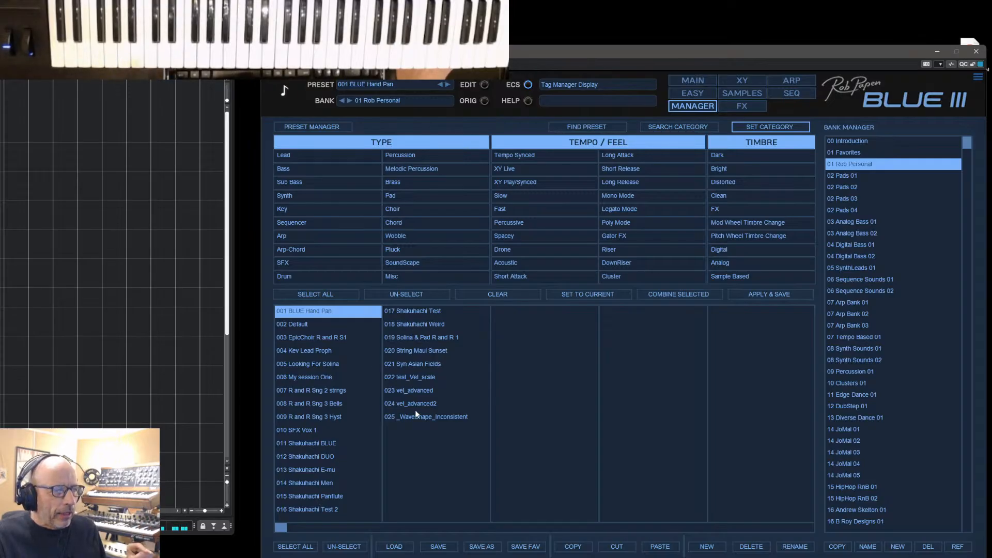
click(412, 364)
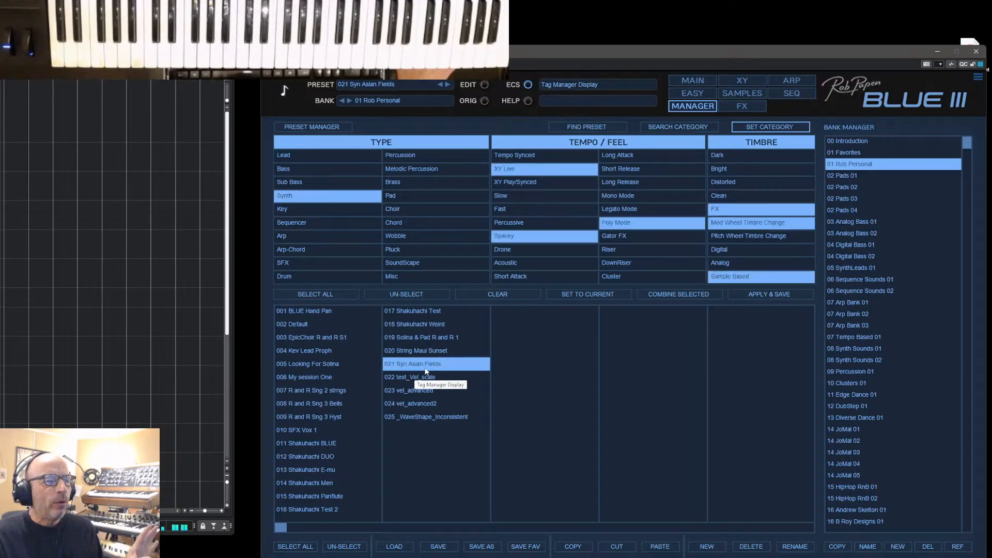
click(703, 81)
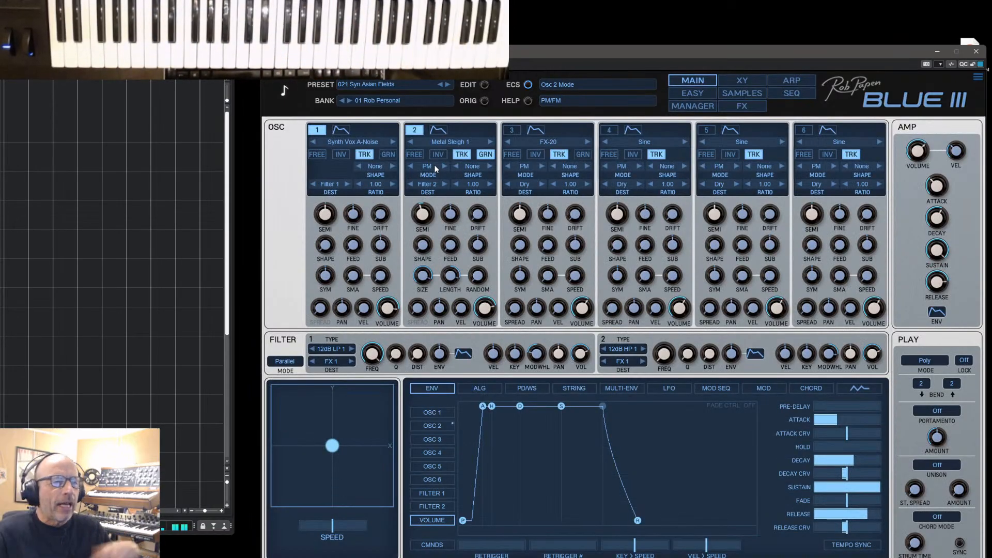
Check the preset's multi-envelope, return to the volume envelope, and audition the sound with oscillator 1 off and back on
click(619, 387)
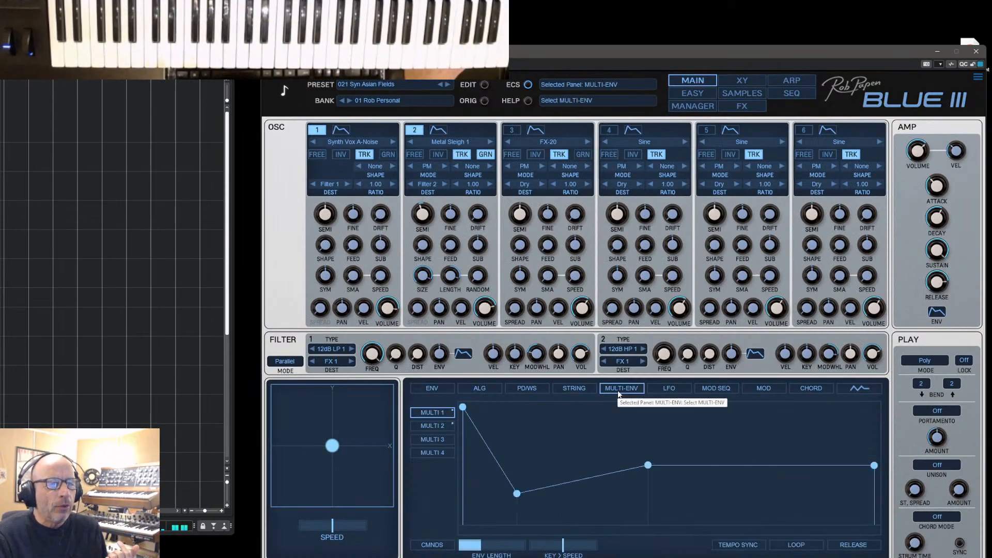
click(433, 389)
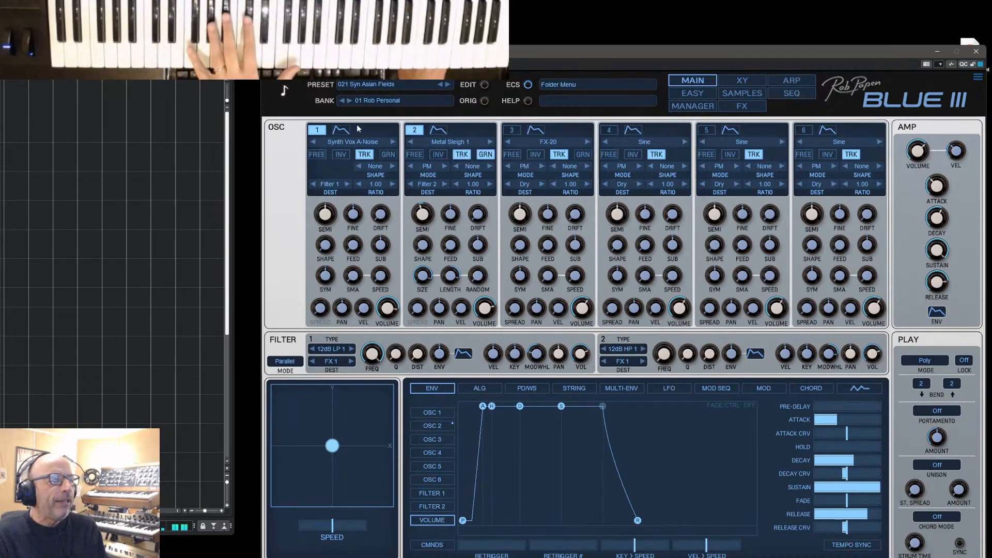
click(318, 129)
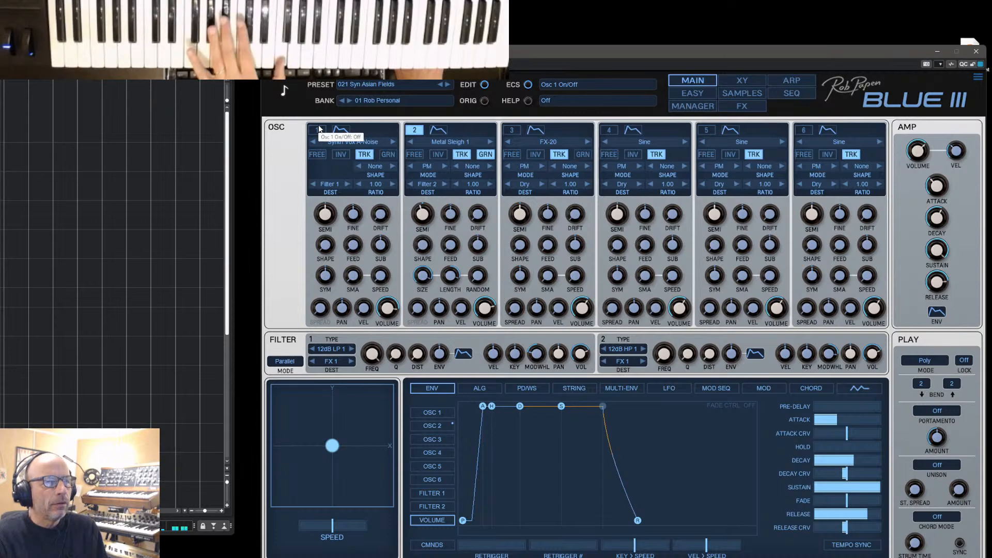
click(318, 132)
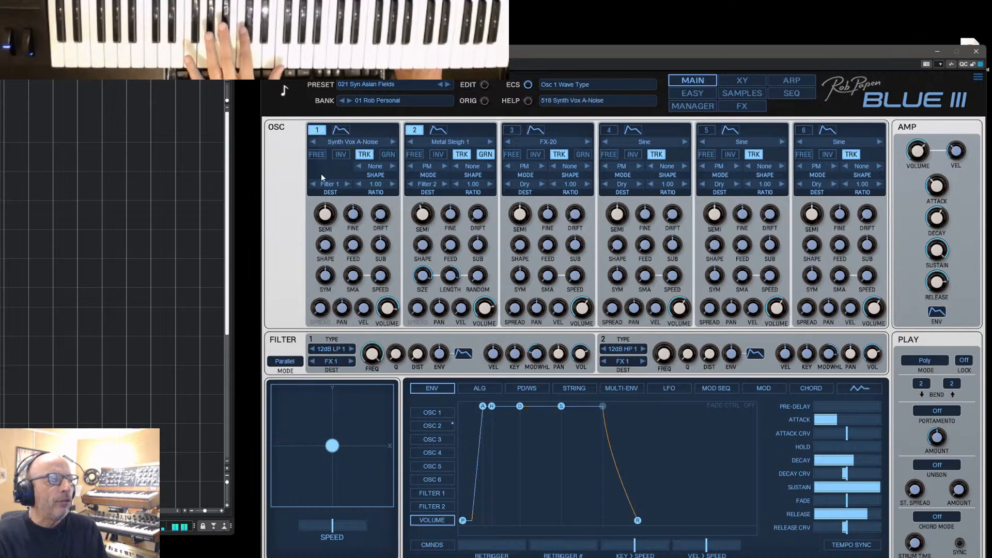
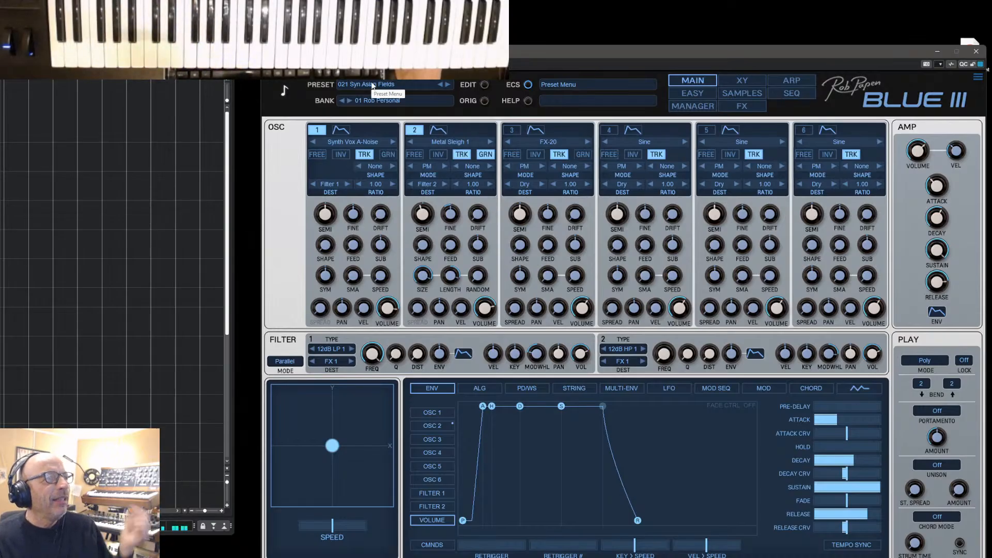
Audition the Shakuhachi BLUE, DUO and E-mu presets and load Shakuhachi Men on the main screen
click(692, 106)
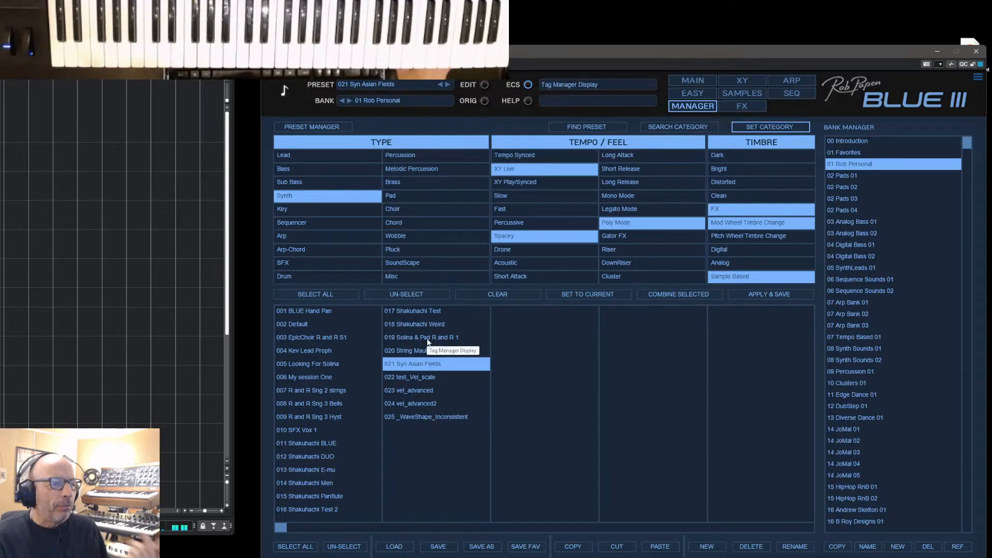
click(303, 444)
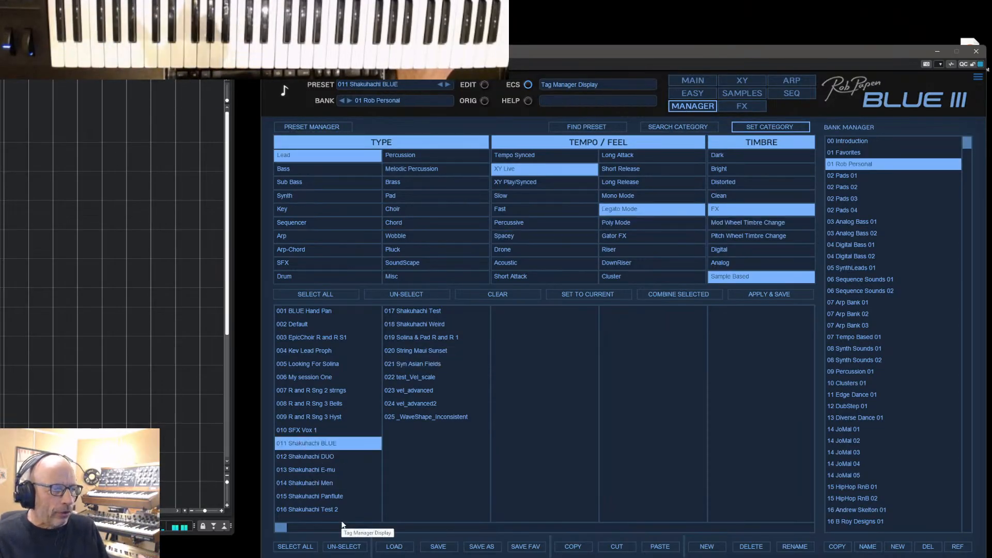
click(302, 457)
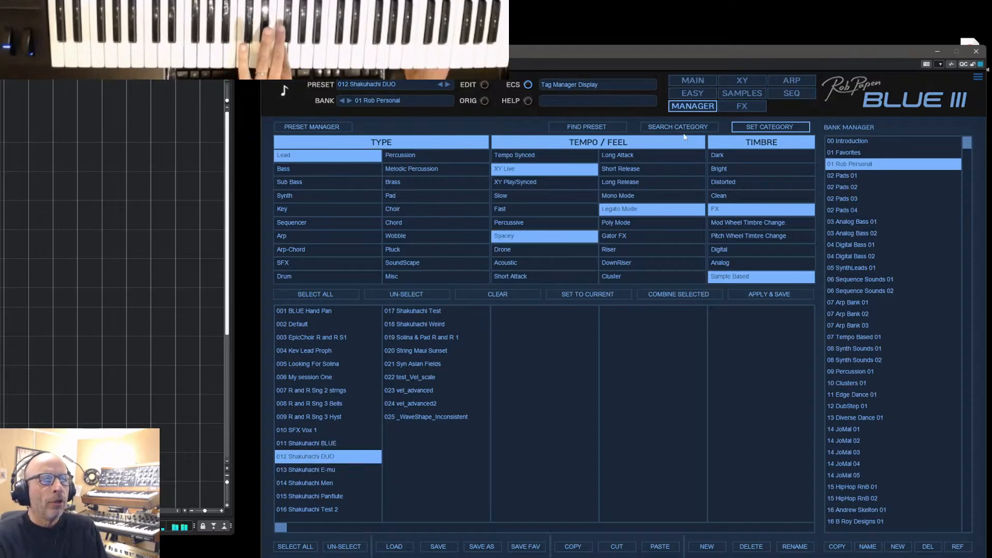
click(696, 80)
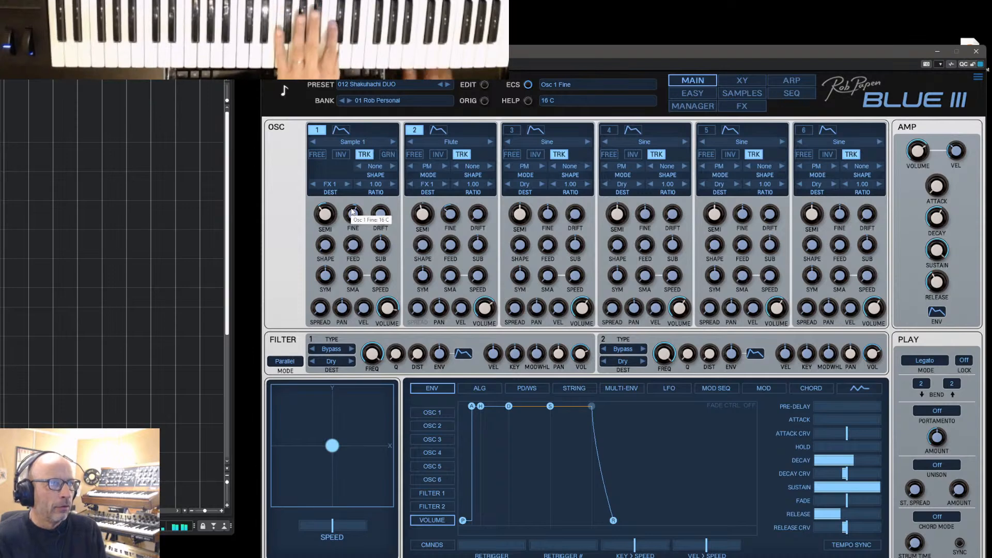
click(447, 85)
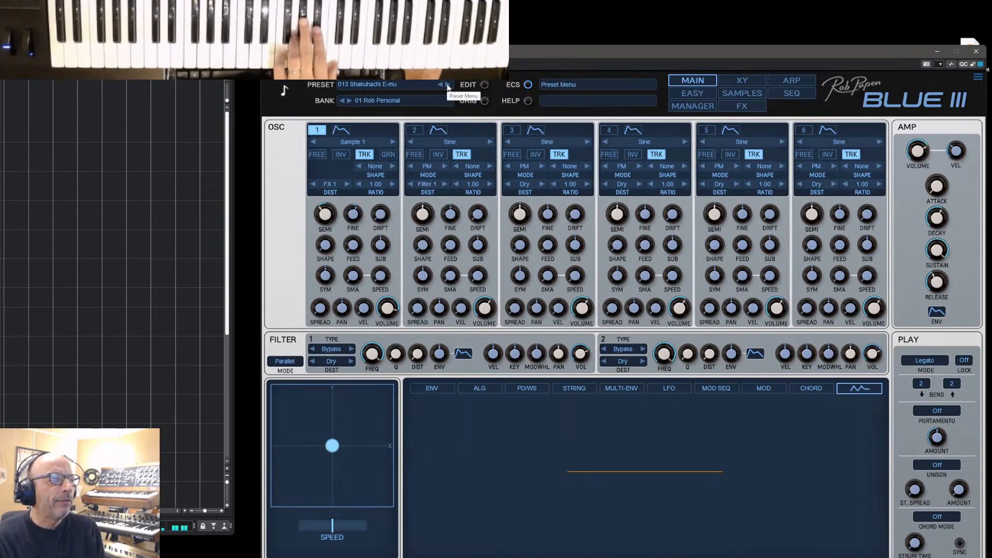
click(447, 84)
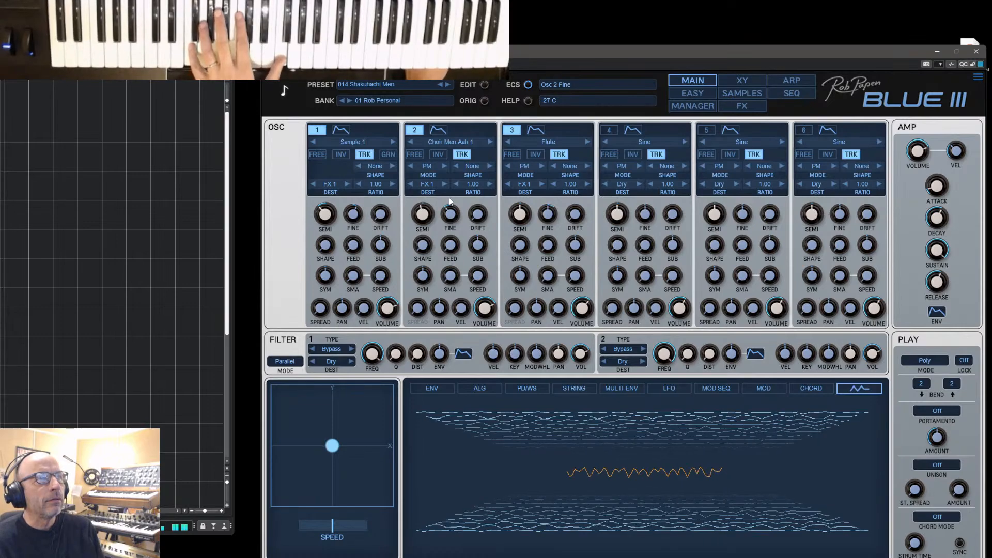
Set oscillator 2 to Synth Vox TronFeel and step through the following vocal waveforms up to Vox Low Throut
click(457, 143)
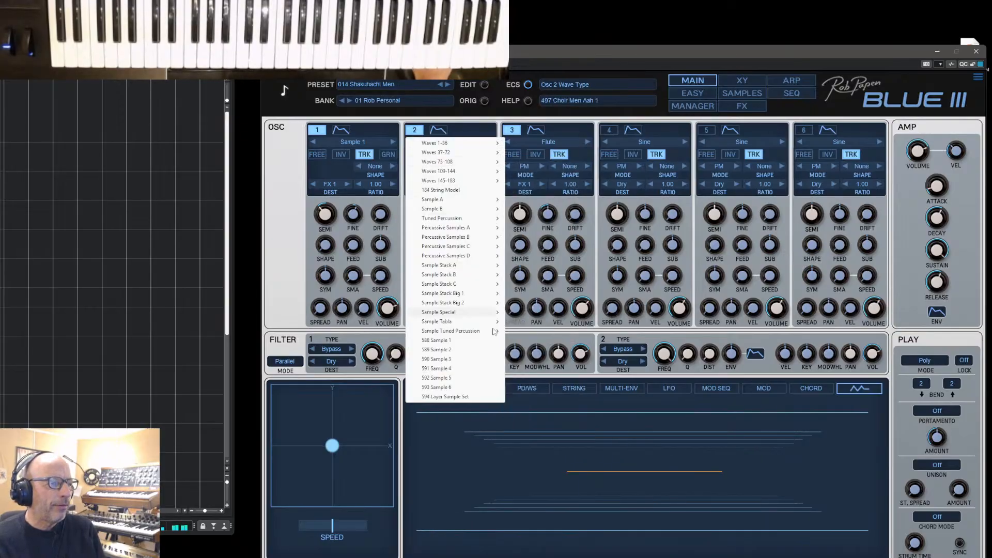
mouse_move(470, 316)
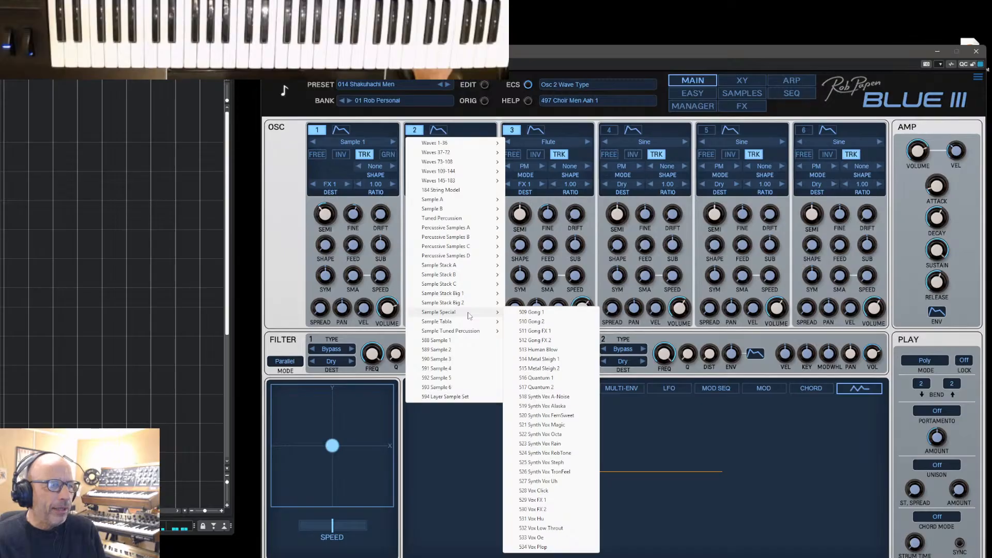
click(551, 472)
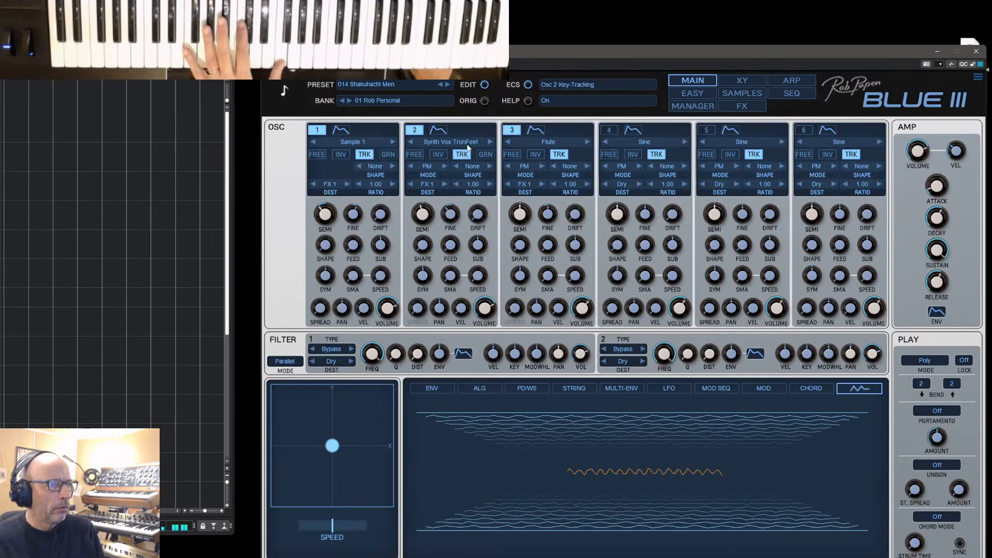
click(489, 143)
click(490, 142)
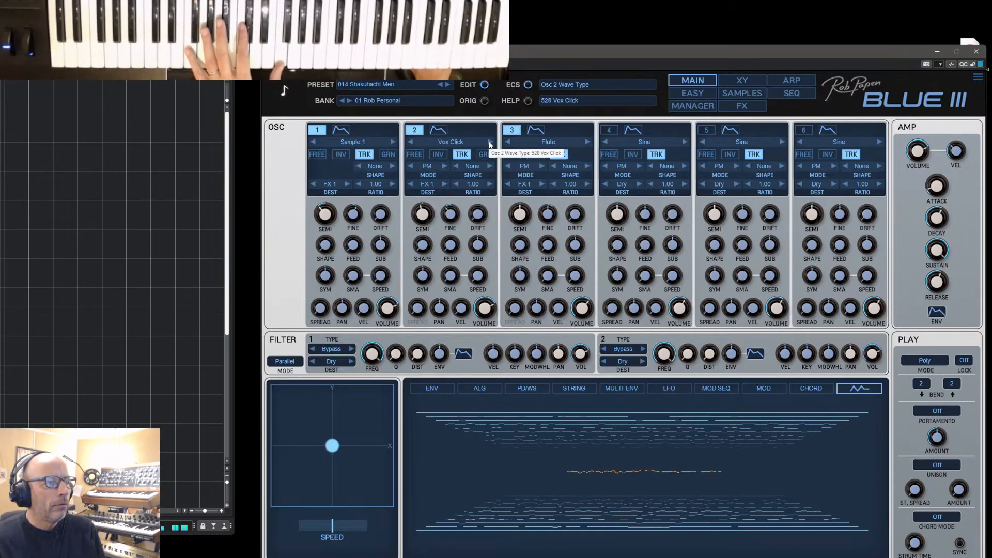
click(490, 143)
click(490, 142)
click(490, 142)
click(489, 142)
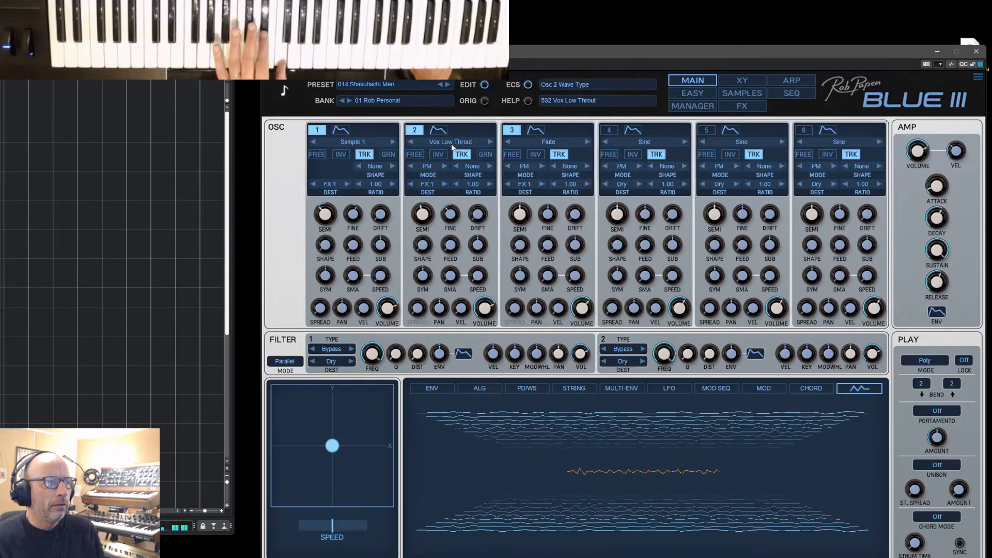
Turn on granular mode (GRN) for oscillator 1's Sample 1
click(421, 143)
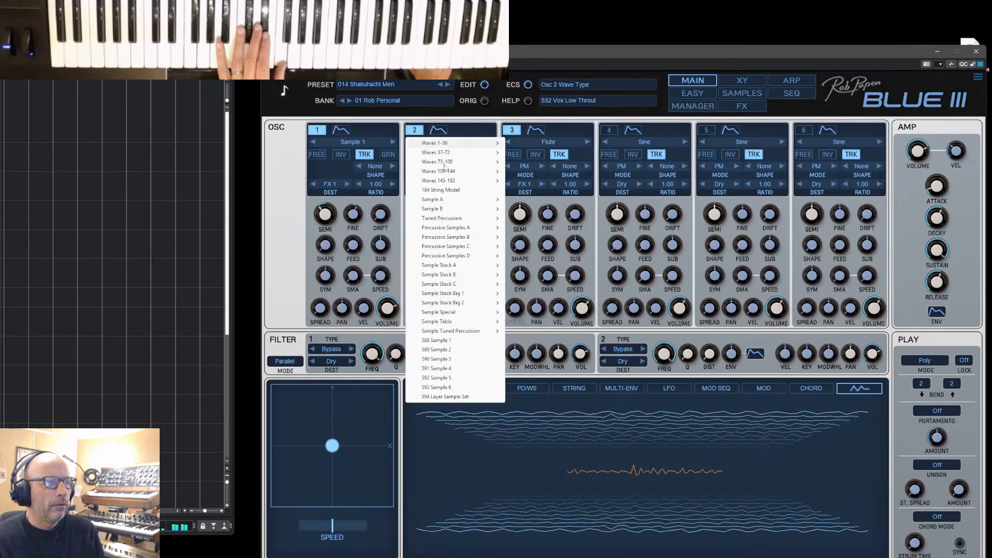
mouse_move(479, 237)
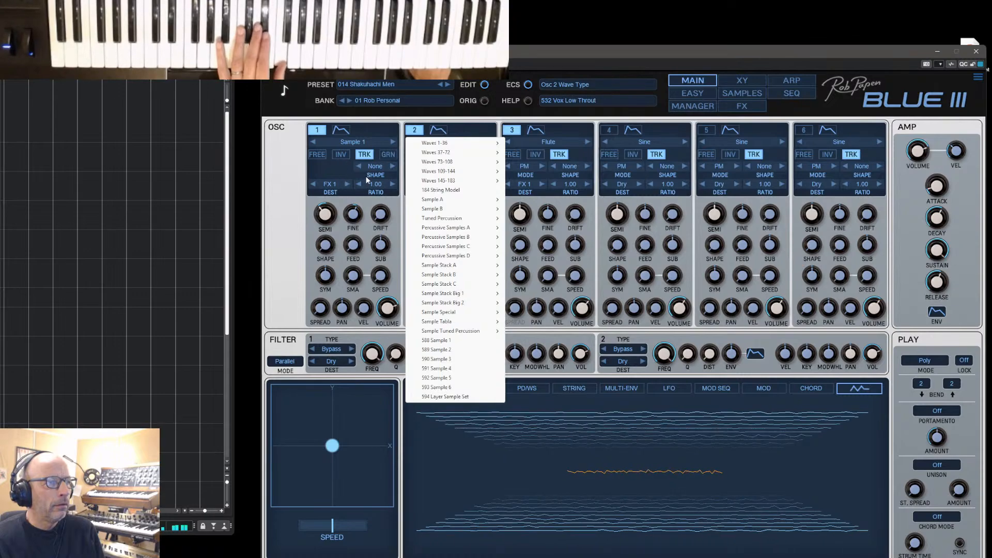
click(384, 157)
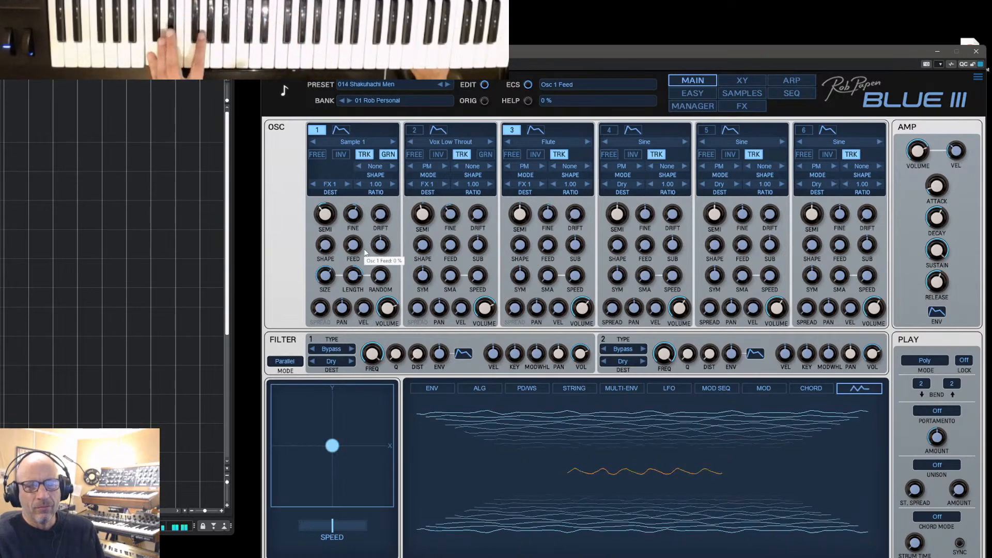
Set oscillator 2 to Synth Vox RobTone, switch oscillator 1 off, and audition the following waveforms up to Vox Click
click(453, 143)
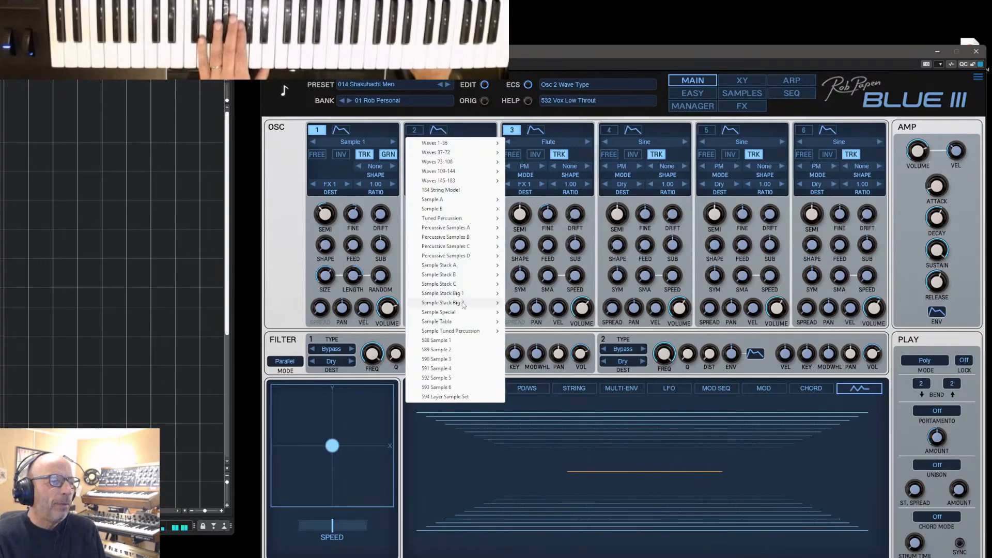
mouse_move(459, 314)
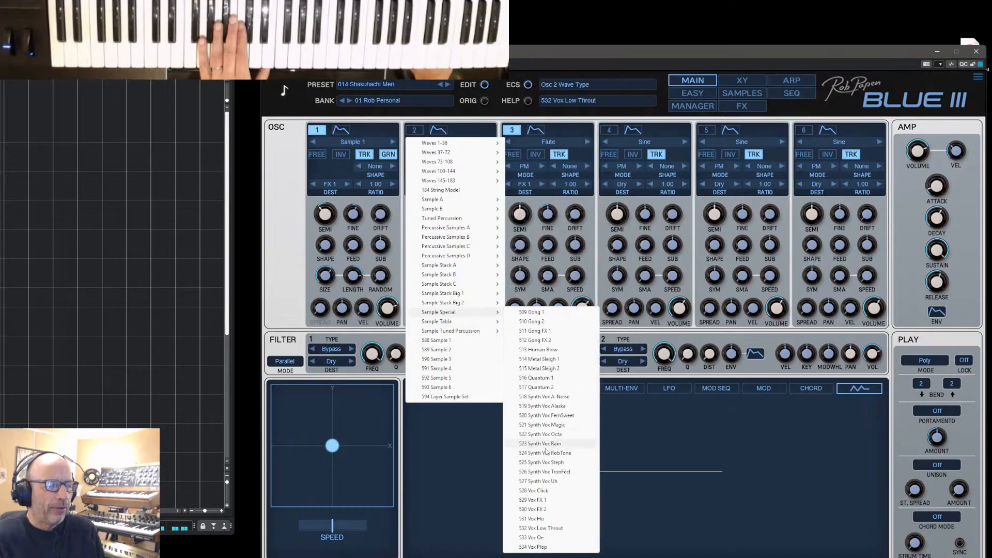
click(544, 454)
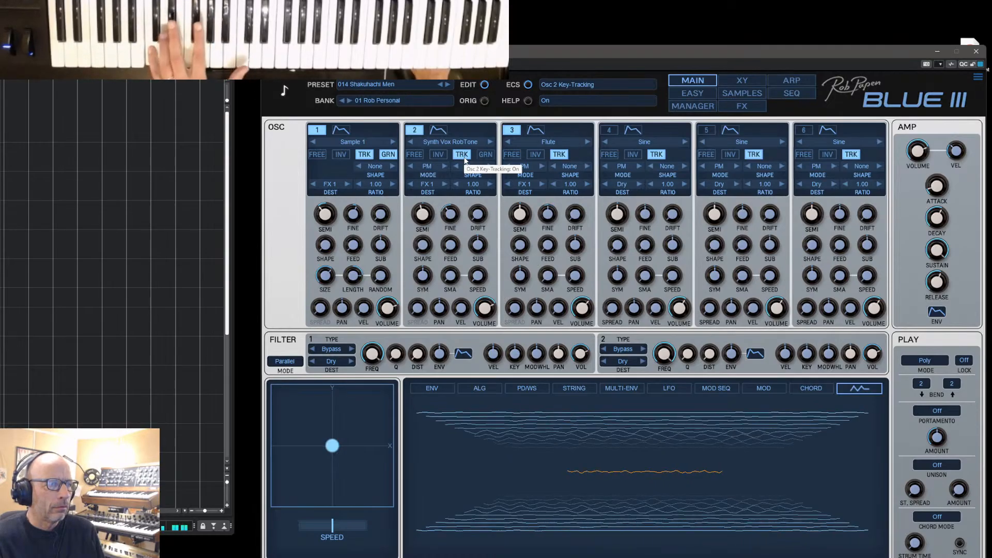
click(316, 130)
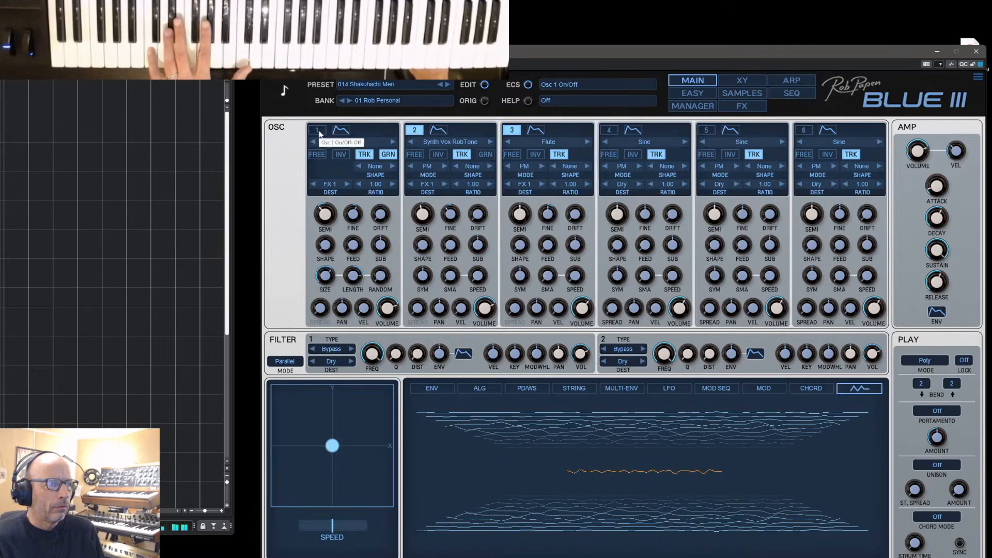
click(490, 143)
click(488, 142)
click(489, 143)
click(487, 142)
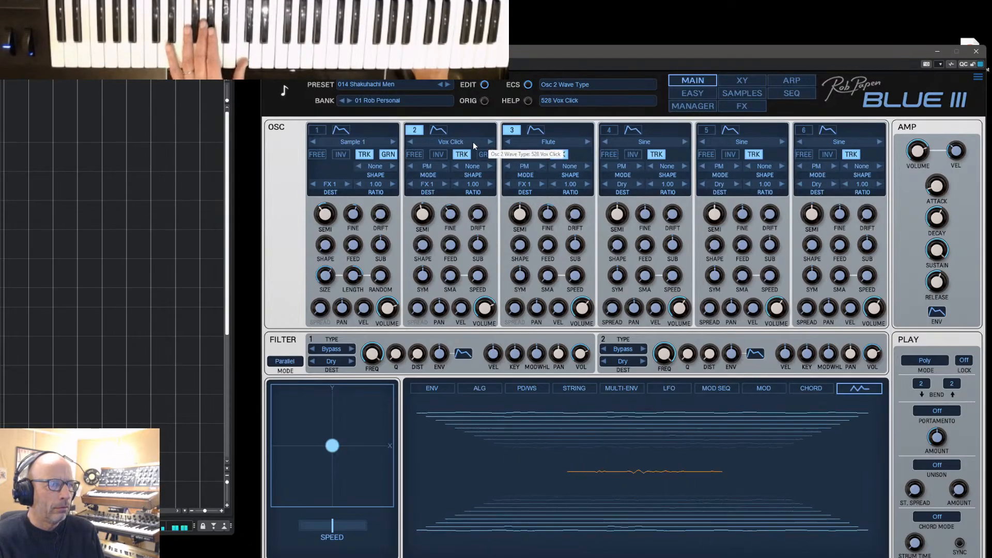
Set oscillator 2 to the XMetal01s waveform from Sample Stack C and balance its volume with oscillator 1 switched back on
click(485, 141)
mouse_move(463, 295)
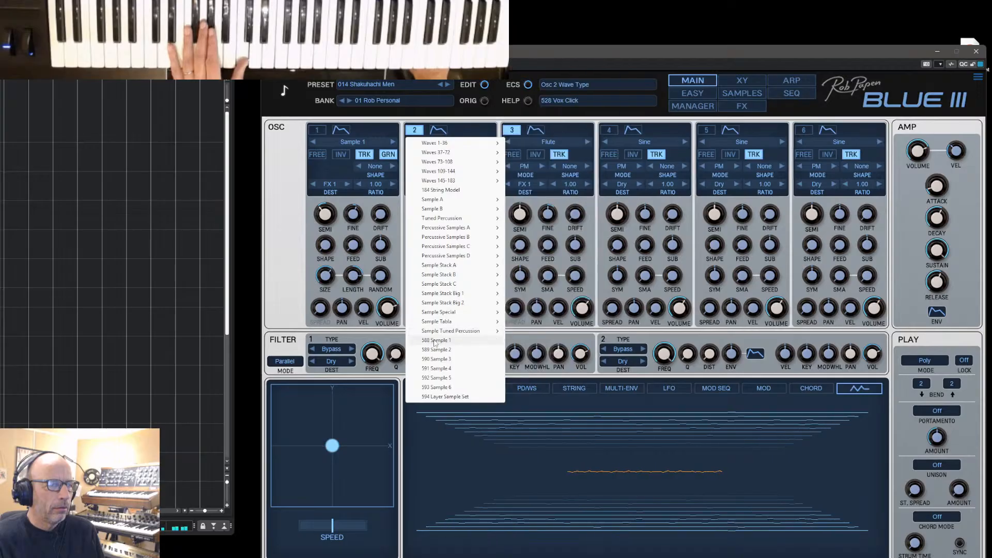
mouse_move(458, 256)
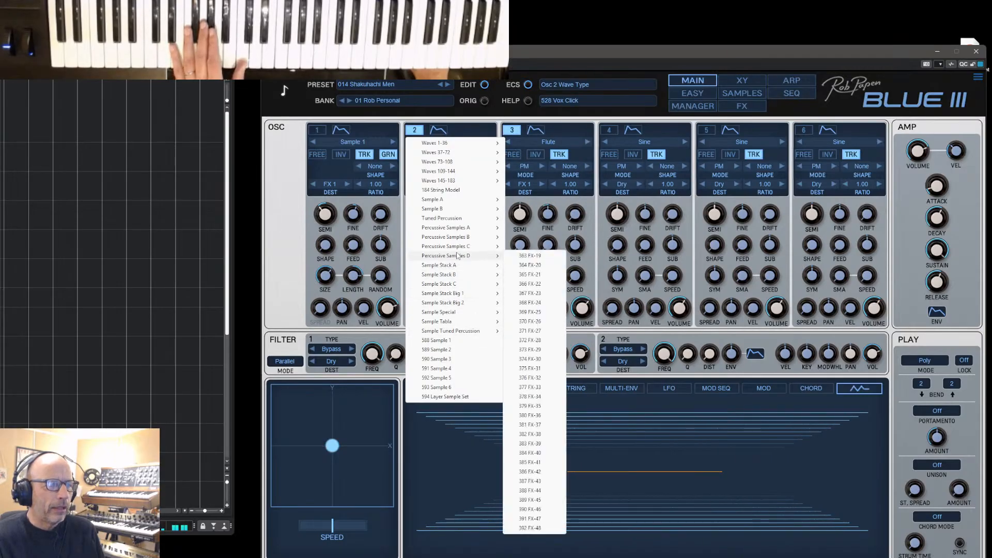
mouse_move(449, 275)
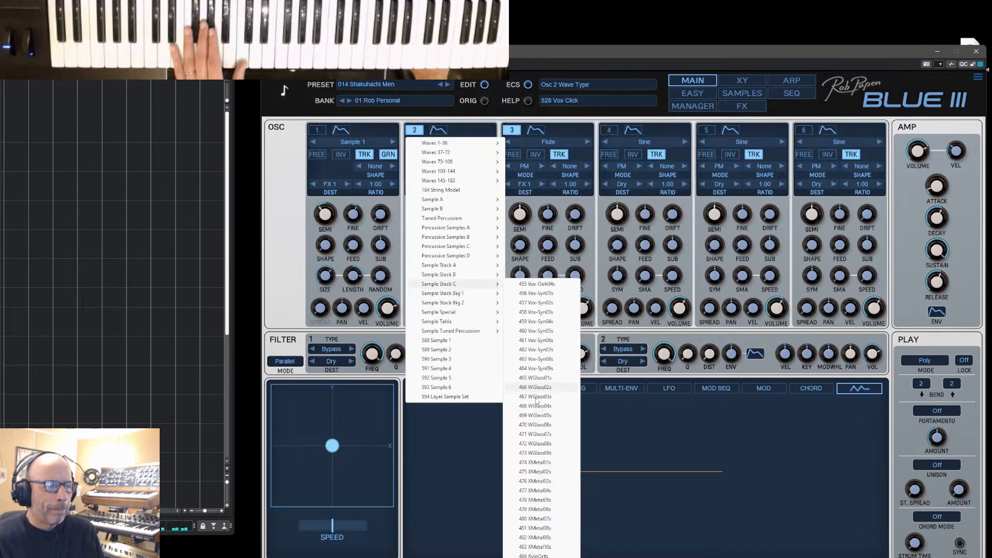
click(536, 462)
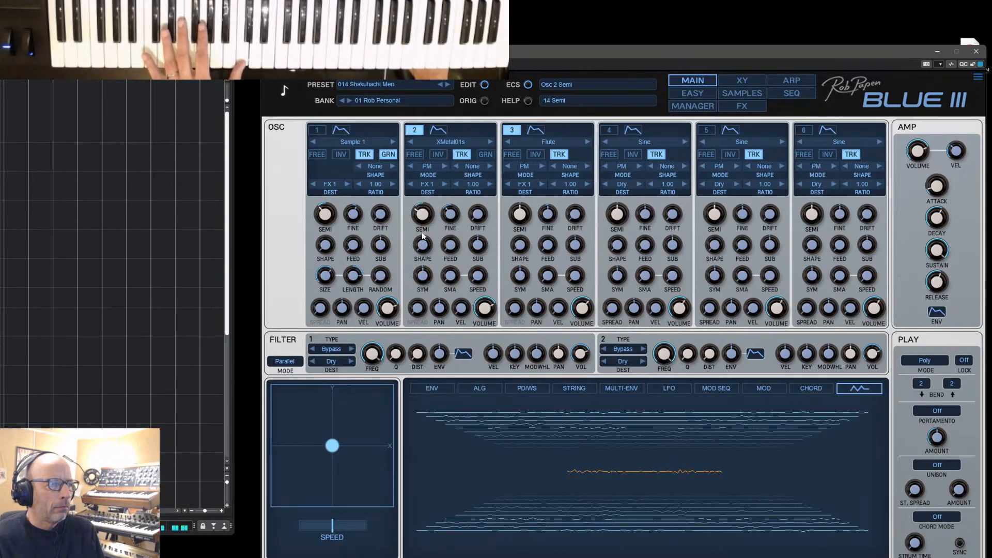
click(317, 132)
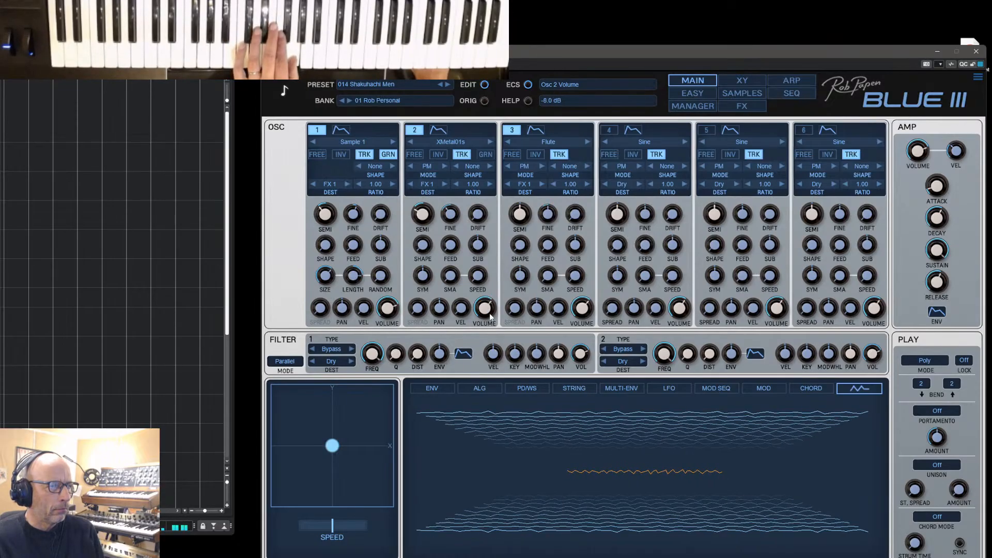
drag(491, 323, 488, 310)
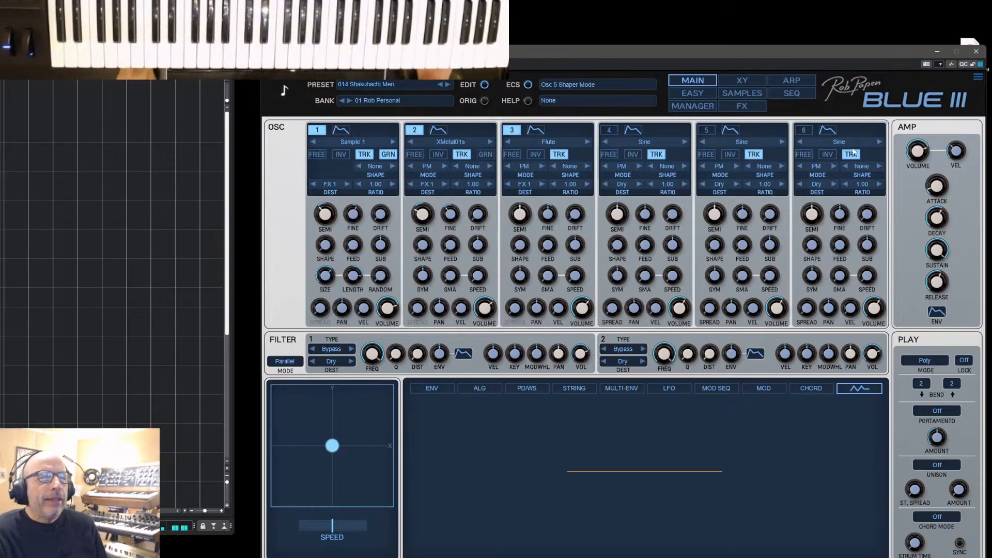
Load the Jupiter-8 Dual Pad preset from the 02 Pads 03 bank, audition it, and show its oscillator settings
click(698, 107)
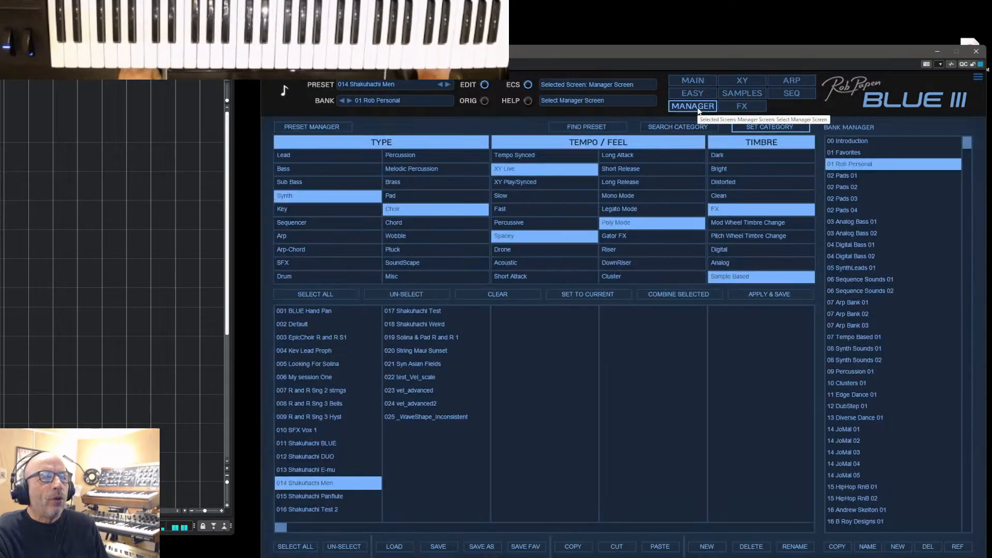
click(846, 199)
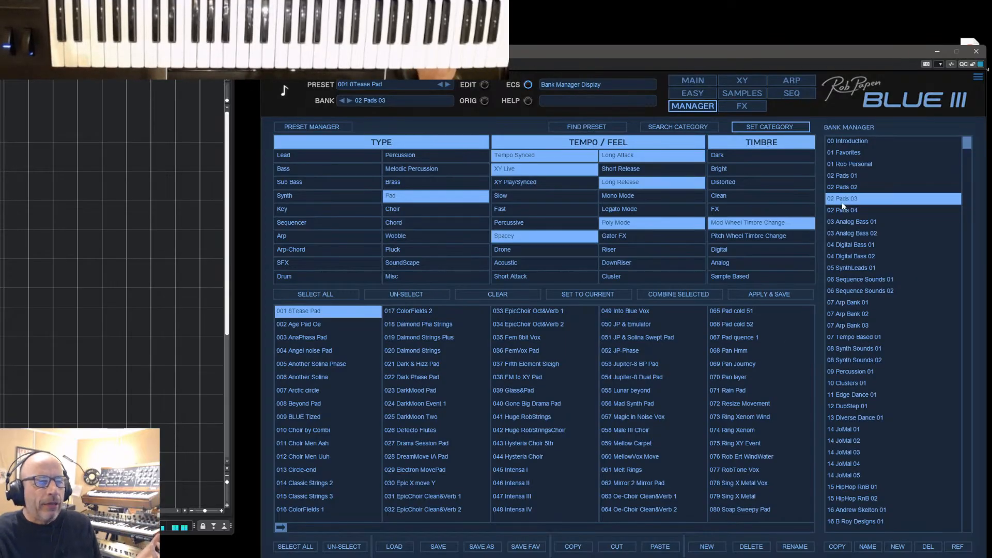
click(319, 124)
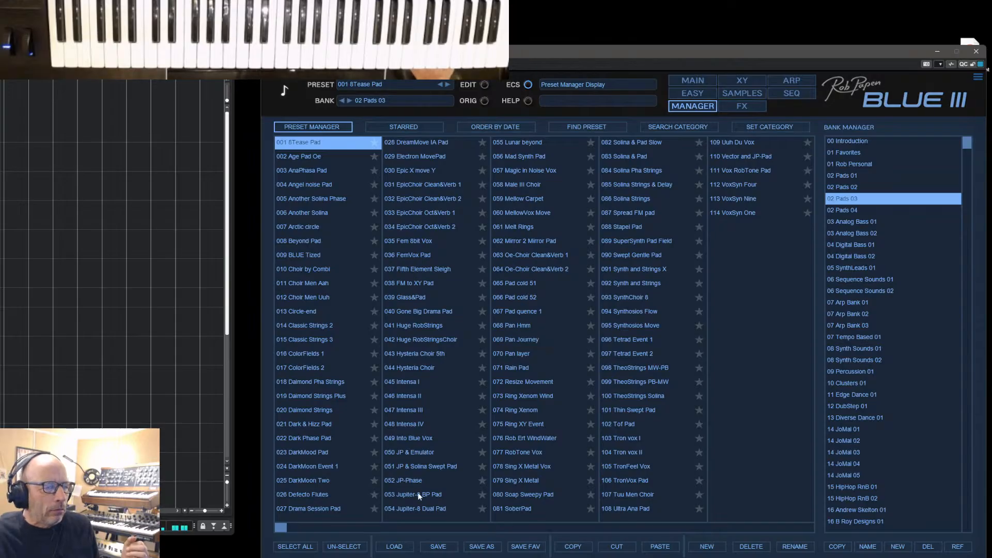
click(427, 507)
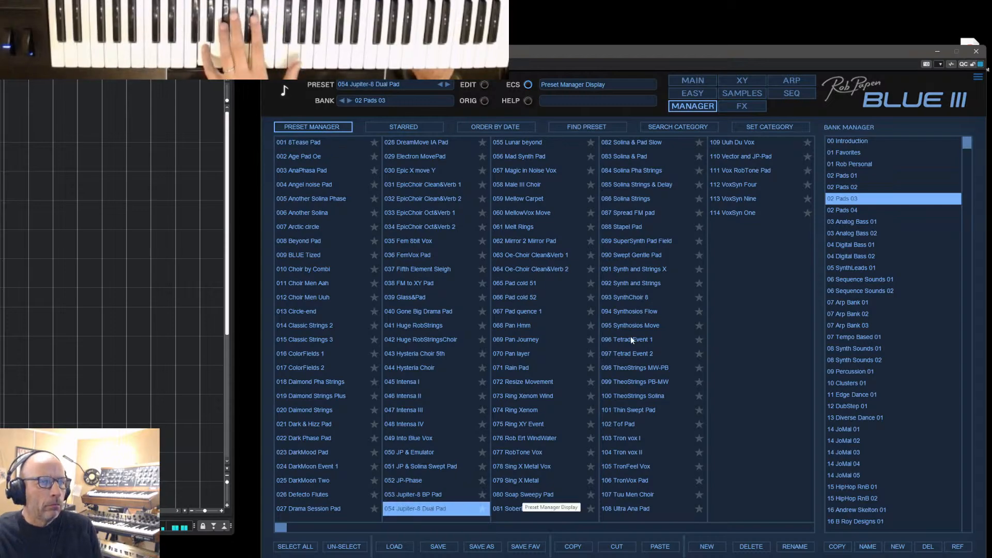
click(704, 82)
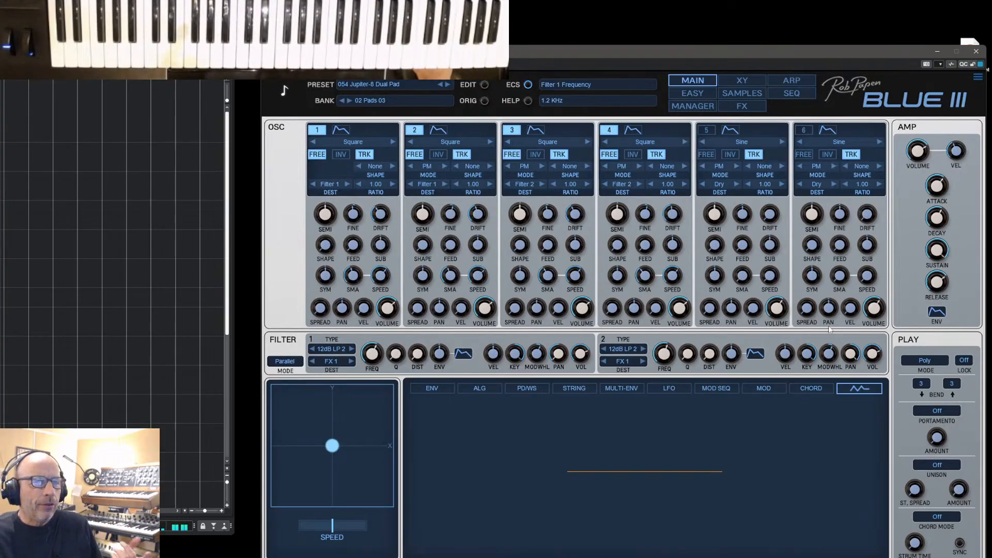
Check the pad preset's effects slots and adjust the volume envelope's release while playing chords
drag(944, 280, 946, 274)
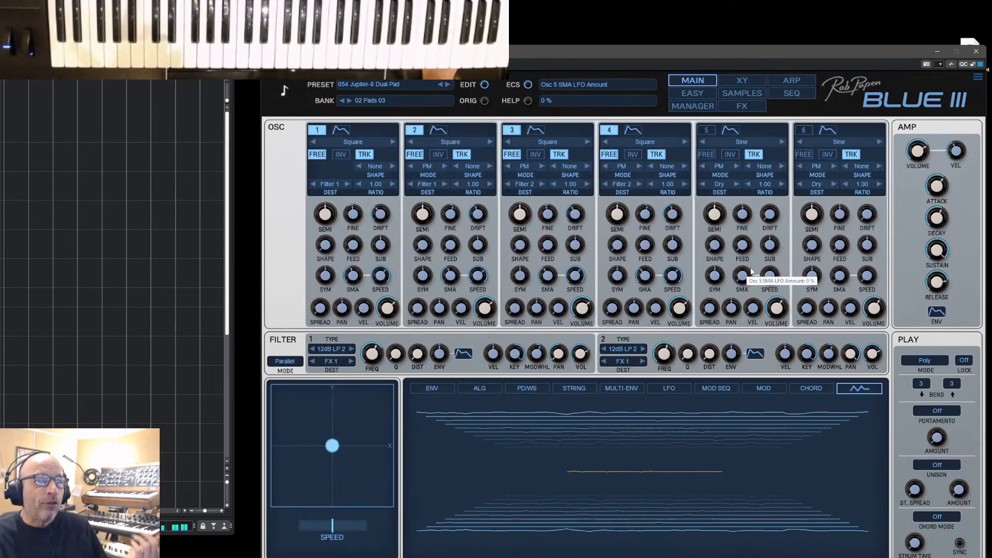
click(752, 109)
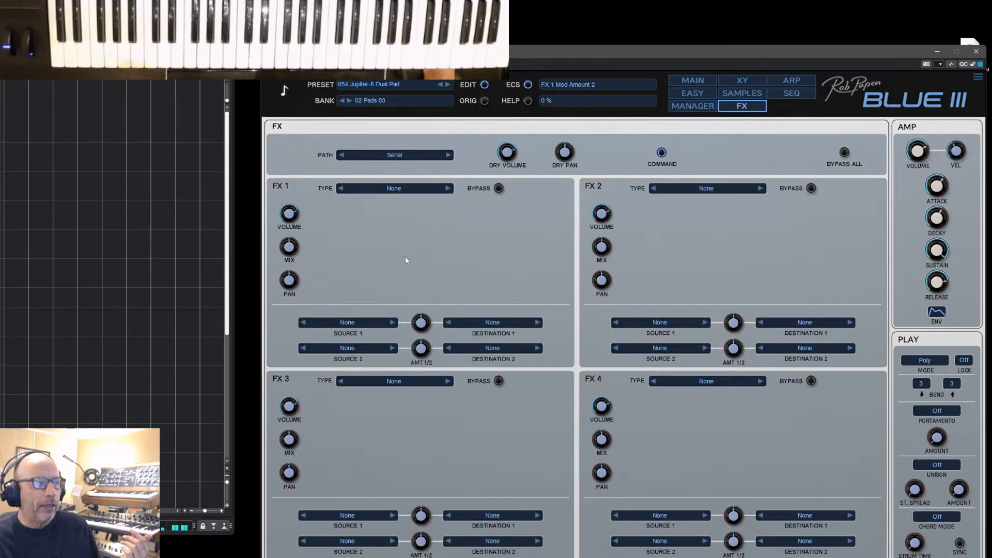
click(693, 106)
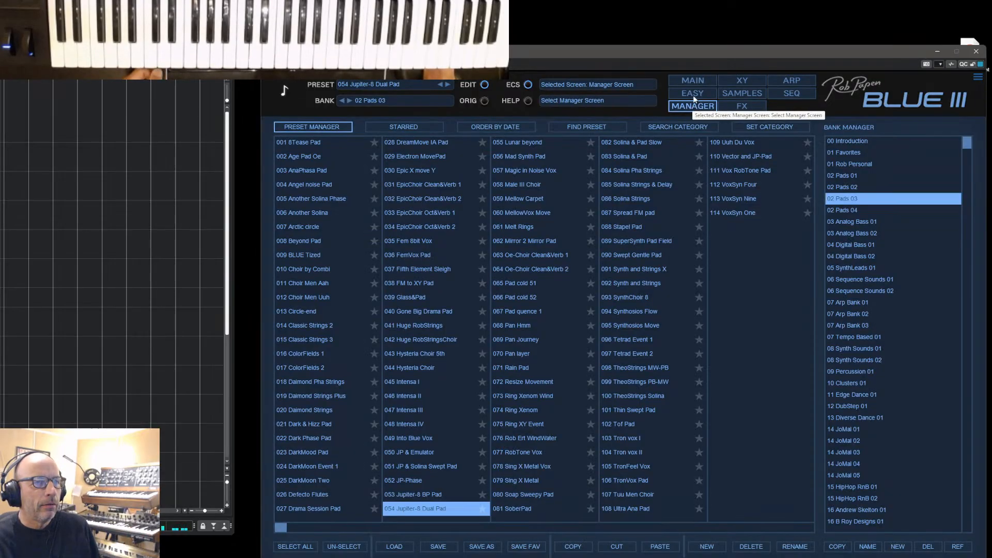
click(693, 81)
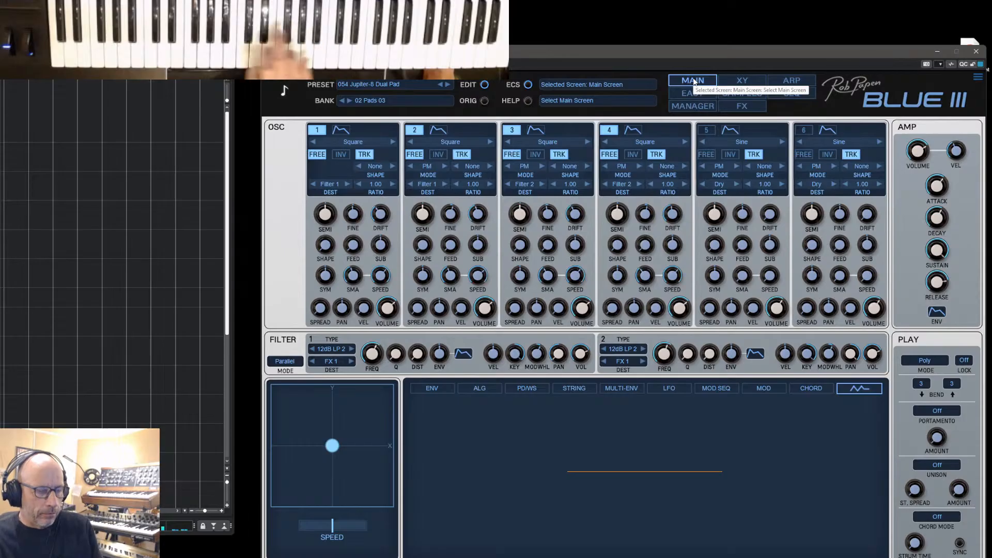
drag(939, 285, 938, 284)
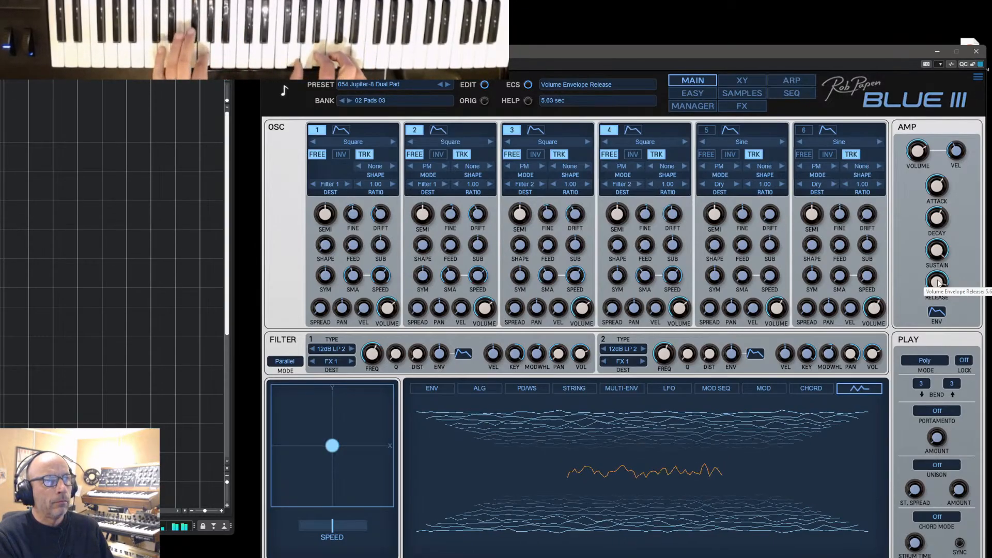
drag(938, 283, 939, 291)
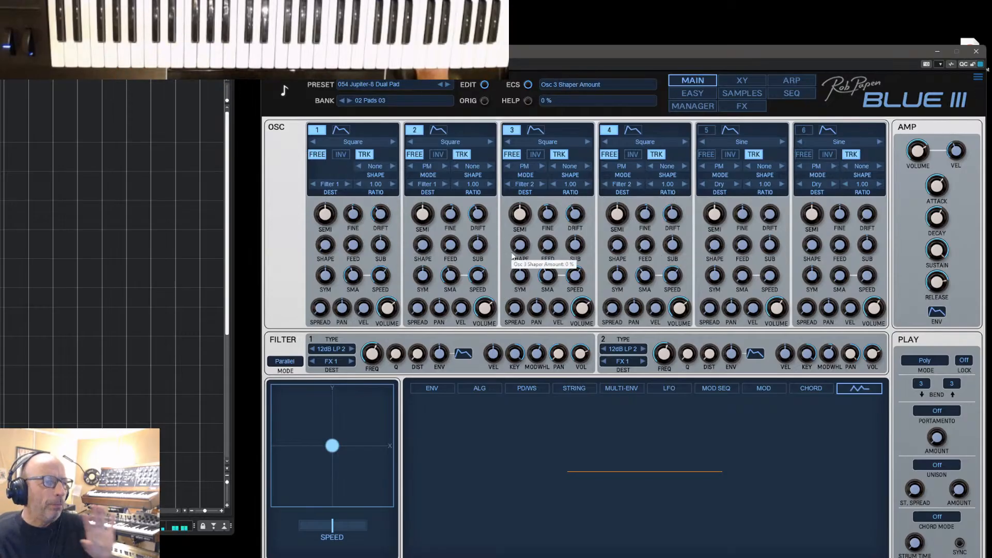
Load the Emulator & JP Pad preset from the 02 Pads 04 bank and show its oscillator settings
click(693, 106)
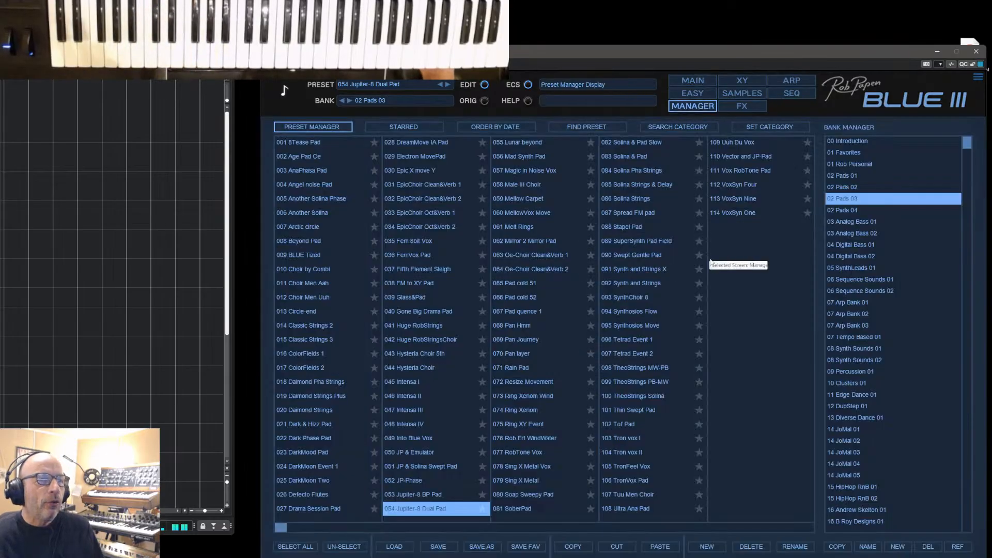
click(843, 210)
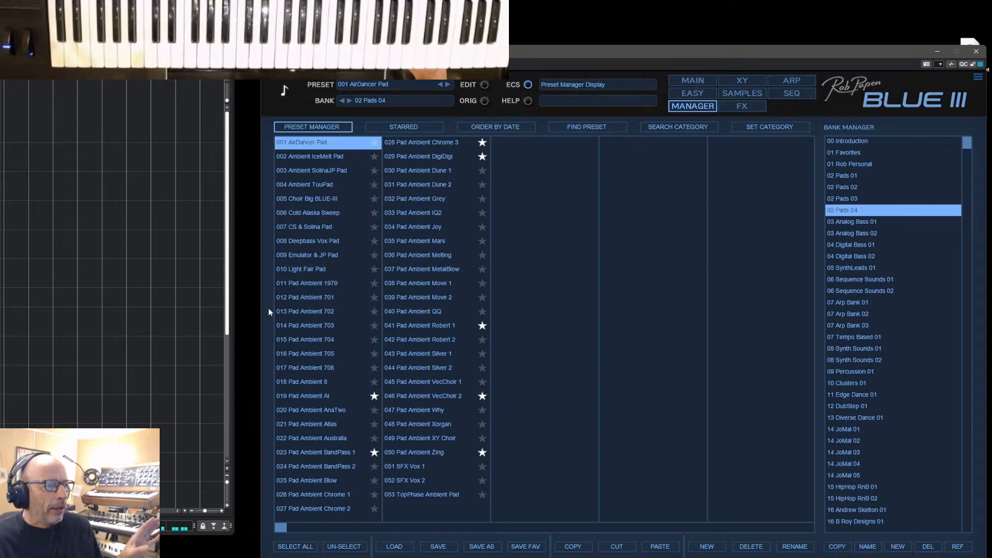
click(305, 255)
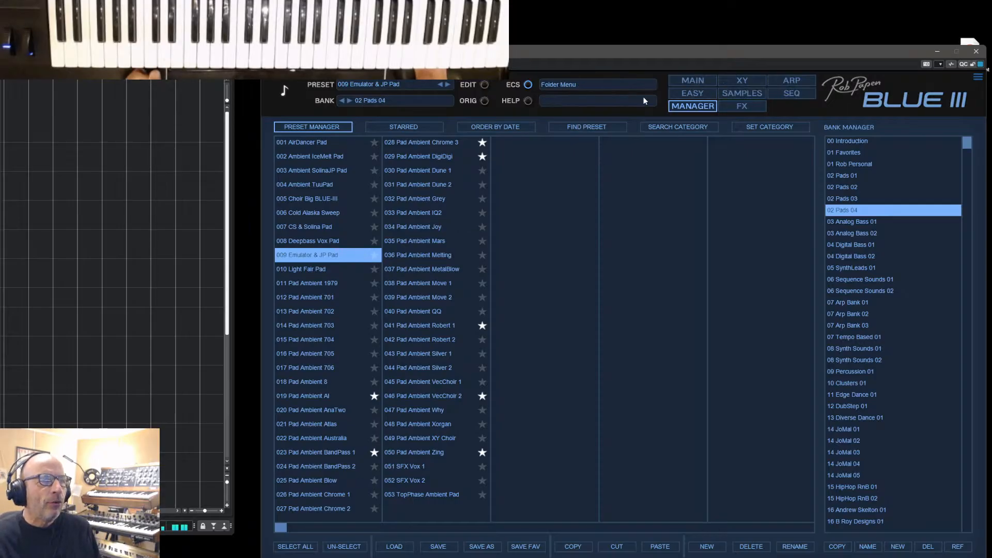
click(684, 81)
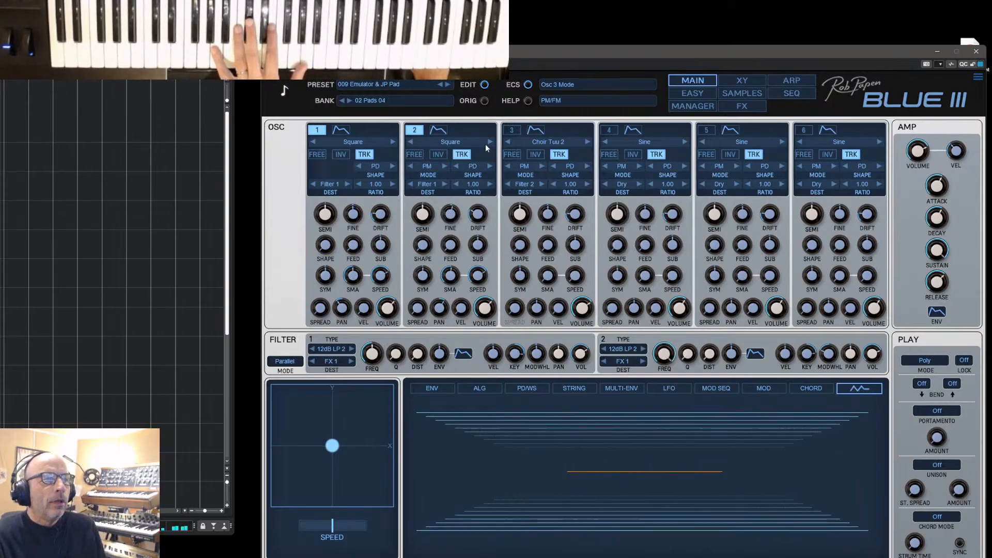
Isolate oscillator 3's Choir Tuu 2 waveform by switching oscillators 1 and 2 off and oscillator 3 on
click(316, 129)
click(429, 132)
click(511, 130)
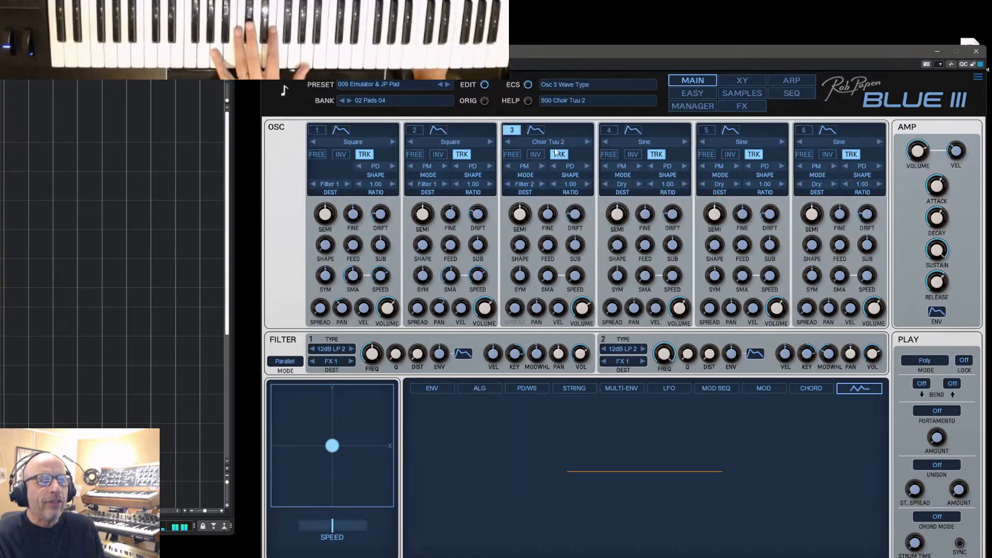
Switch oscillators 1 and 2 back on, switch oscillator 3 off, and adjust filter 1's frequency
click(317, 130)
click(415, 132)
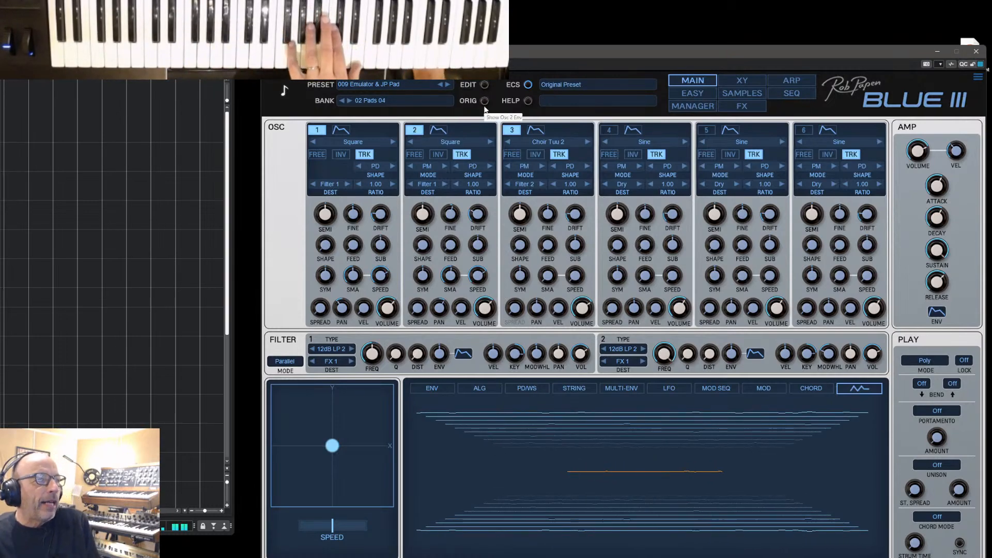
click(518, 133)
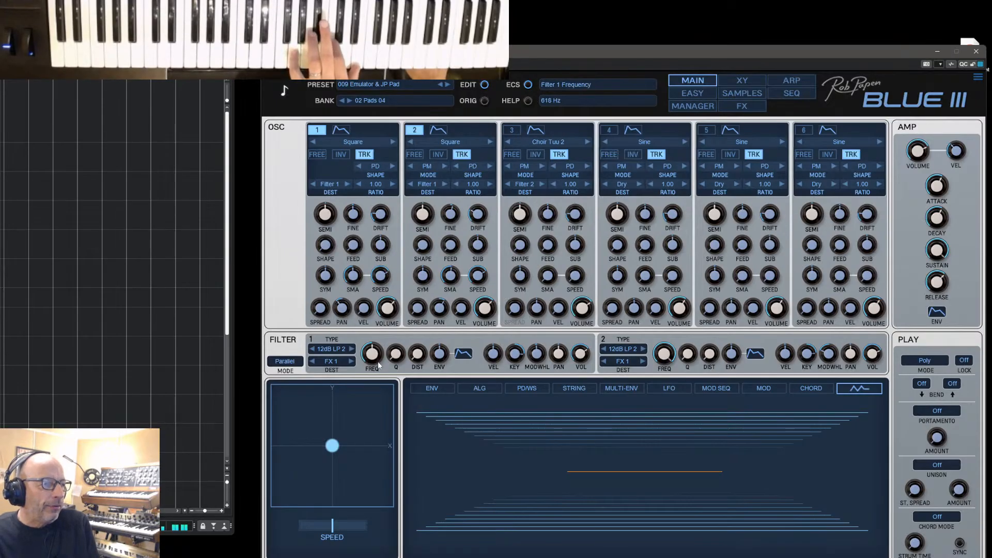
drag(376, 362, 379, 357)
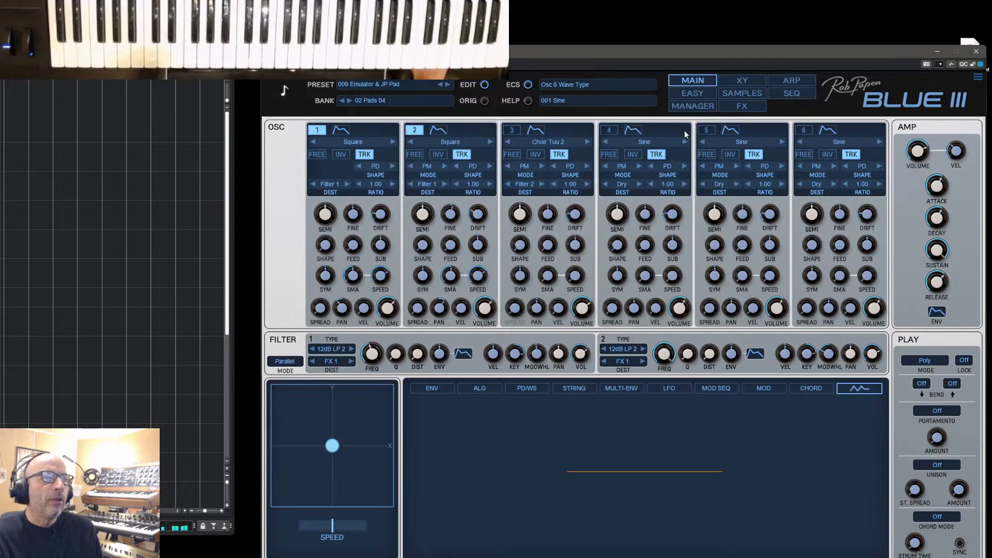
Audition the Pad Ambient Xorgan and Pad Ambient Robert 1 presets, and inspect the latter's oscillators and effects
click(698, 110)
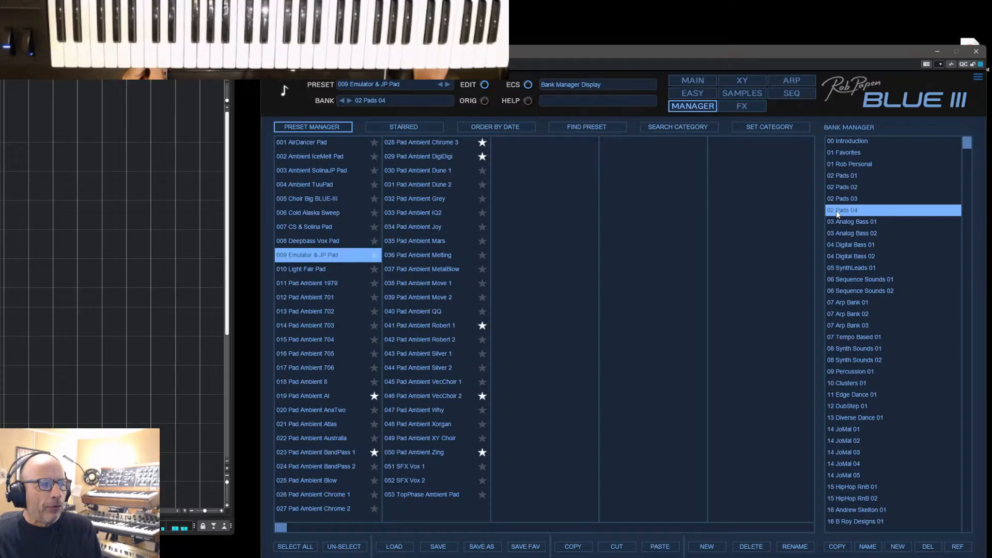
click(420, 426)
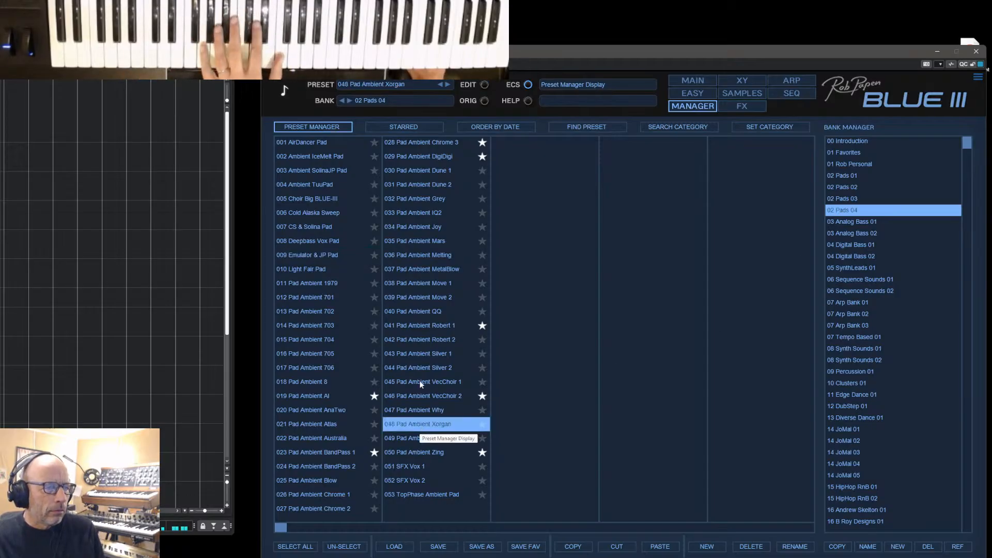
click(437, 327)
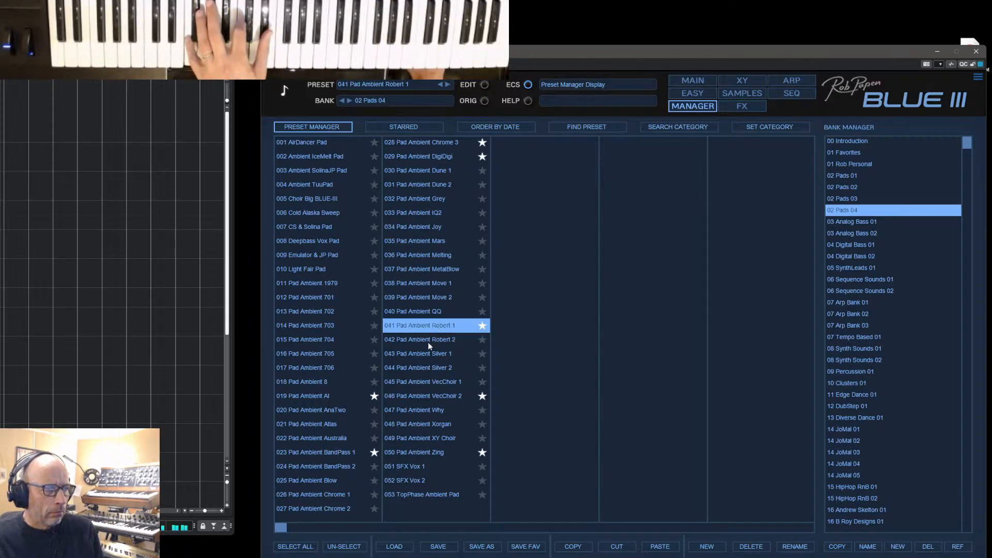
click(692, 80)
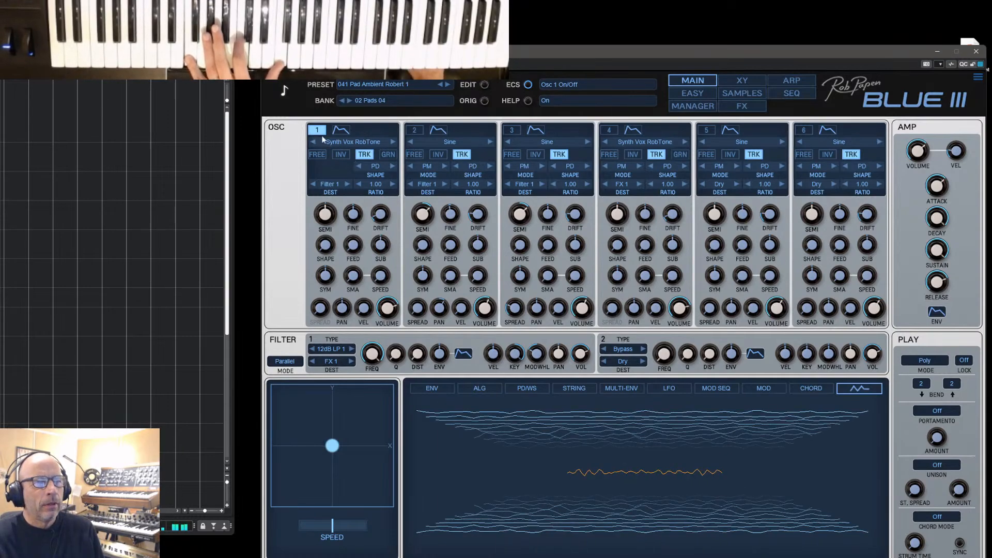
click(749, 106)
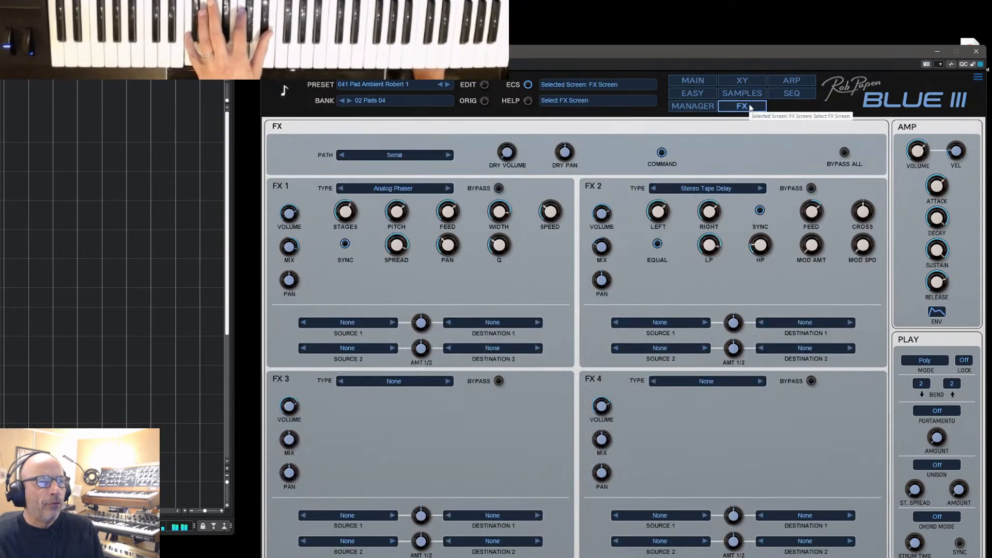
click(694, 82)
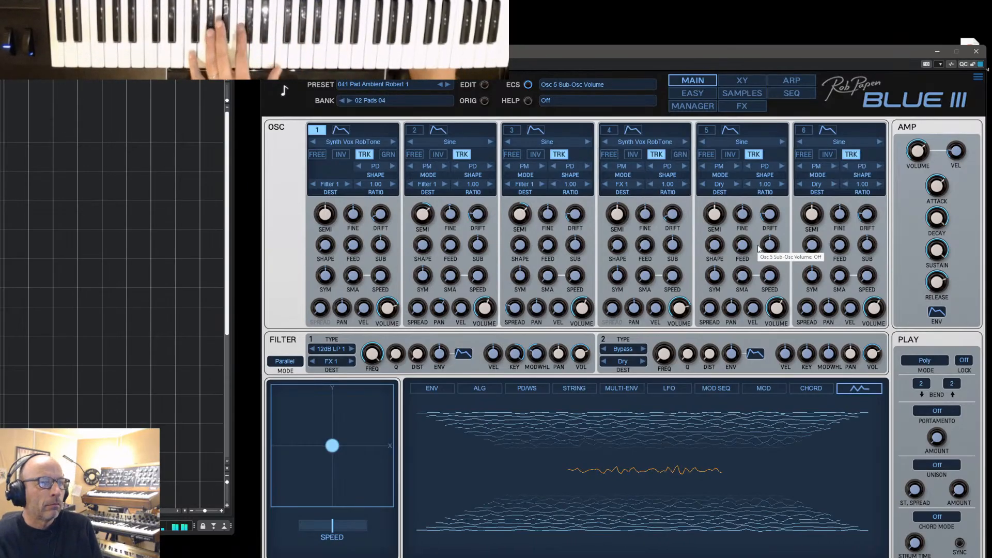
Load the Pad Ambient VecChoir 2 preset and inspect its four vocal oscillators and XY vector movement
click(702, 106)
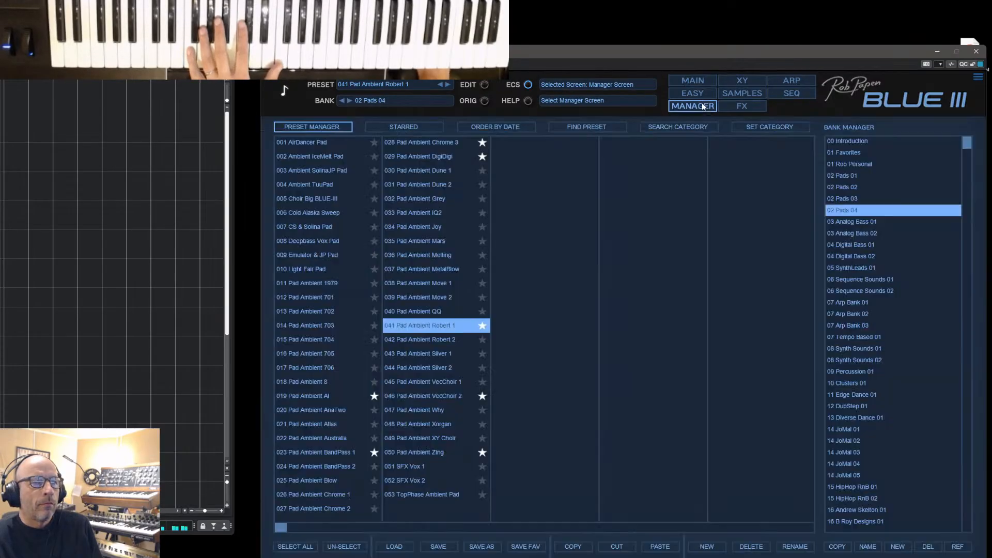
click(417, 394)
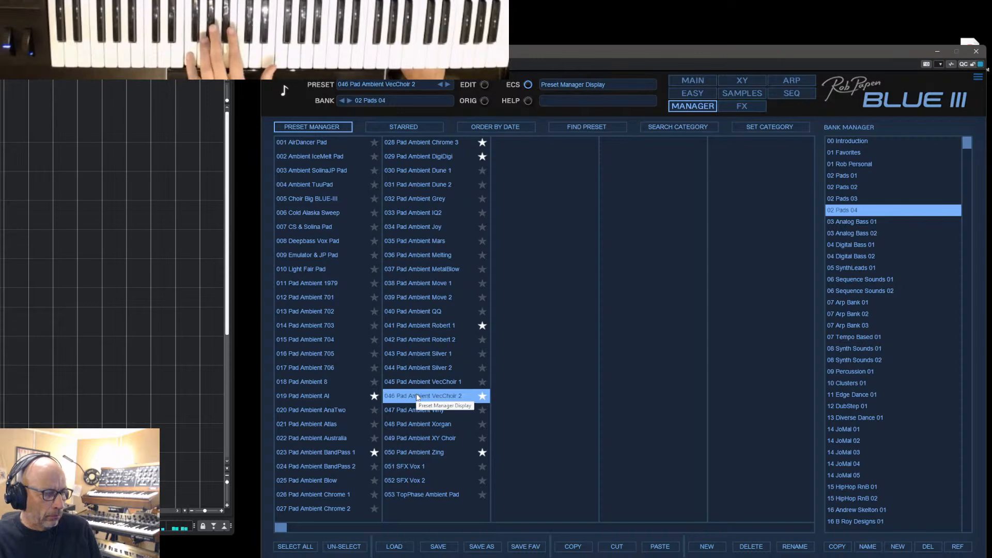
click(692, 82)
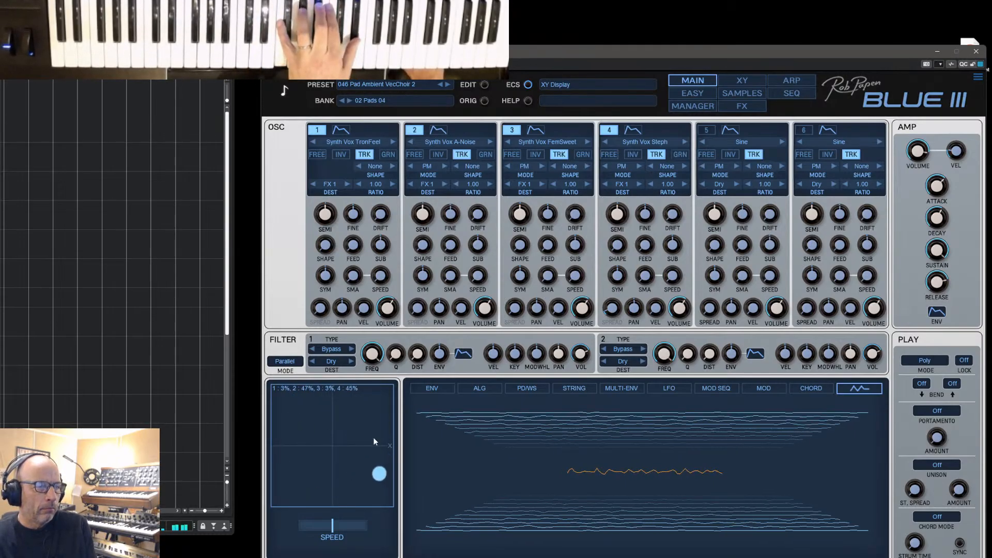
click(747, 82)
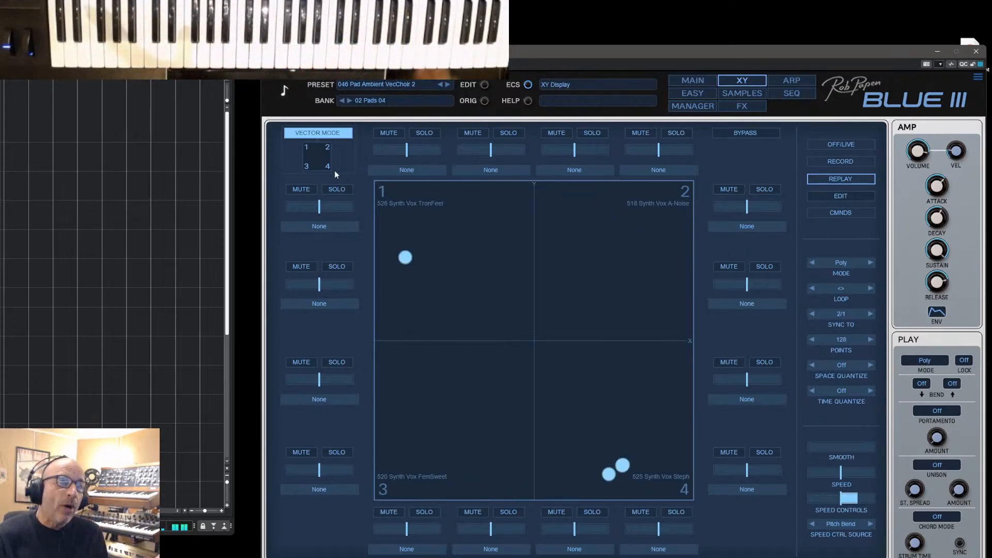
click(690, 79)
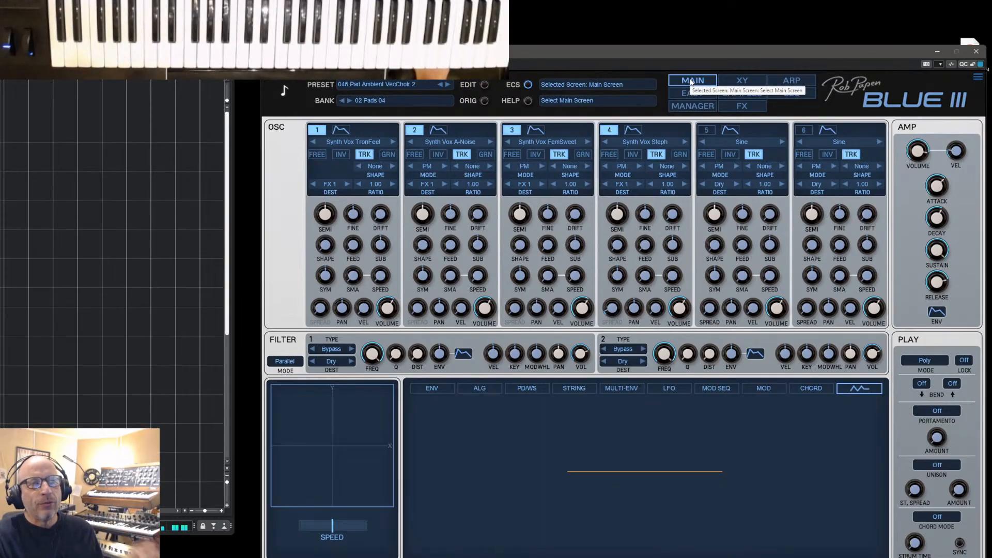
Browse the complete bank list in the preset manager, from 00 Introduction through 998 Unsaved Presets
click(693, 106)
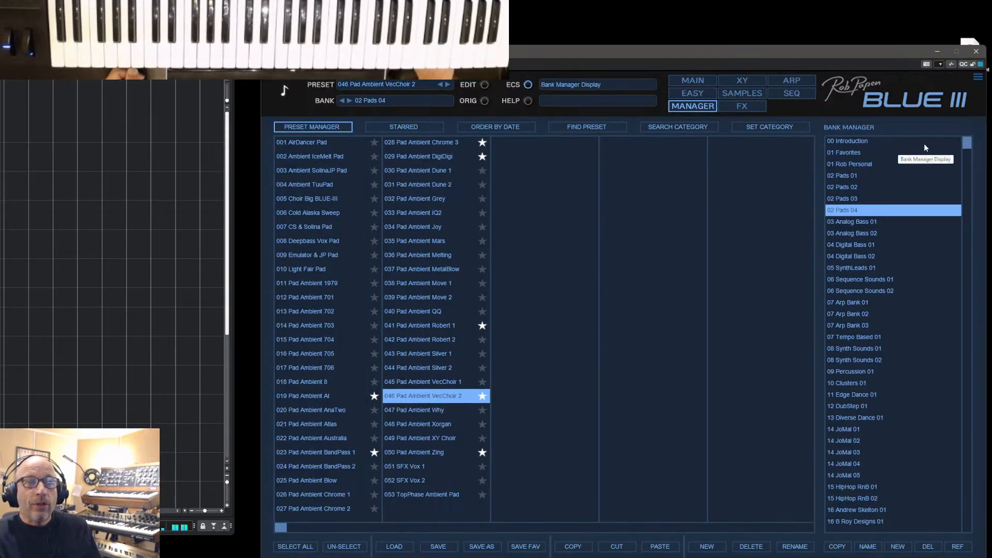
drag(967, 146, 991, 479)
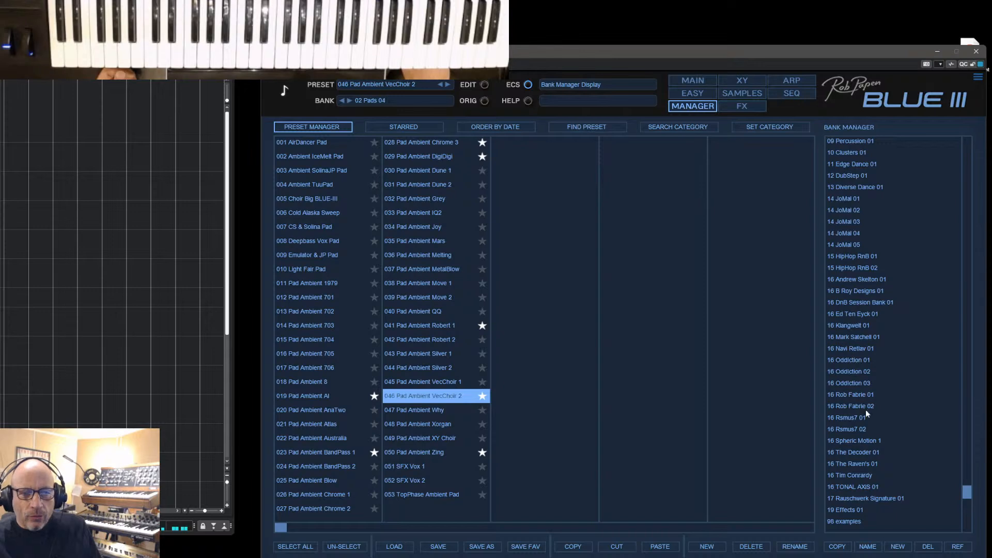
drag(967, 493, 967, 527)
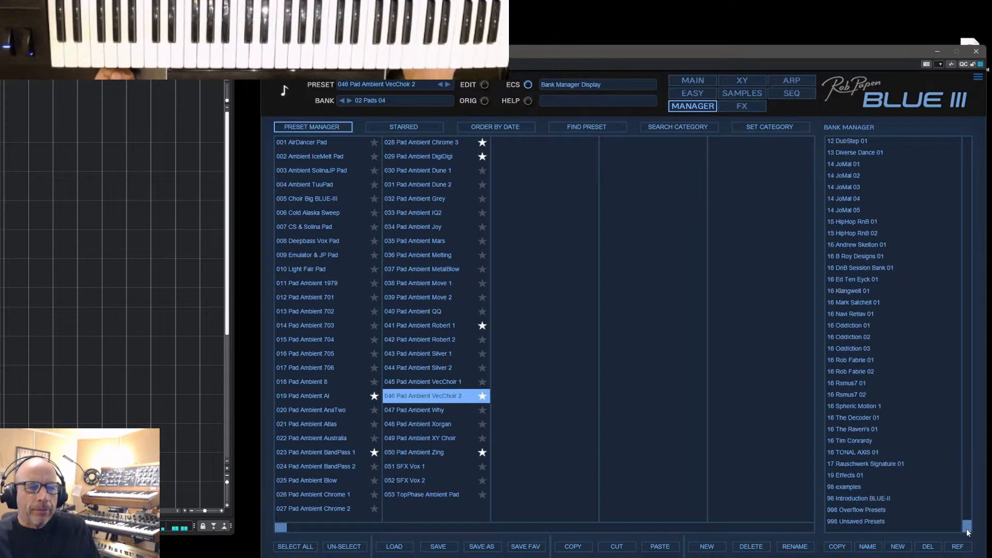
drag(967, 527, 957, 138)
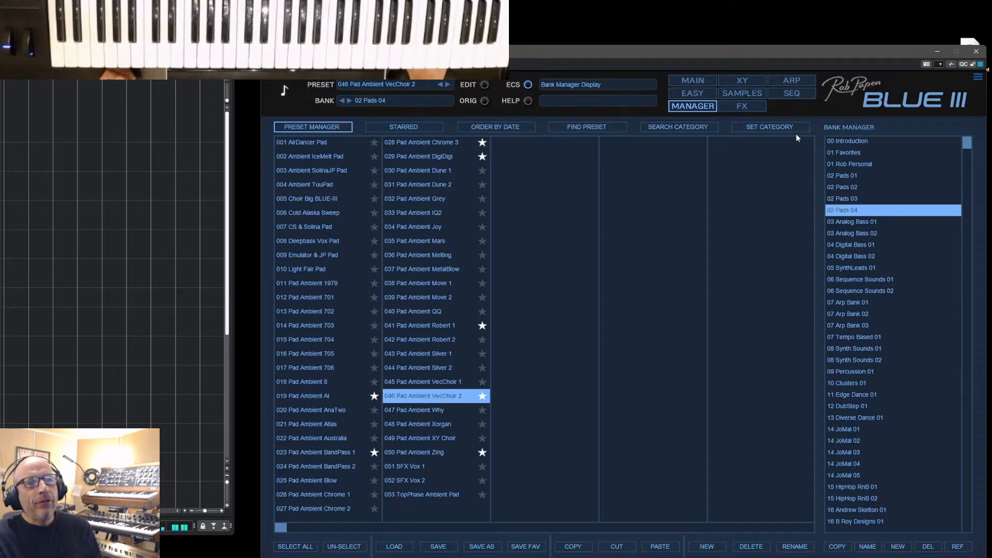
click(692, 80)
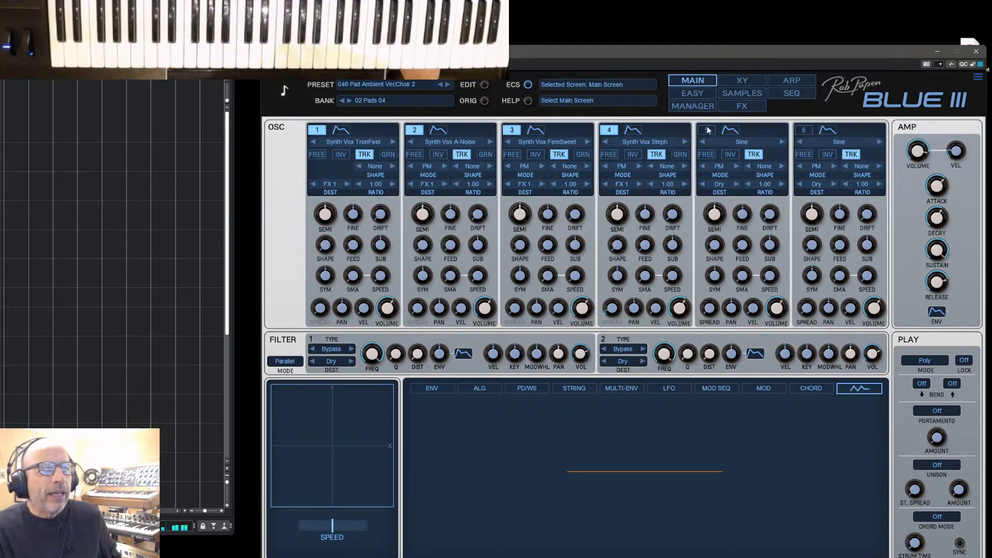
Load the Shakuhachi Men preset from the 01 Rob Personal bank and show its oscillator settings
click(701, 106)
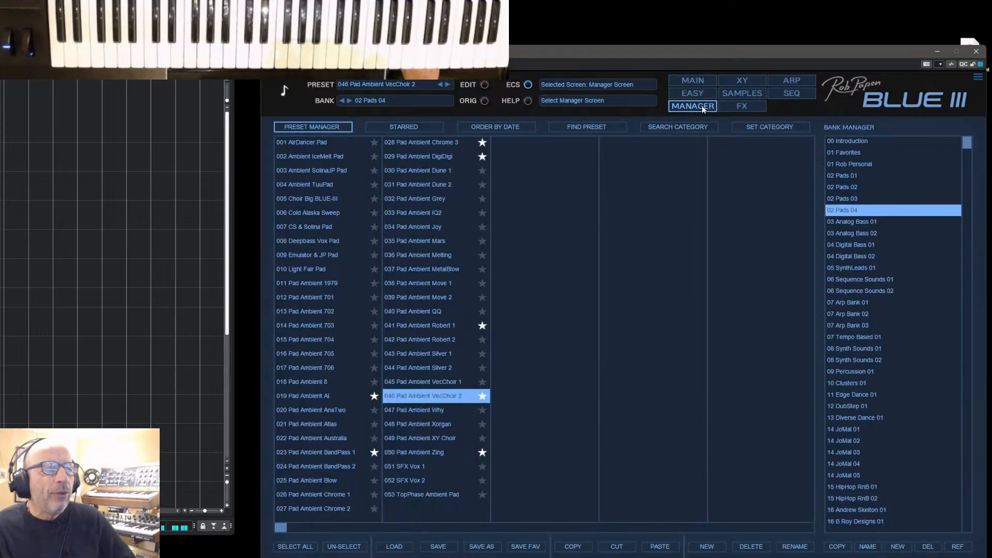
click(848, 164)
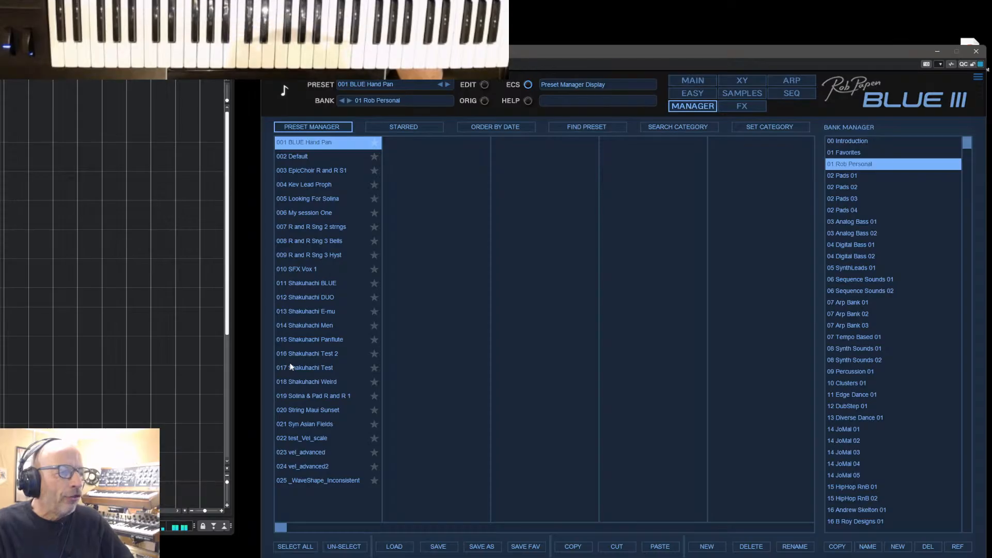
click(297, 325)
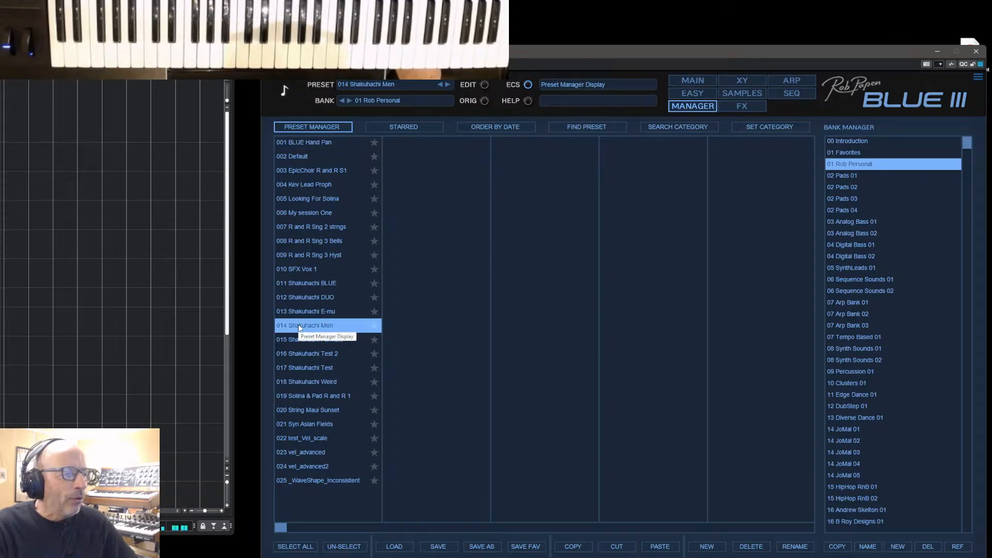
click(681, 81)
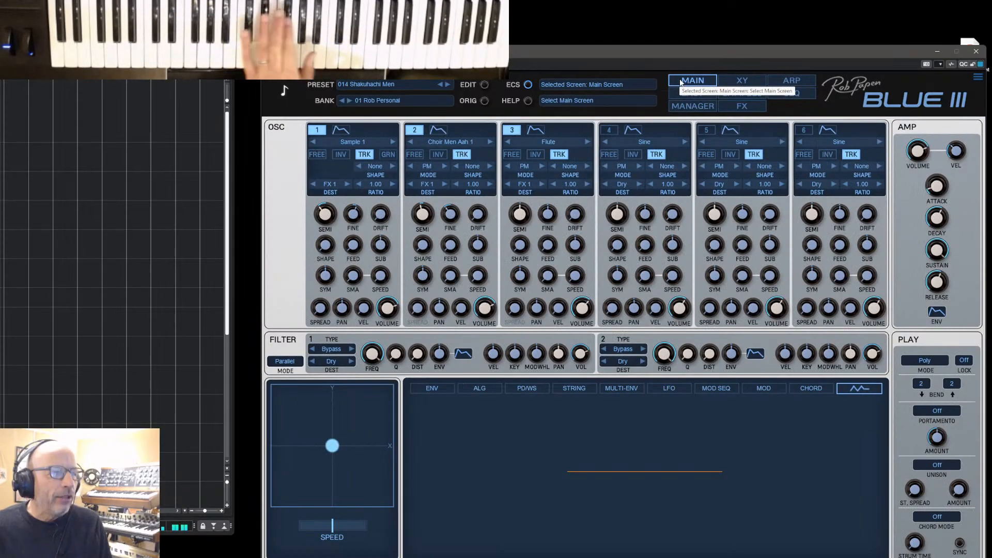